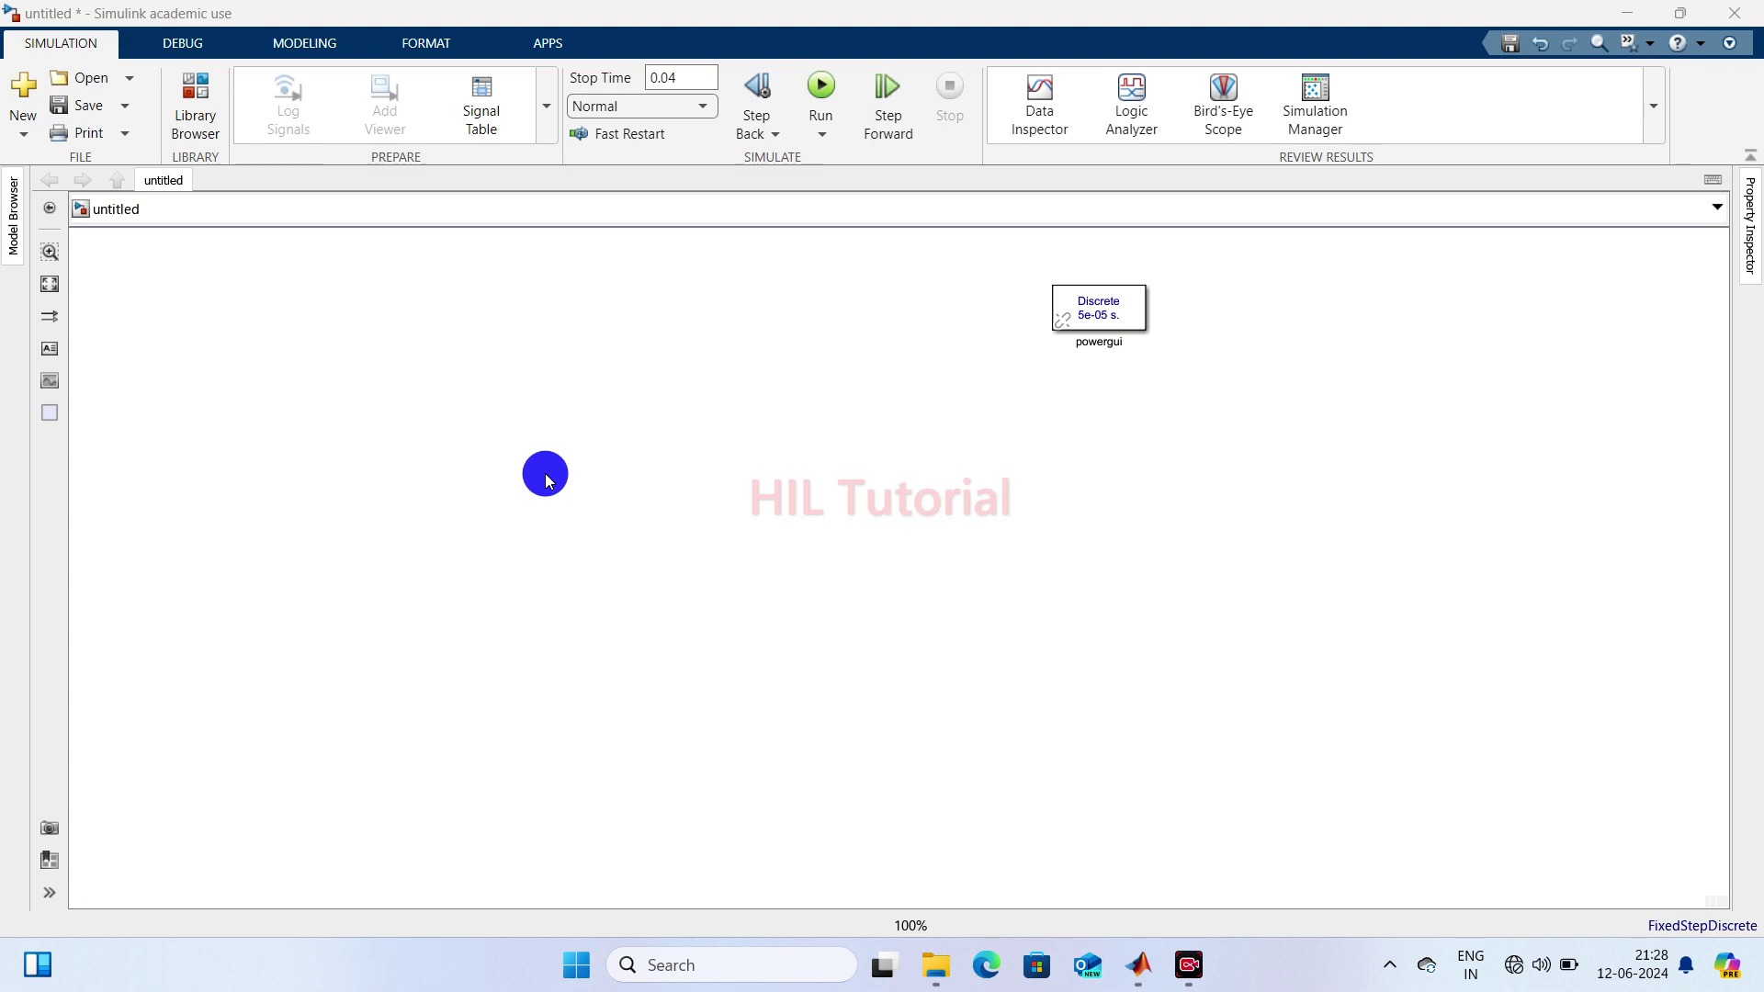
- Insert an AC Voltage Source block via quick search 'ac vo' and move it left
{"action": "double_click", "coordinate": [531, 460]}
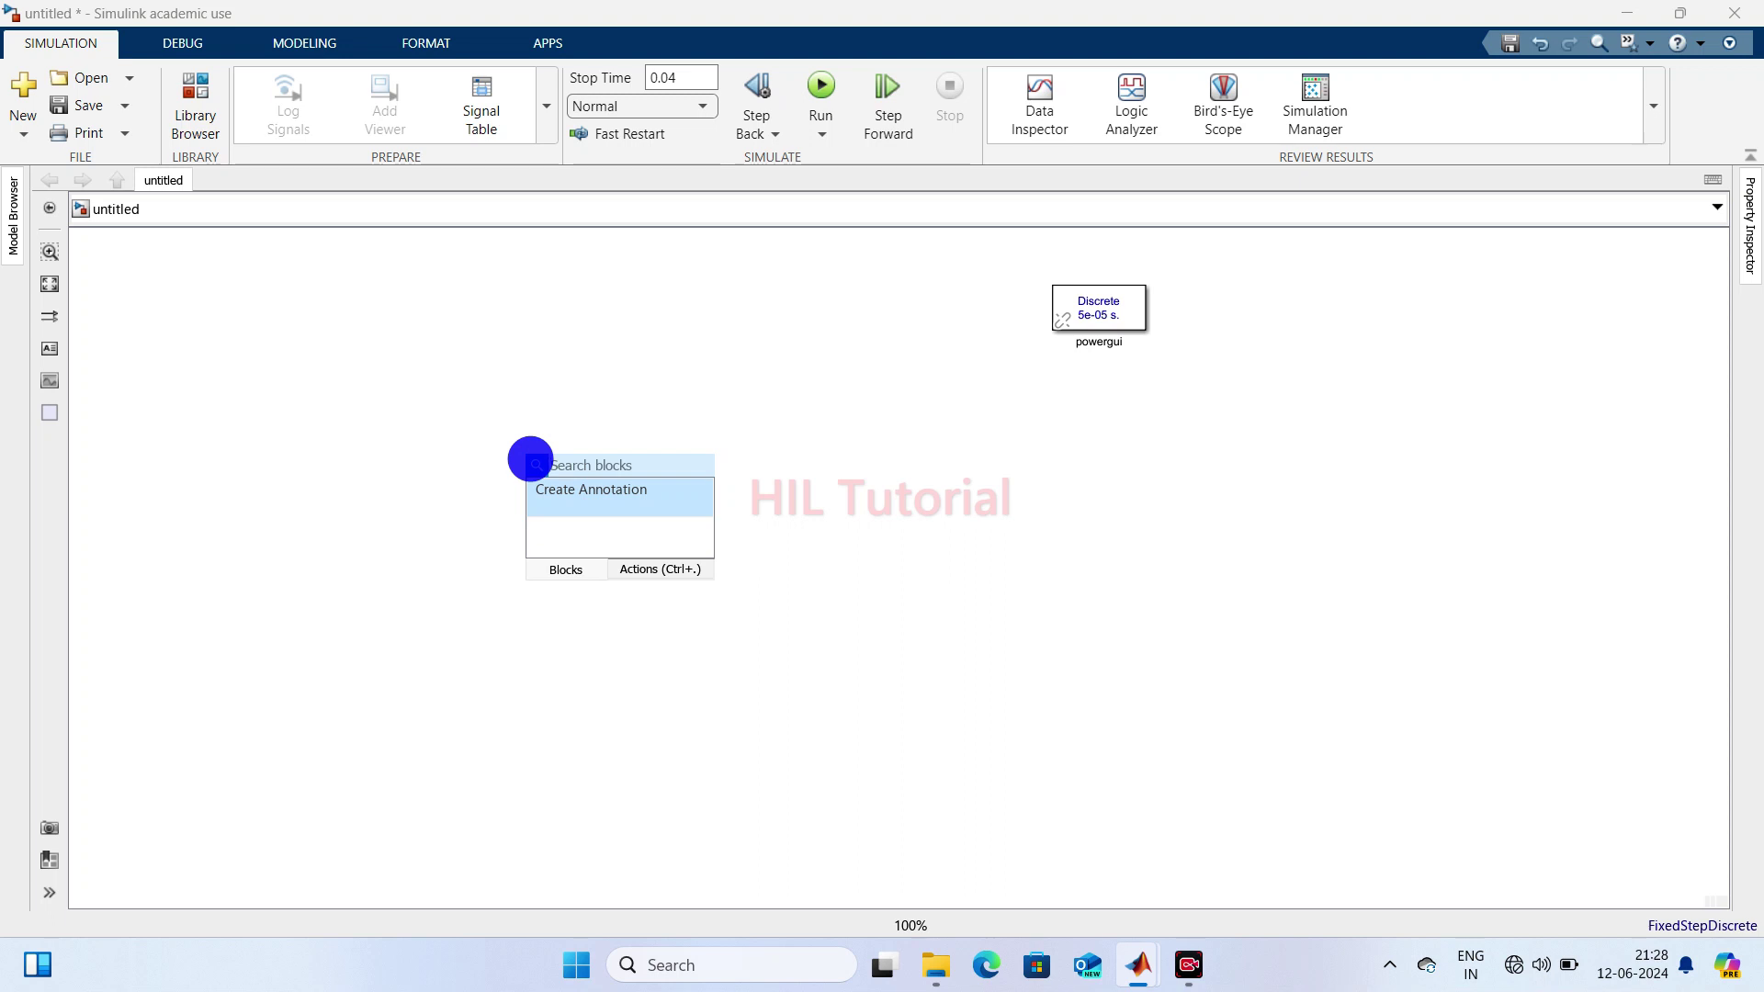
{"action": "type", "text": "ac v"}
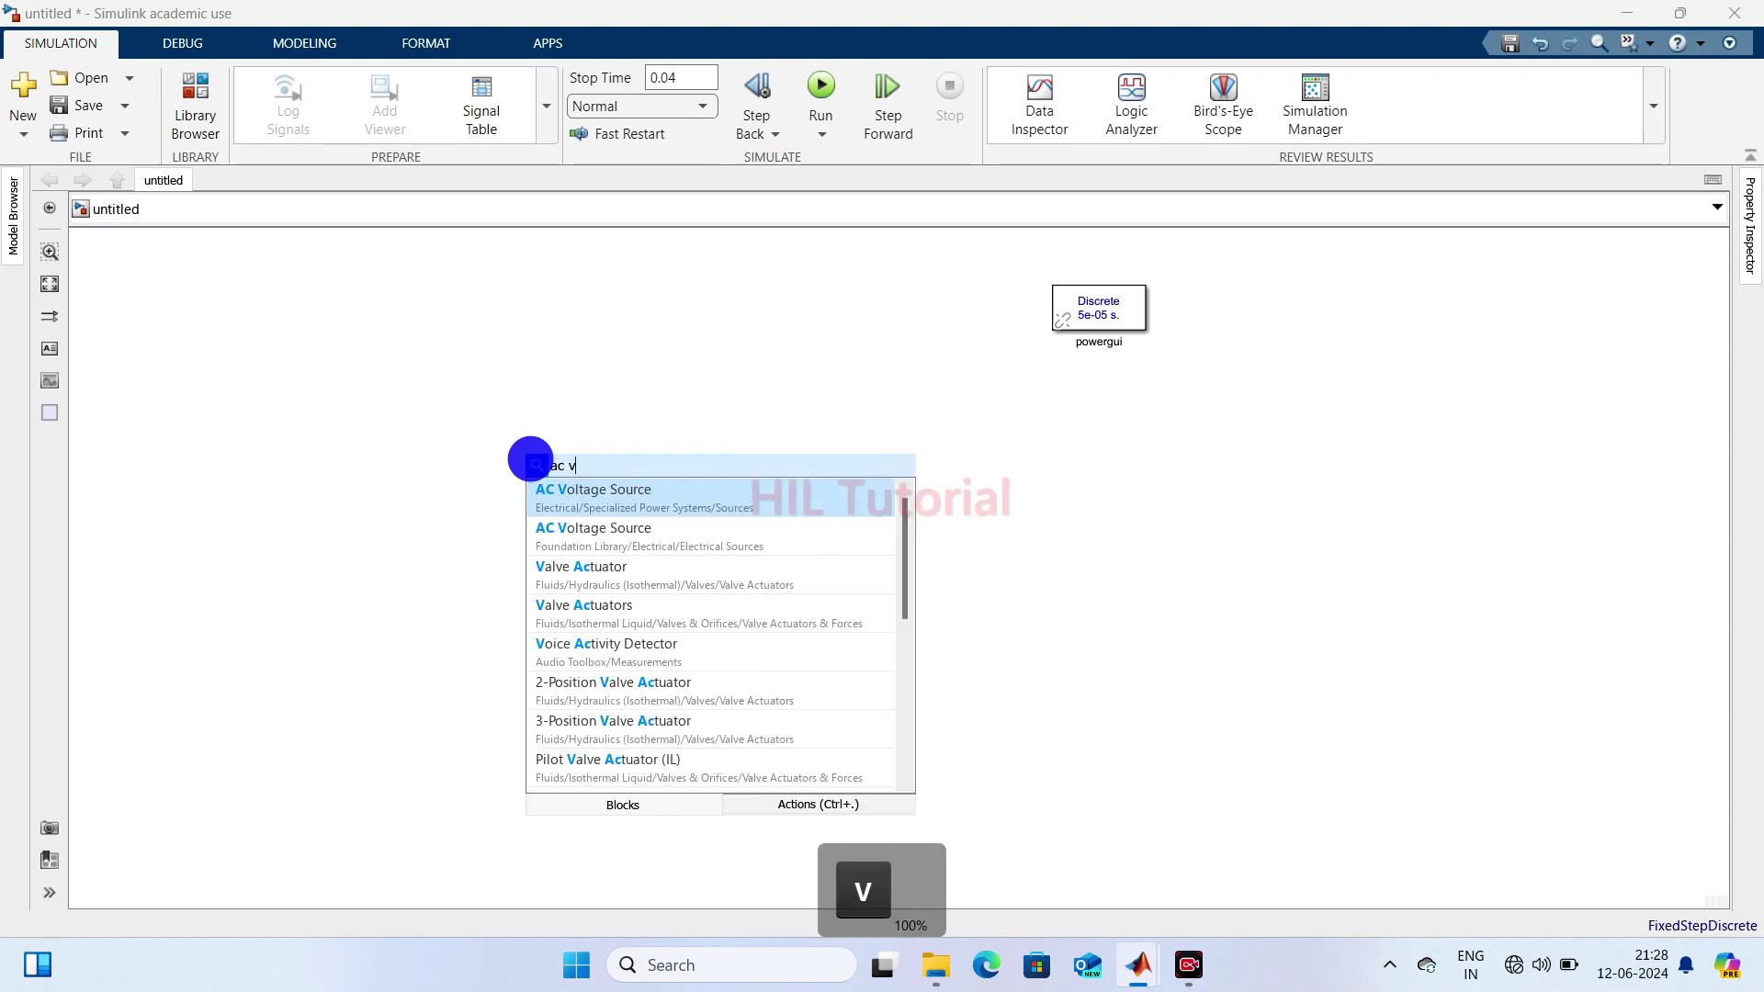
{"action": "type", "text": "o"}
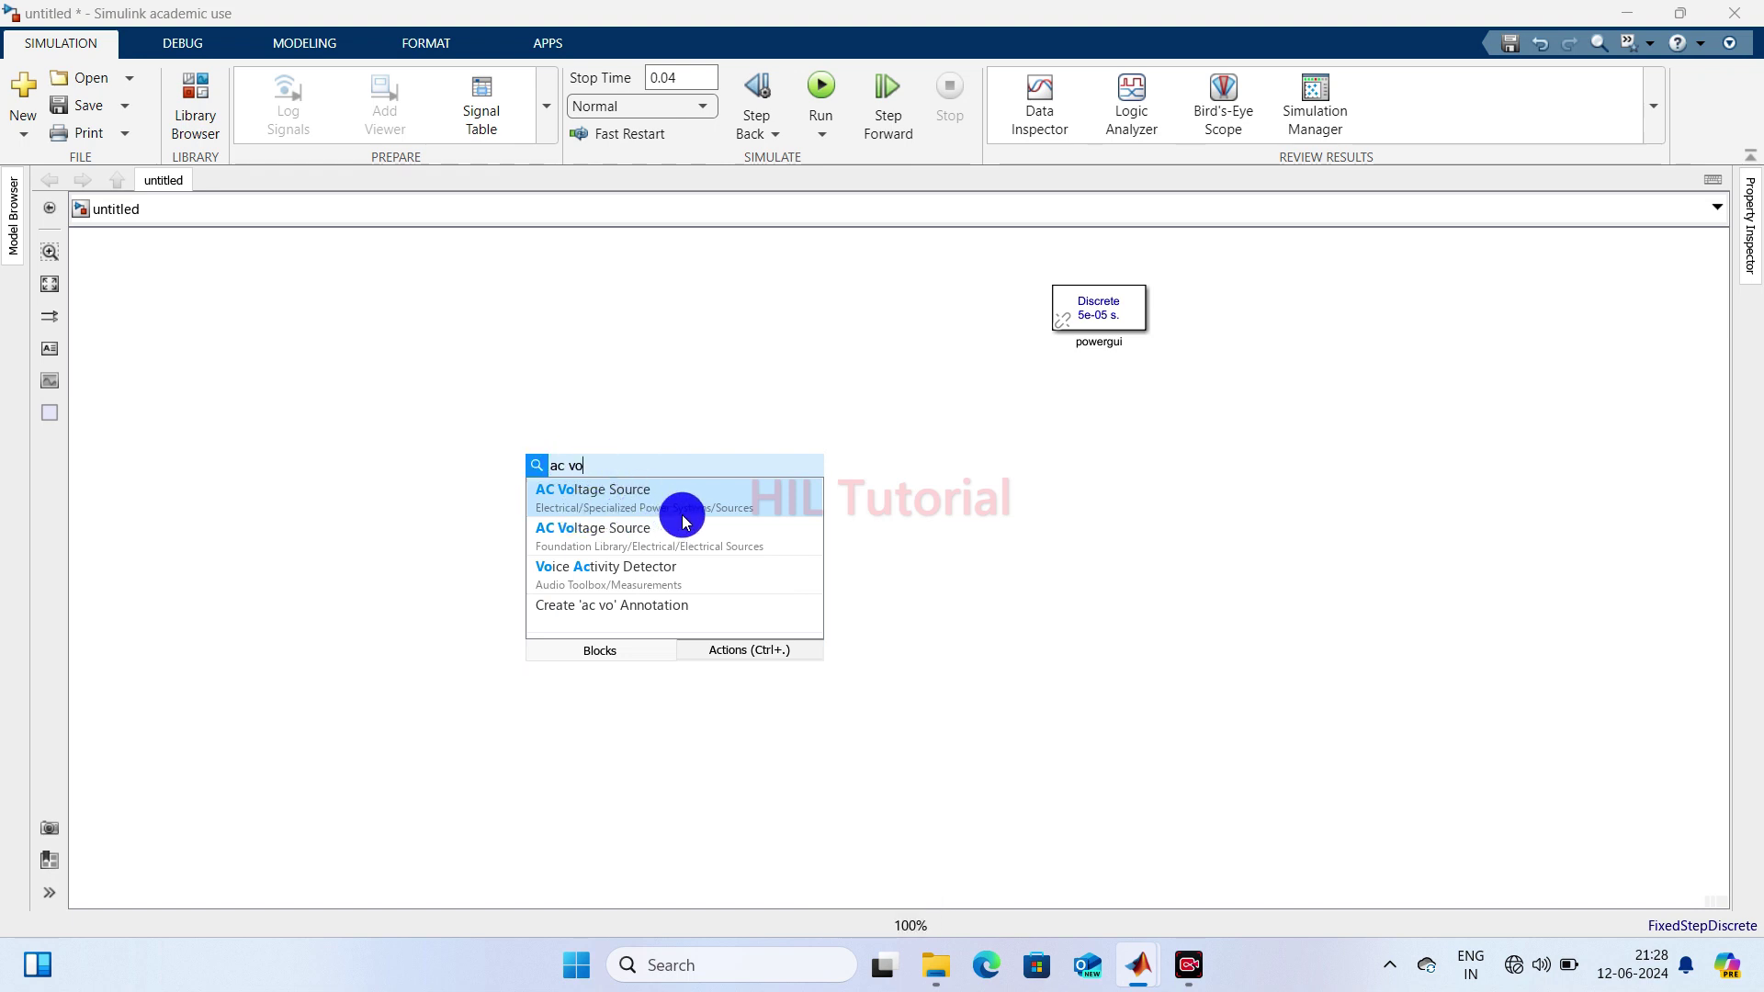
{"action": "left_click", "coordinate": [655, 498]}
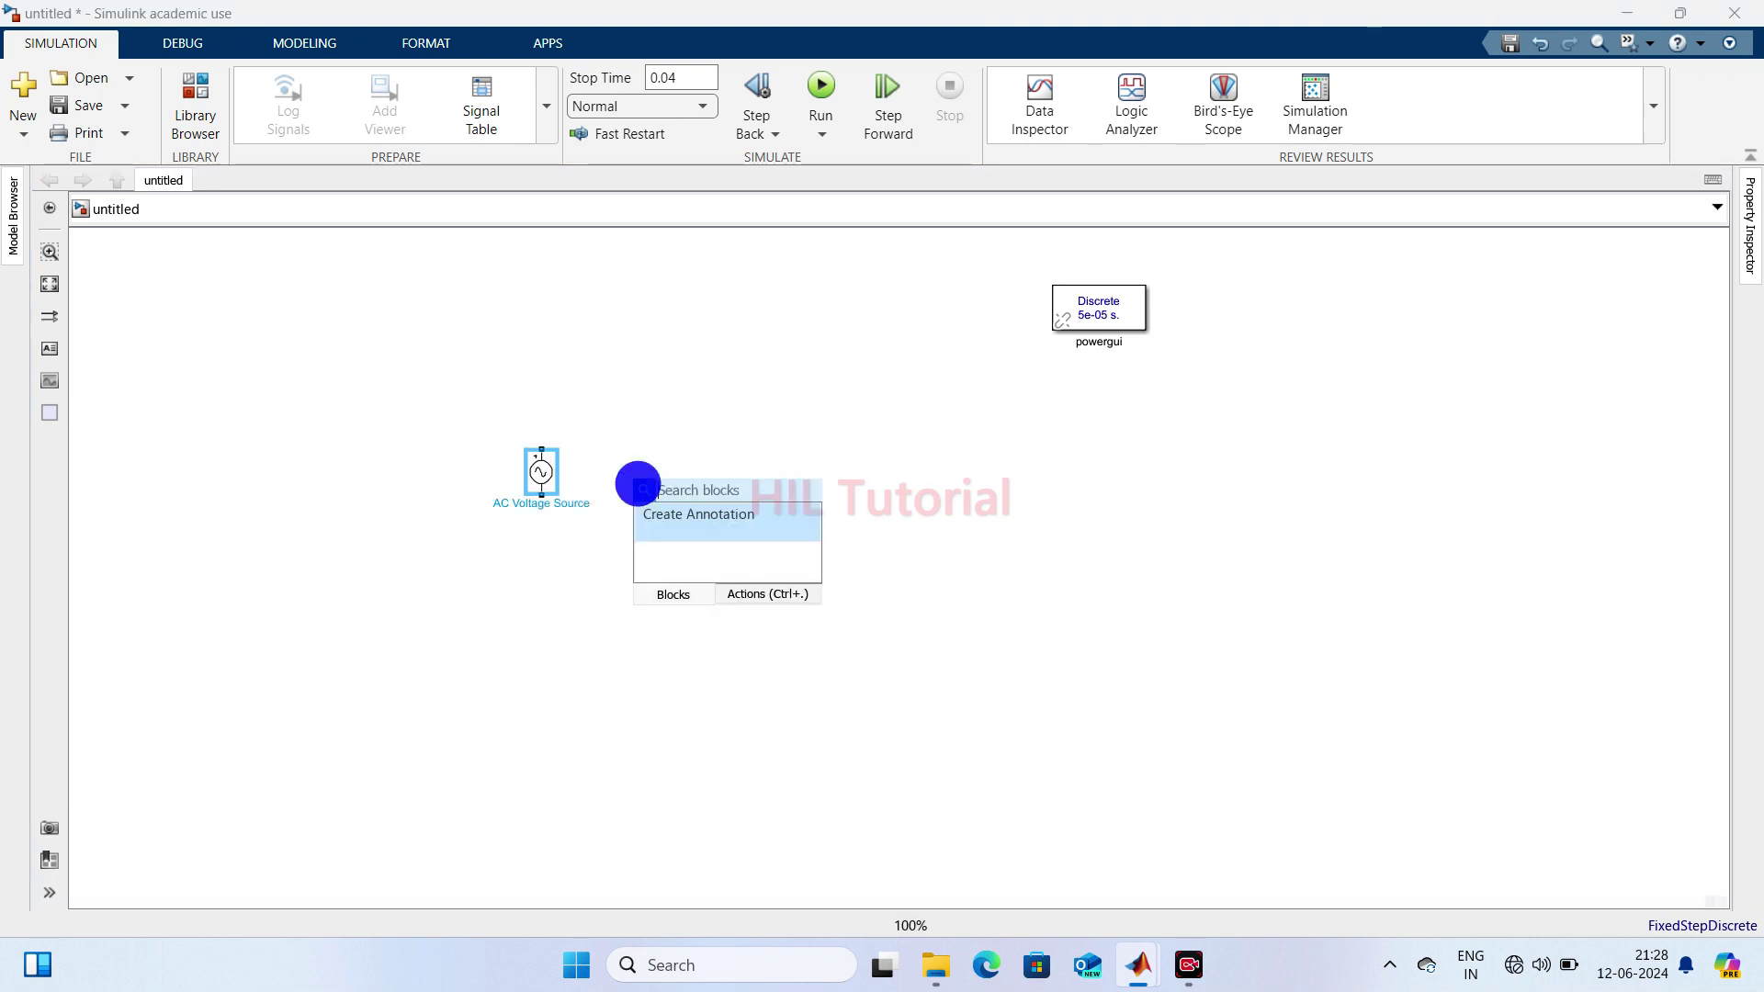
{"action": "left_click", "coordinate": [542, 473]}
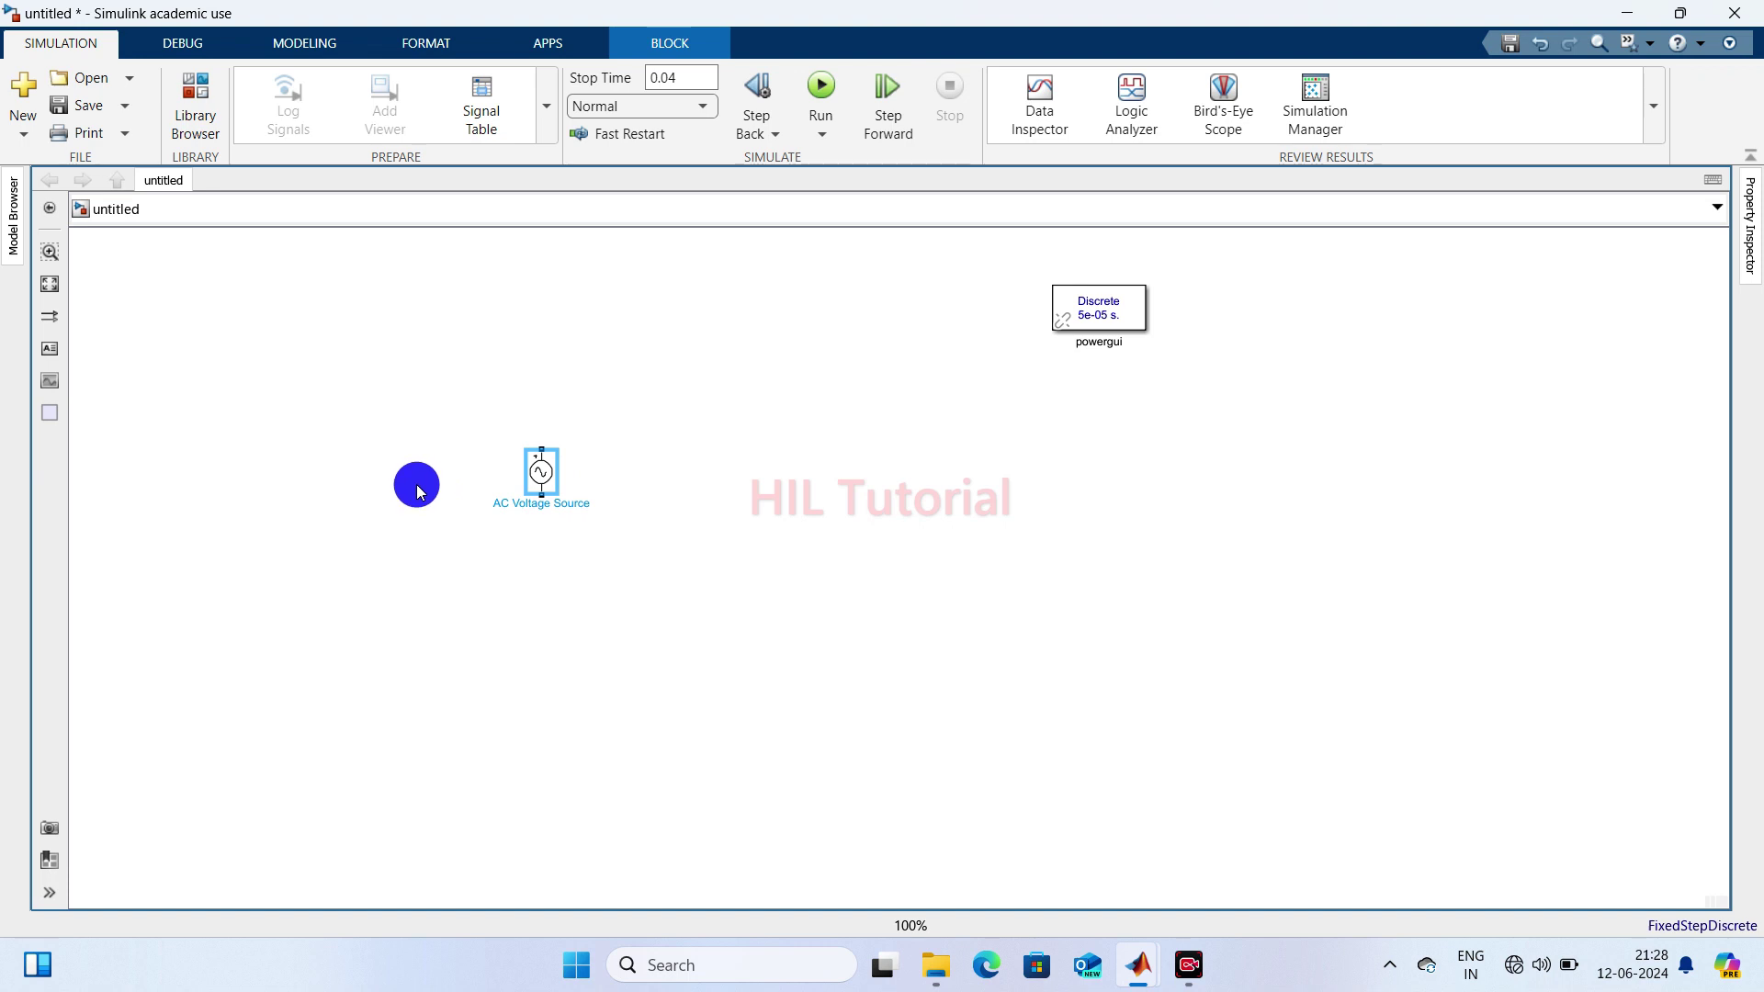
{"action": "left_click_drag", "start_coordinate": [549, 479], "coordinate": [430, 498]}
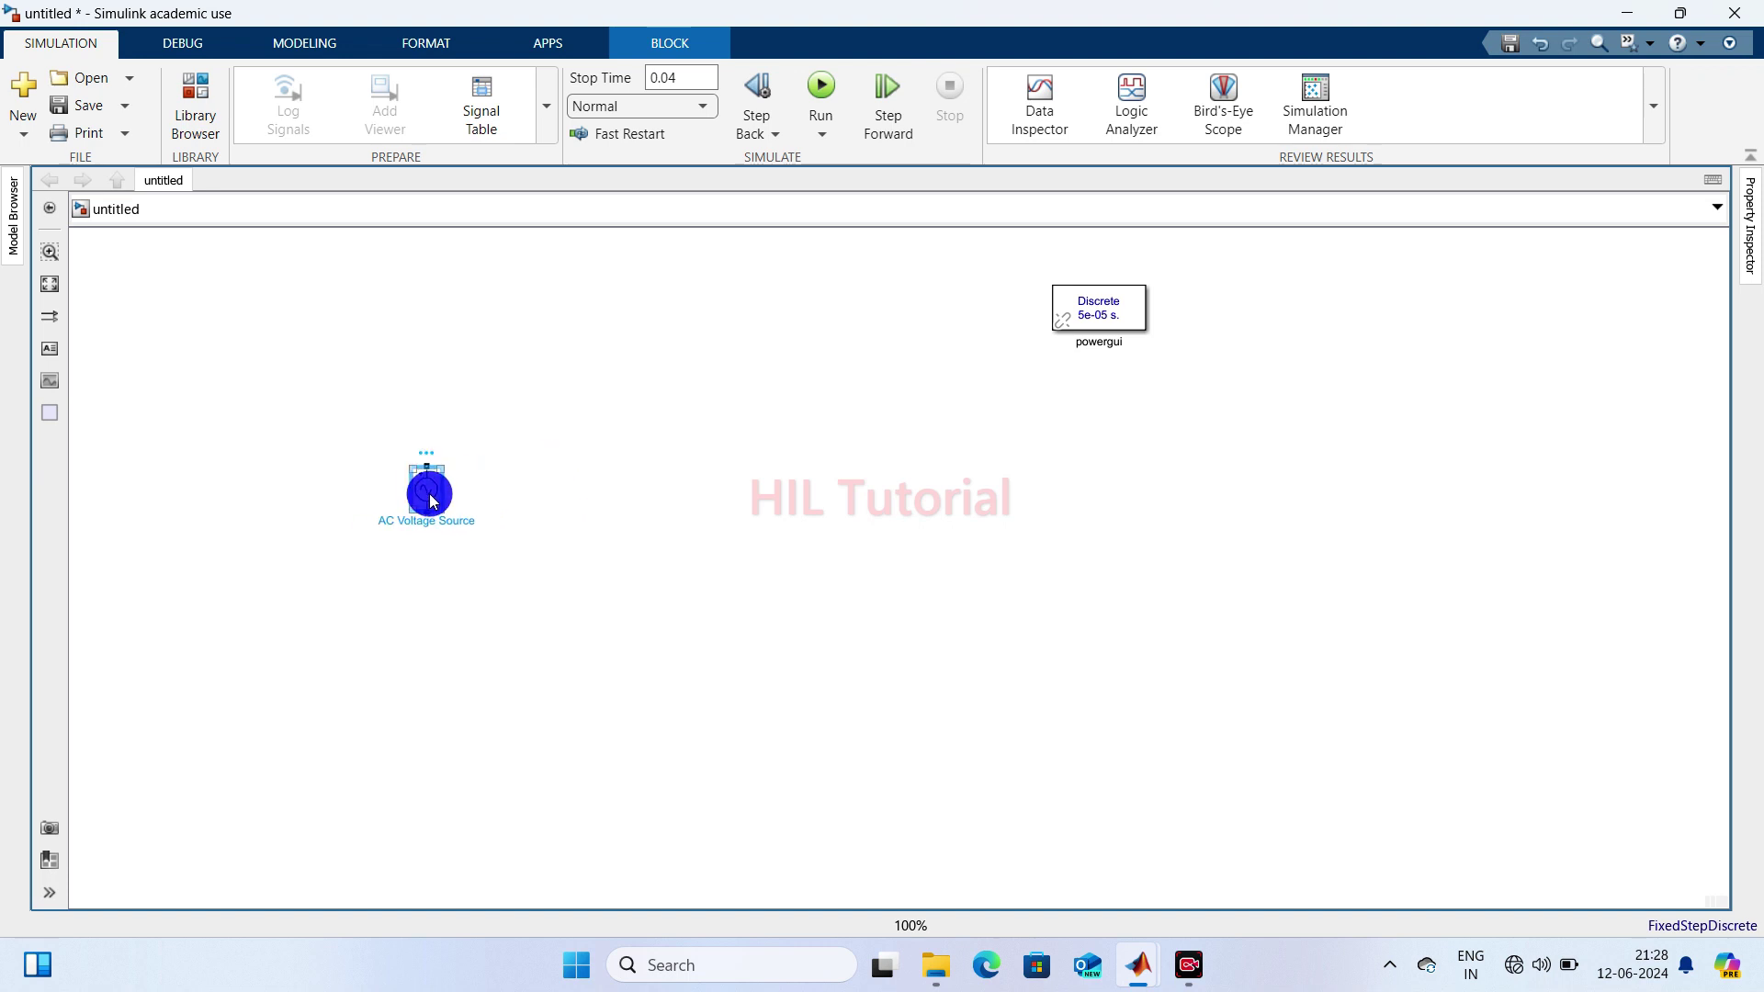
- Set the AC source to 230*sqrt(2) peak amplitude, 50 Hz, sample time 50e-6
{"action": "double_click", "coordinate": [428, 493]}
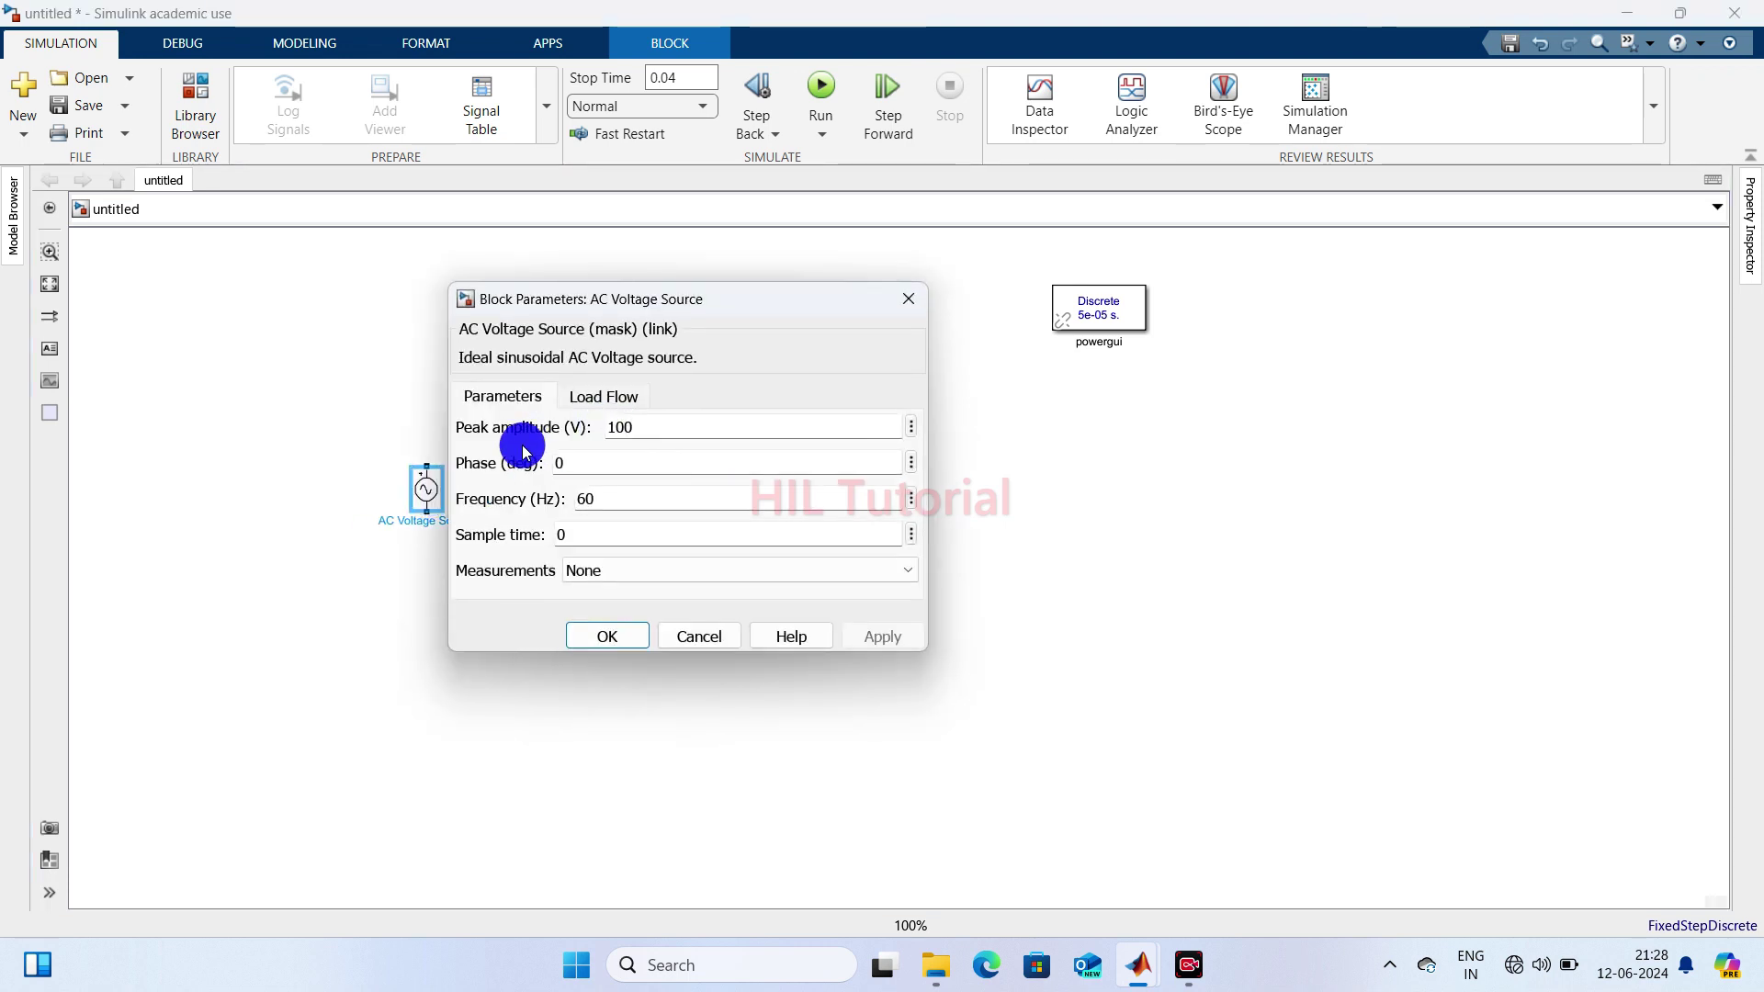
{"action": "double_click", "coordinate": [663, 425]}
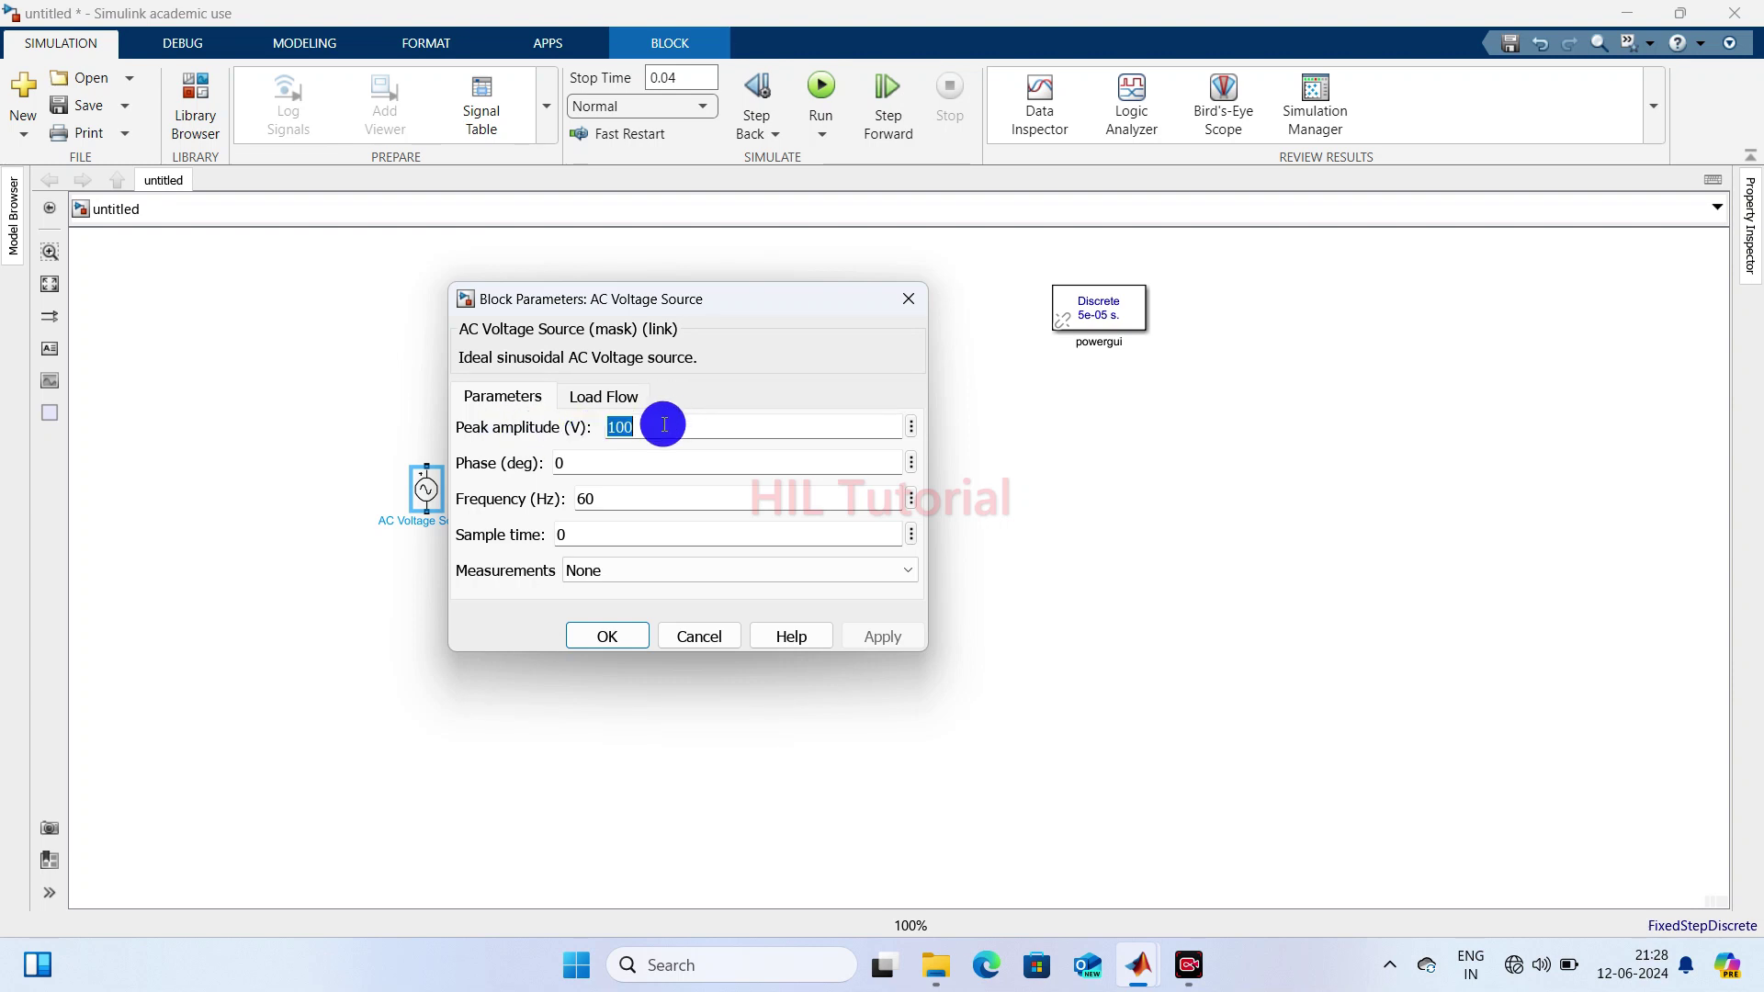
{"action": "type", "text": "230"}
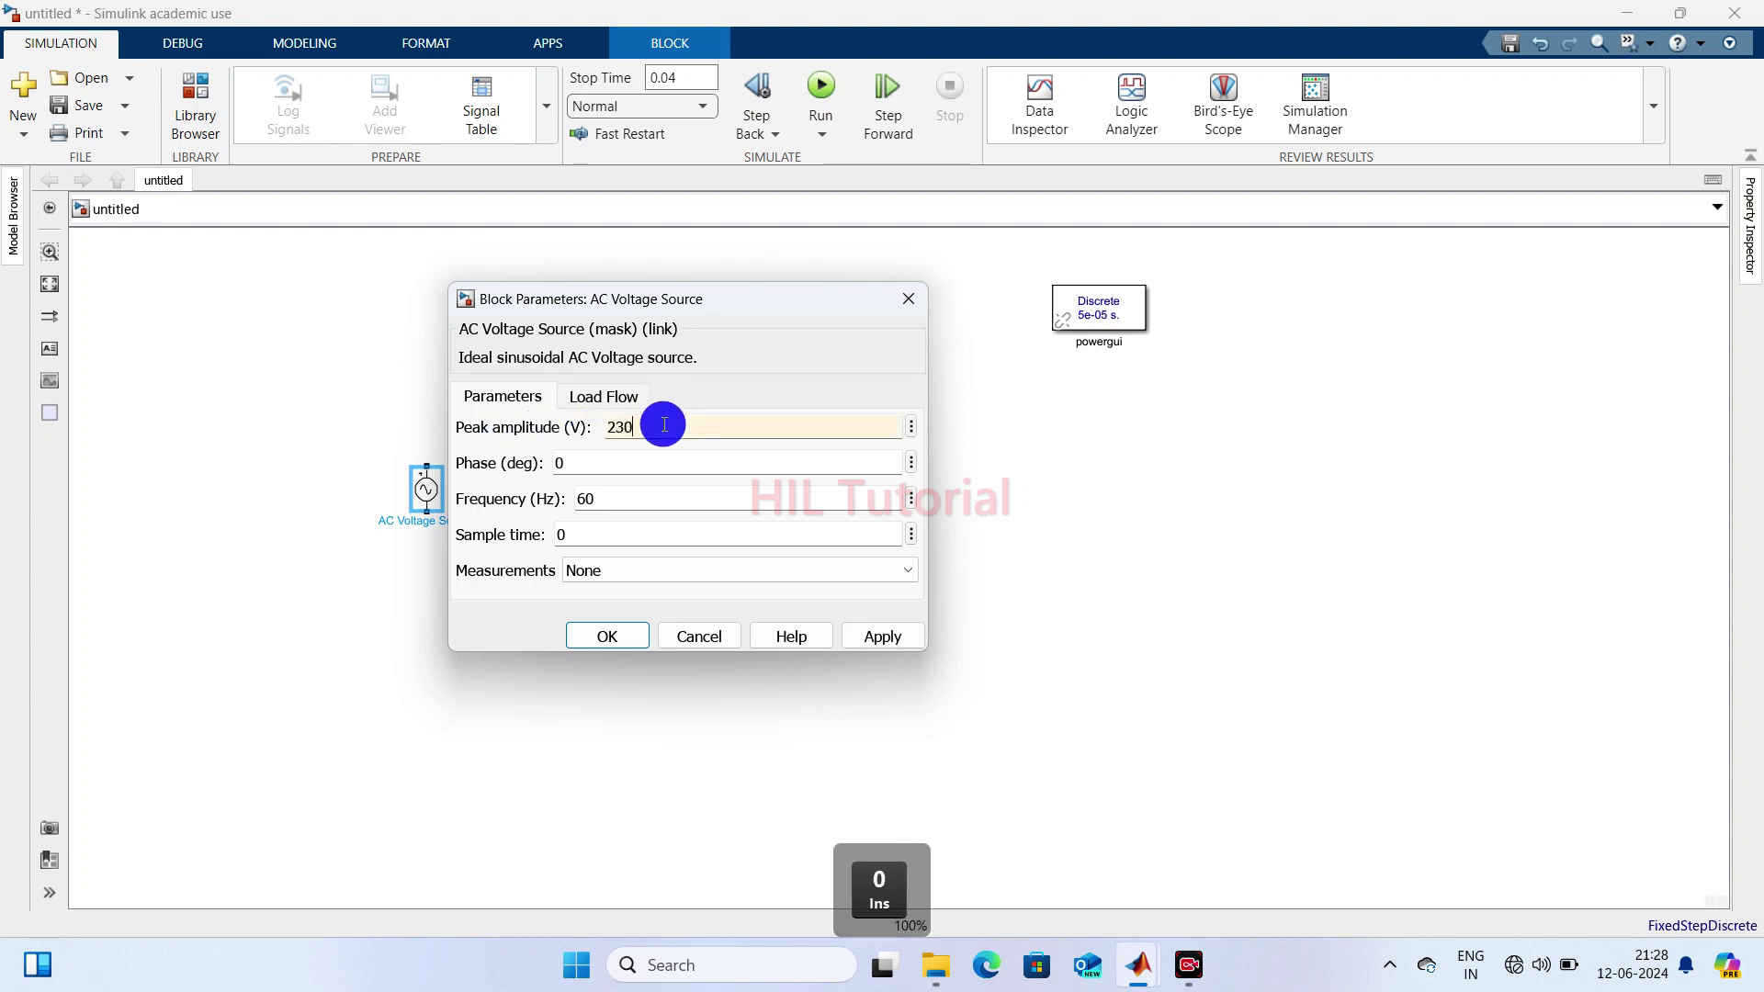
{"action": "type", "text": "*sqrt"}
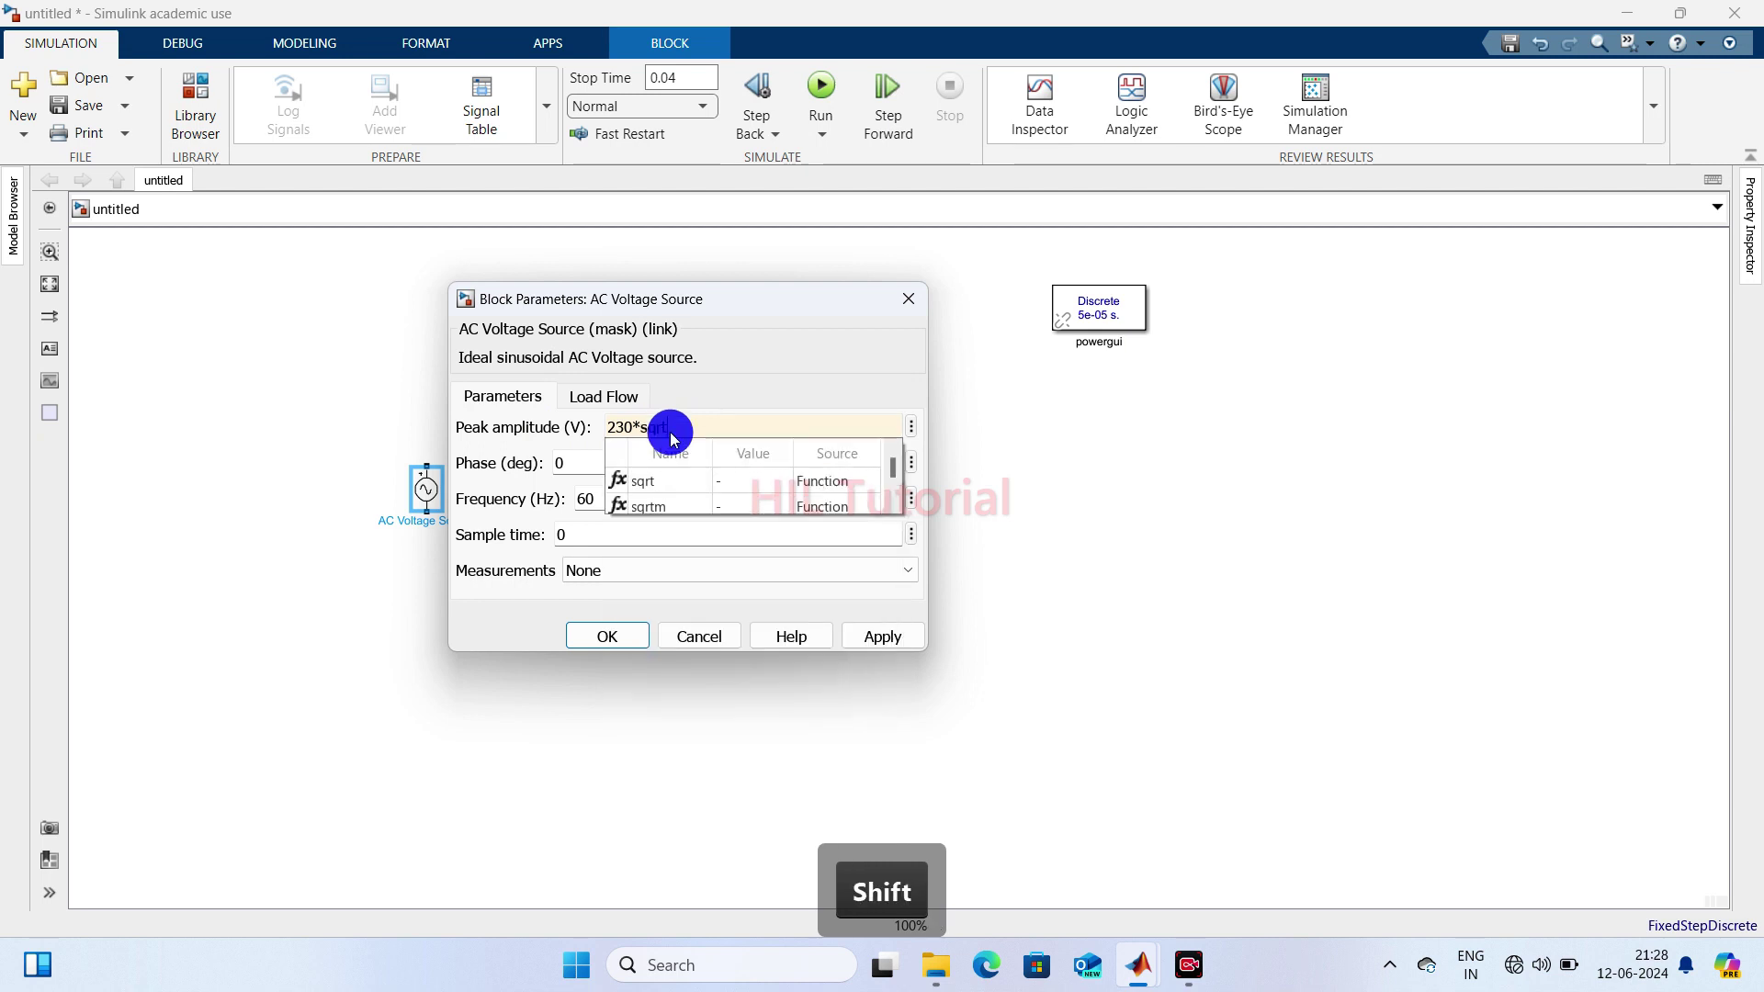
{"action": "type", "text": "(2"}
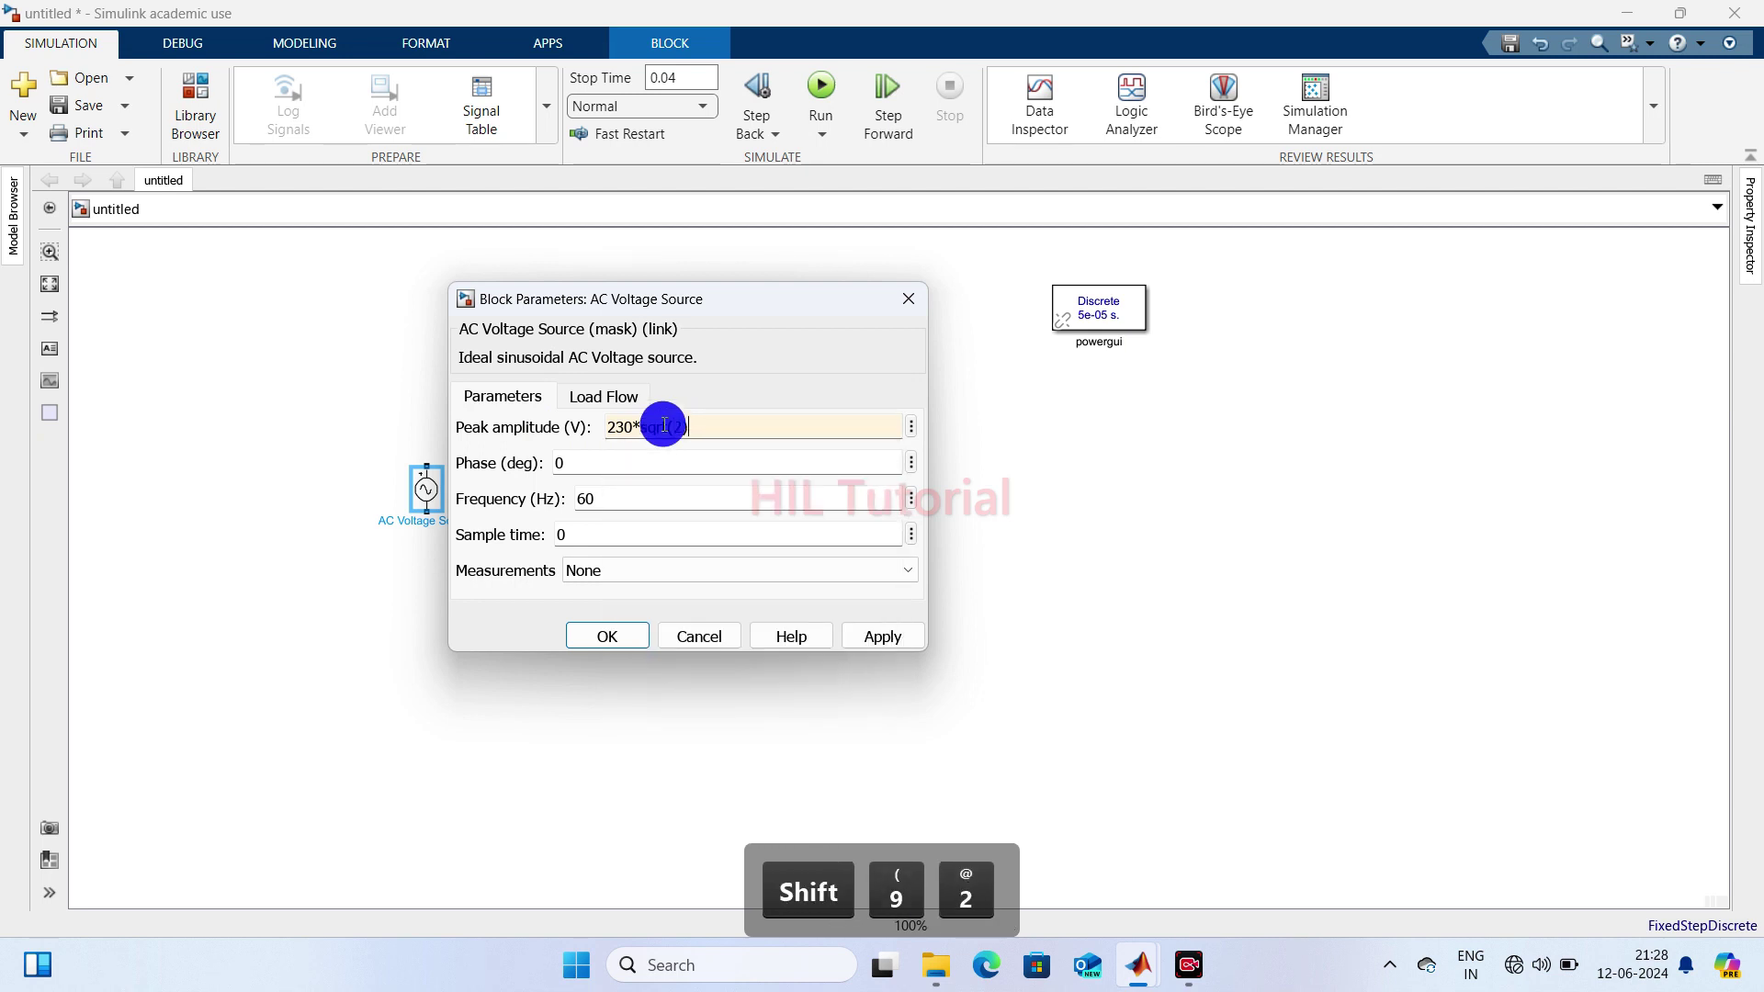
{"action": "type", "text": ")"}
{"action": "double_click", "coordinate": [593, 496]}
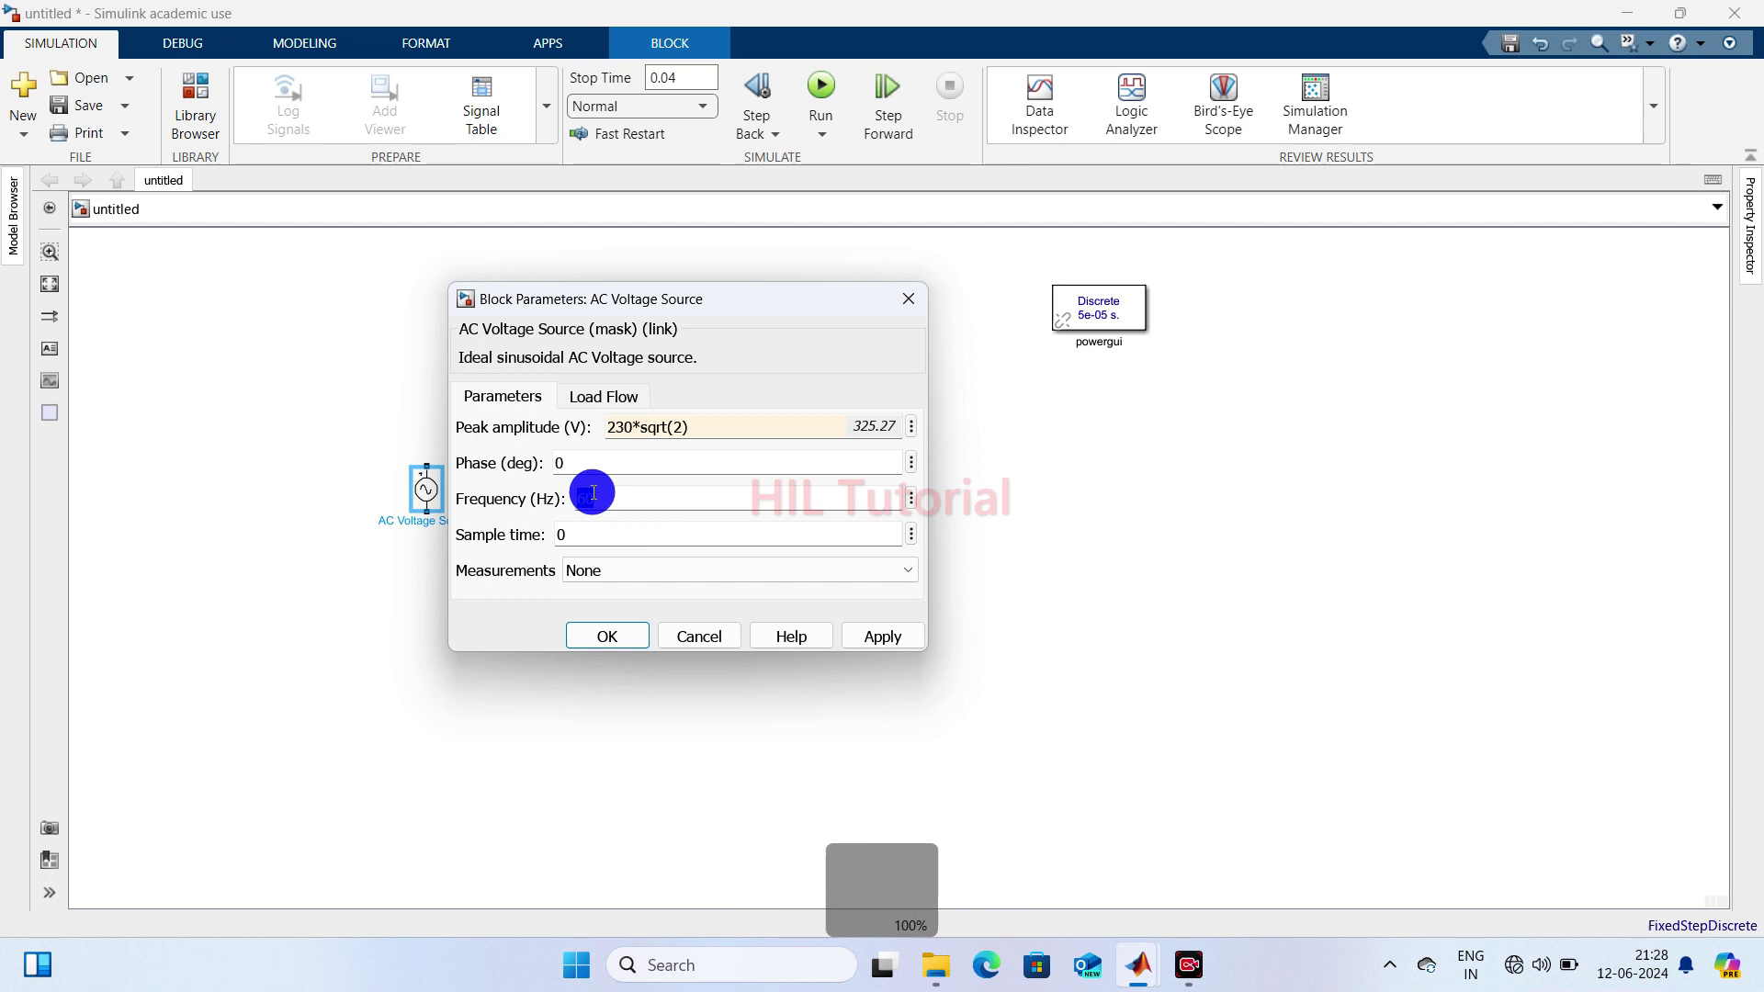
{"action": "type", "text": "50"}
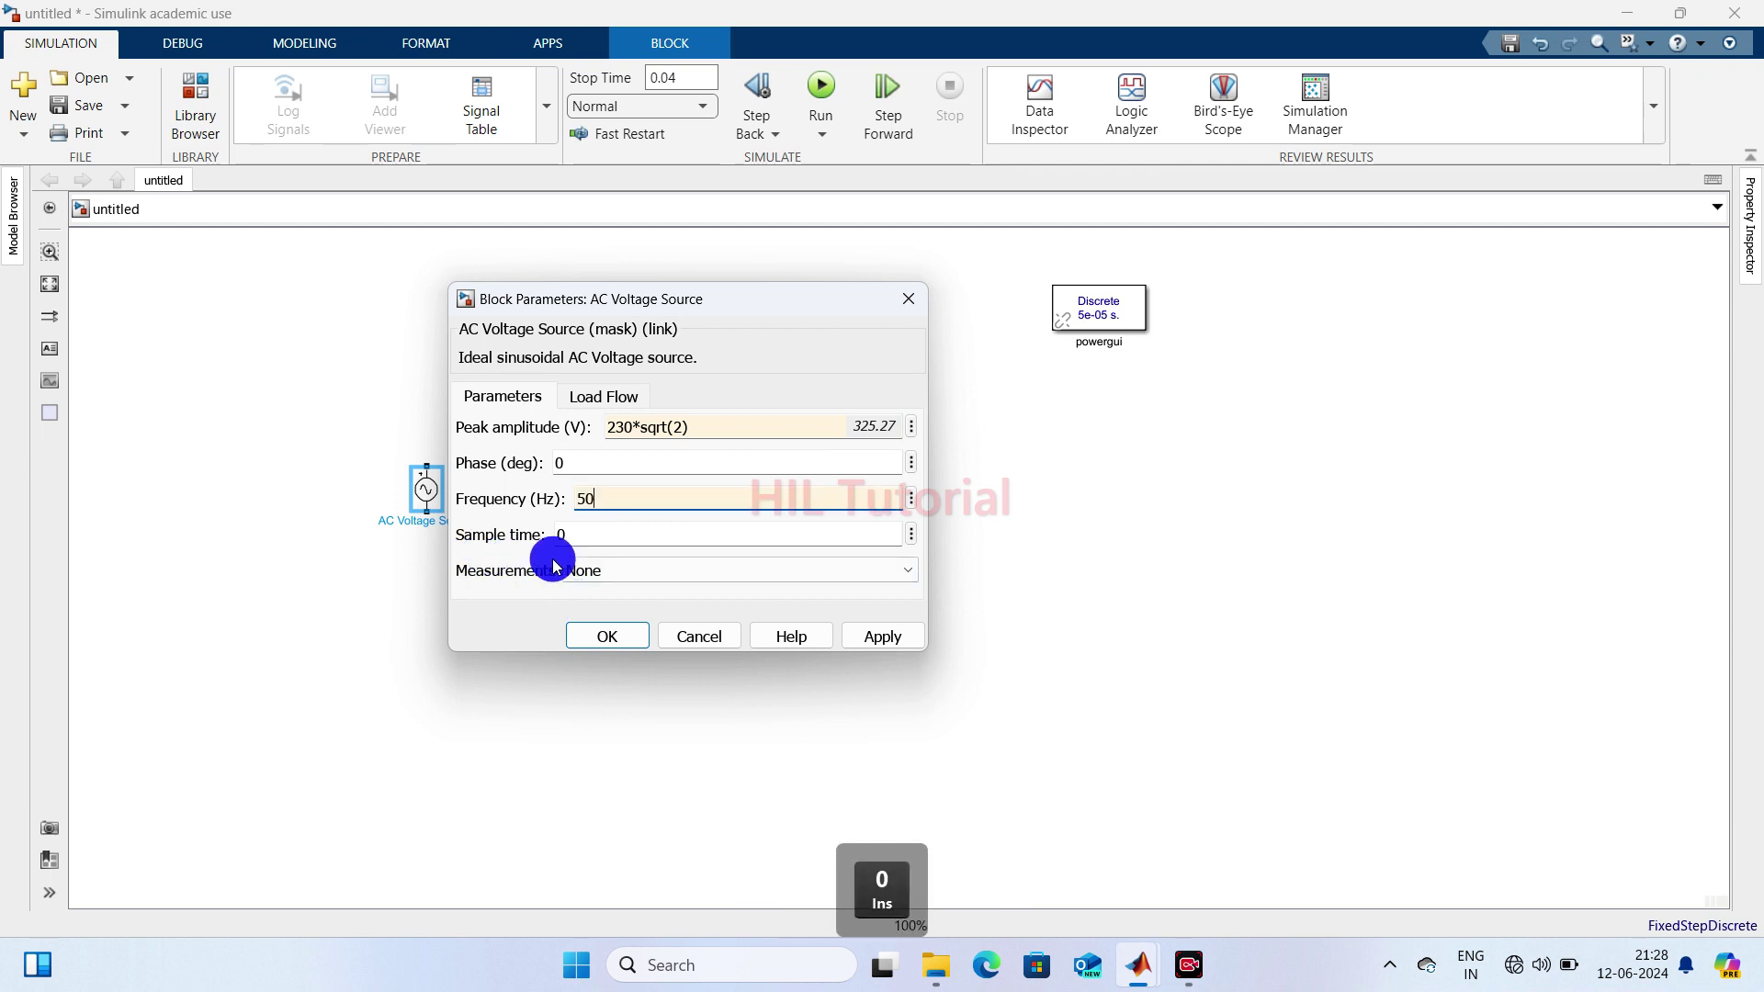
{"action": "double_click", "coordinate": [574, 533]}
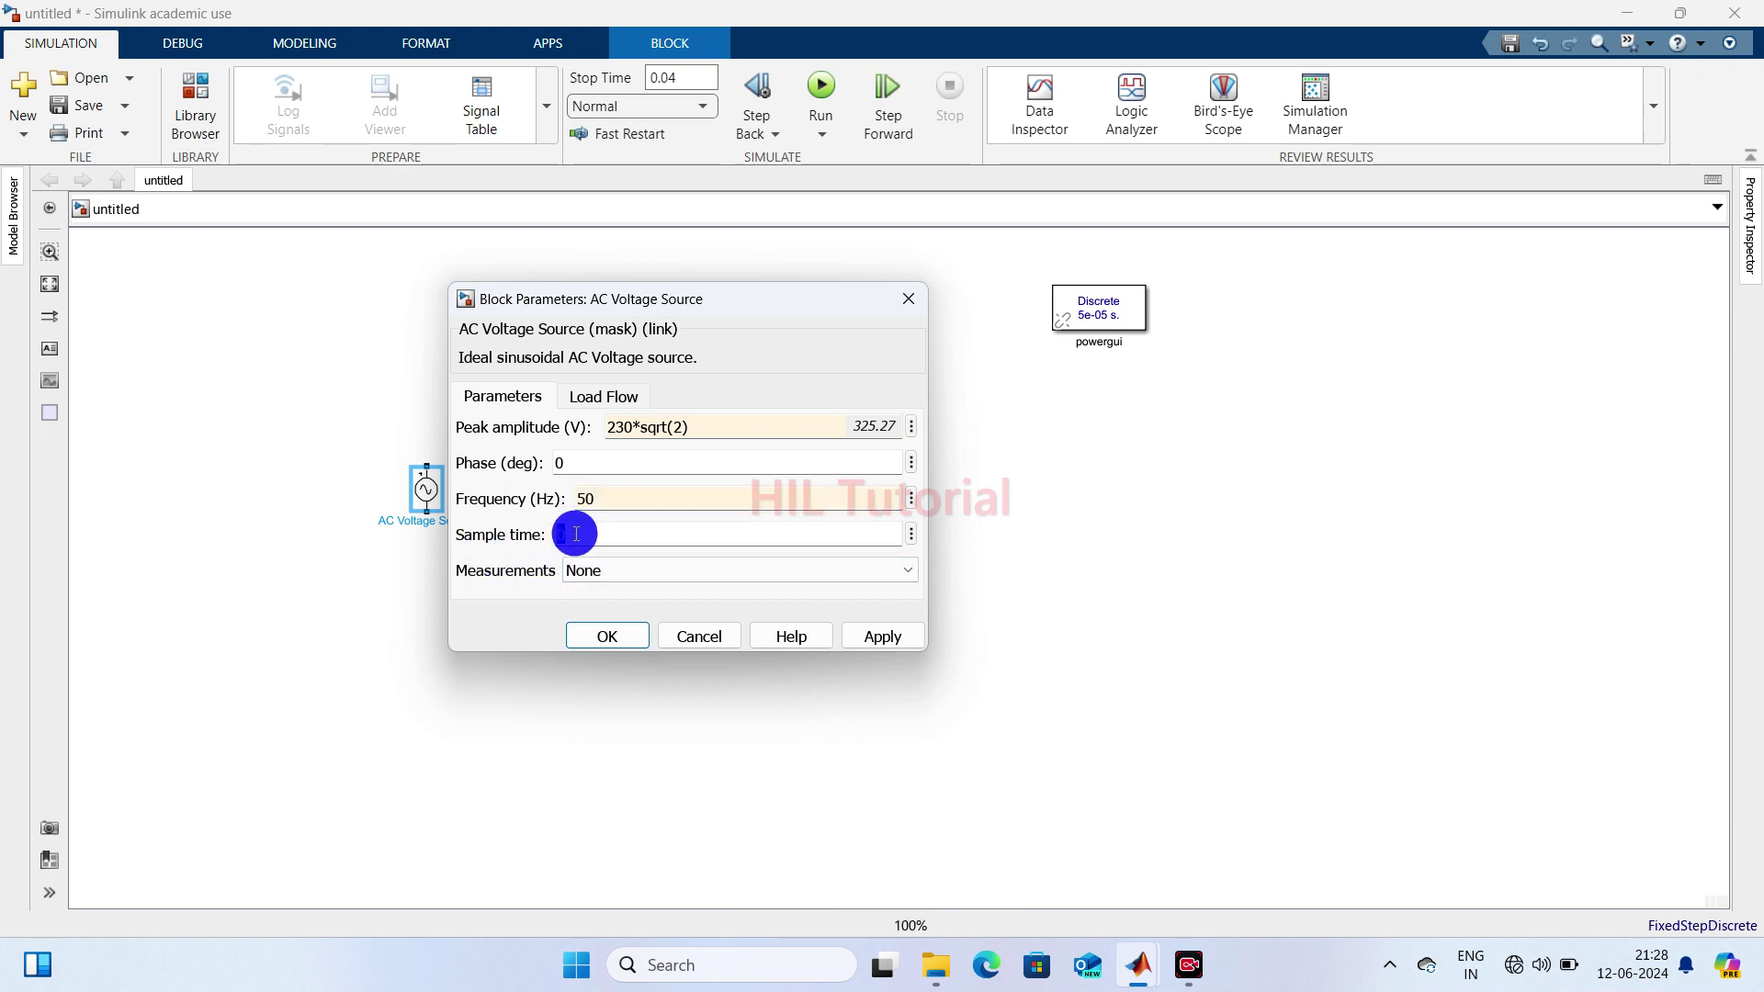
{"action": "type", "text": "50e-"}
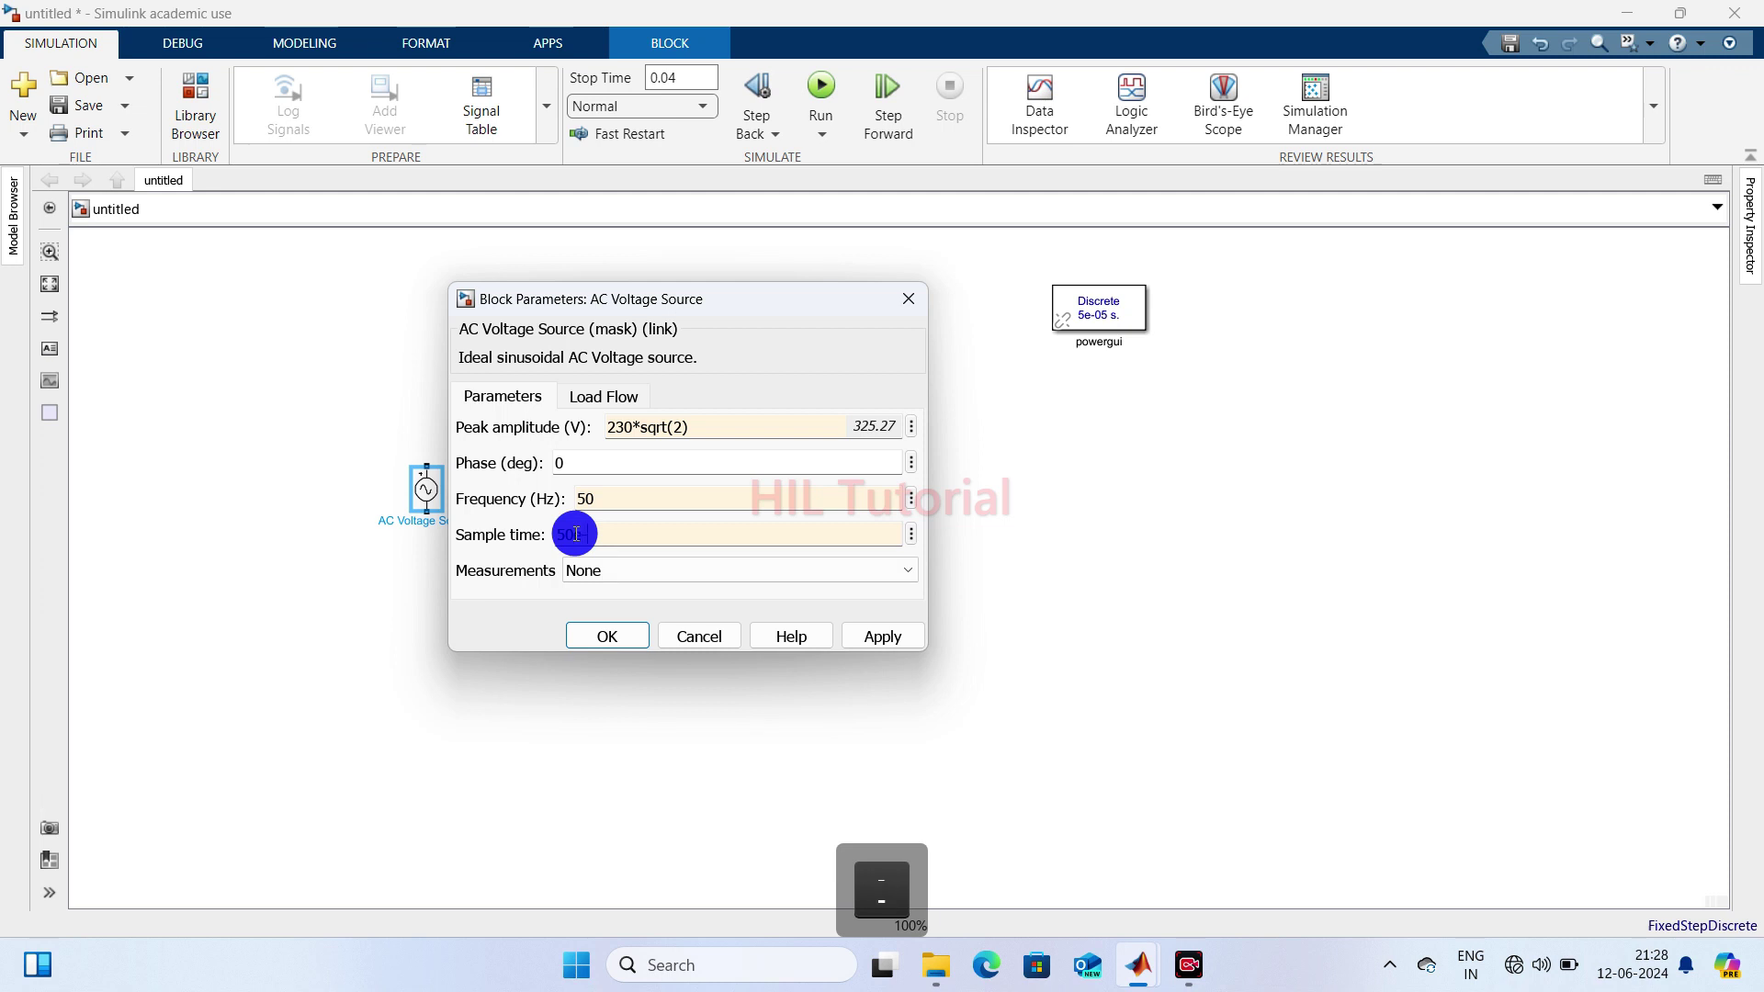
{"action": "type", "text": "6"}
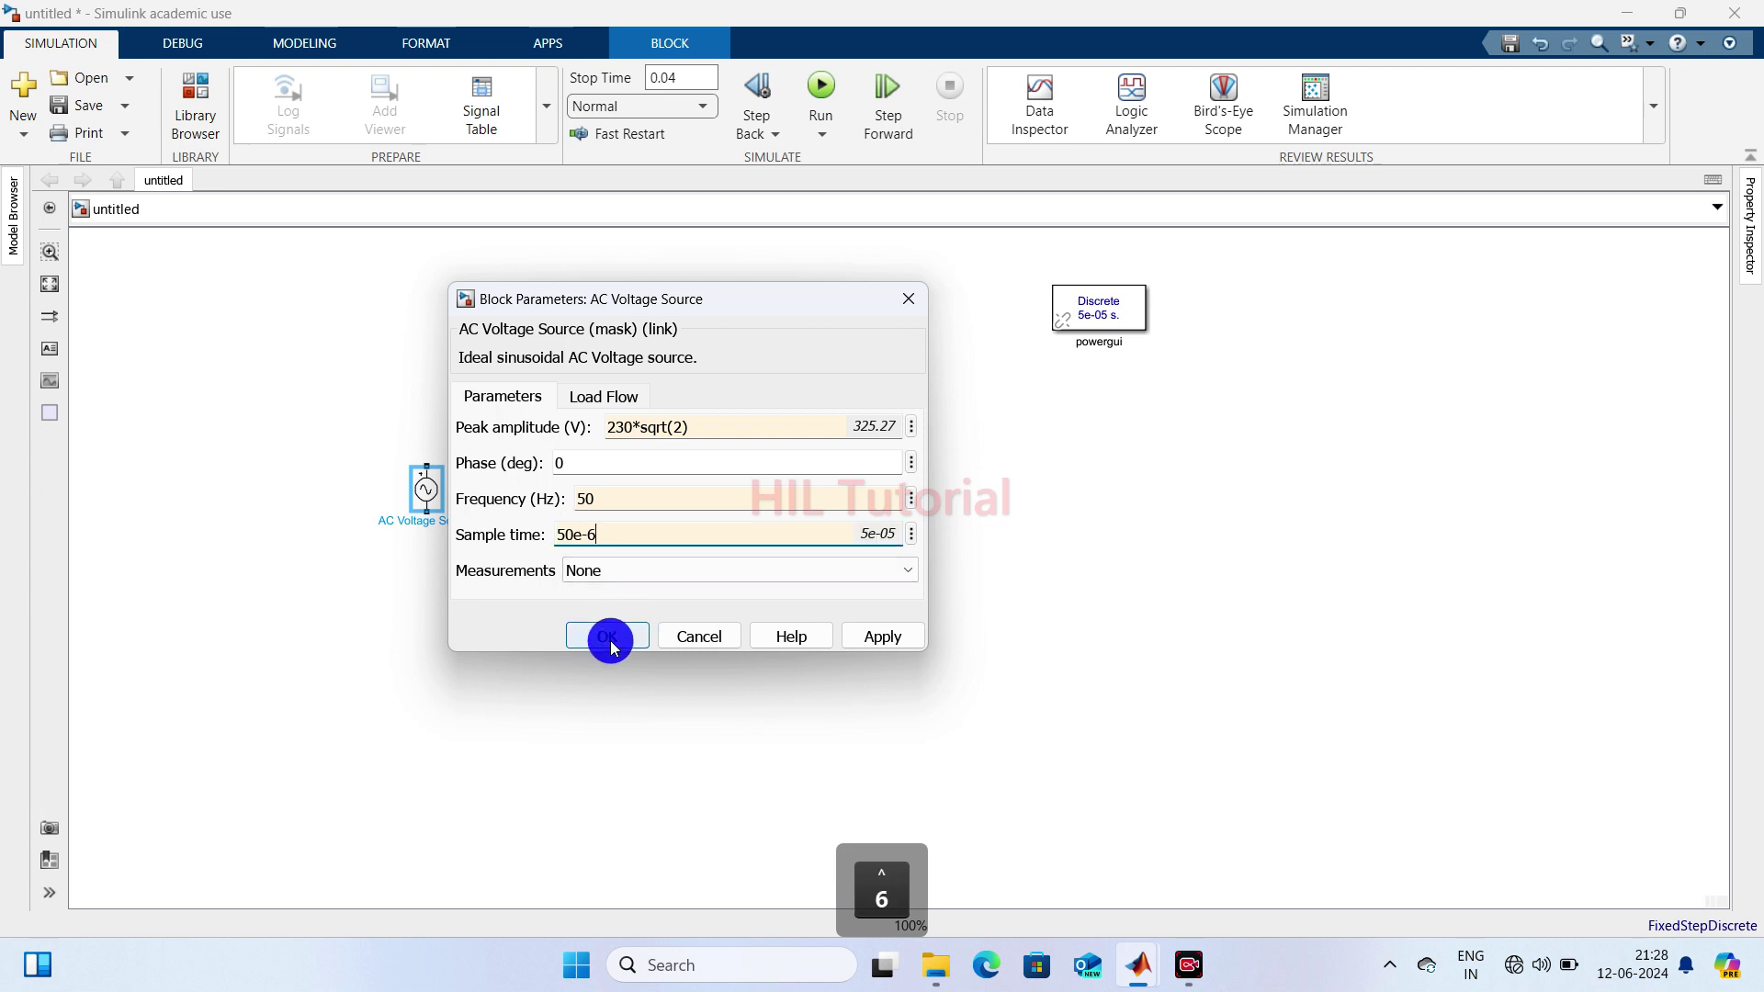
{"action": "left_click", "coordinate": [609, 636]}
{"action": "double_click", "coordinate": [593, 501]}
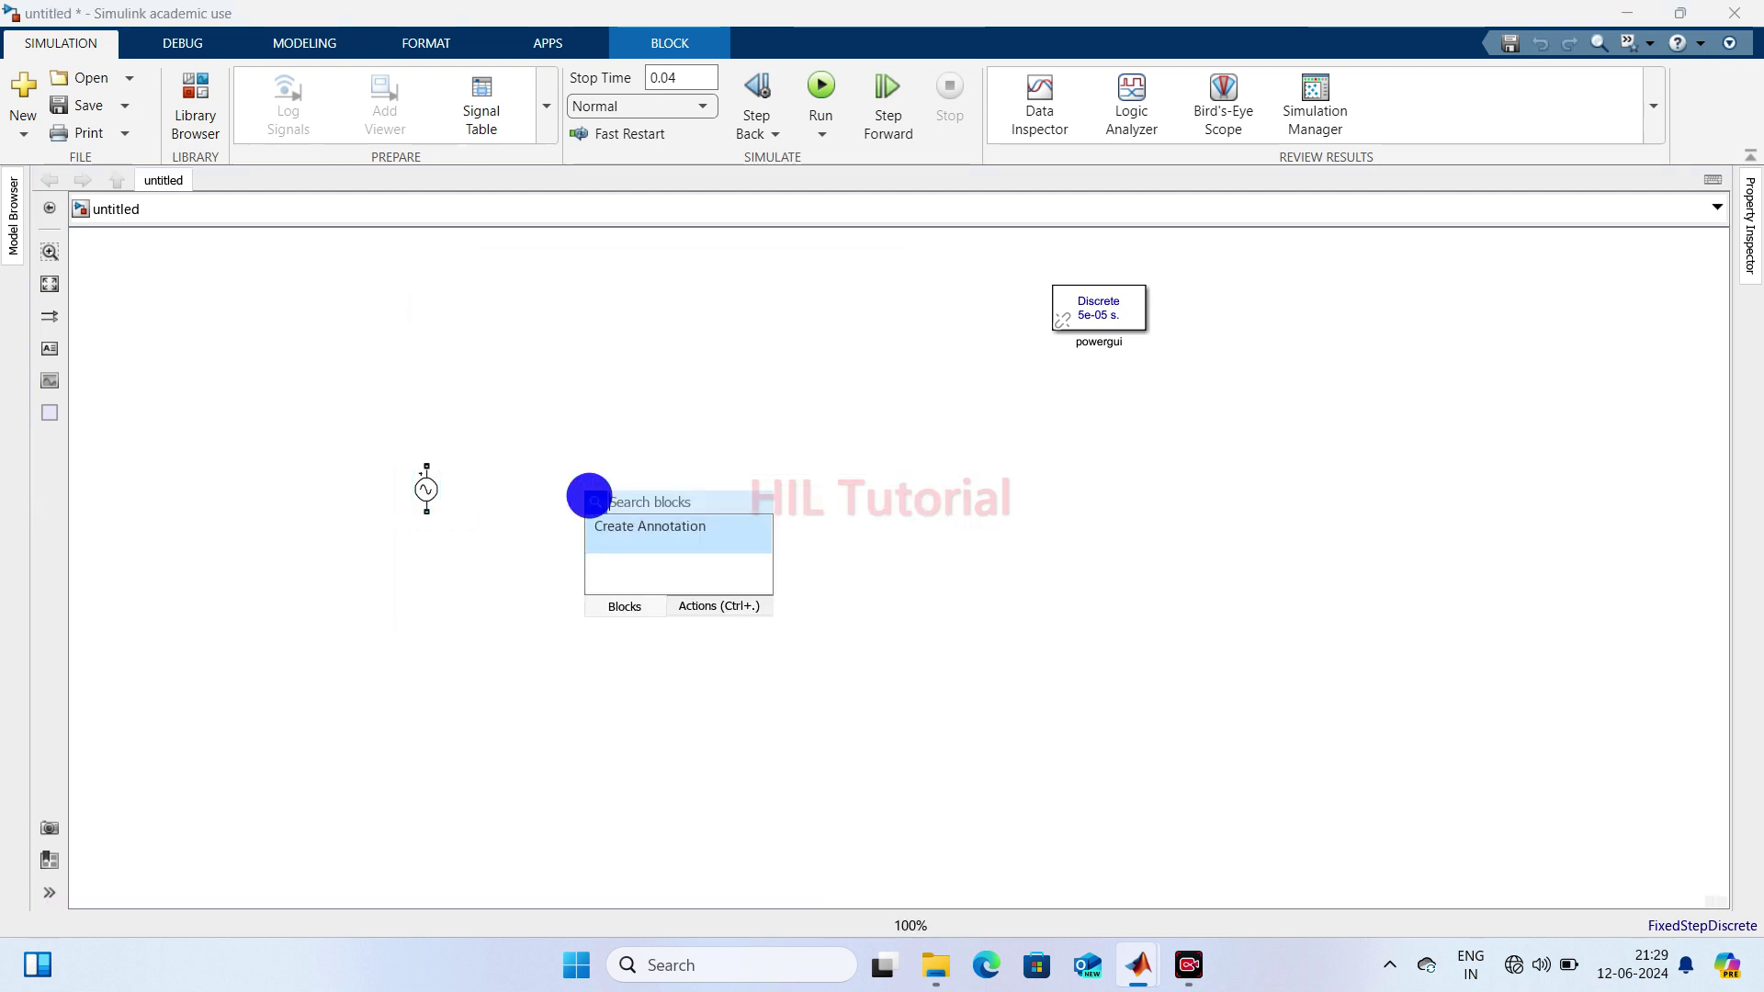
- Add a Voltage Measurement block and wire it across the AC source terminals
{"action": "type", "text": "voltage"}
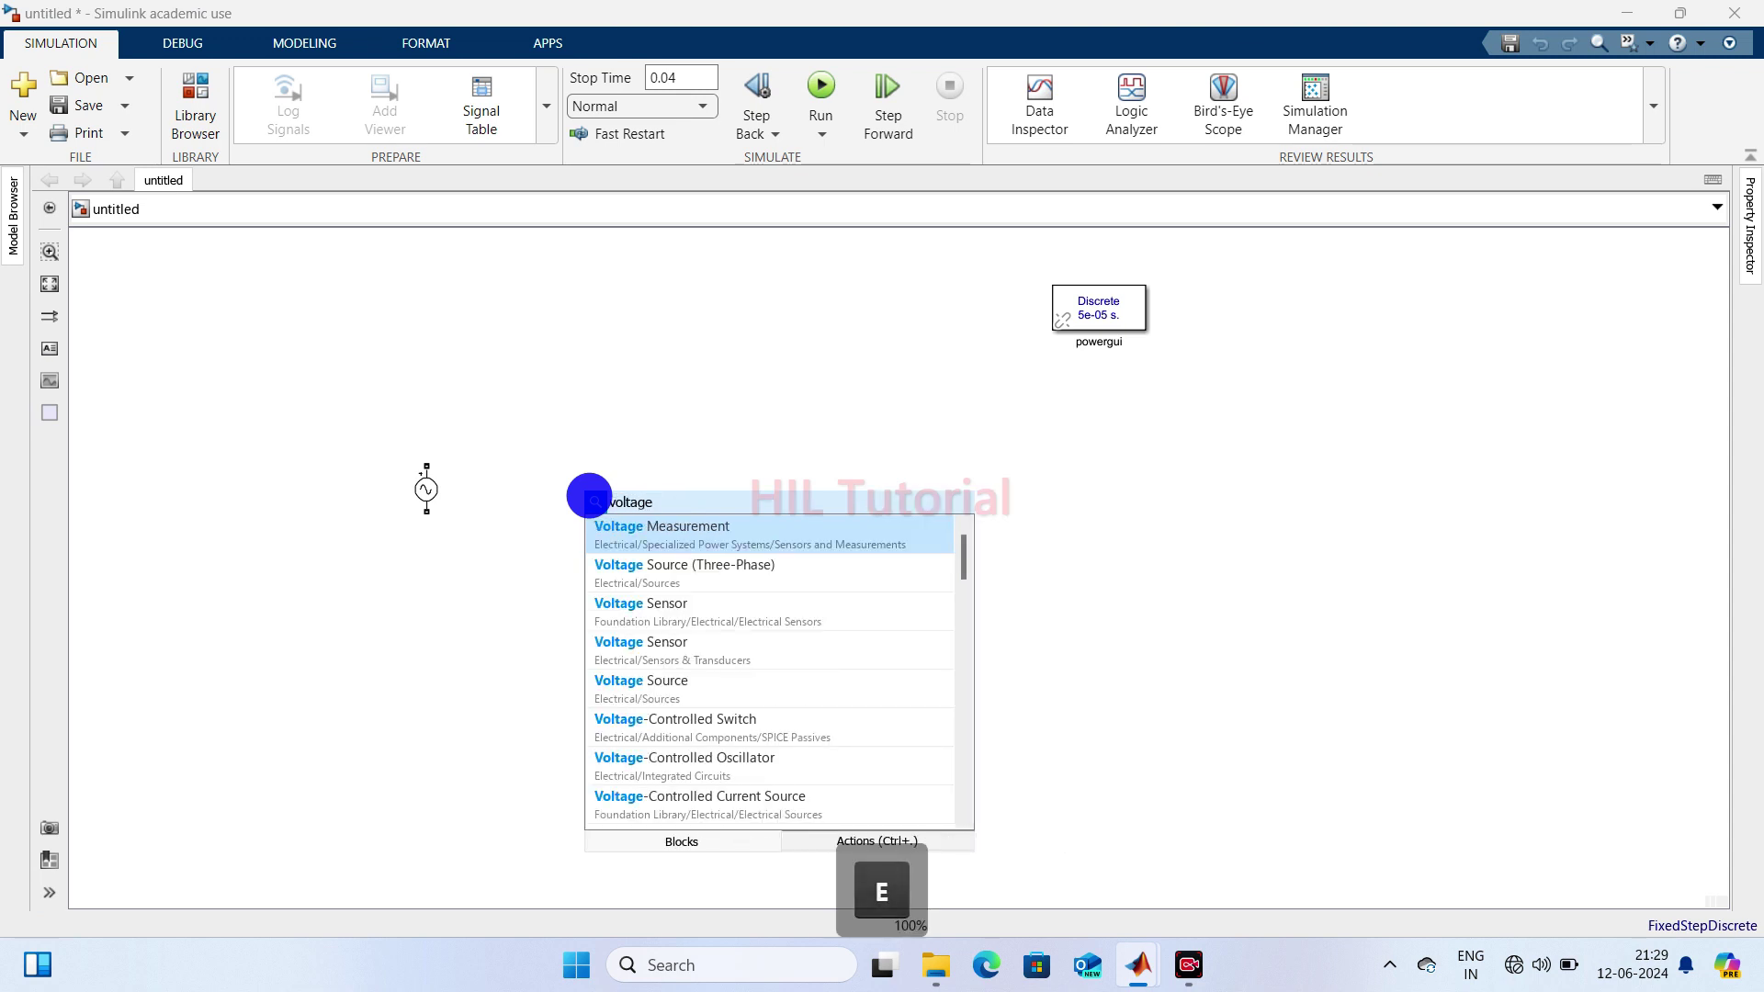
{"action": "key", "text": "Return"}
{"action": "mouse_move", "coordinate": [609, 505]}
{"action": "left_mouse_down"}
{"action": "mouse_move", "coordinate": [615, 476]}
{"action": "mouse_move", "coordinate": [564, 472]}
{"action": "mouse_move", "coordinate": [551, 445]}
{"action": "mouse_move", "coordinate": [414, 437]}
{"action": "mouse_move", "coordinate": [415, 453]}
{"action": "mouse_move", "coordinate": [472, 440]}
{"action": "mouse_move", "coordinate": [477, 363]}
{"action": "left_mouse_up"}
{"action": "left_click", "coordinate": [570, 501]}
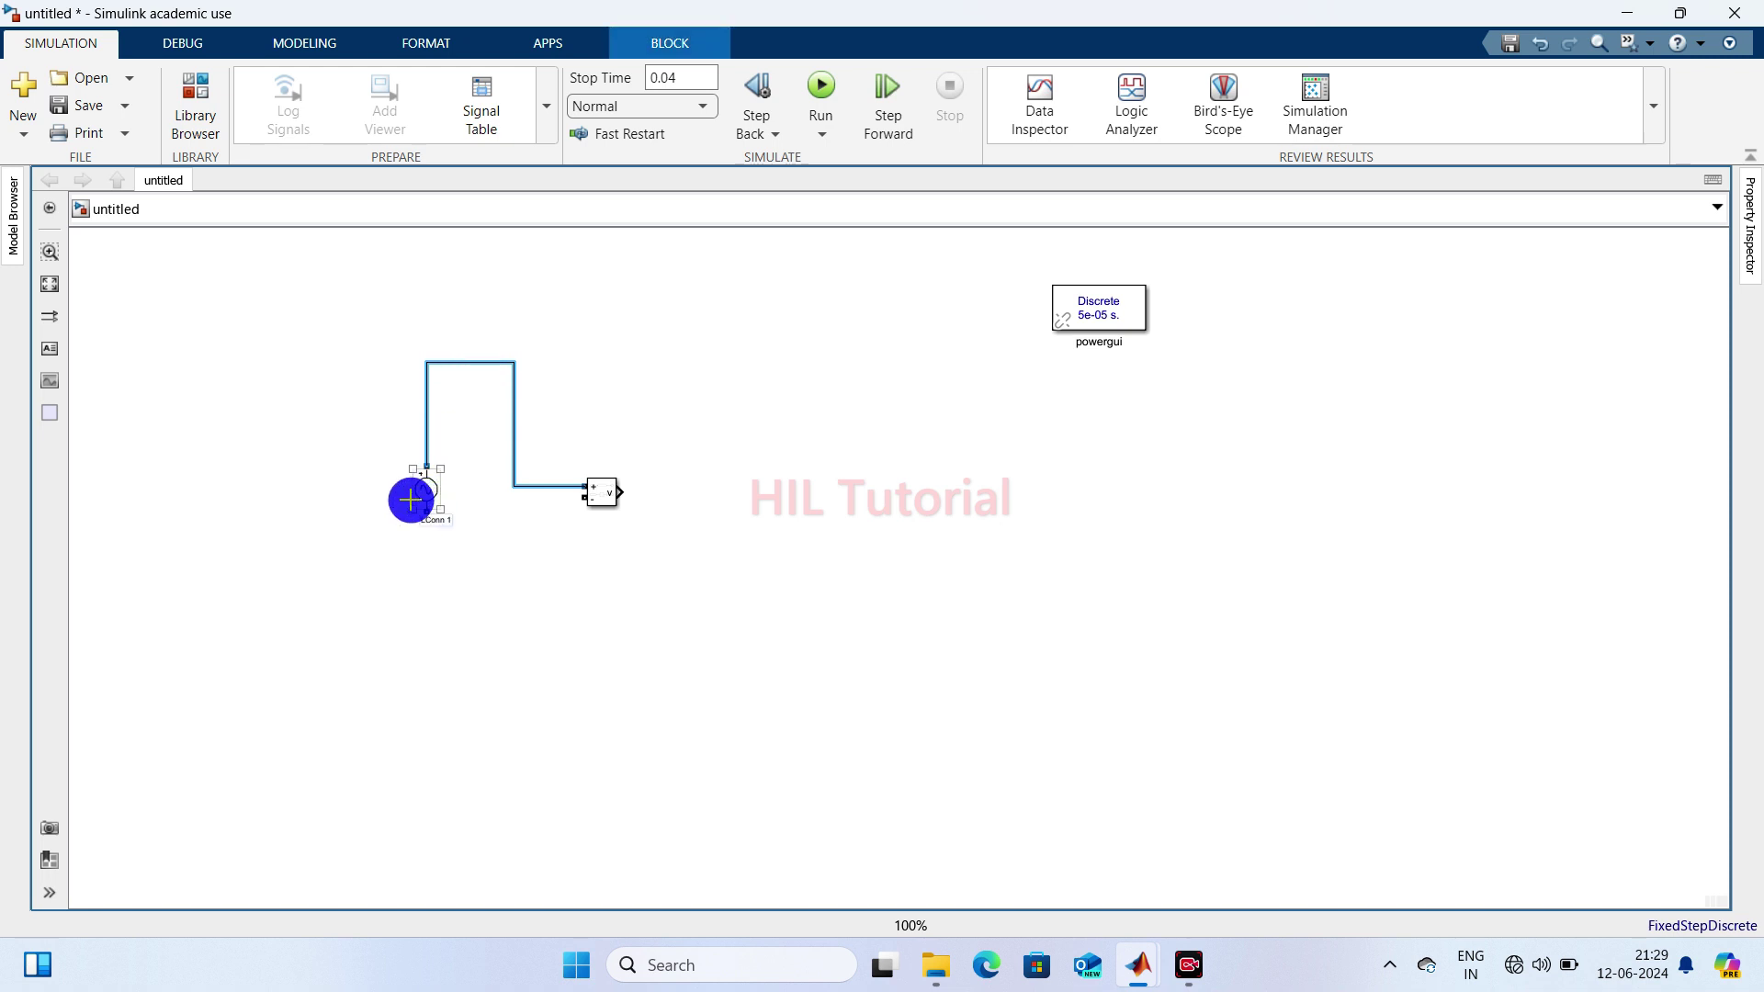
{"action": "mouse_move", "coordinate": [426, 511]}
{"action": "left_mouse_down"}
{"action": "mouse_move", "coordinate": [496, 551]}
{"action": "mouse_move", "coordinate": [564, 484]}
{"action": "mouse_move", "coordinate": [586, 496]}
{"action": "left_mouse_up"}
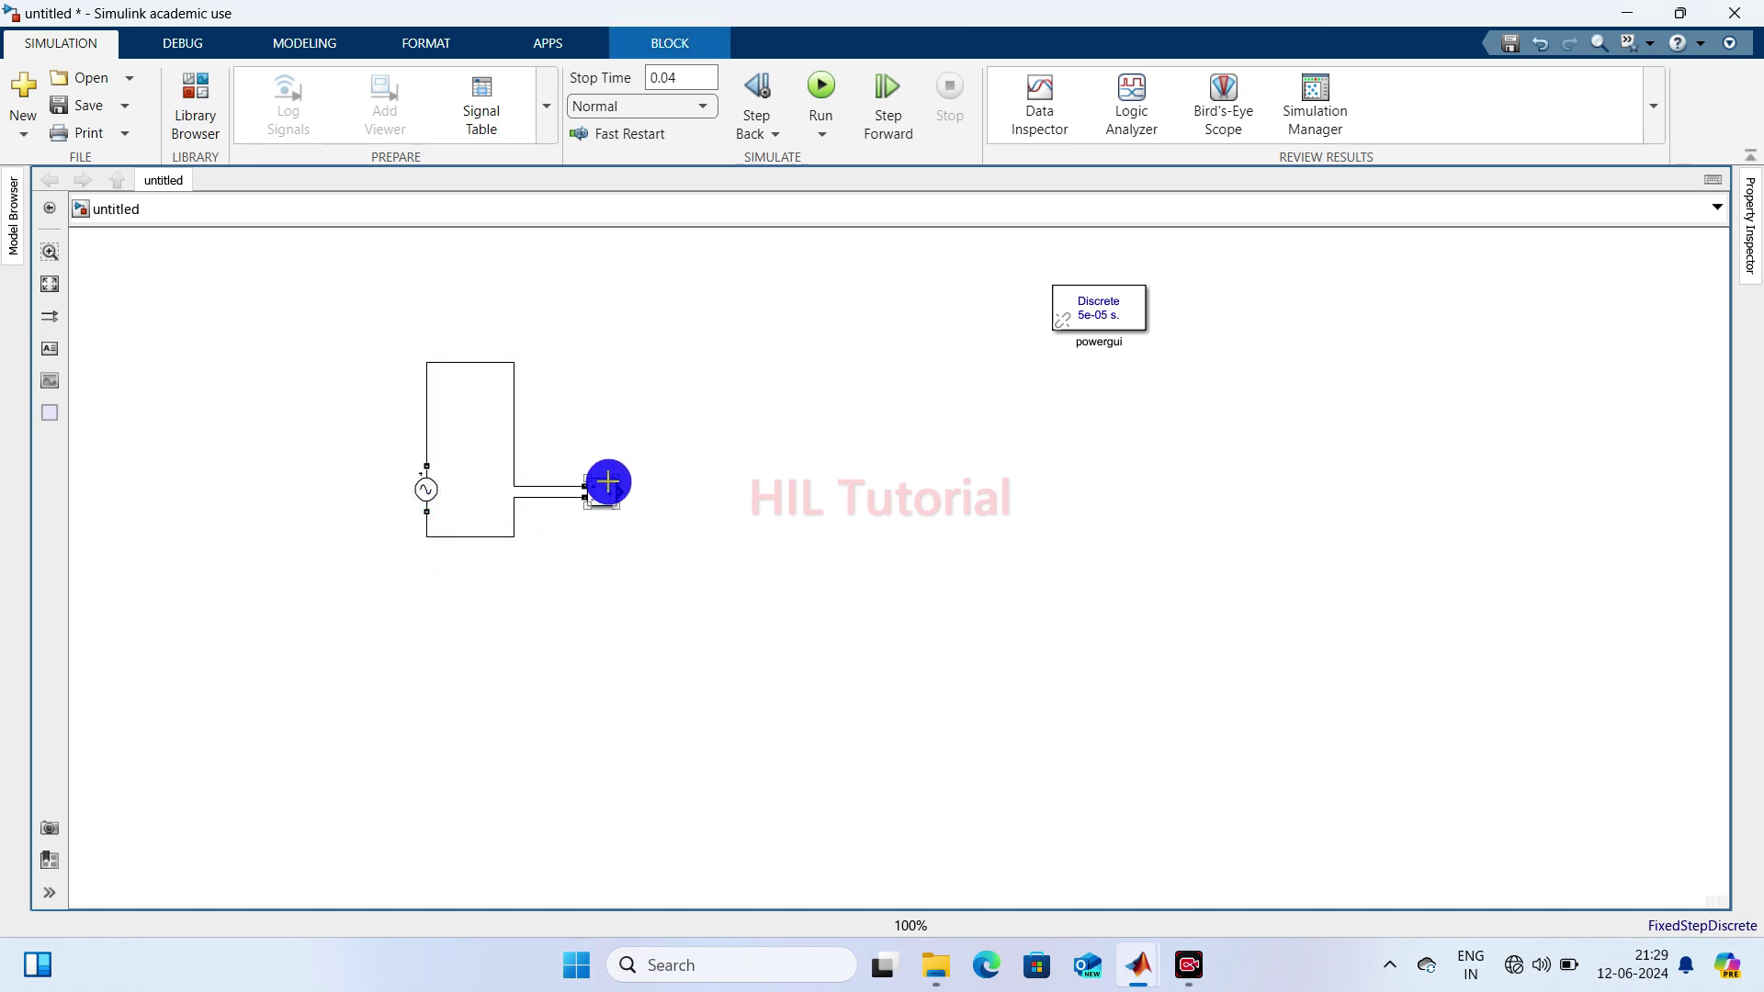
- Add a Scope, feed it the measured voltage, and run the simulation
{"action": "double_click", "coordinate": [832, 424]}
{"action": "type", "text": "scop"}
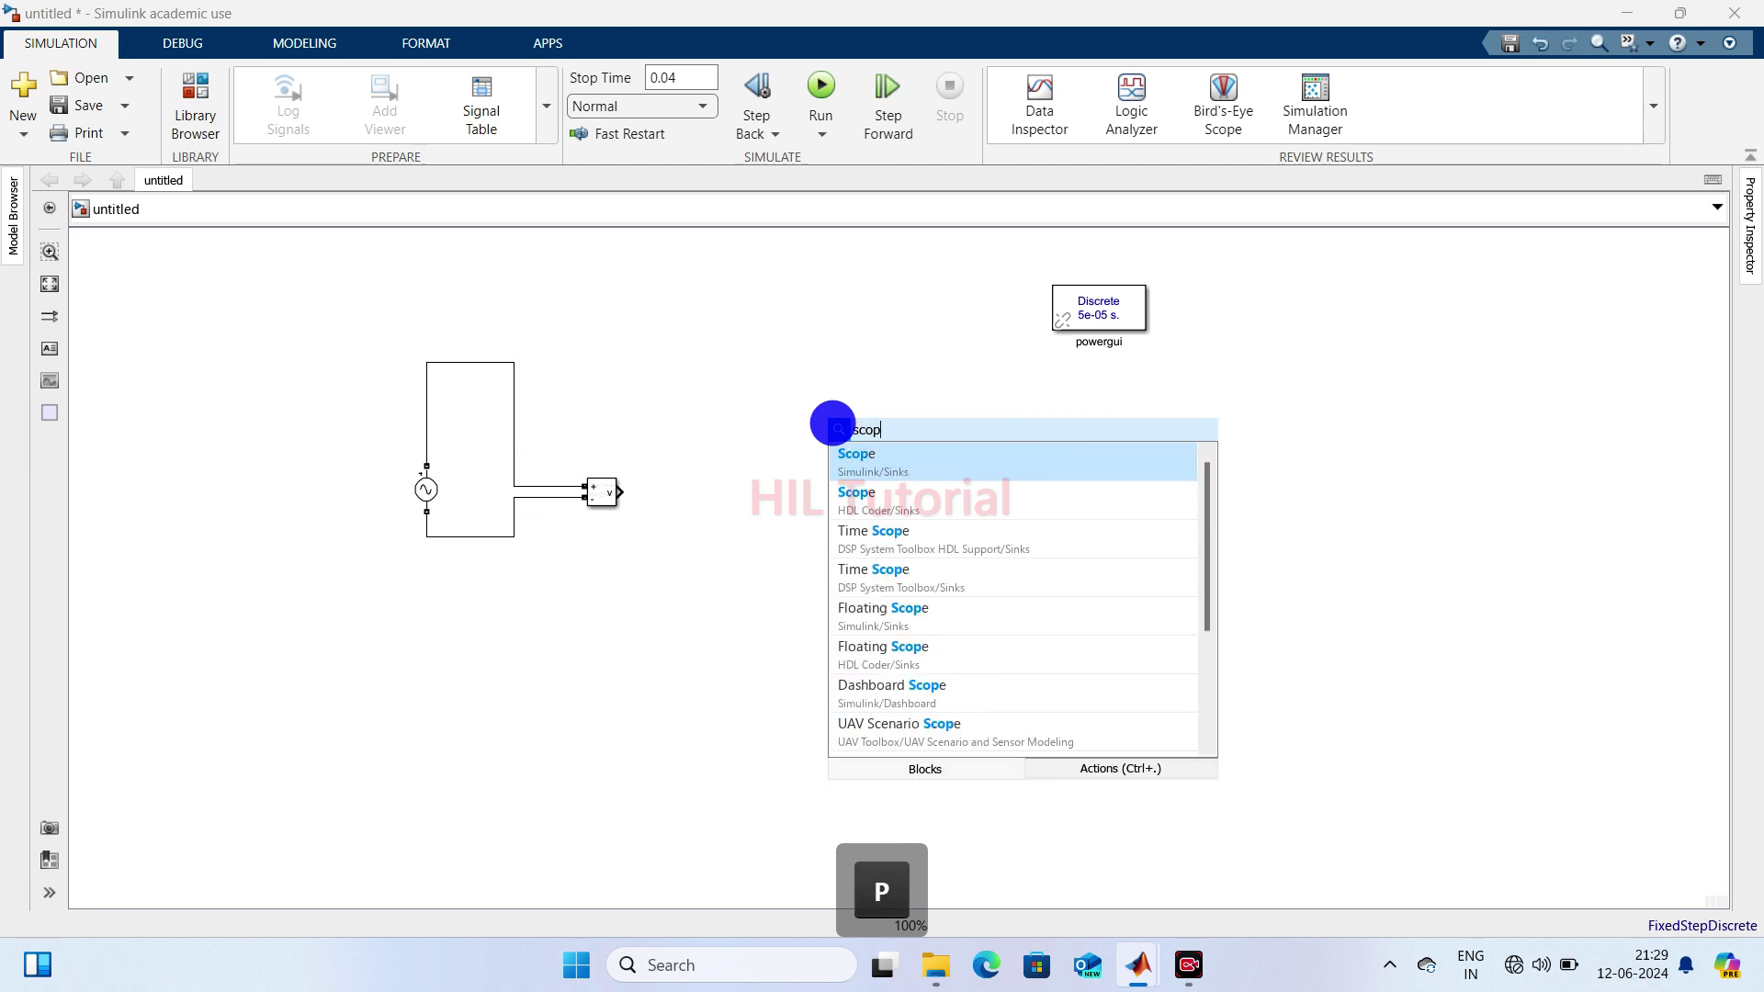
{"action": "key", "text": "Return"}
{"action": "left_click_drag", "start_coordinate": [818, 430], "coordinate": [619, 492]}
{"action": "left_click_drag", "start_coordinate": [846, 432], "coordinate": [734, 498]}
{"action": "left_click", "coordinate": [720, 629]}
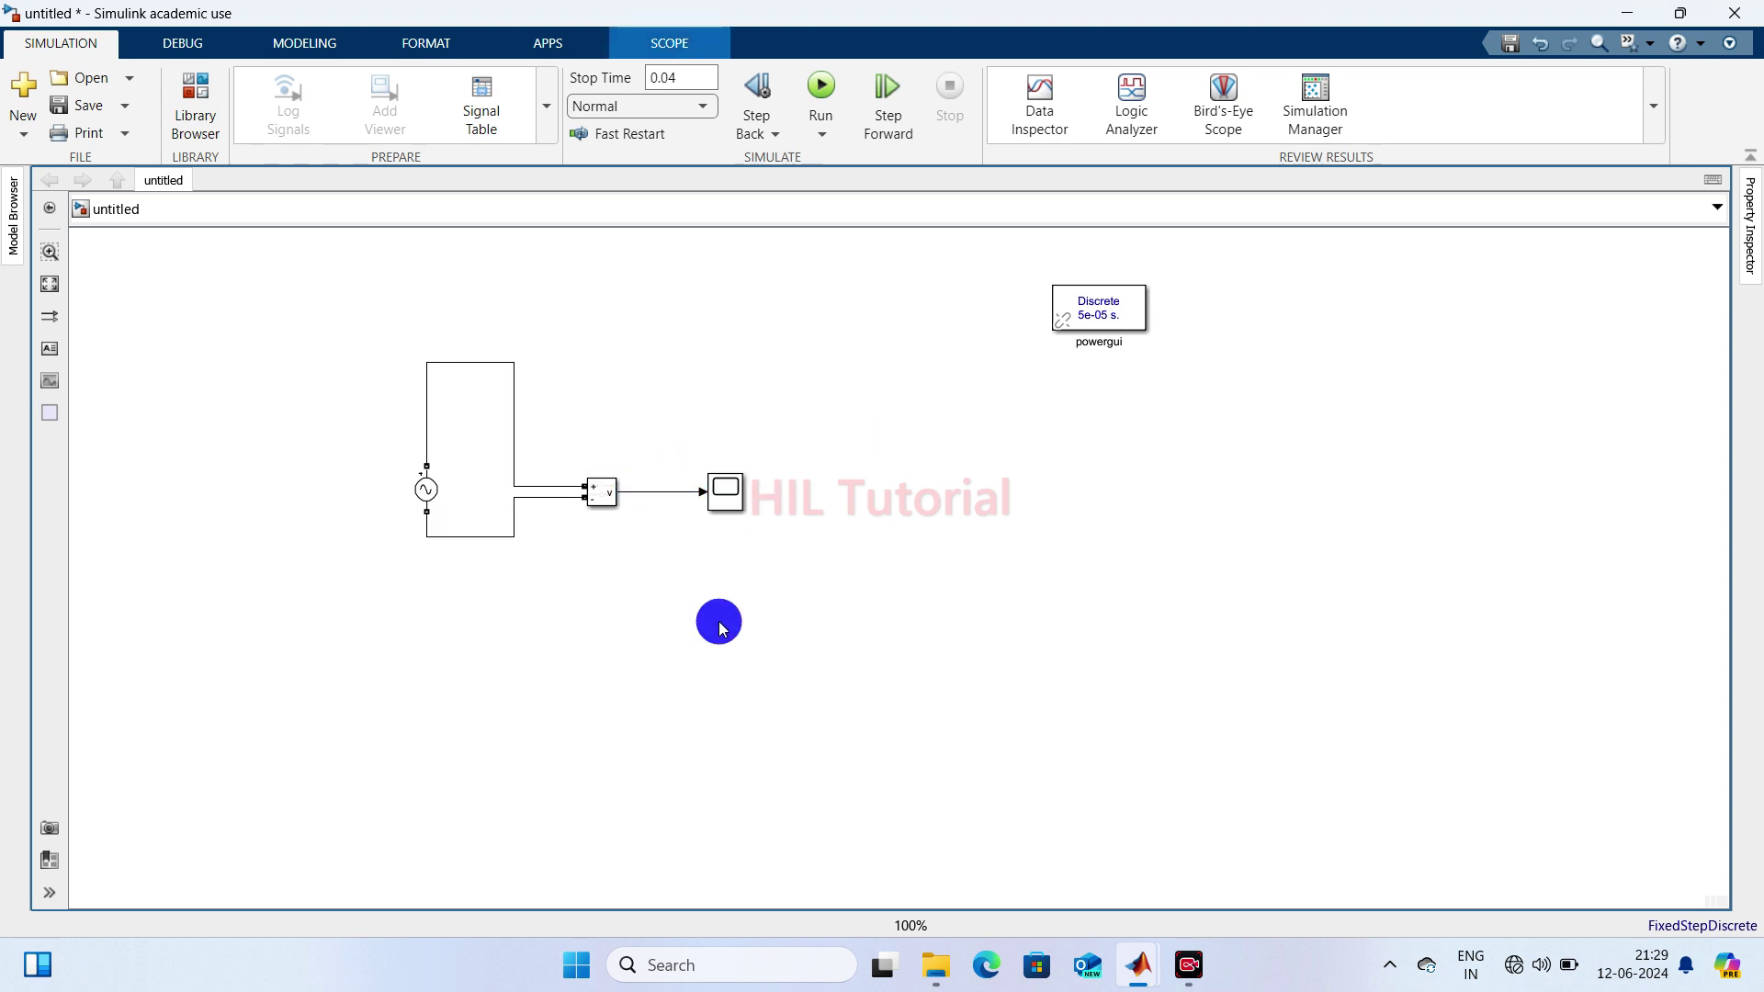
{"action": "left_click", "coordinate": [820, 88]}
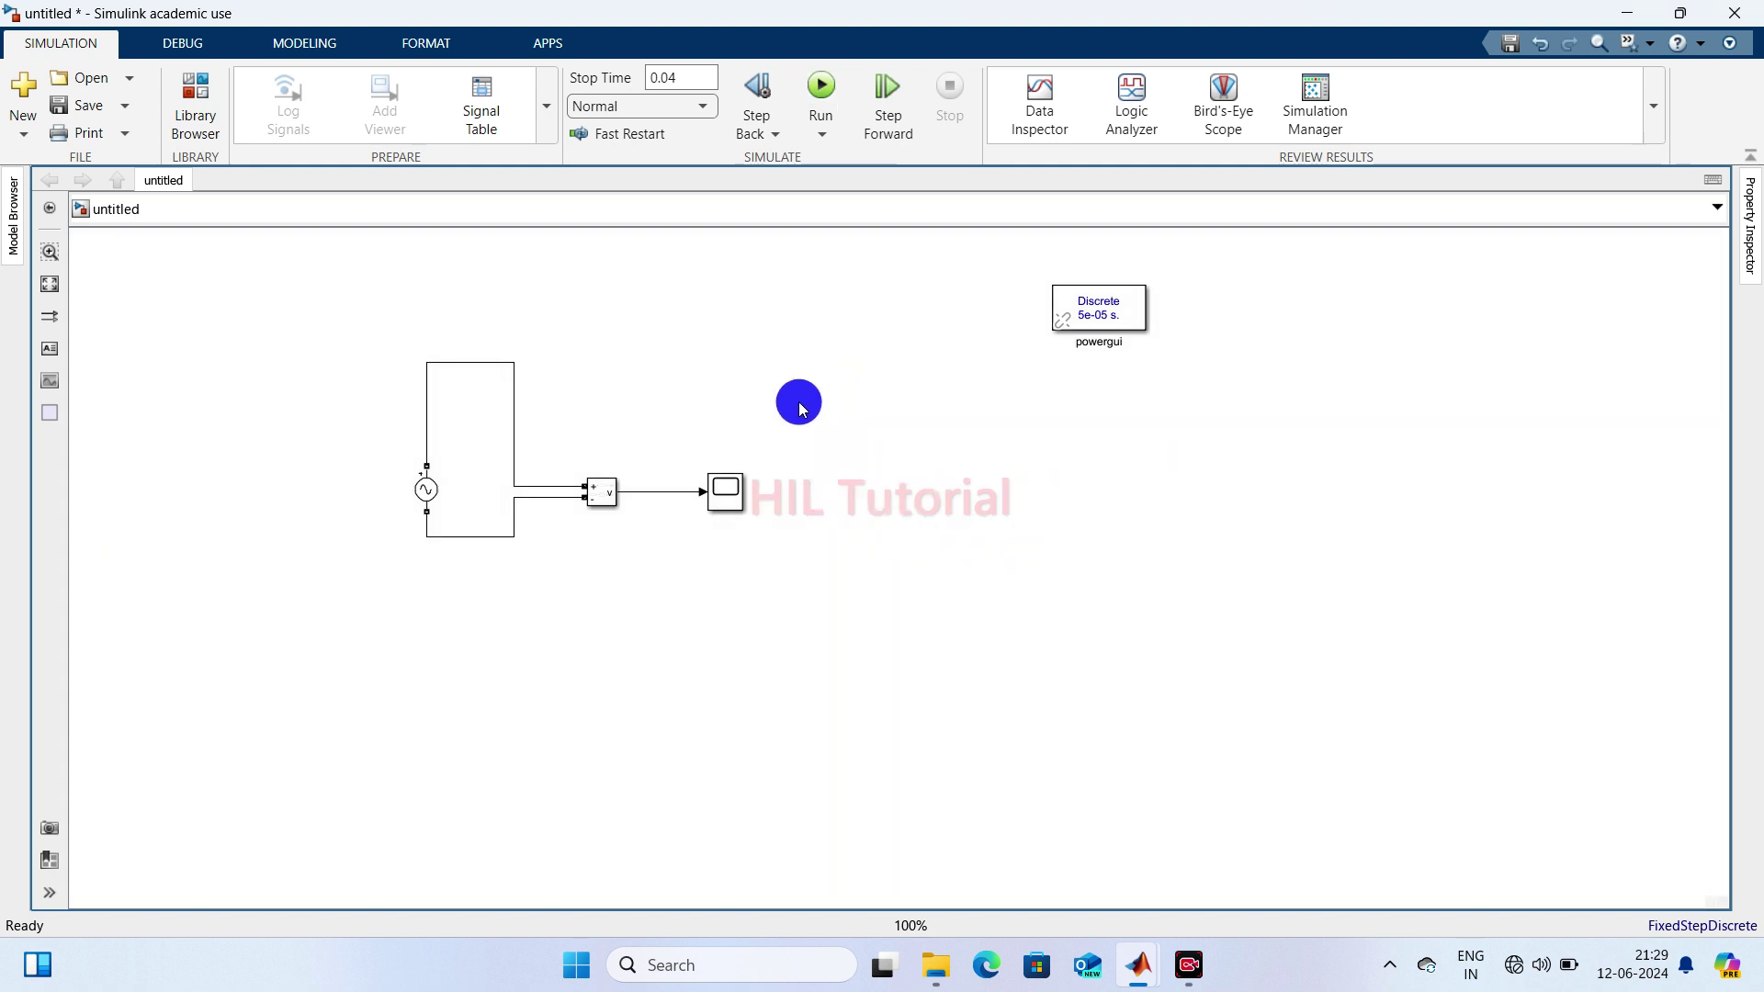
{"action": "double_click", "coordinate": [725, 494]}
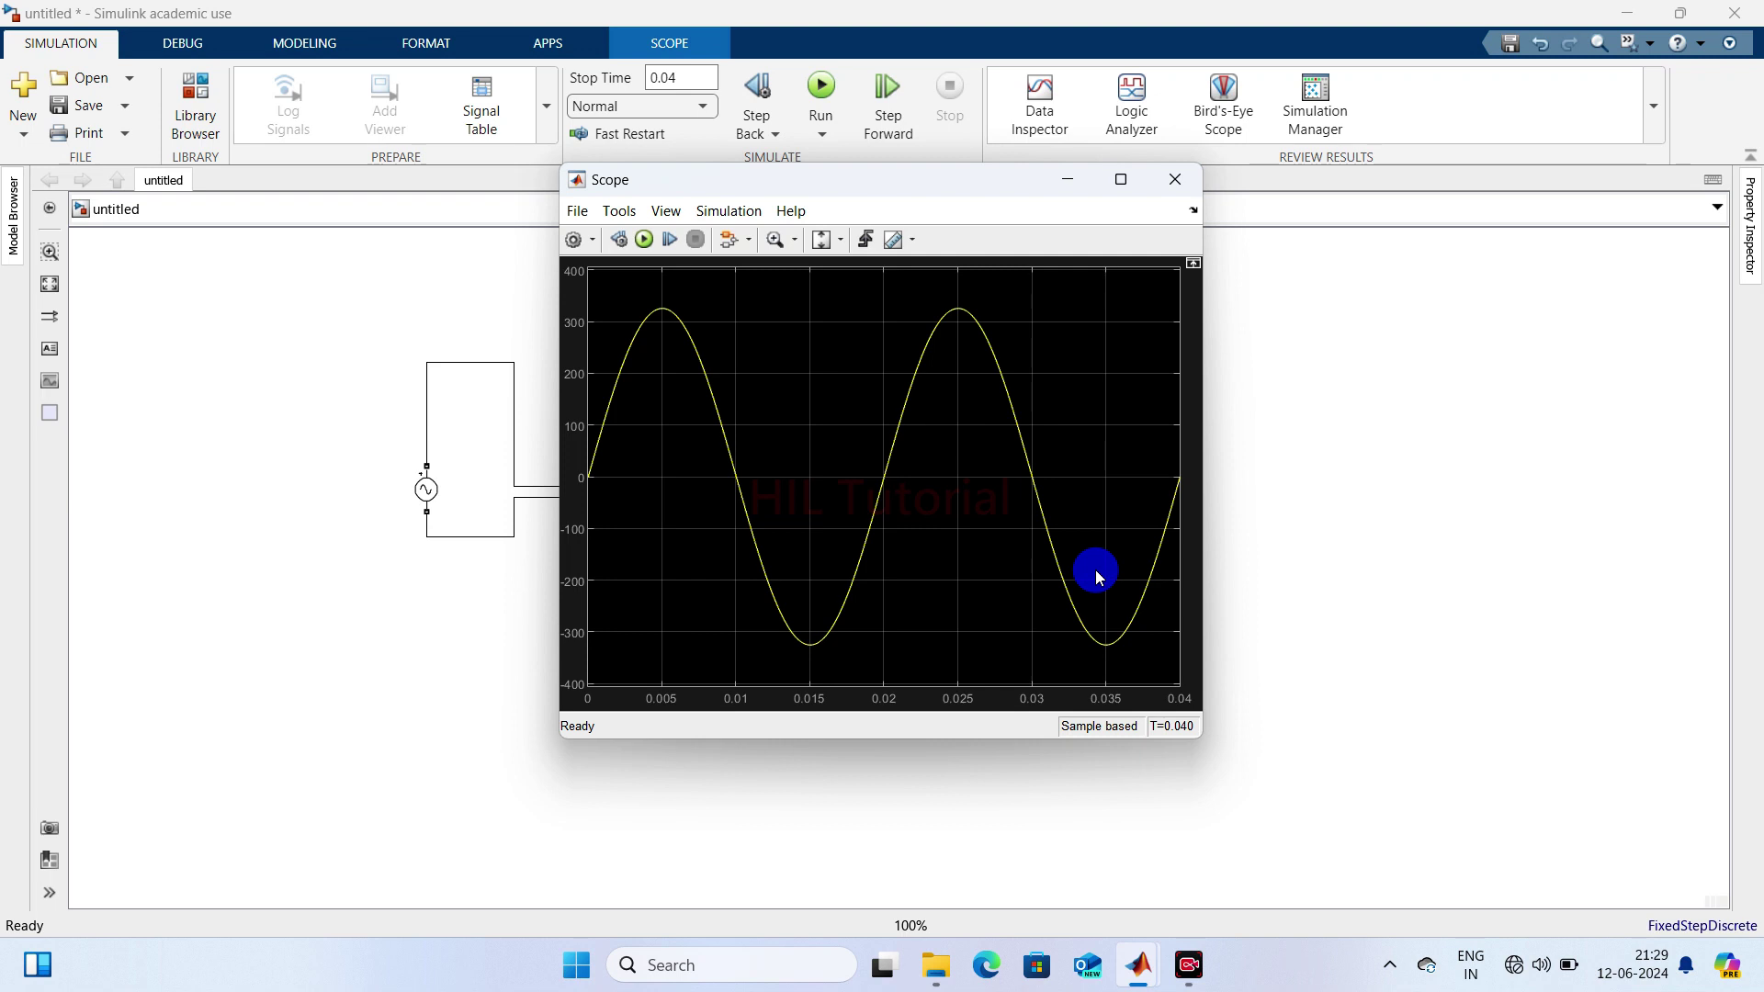
{"action": "left_click", "coordinate": [1175, 184]}
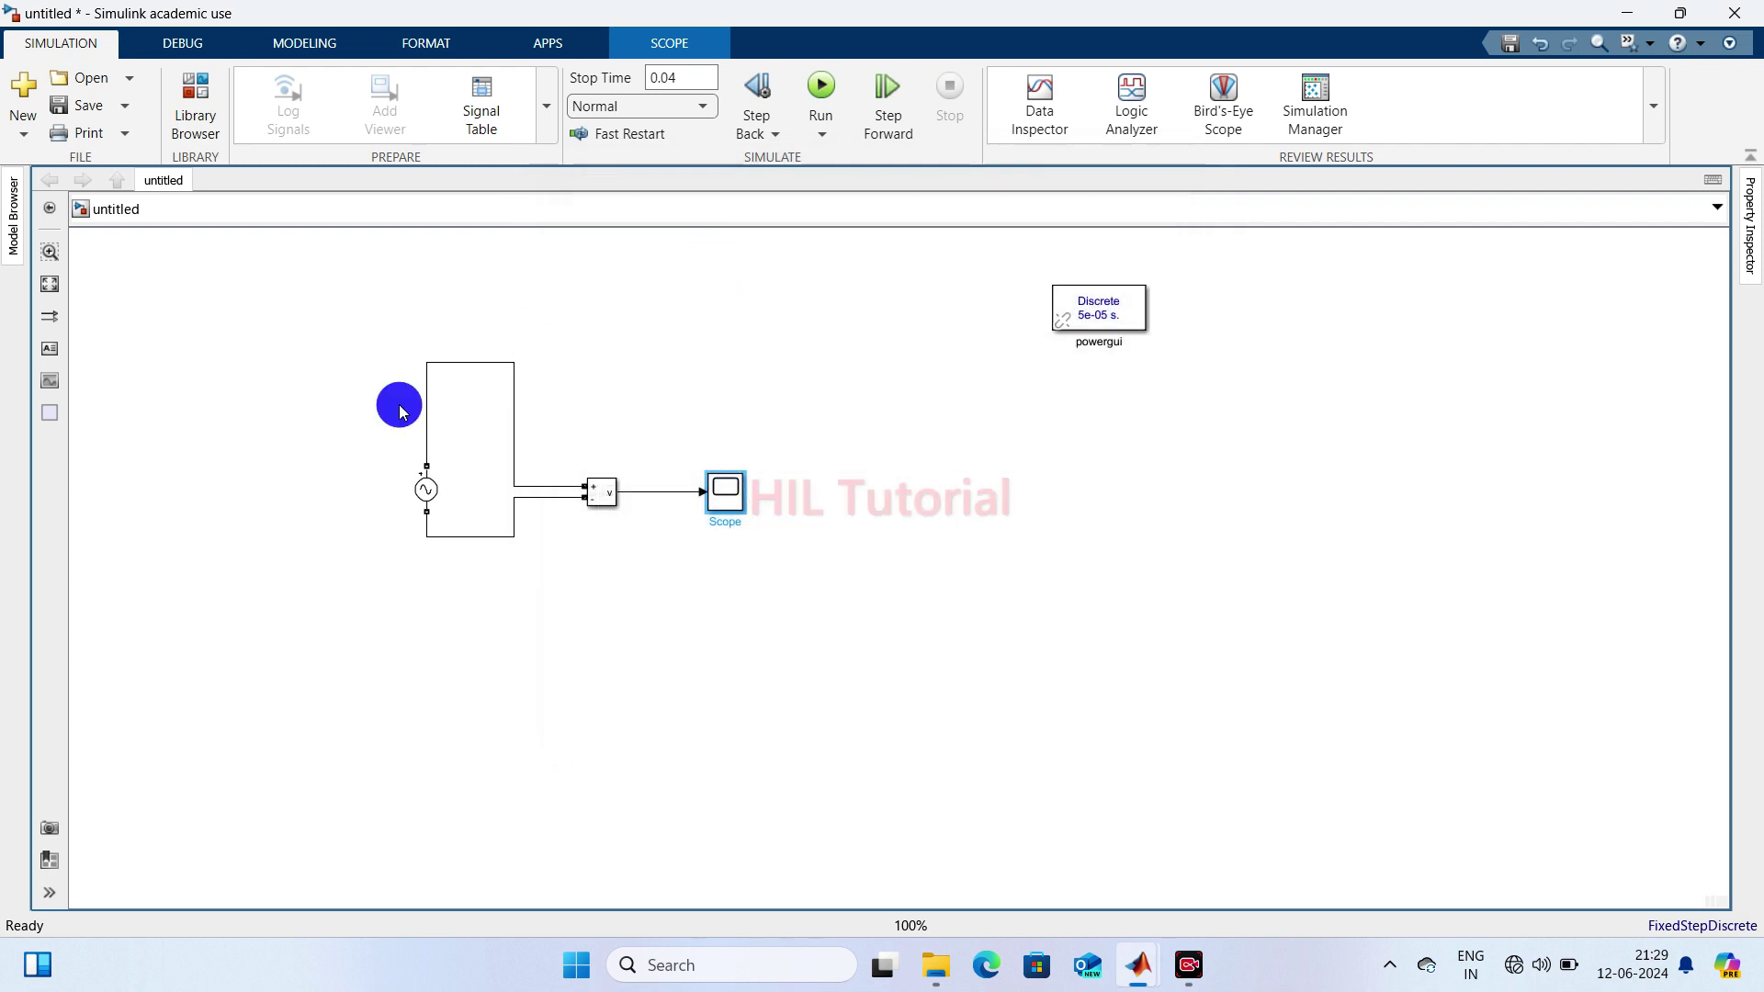
{"action": "left_click", "coordinate": [428, 494]}
{"action": "double_click", "coordinate": [429, 496]}
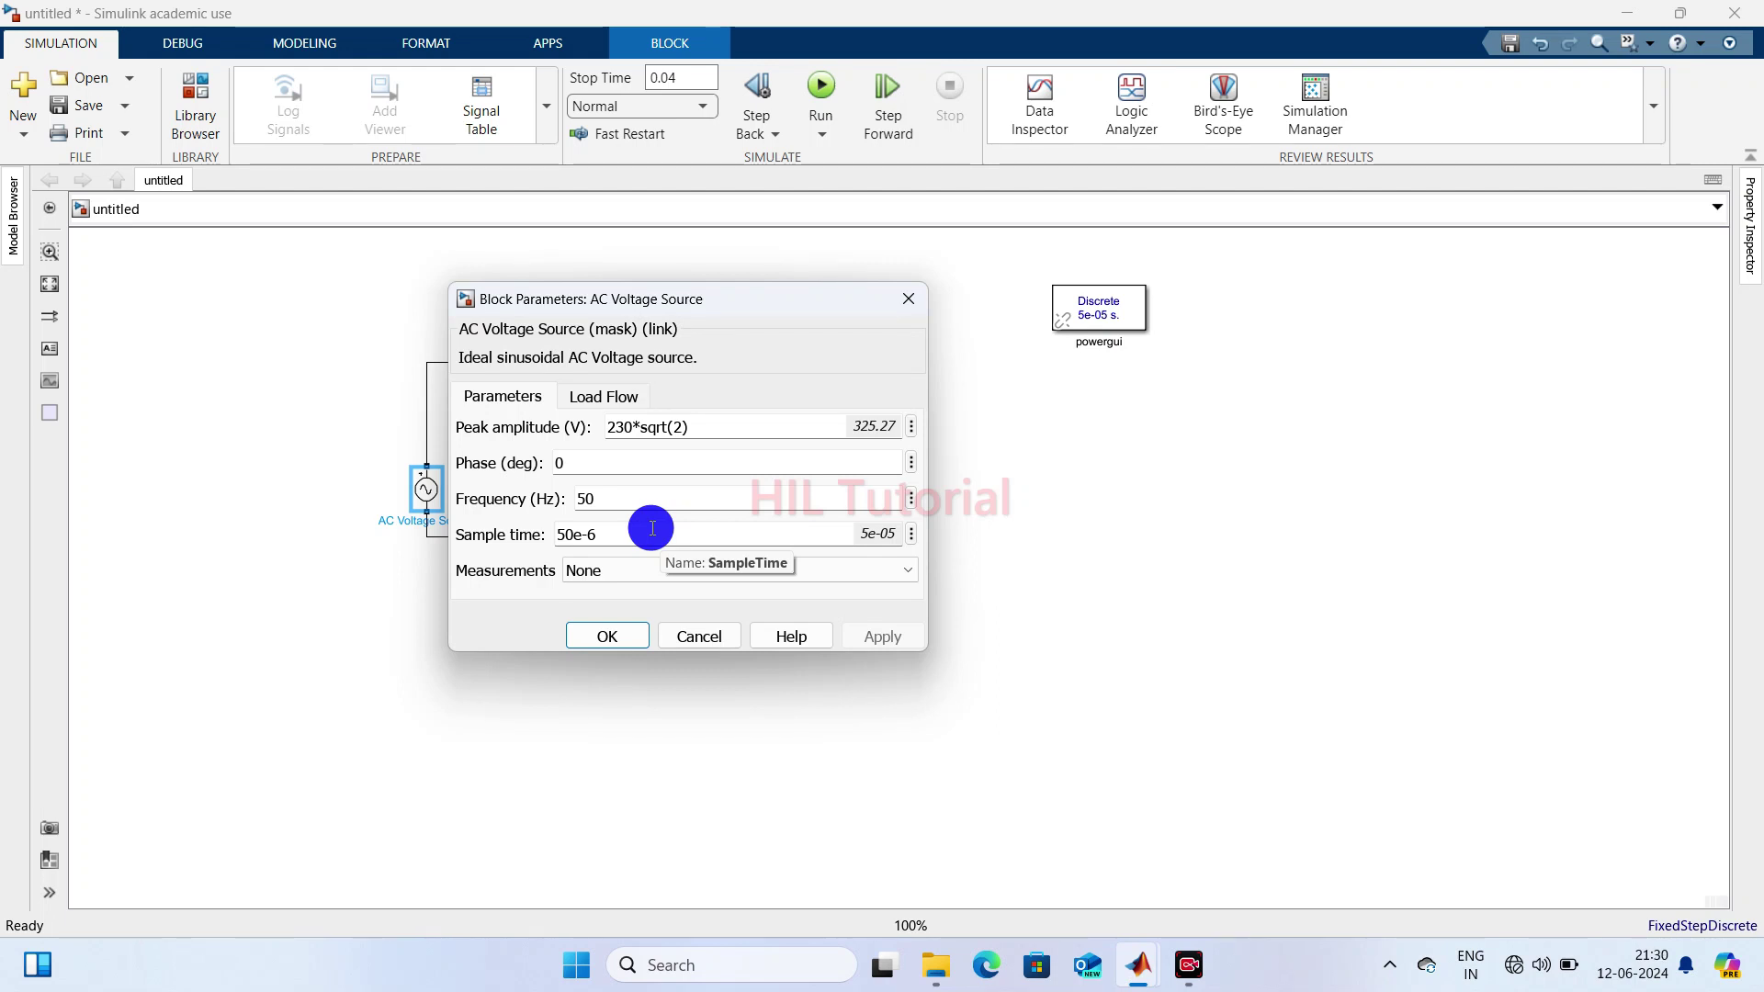
{"action": "left_click", "coordinate": [593, 636]}
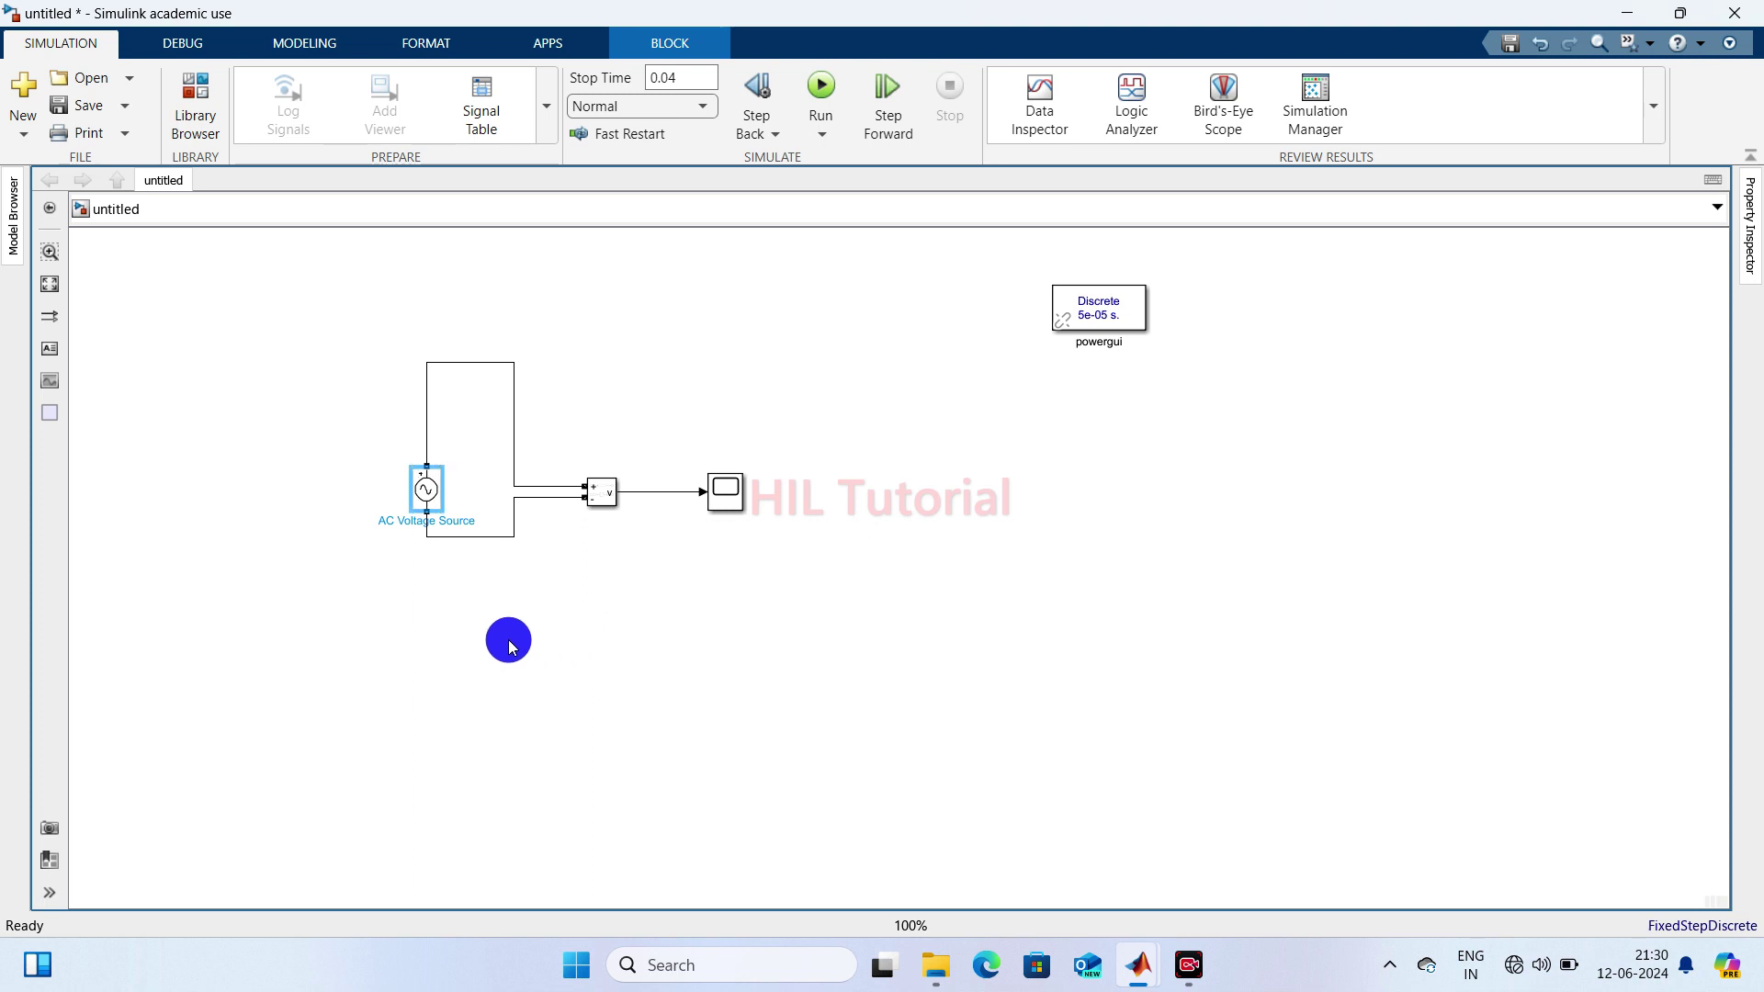
- Insert a Controlled Voltage Source block via quick search 'controlled'
{"action": "double_click", "coordinate": [500, 634]}
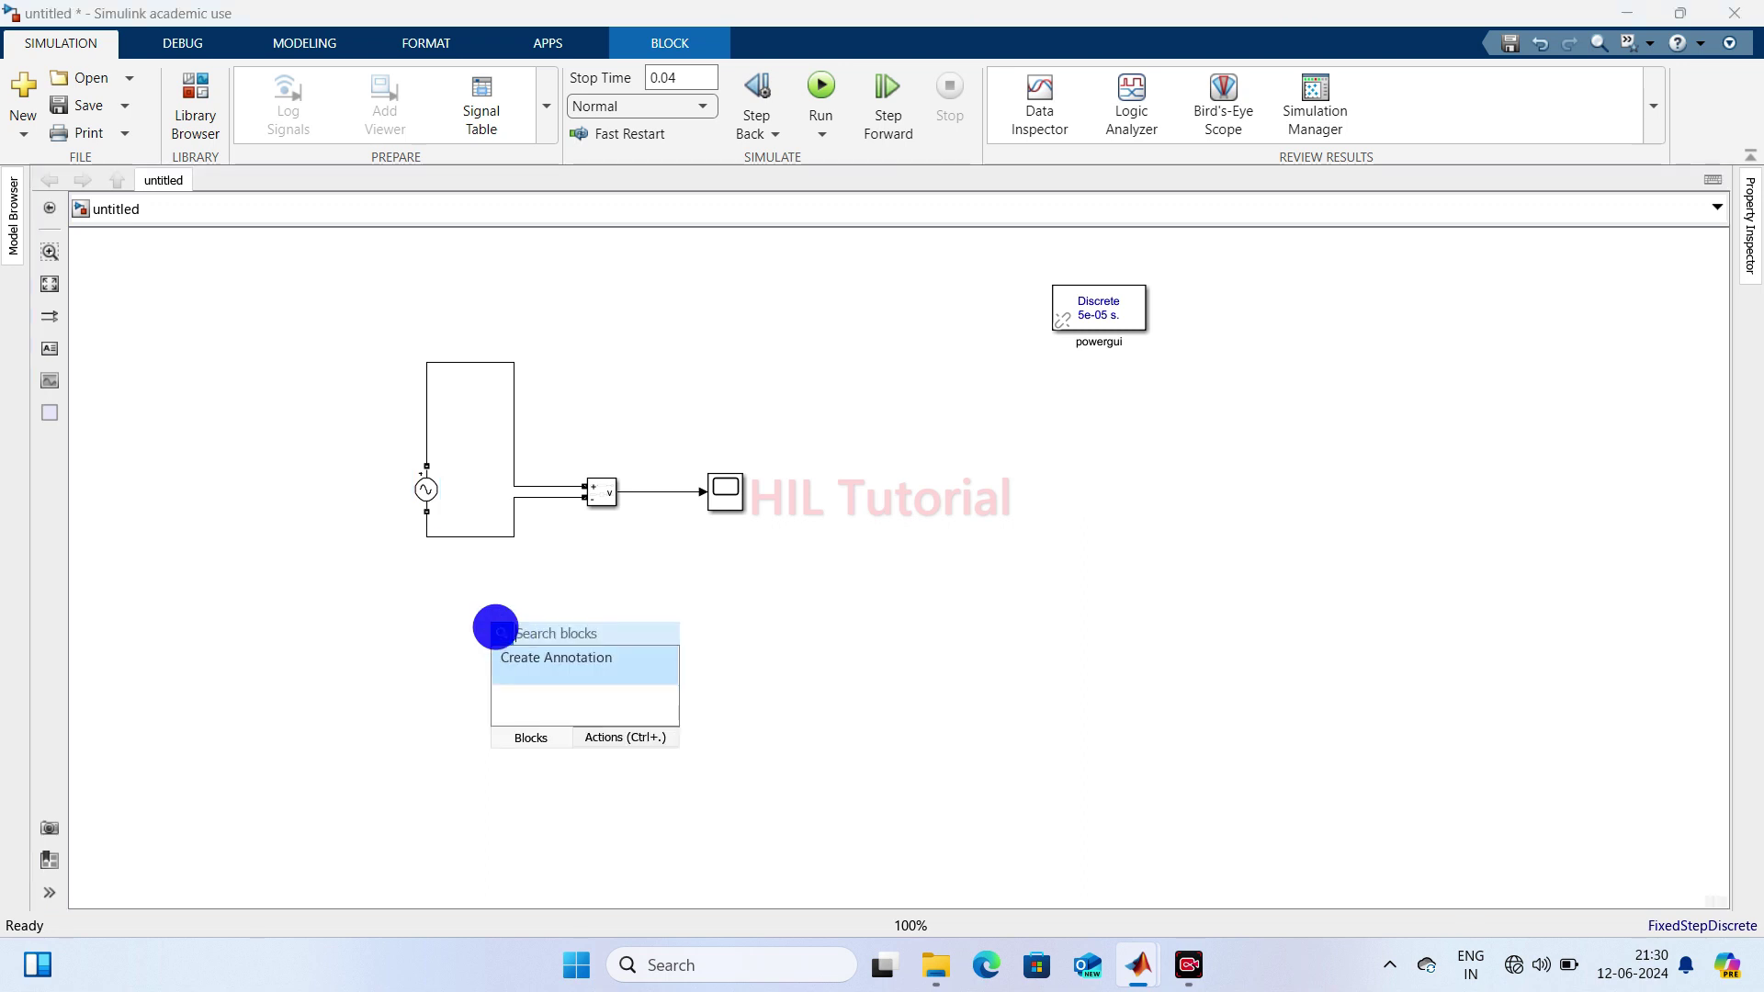
{"action": "type", "text": "cont"}
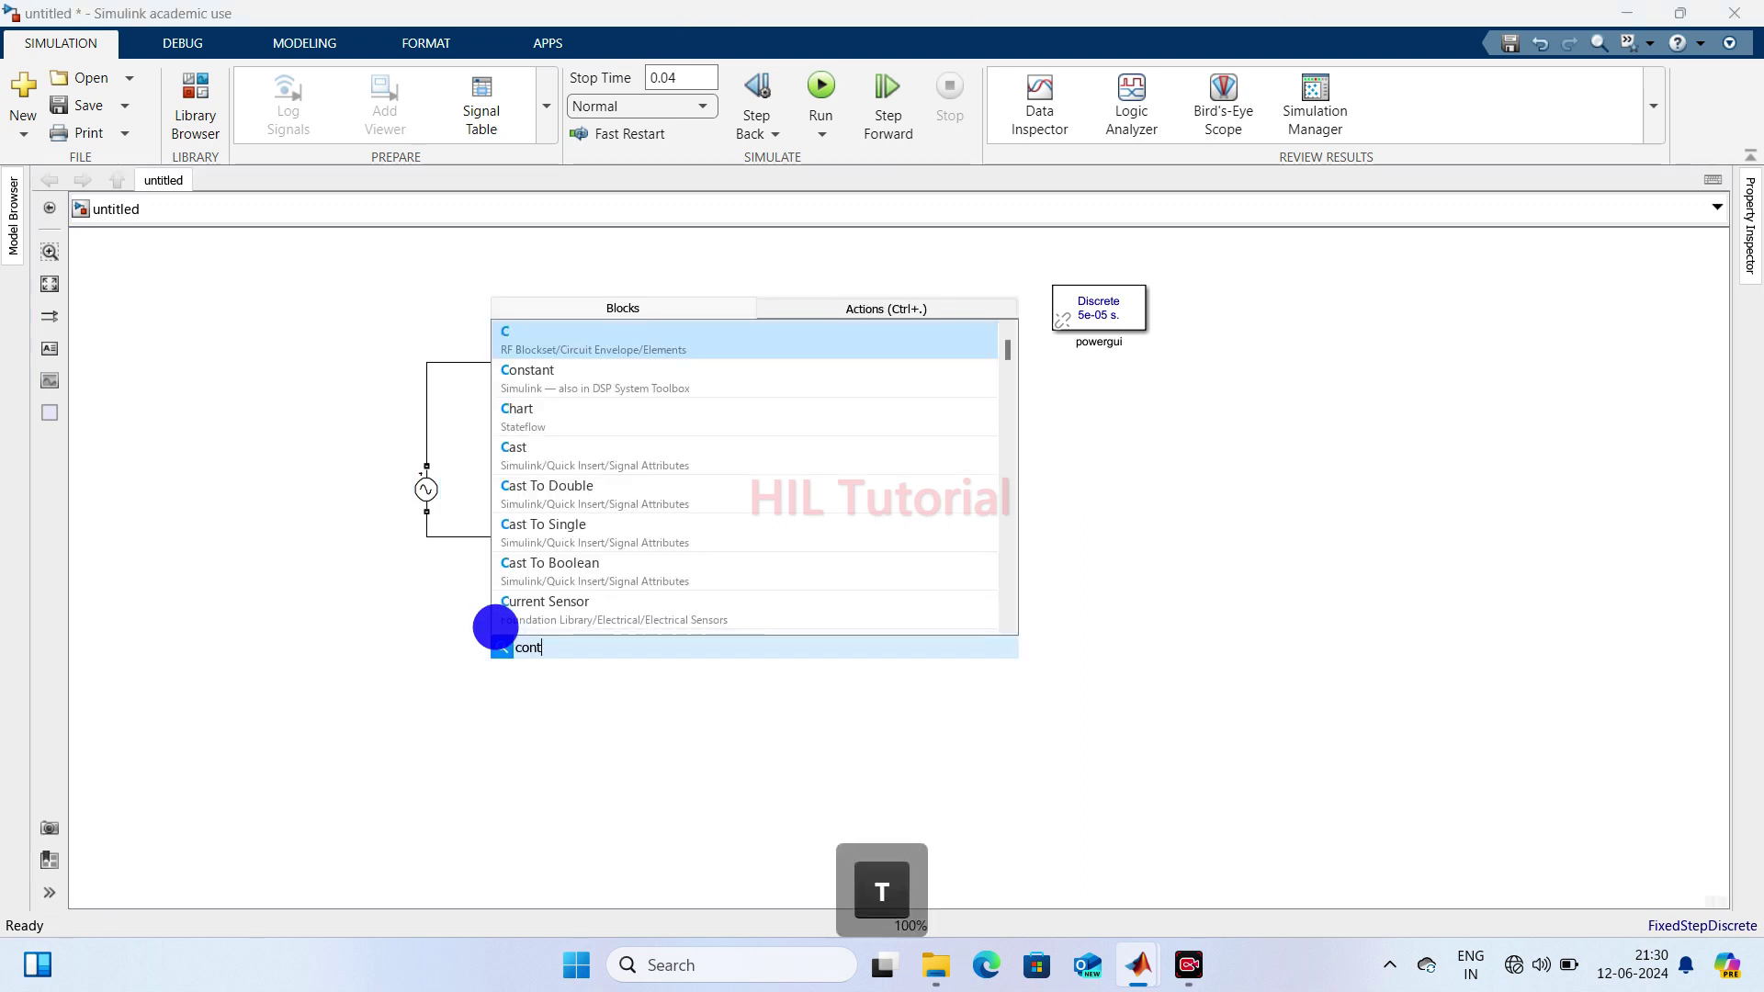
{"action": "type", "text": "rolled"}
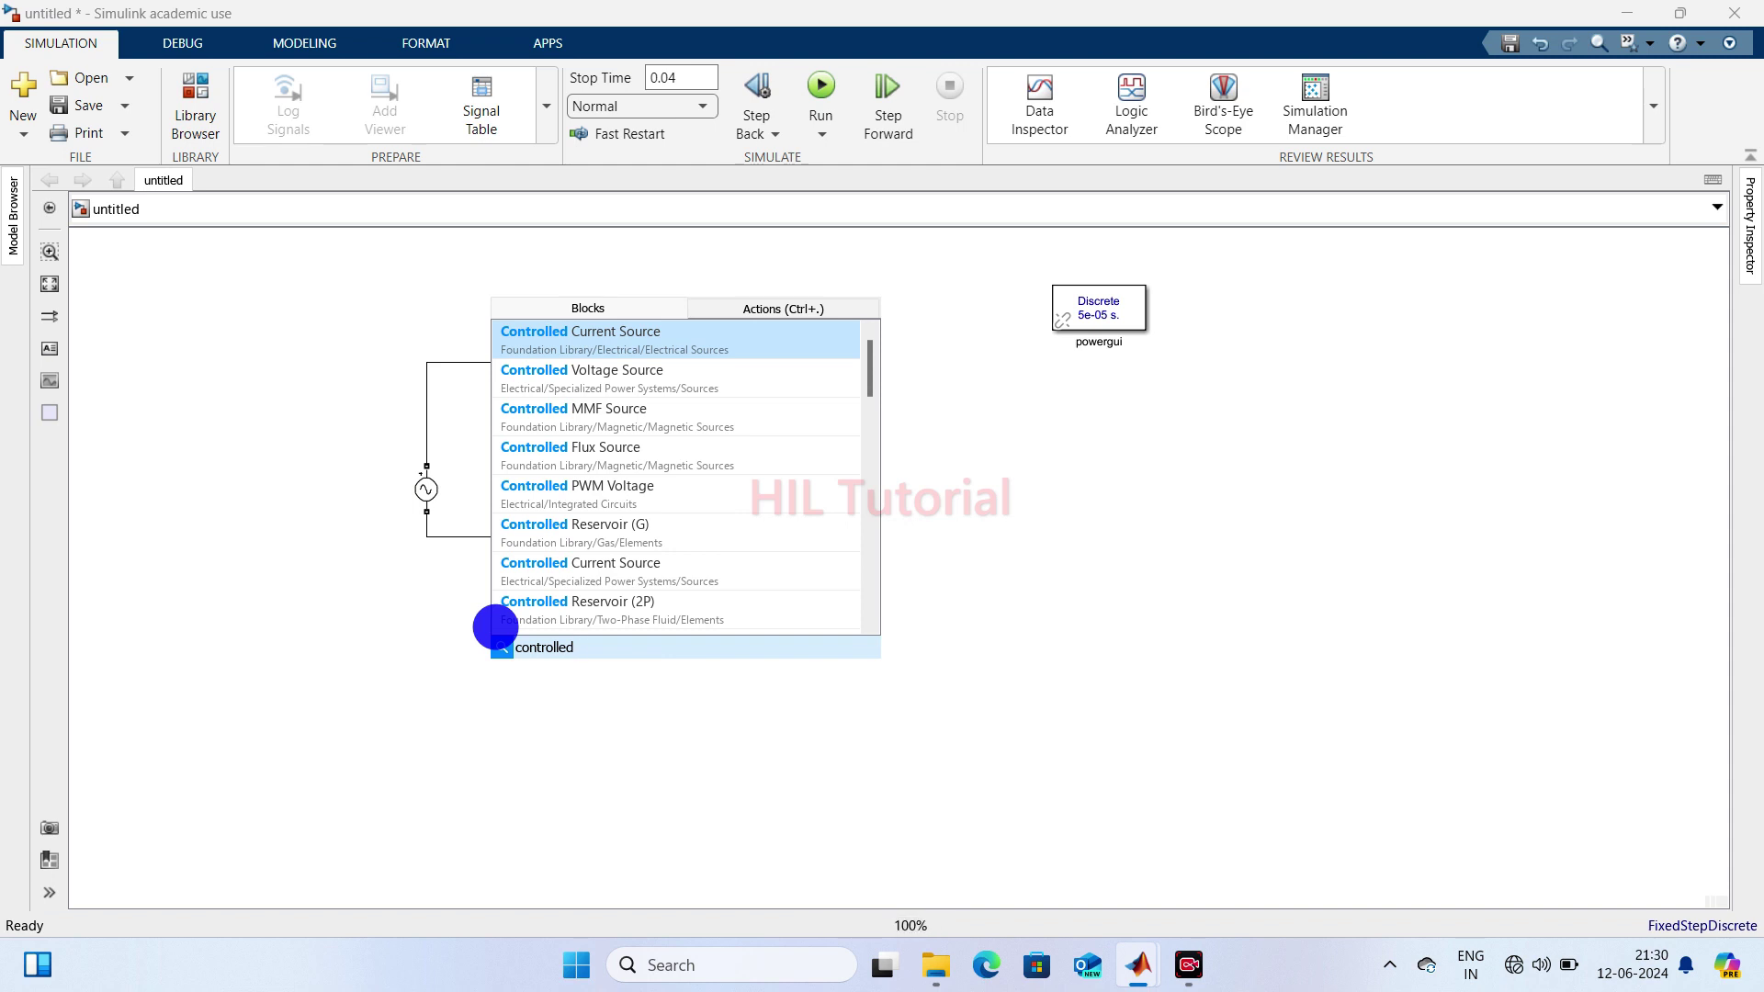
{"action": "key", "text": "Down"}
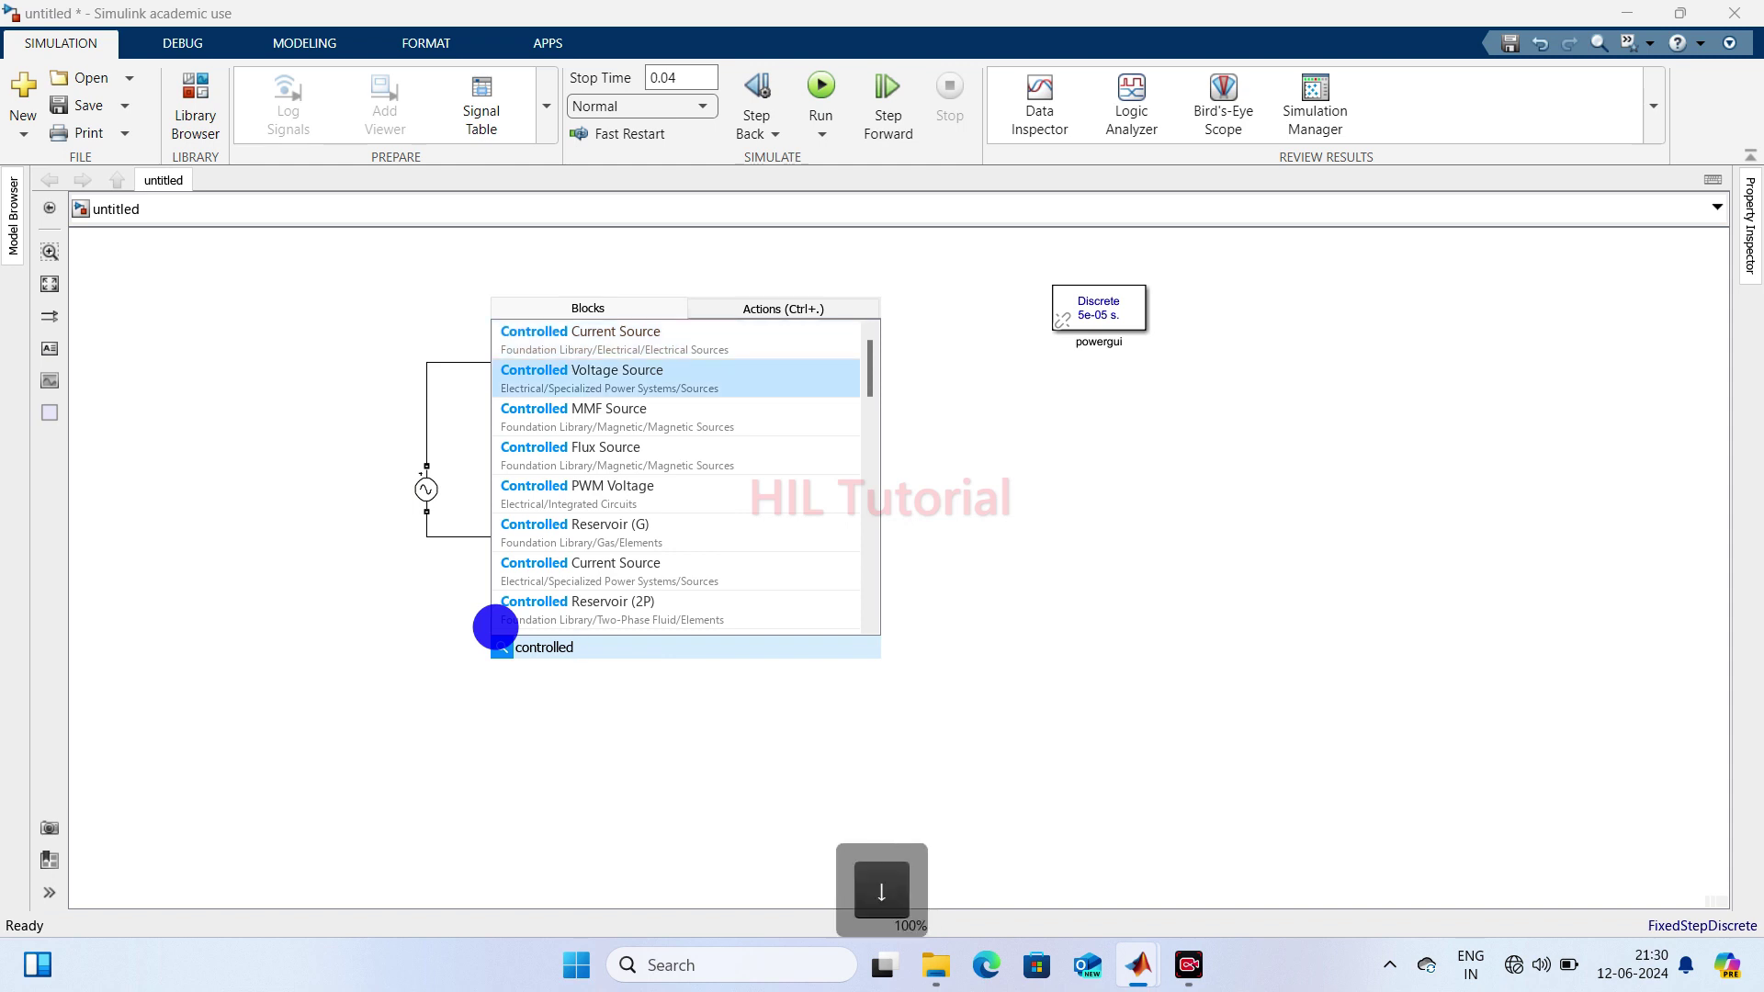
{"action": "left_click", "coordinate": [606, 385]}
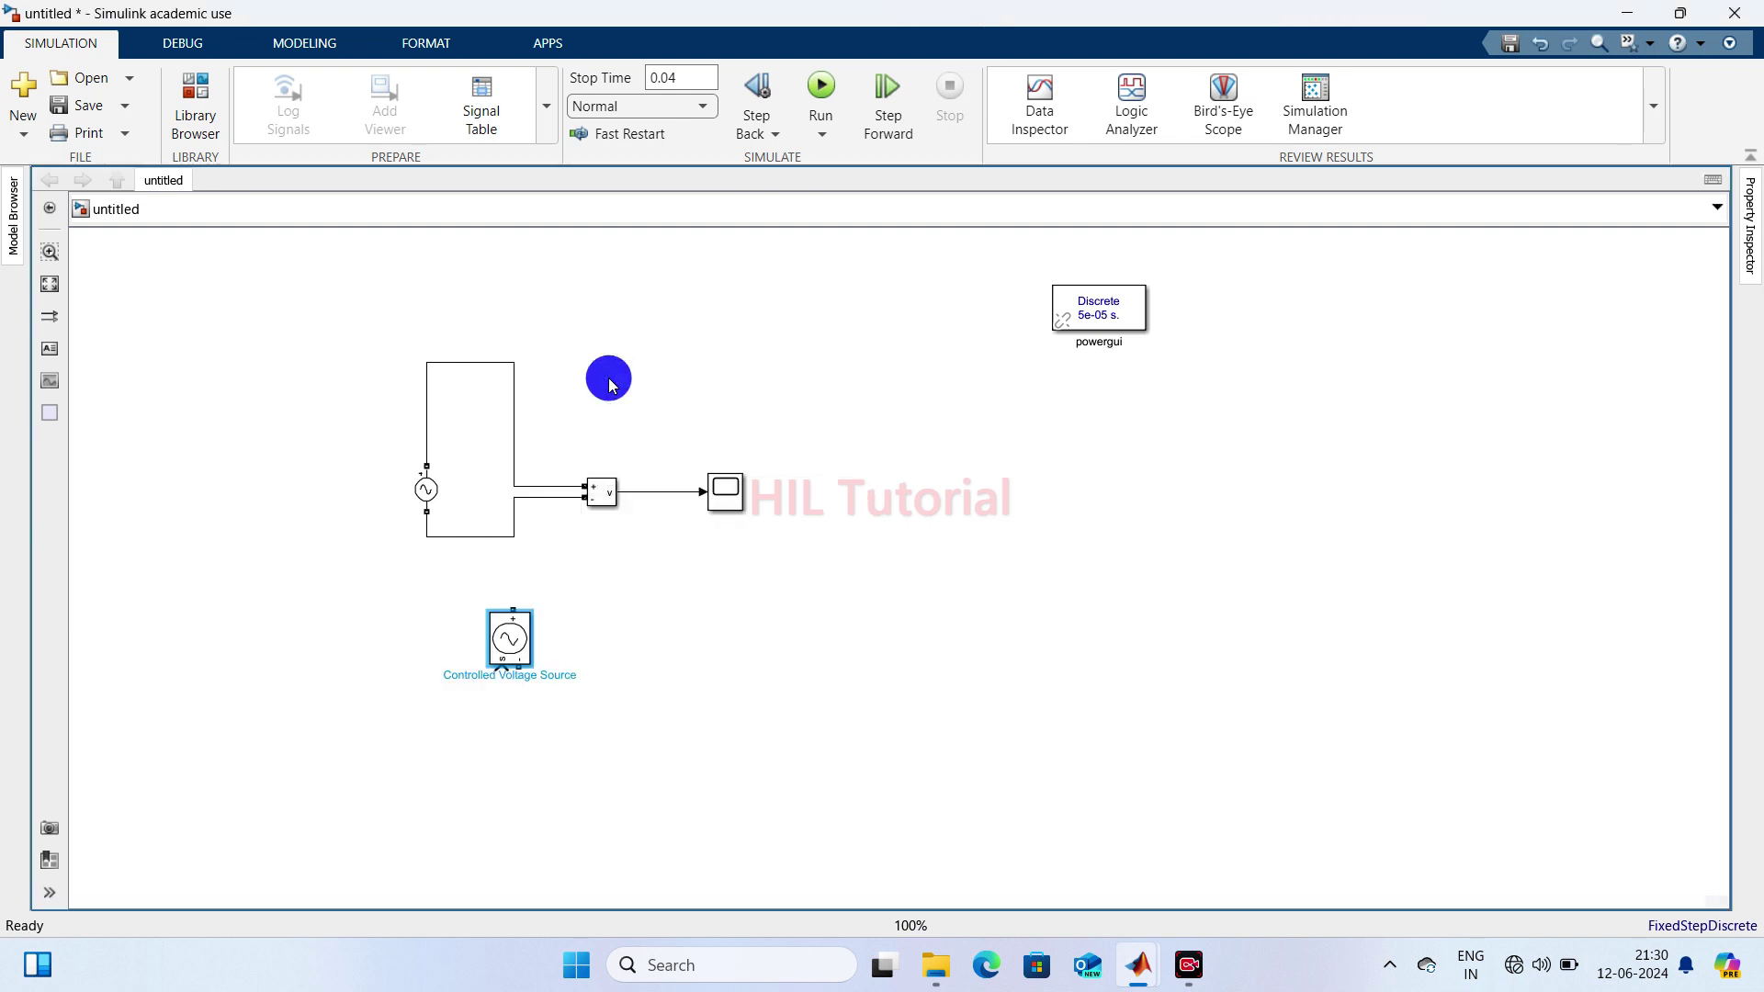
{"action": "left_click_drag", "start_coordinate": [517, 654], "coordinate": [481, 669]}
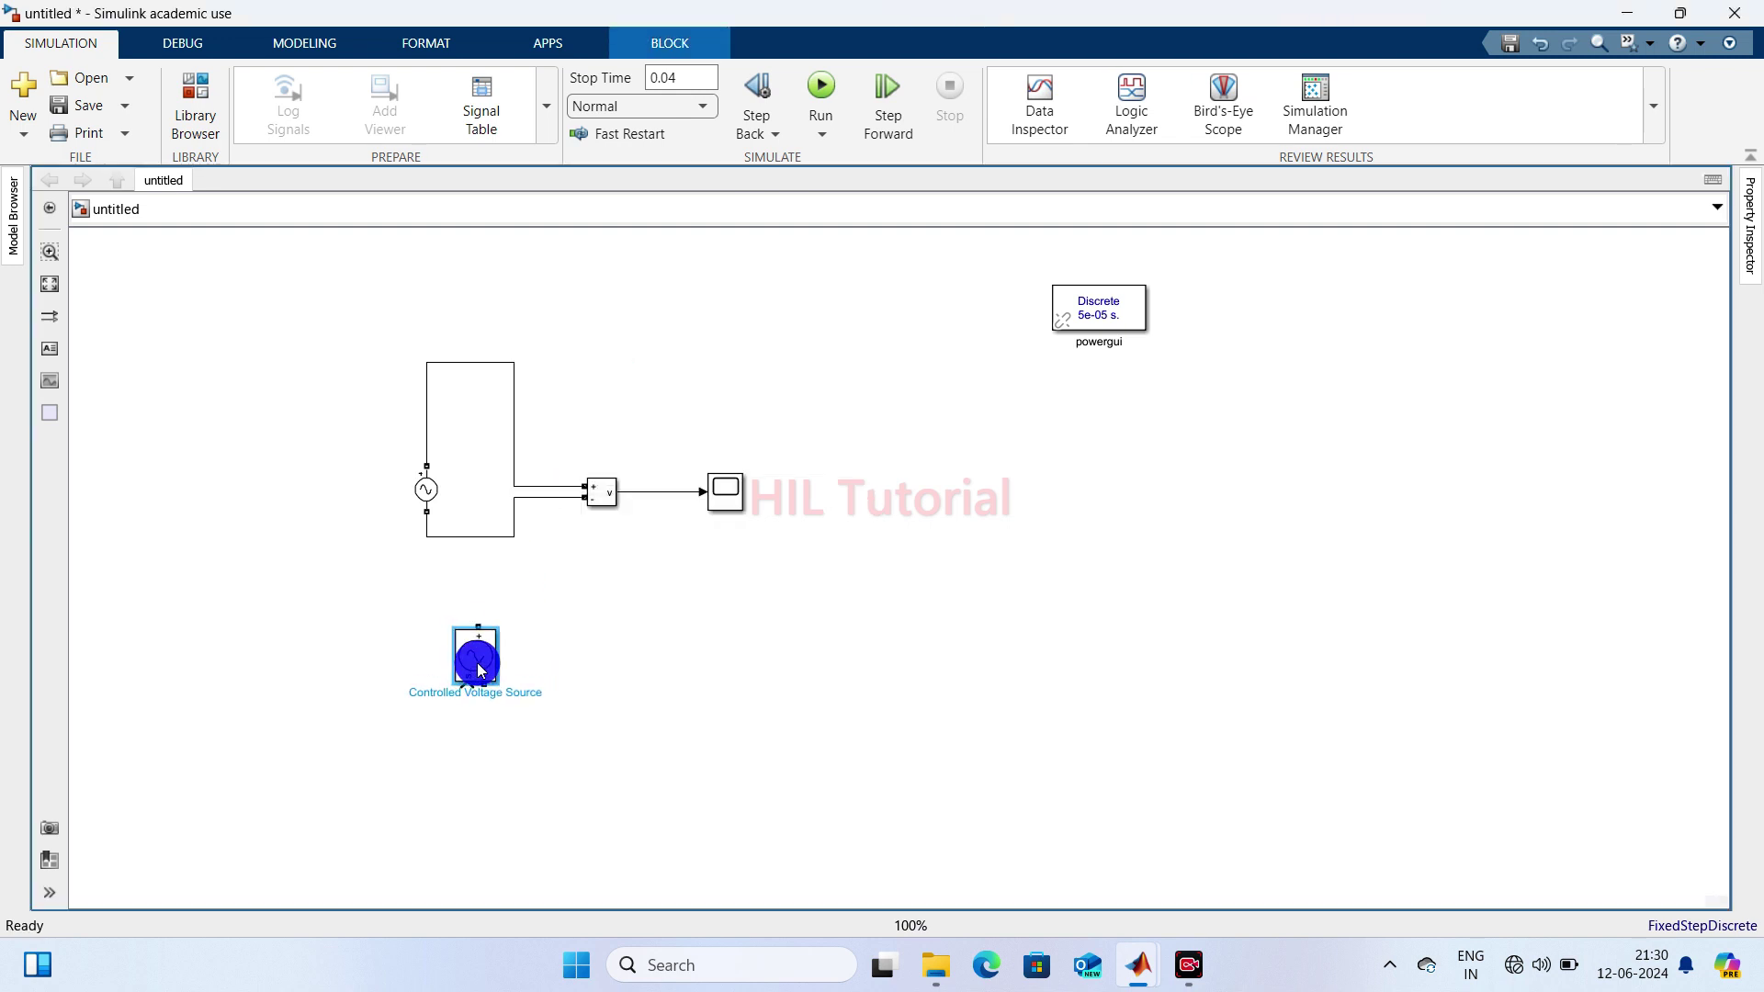
- Move the existing AC circuit up and place the Controlled Voltage Source below it
{"action": "left_click_drag", "start_coordinate": [378, 340], "coordinate": [813, 603]}
{"action": "left_click_drag", "start_coordinate": [600, 499], "coordinate": [603, 373]}
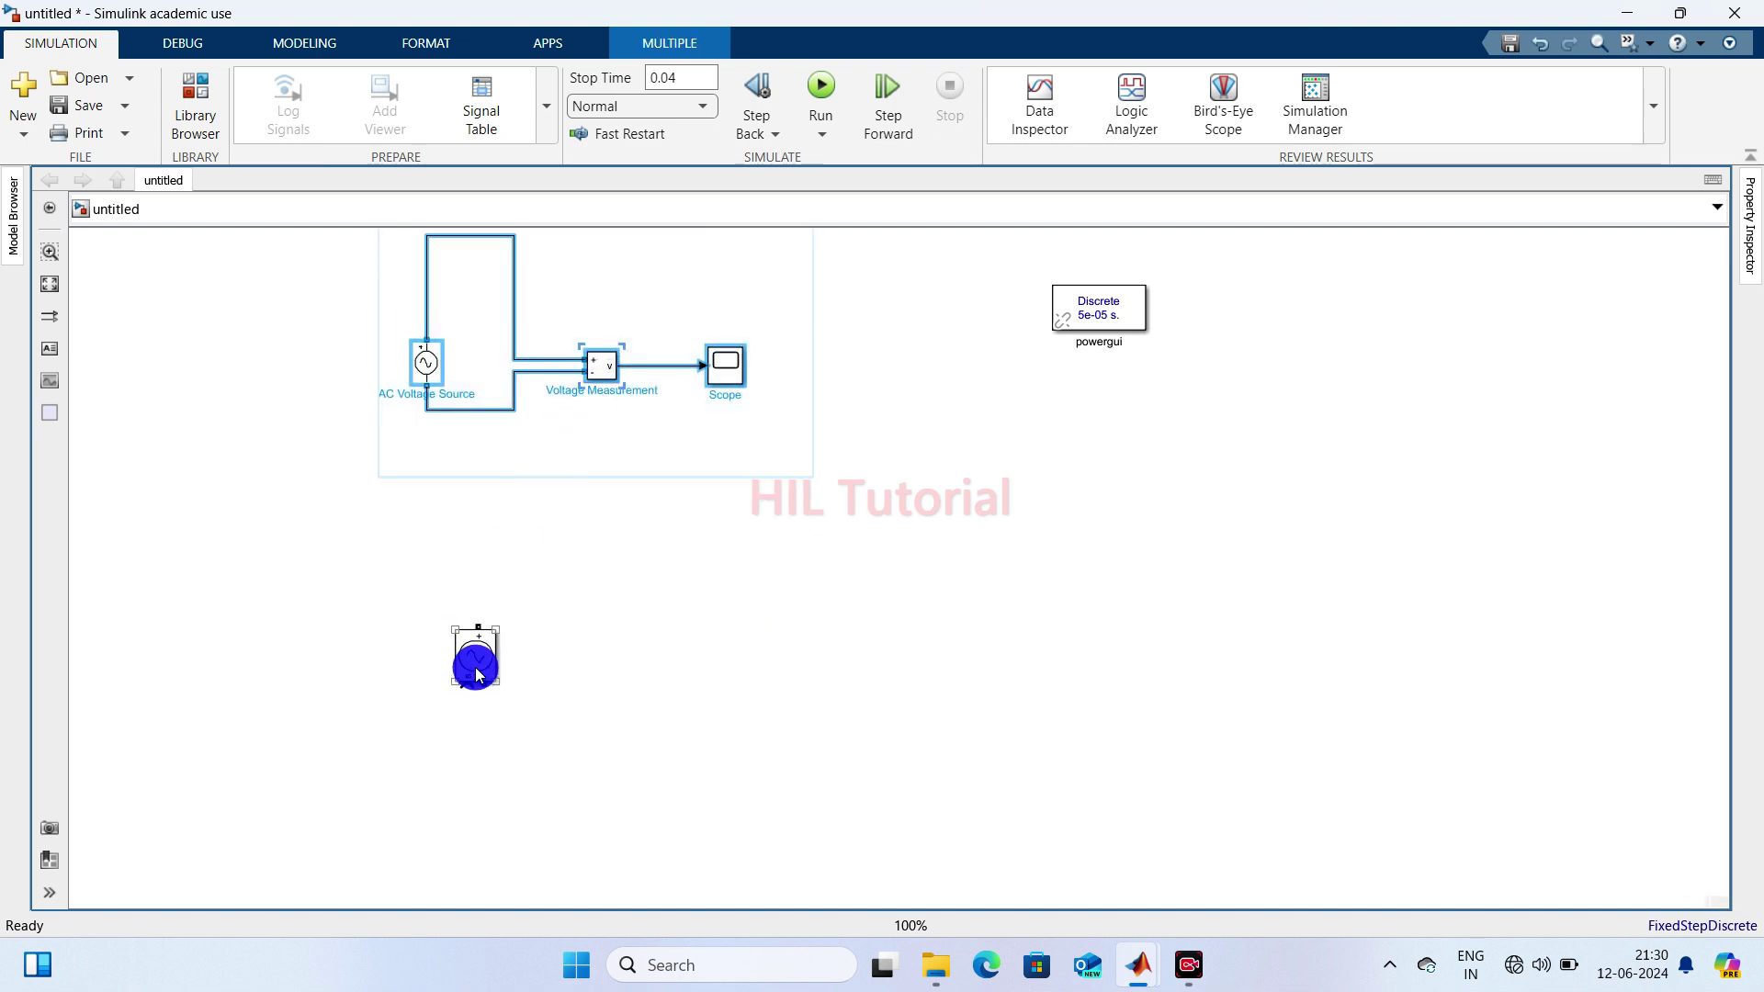
{"action": "left_click_drag", "start_coordinate": [476, 665], "coordinate": [481, 604]}
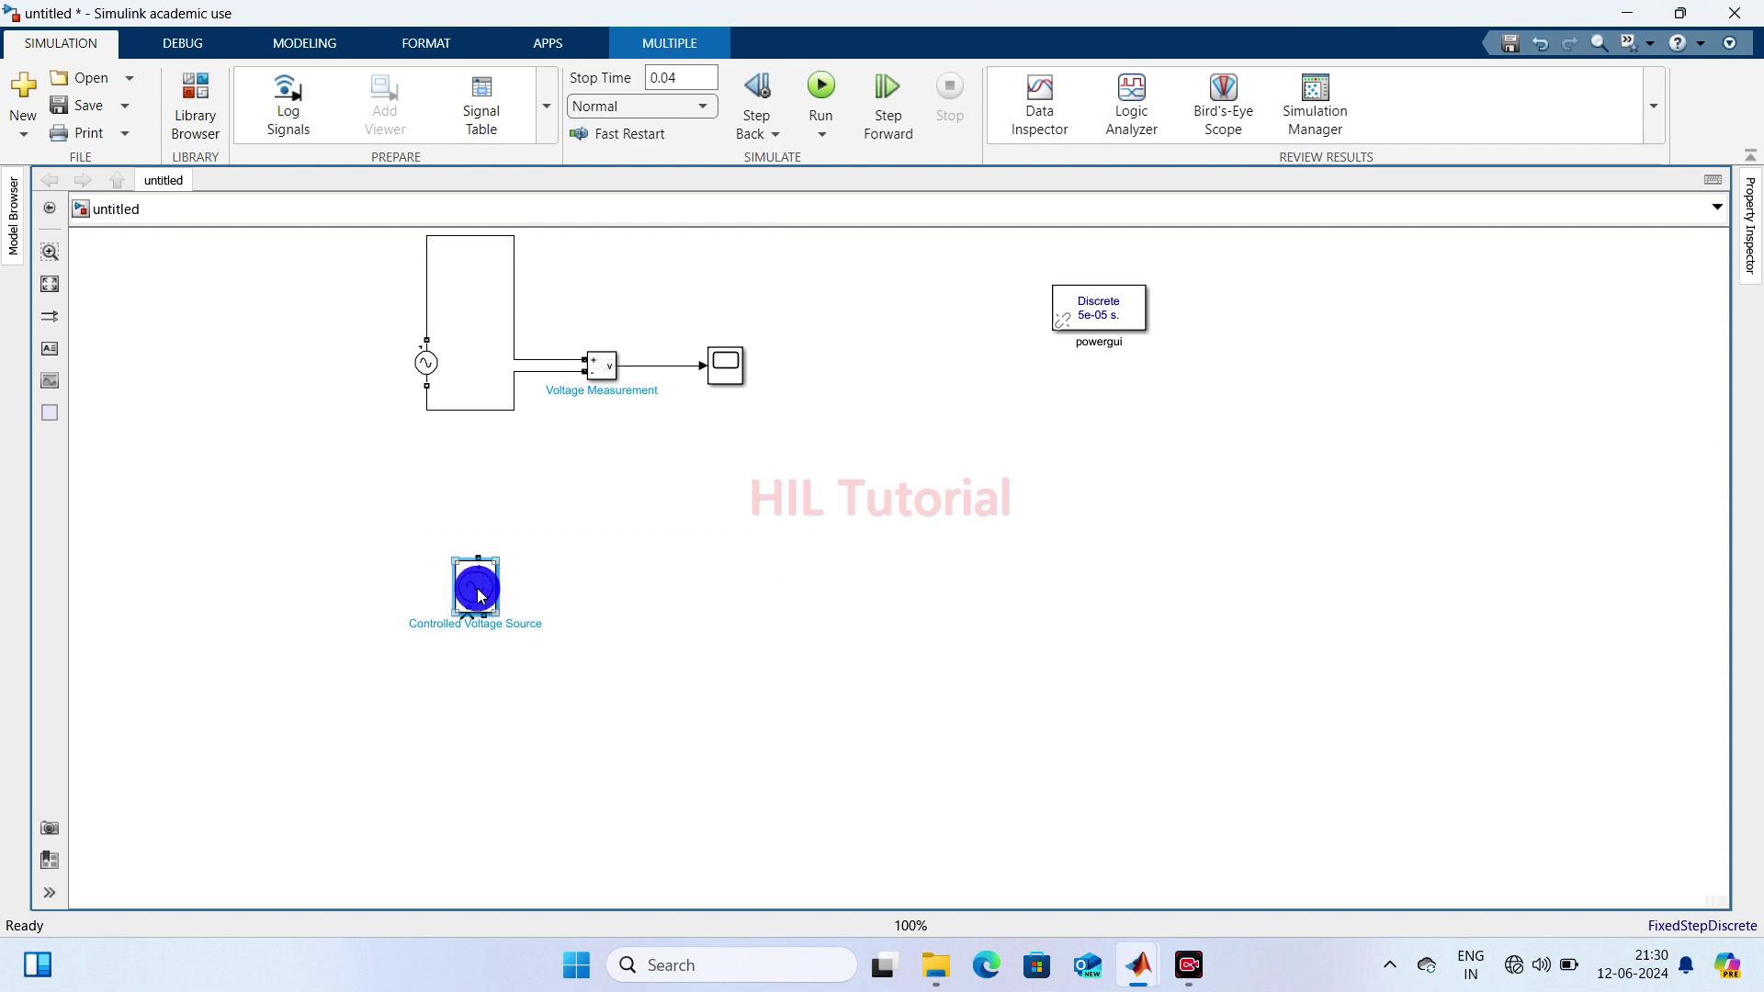
{"action": "double_click", "coordinate": [479, 593]}
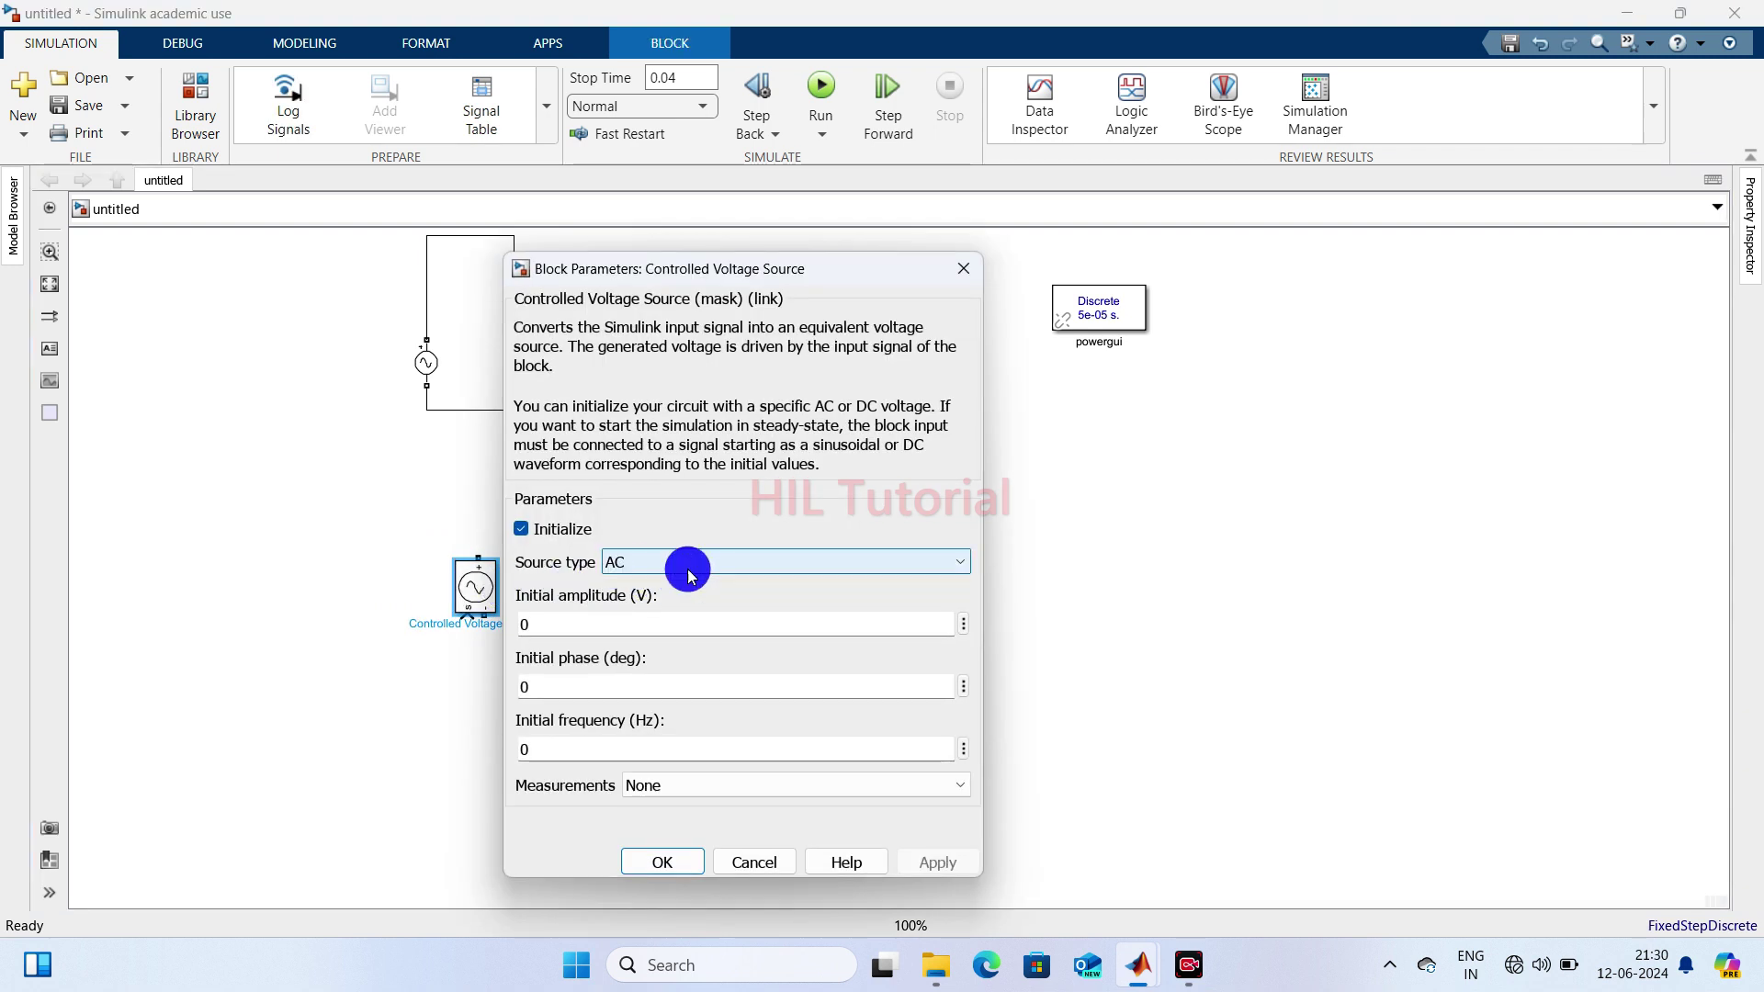
- Set the Controlled Voltage Source's initial amplitude 230*sqrt(2) and initial frequency 50 Hz
{"action": "double_click", "coordinate": [551, 615]}
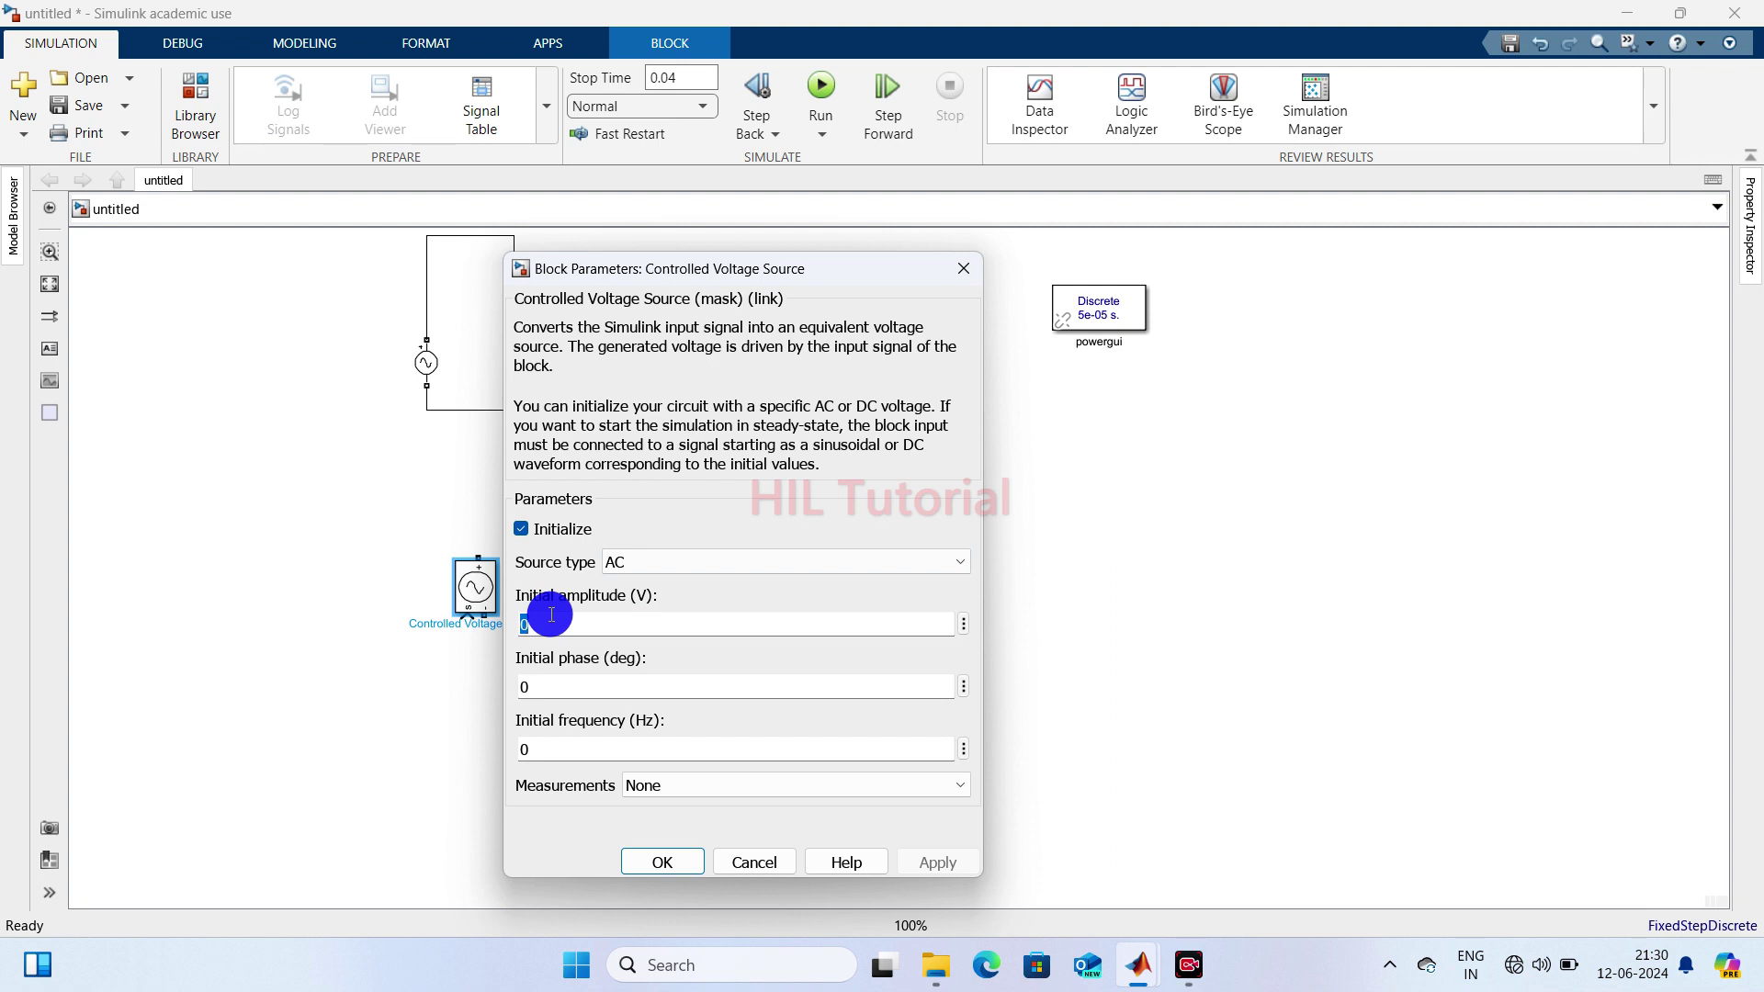
{"action": "type", "text": "230*sq"}
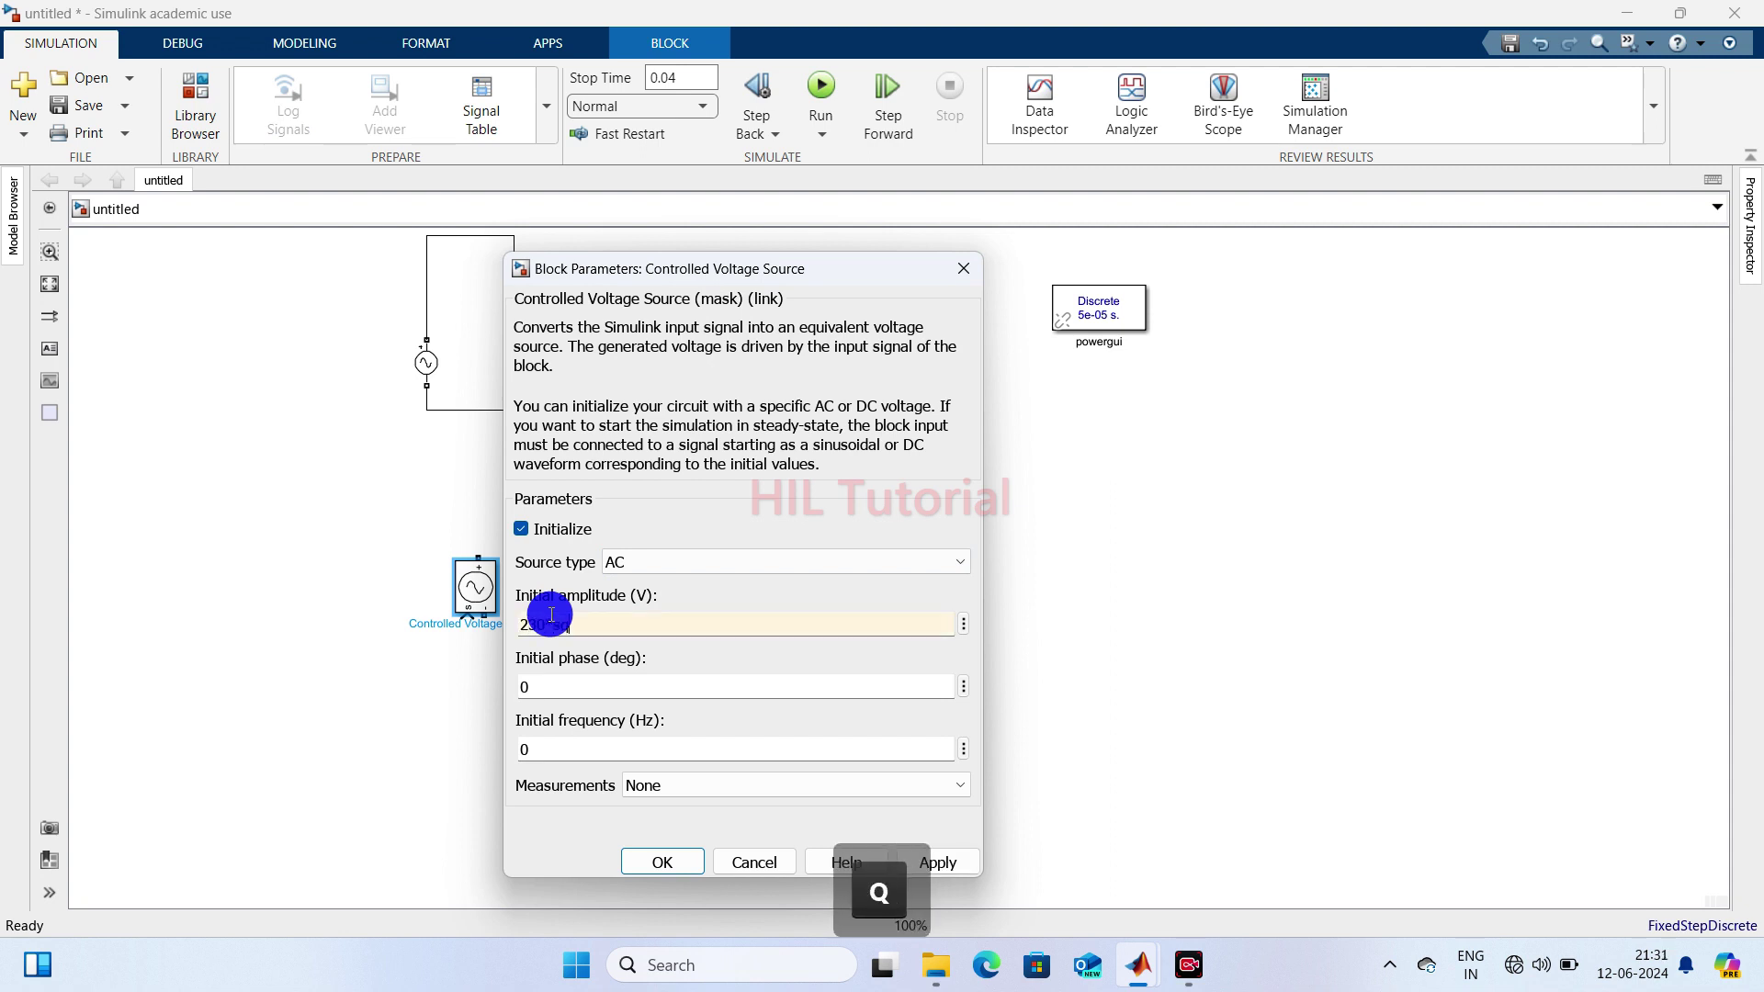
{"action": "type", "text": "rt"}
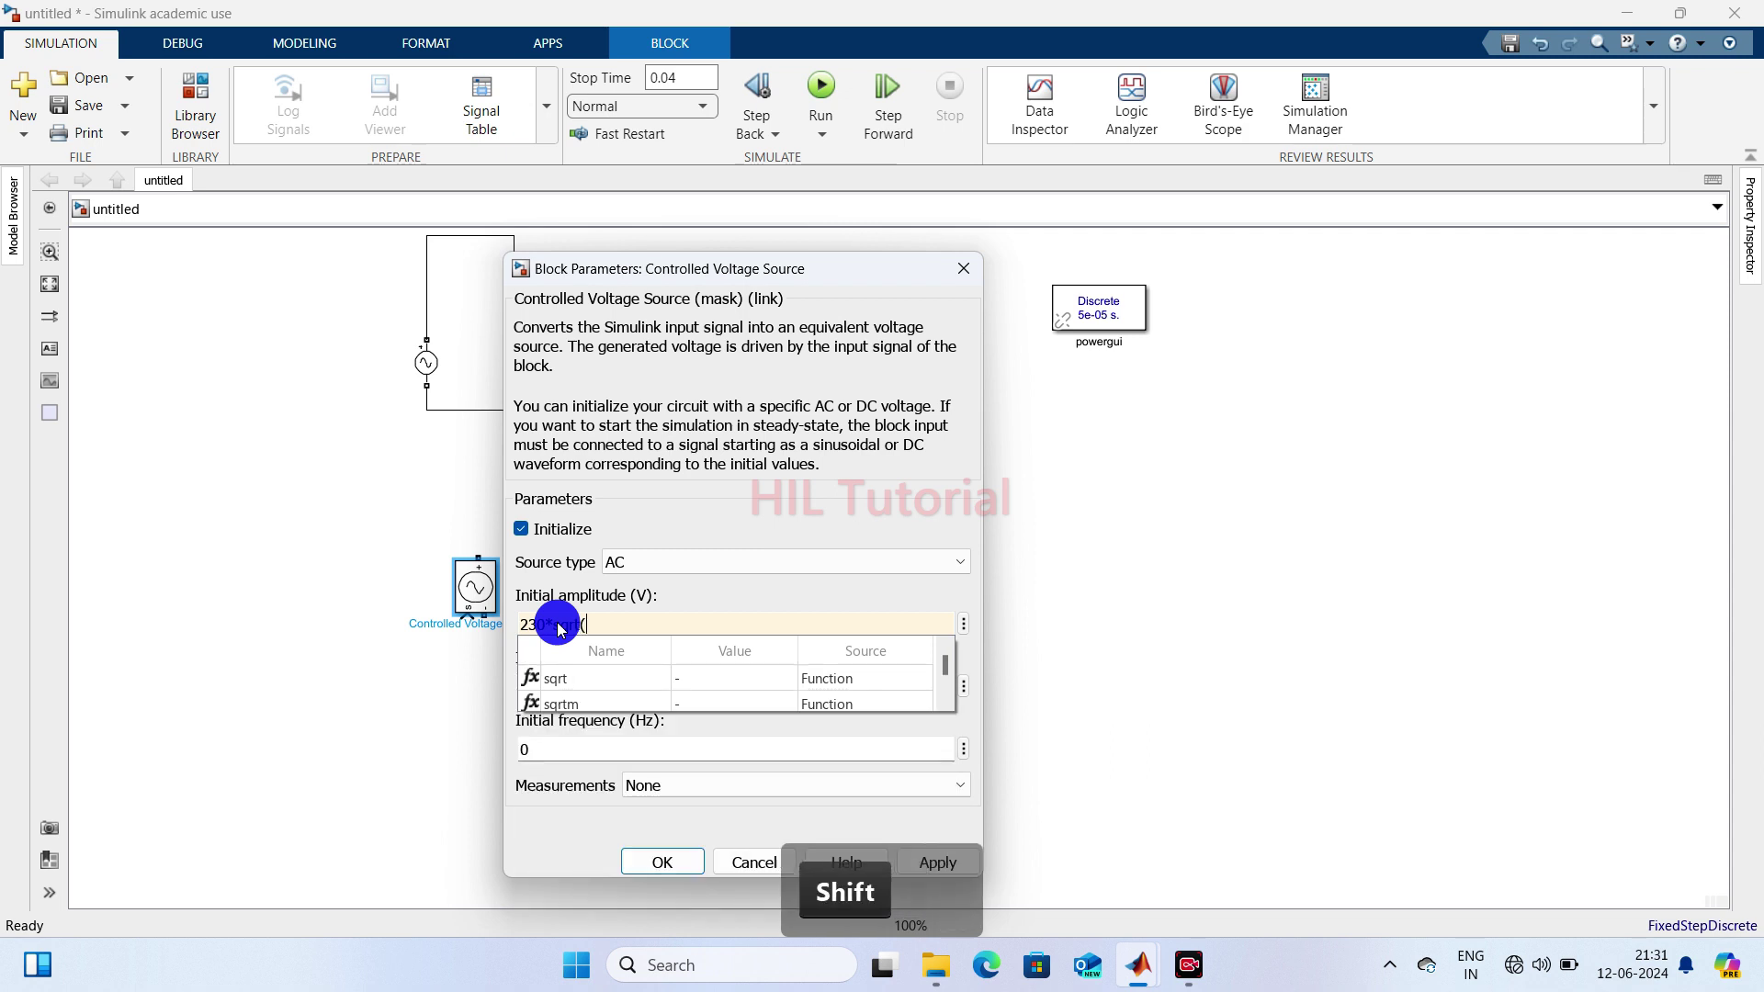
{"action": "type", "text": "(2)"}
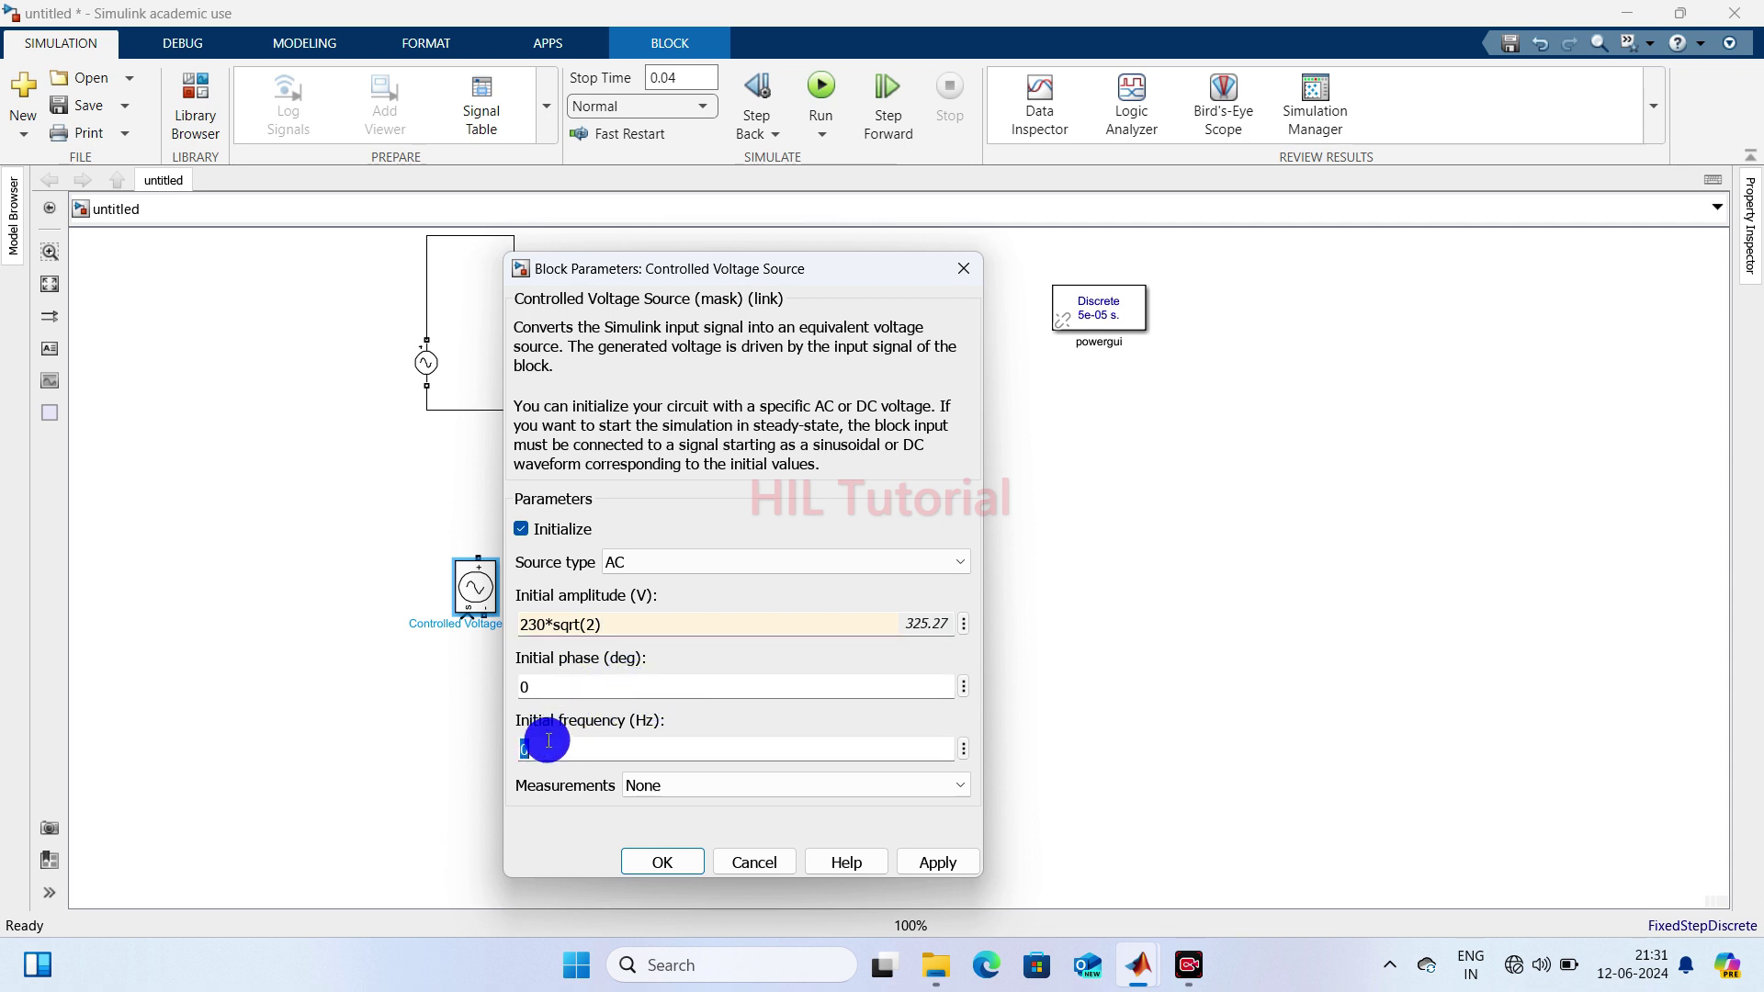
{"action": "type", "text": "5"}
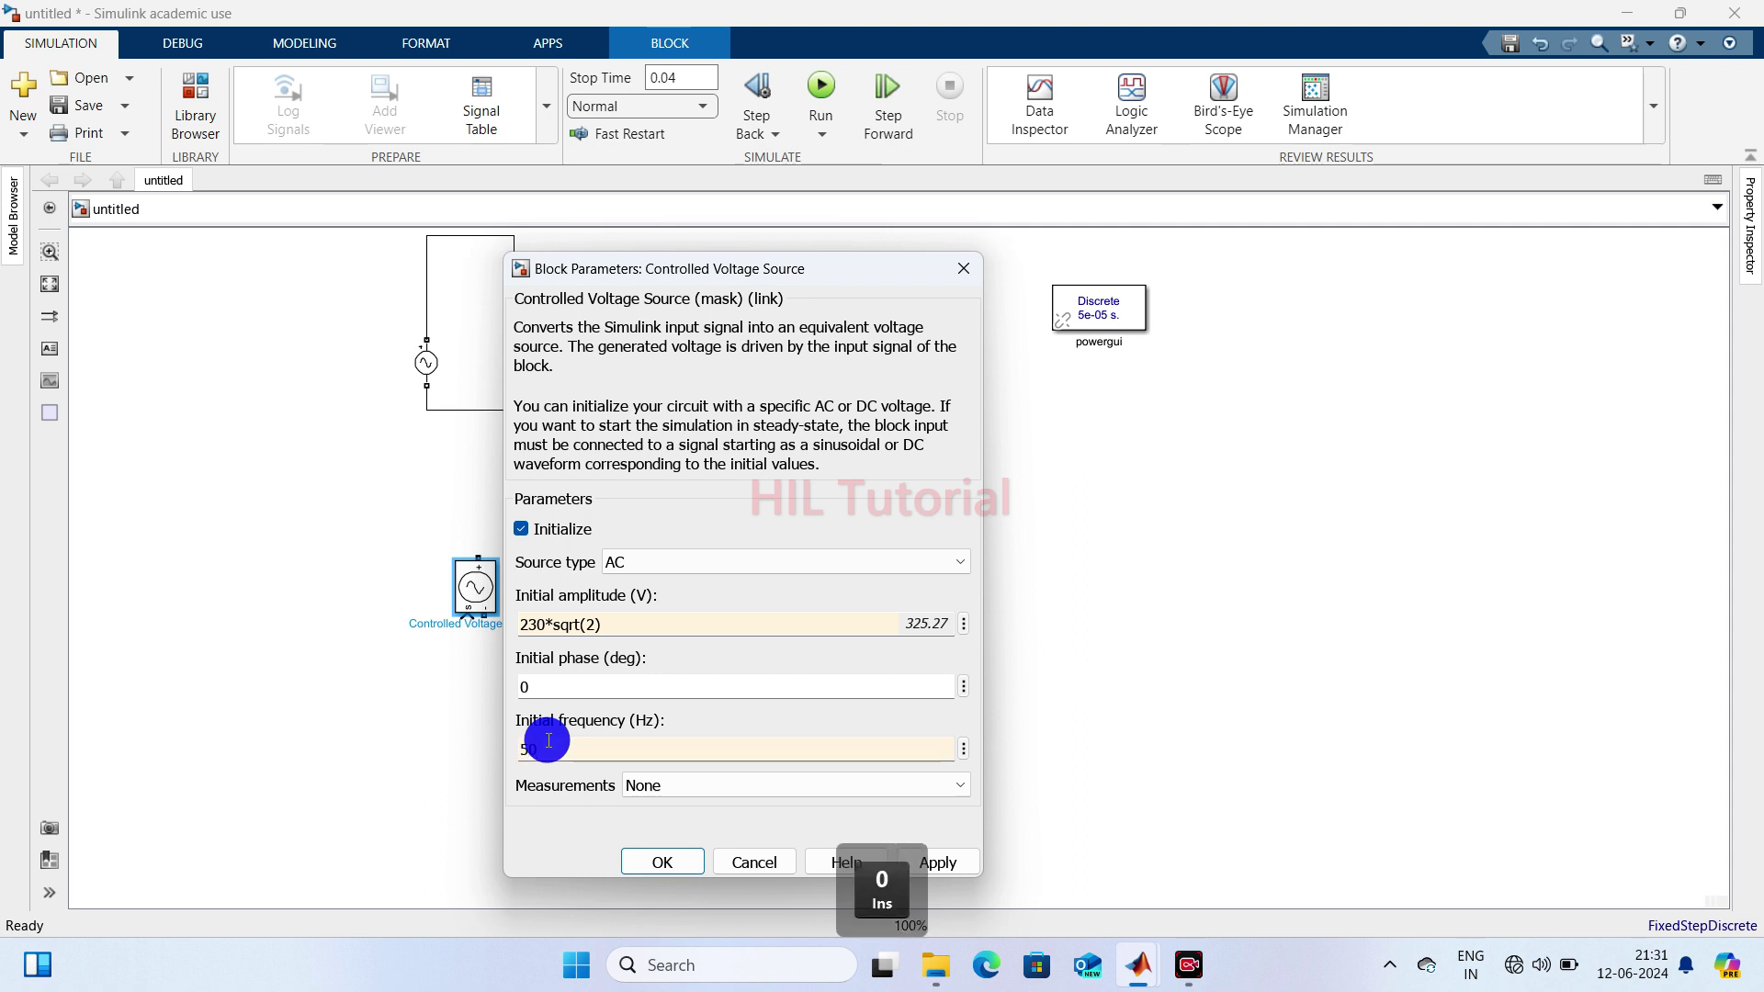
{"action": "left_click", "coordinate": [662, 862]}
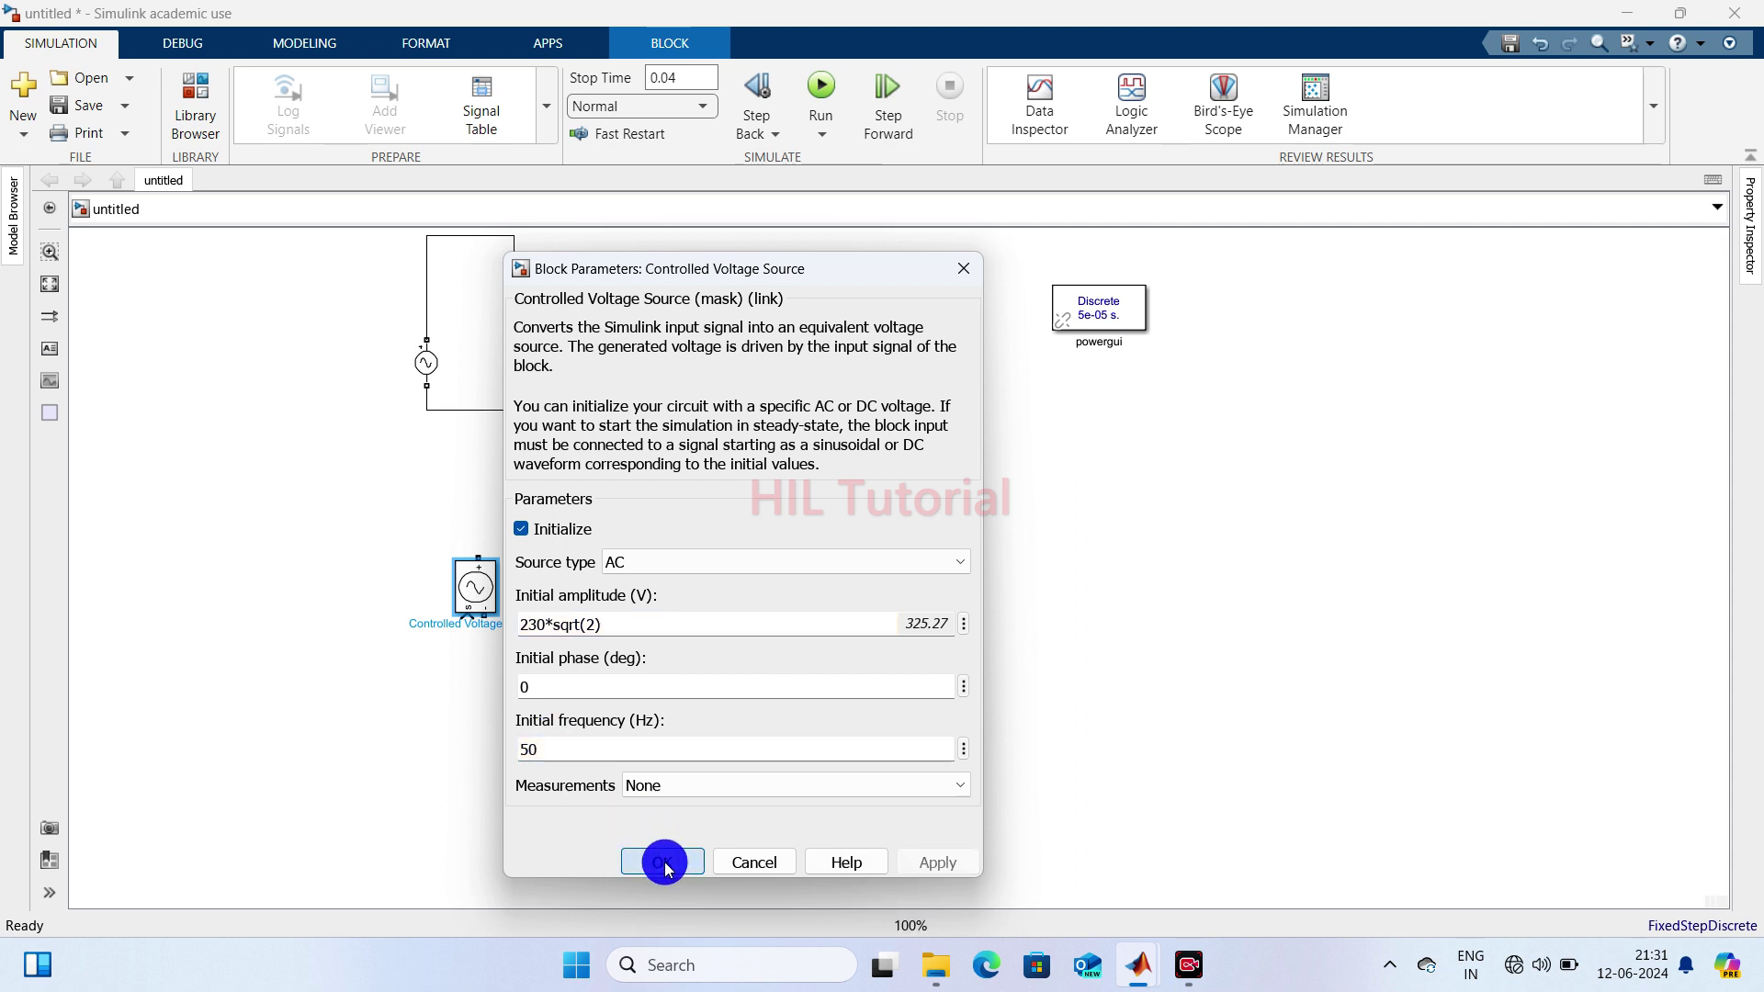
- Copy the Voltage Measurement and Scope, wiring them across the Controlled Voltage Source
{"action": "left_click_drag", "start_coordinate": [598, 366], "coordinate": [622, 540]}
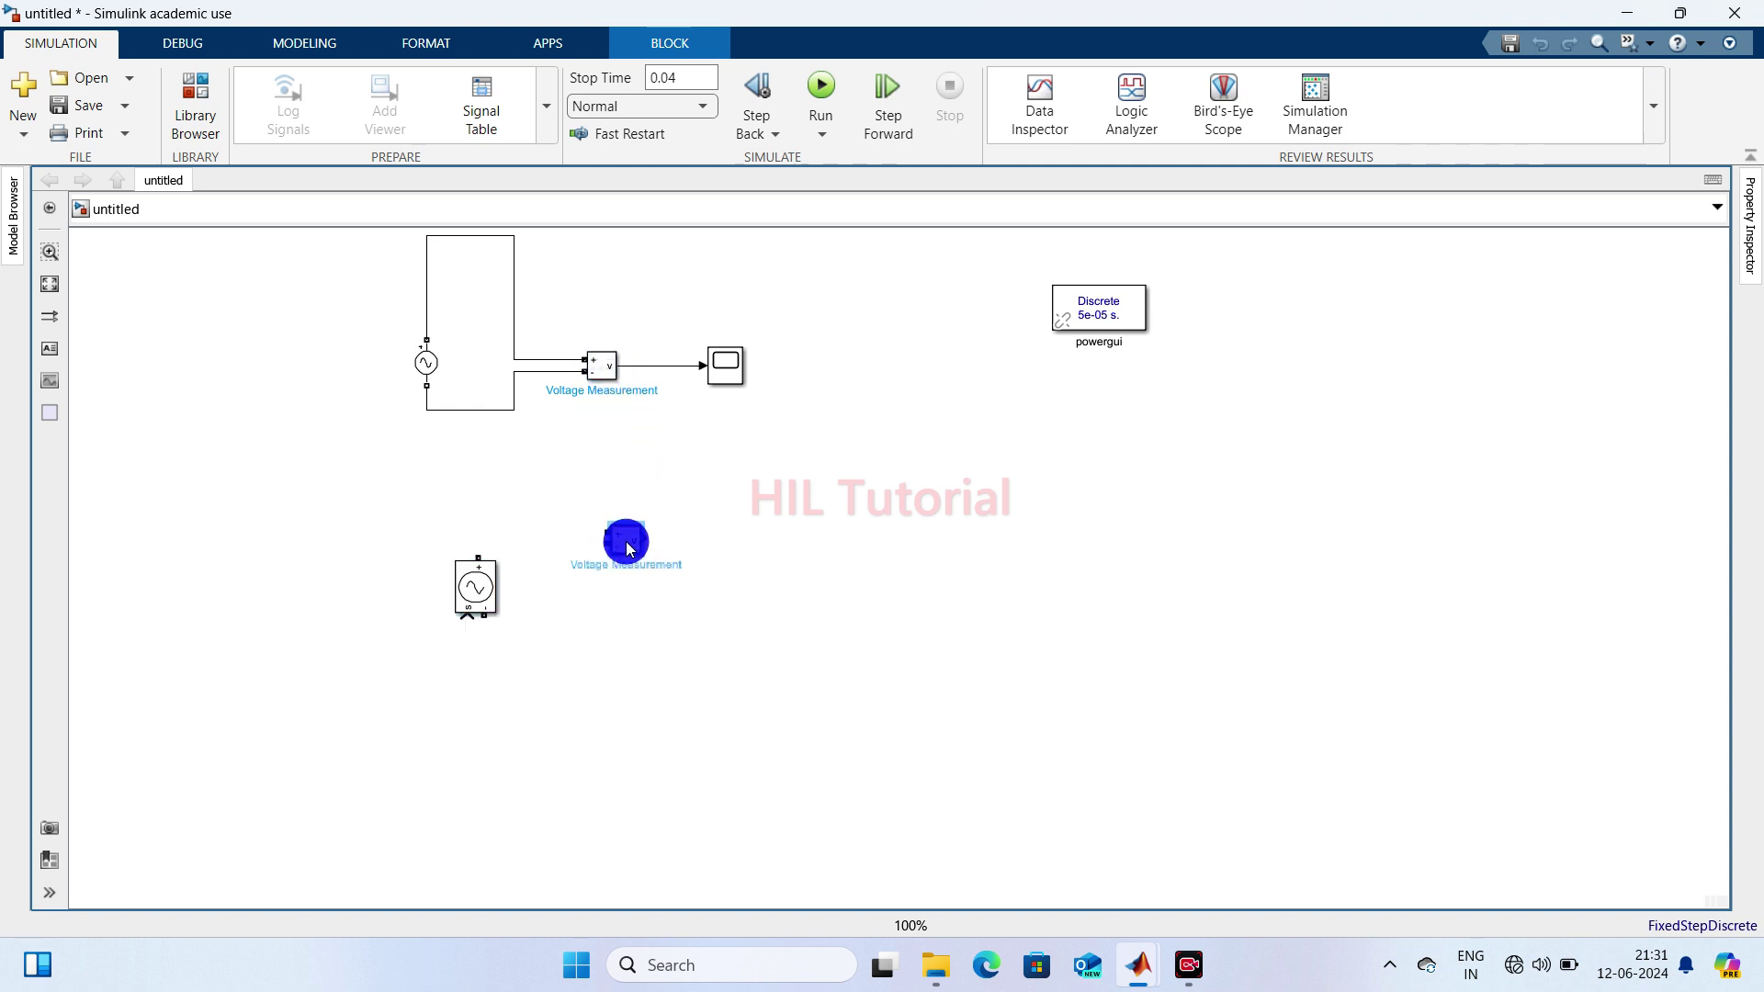
{"action": "left_click", "coordinate": [722, 370]}
{"action": "left_click_drag", "start_coordinate": [722, 370], "coordinate": [735, 535]}
{"action": "left_click_drag", "start_coordinate": [594, 518], "coordinate": [548, 474]}
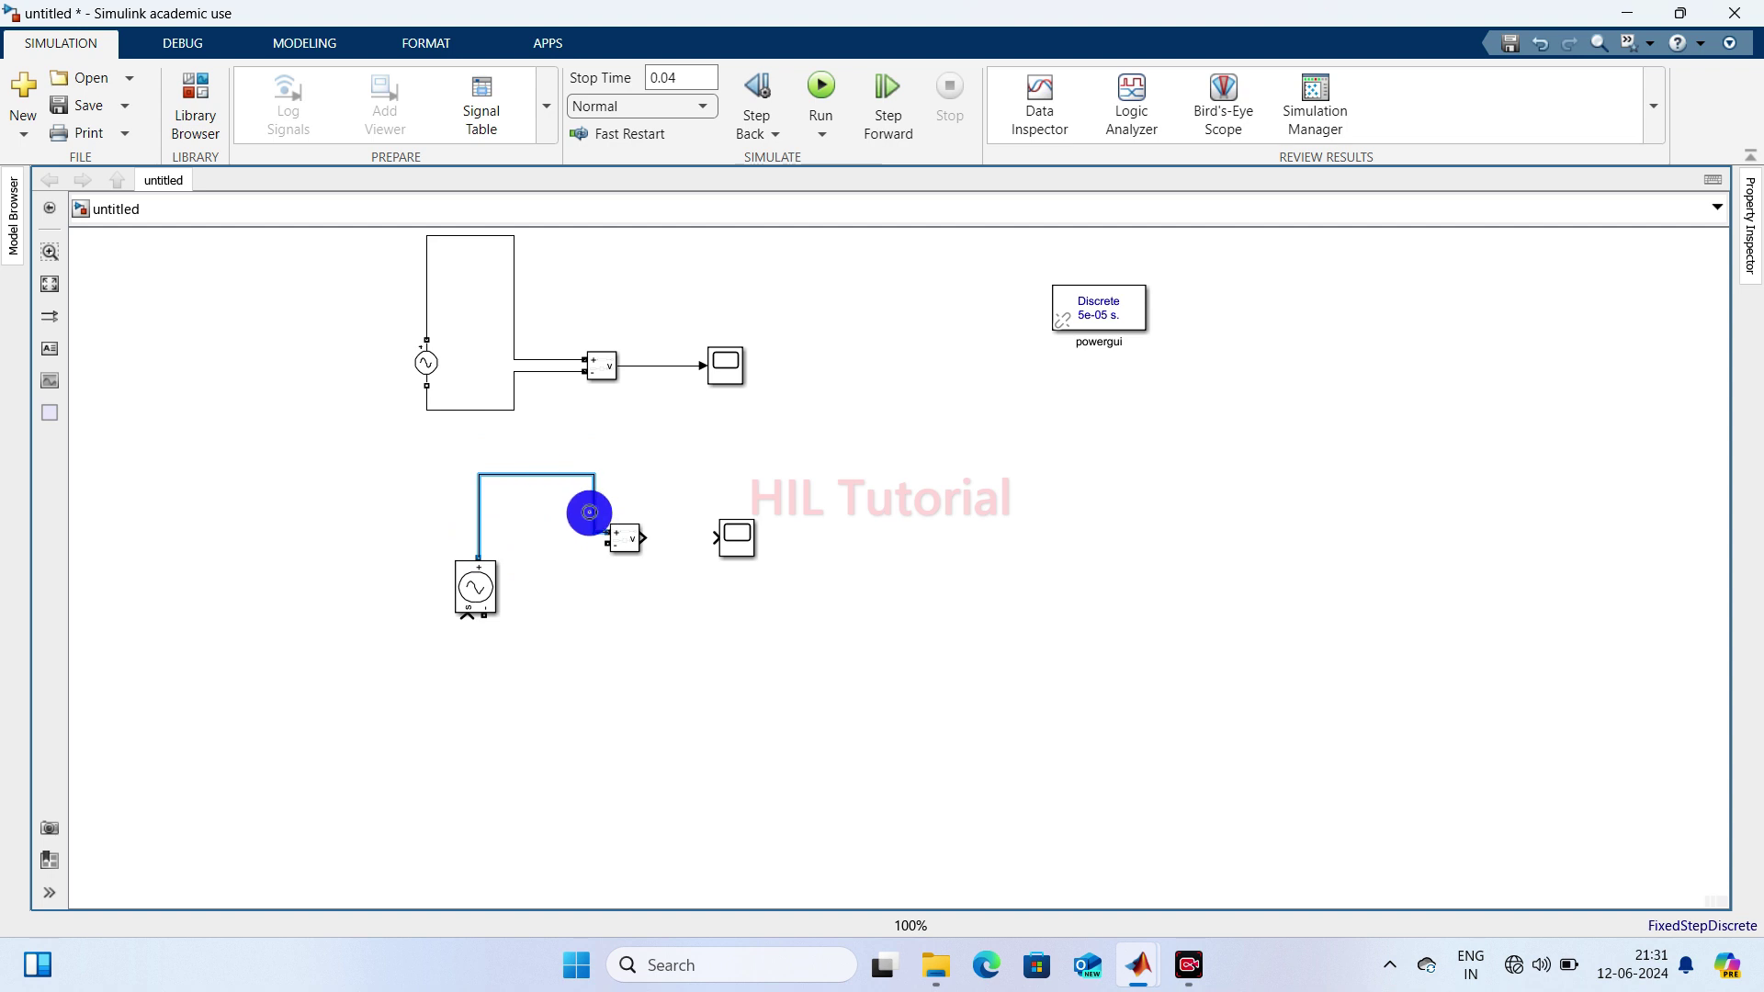
{"action": "mouse_move", "coordinate": [624, 537]}
{"action": "left_mouse_down"}
{"action": "mouse_move", "coordinate": [655, 598]}
{"action": "mouse_move", "coordinate": [625, 586]}
{"action": "mouse_move", "coordinate": [496, 650]}
{"action": "mouse_move", "coordinate": [470, 615]}
{"action": "mouse_move", "coordinate": [519, 698]}
{"action": "left_mouse_up"}
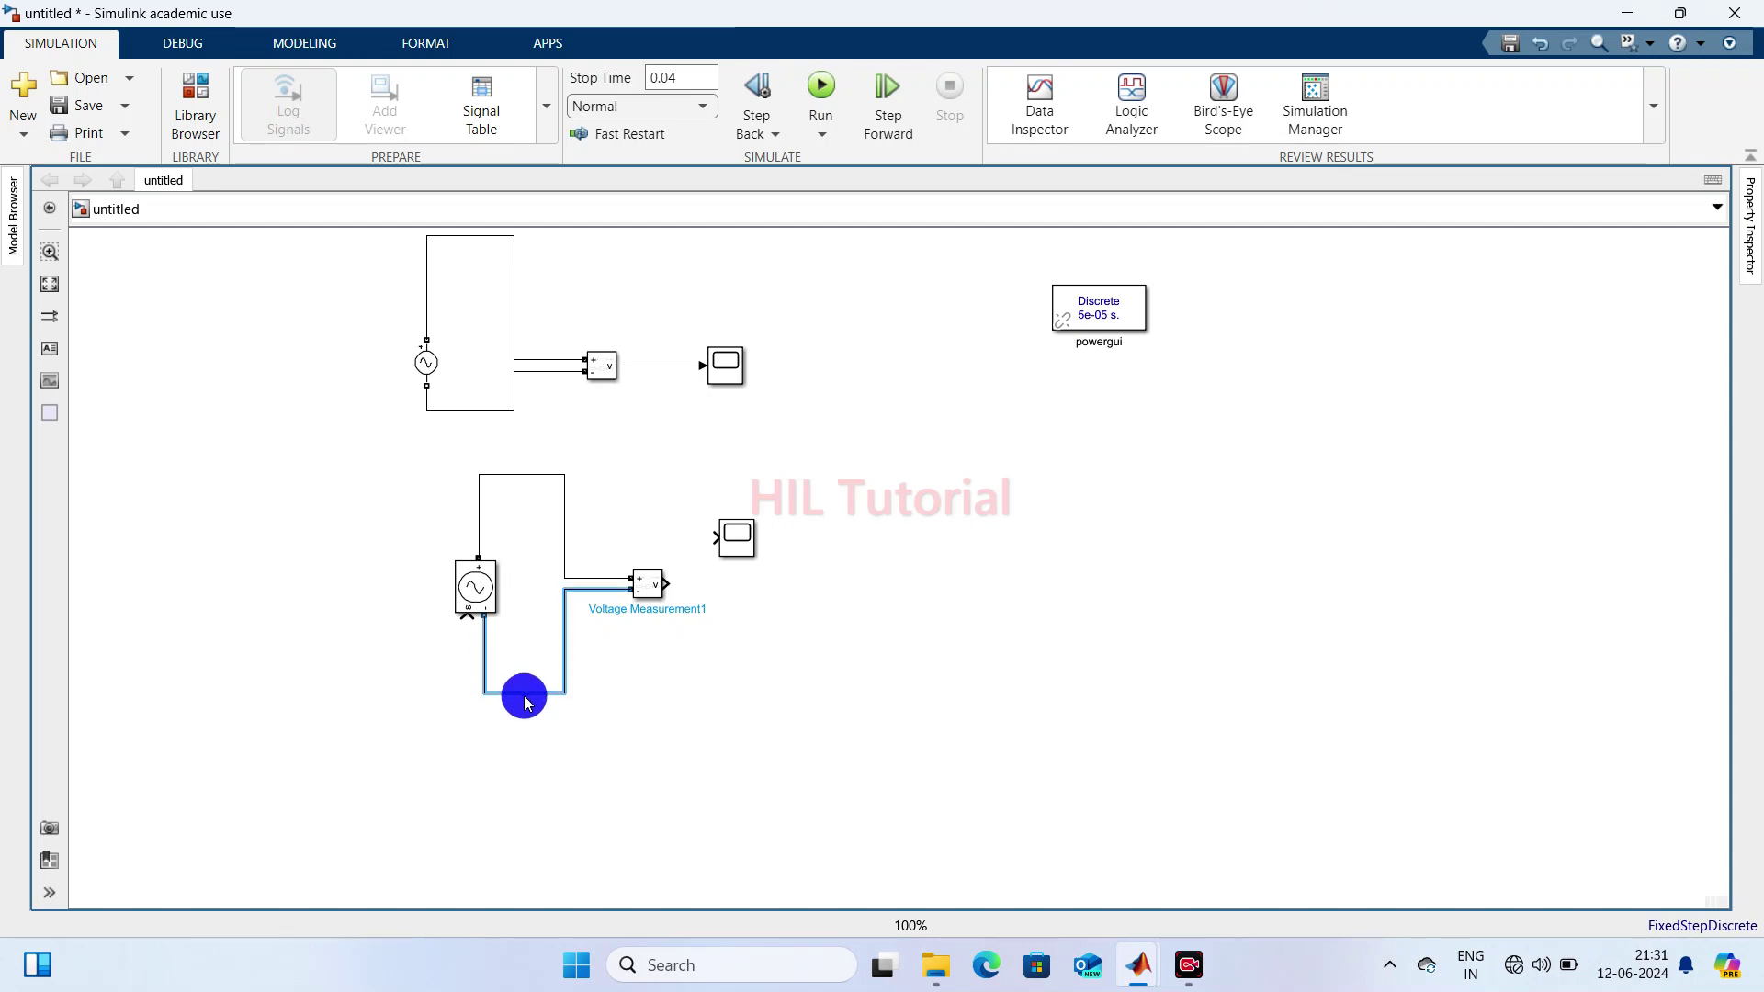
{"action": "mouse_move", "coordinate": [653, 576]}
{"action": "left_mouse_down"}
{"action": "mouse_move", "coordinate": [701, 520]}
{"action": "mouse_move", "coordinate": [744, 587]}
{"action": "left_mouse_up"}
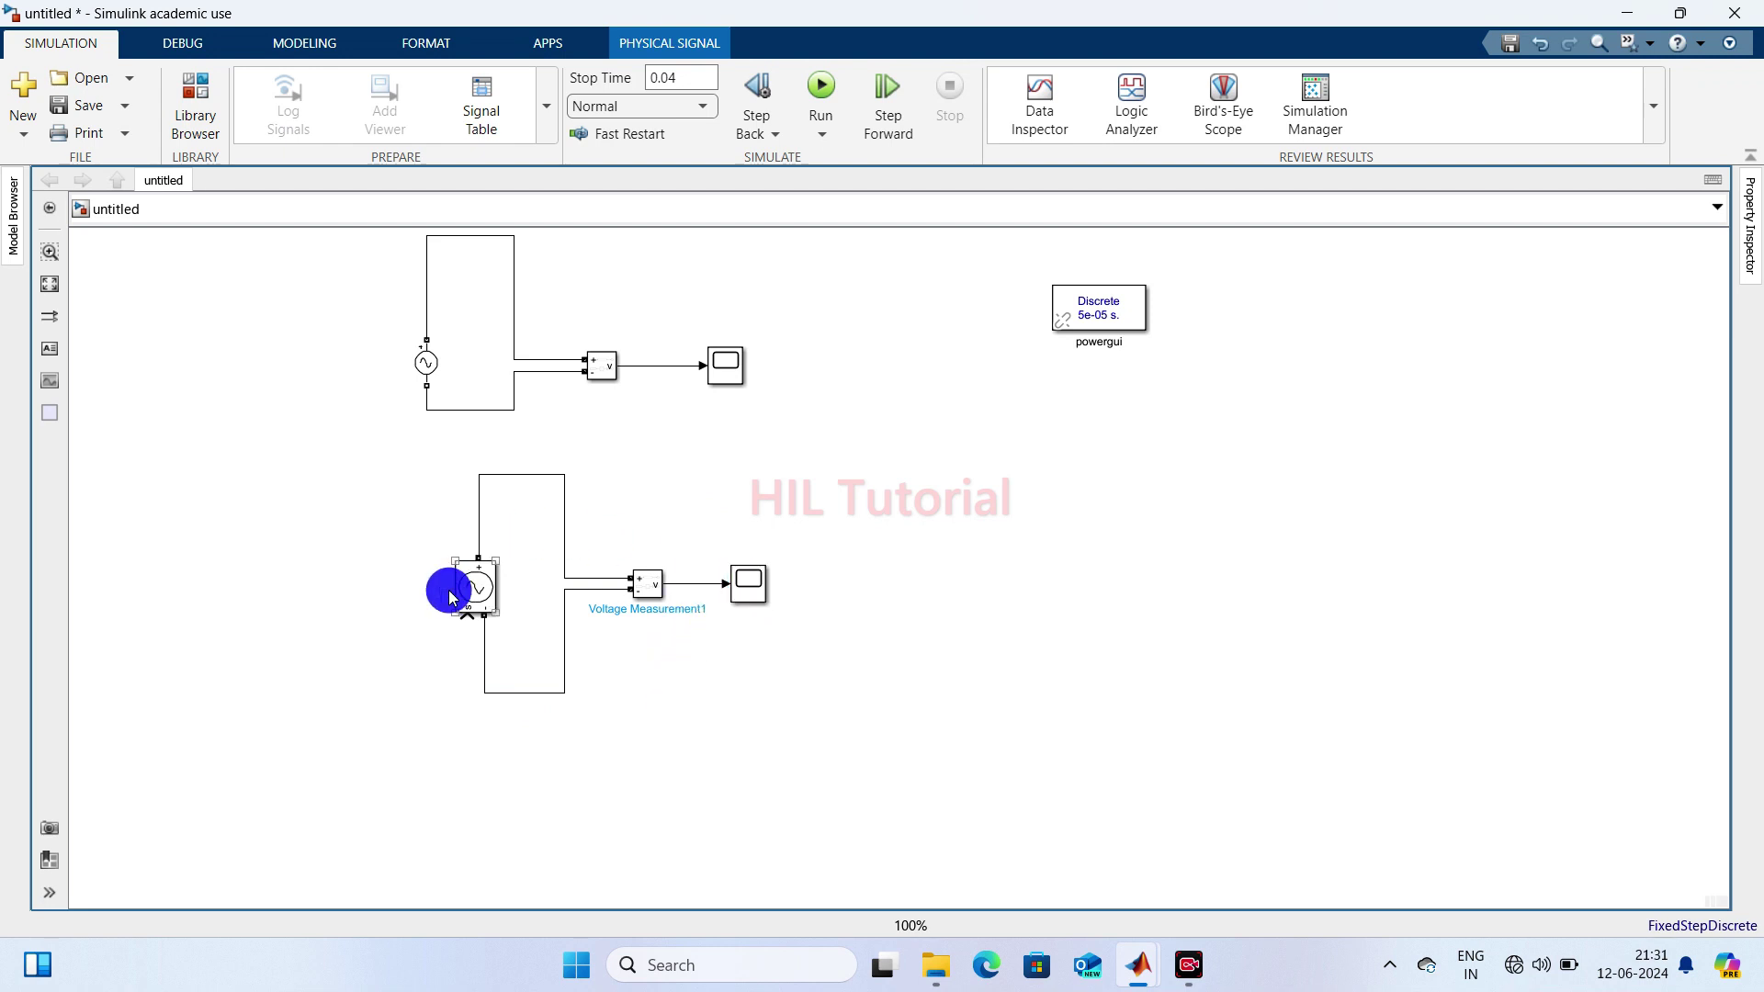
- Remove the stray unconnected line from the source's control input
{"action": "left_click", "coordinate": [469, 565]}
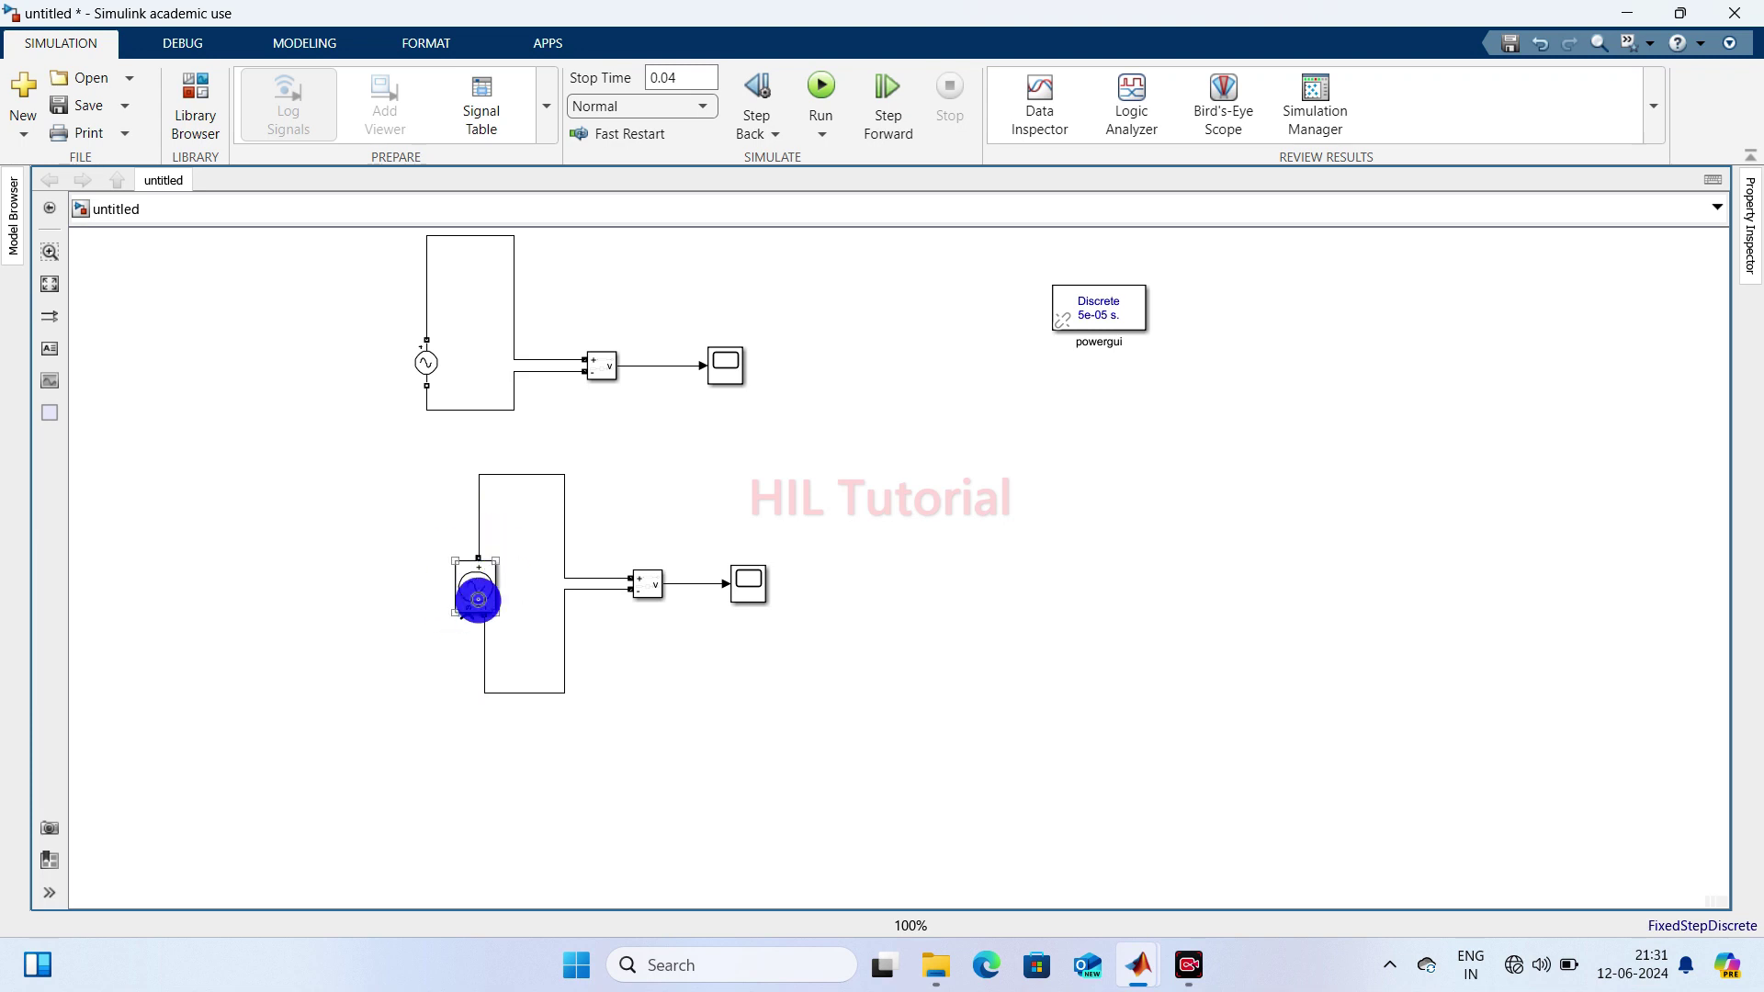
{"action": "left_click", "coordinate": [449, 539]}
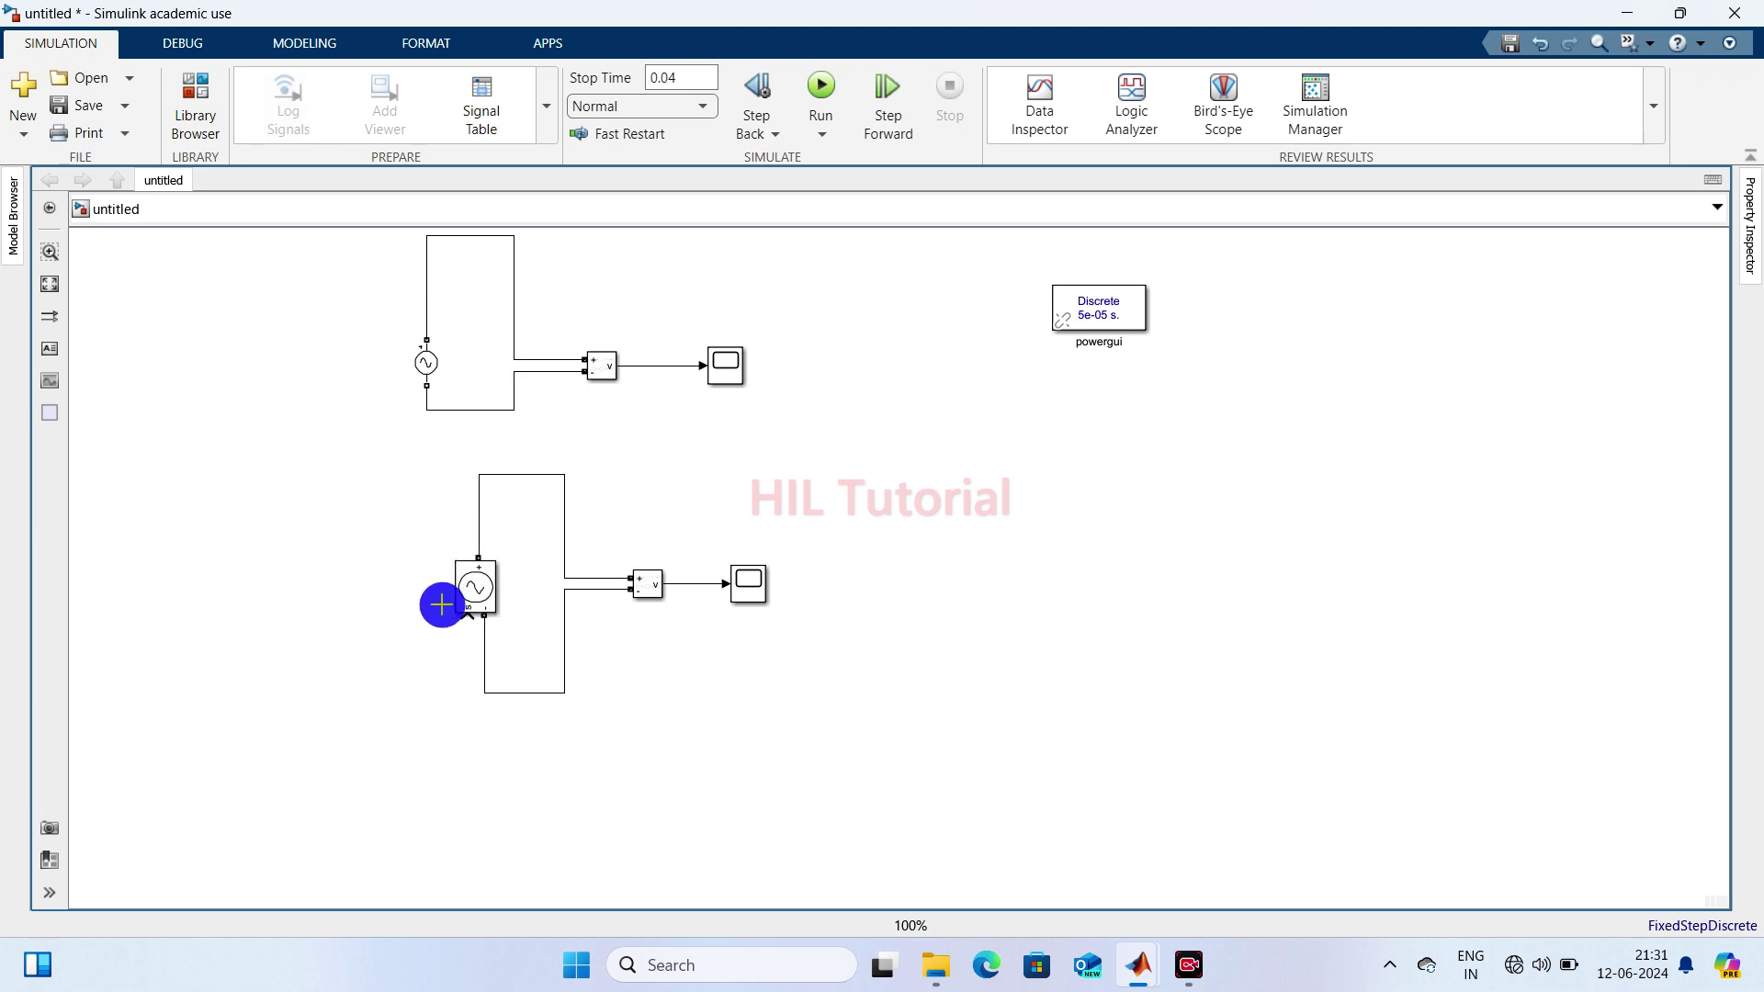
{"action": "left_click_drag", "start_coordinate": [451, 601], "coordinate": [290, 530]}
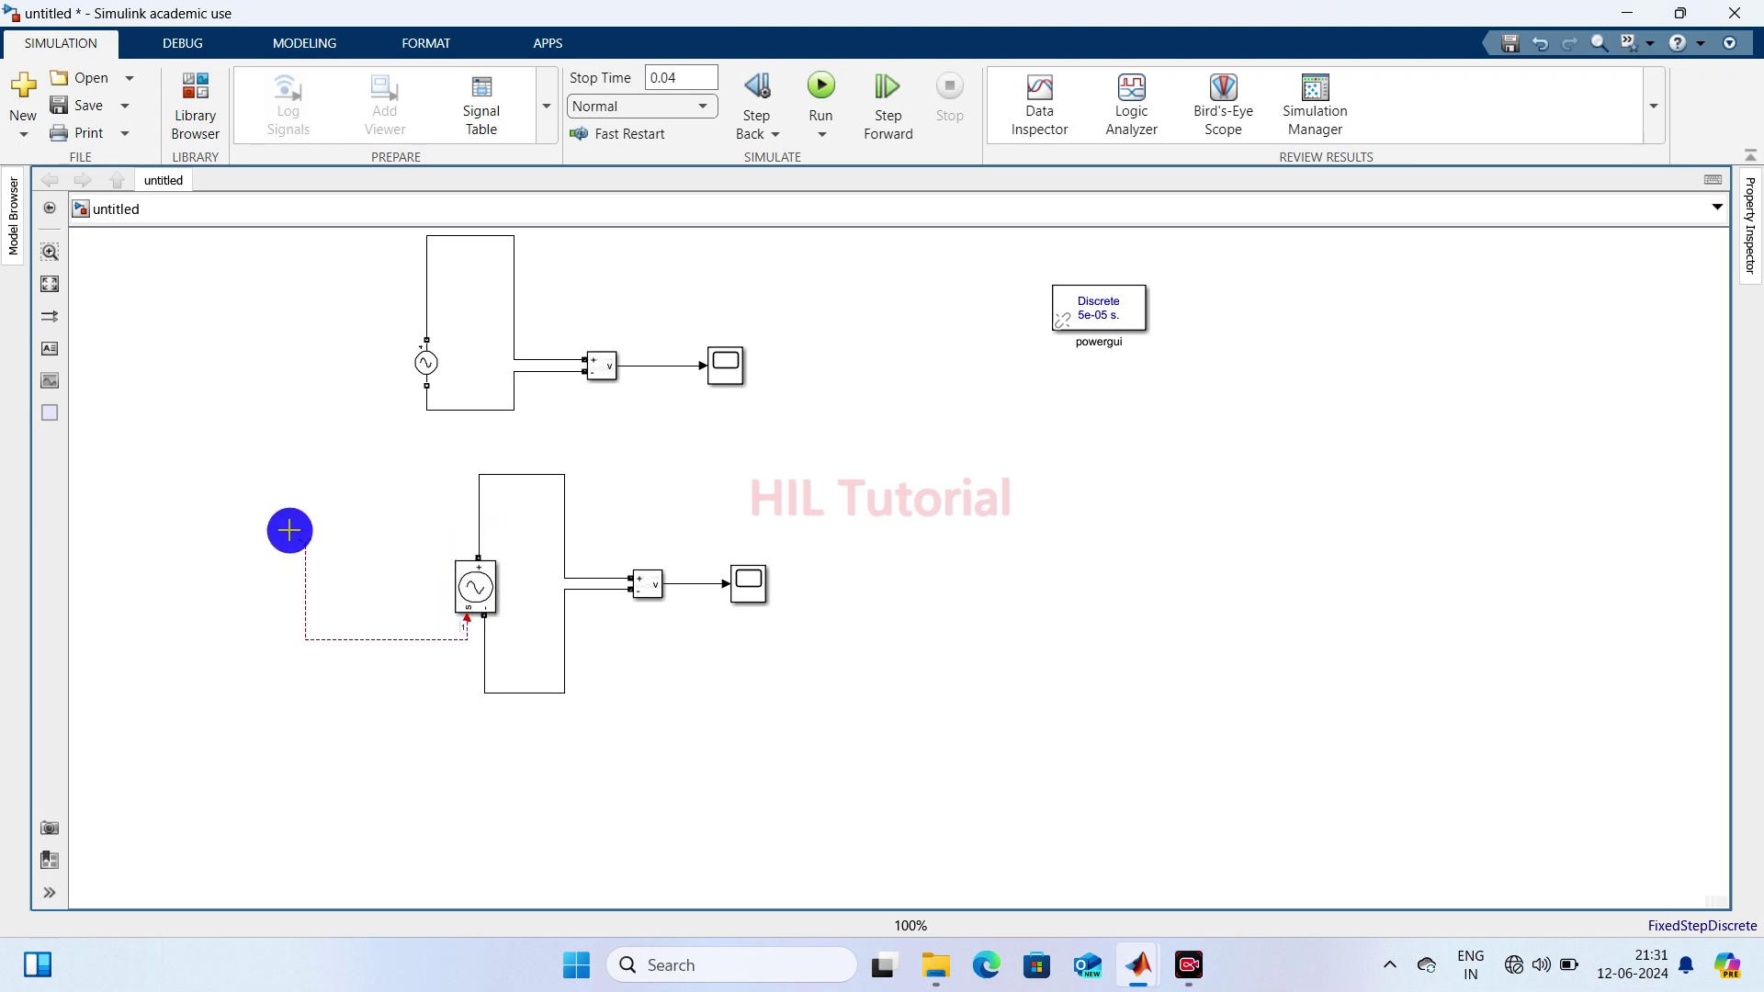
{"action": "key", "text": "Escape"}
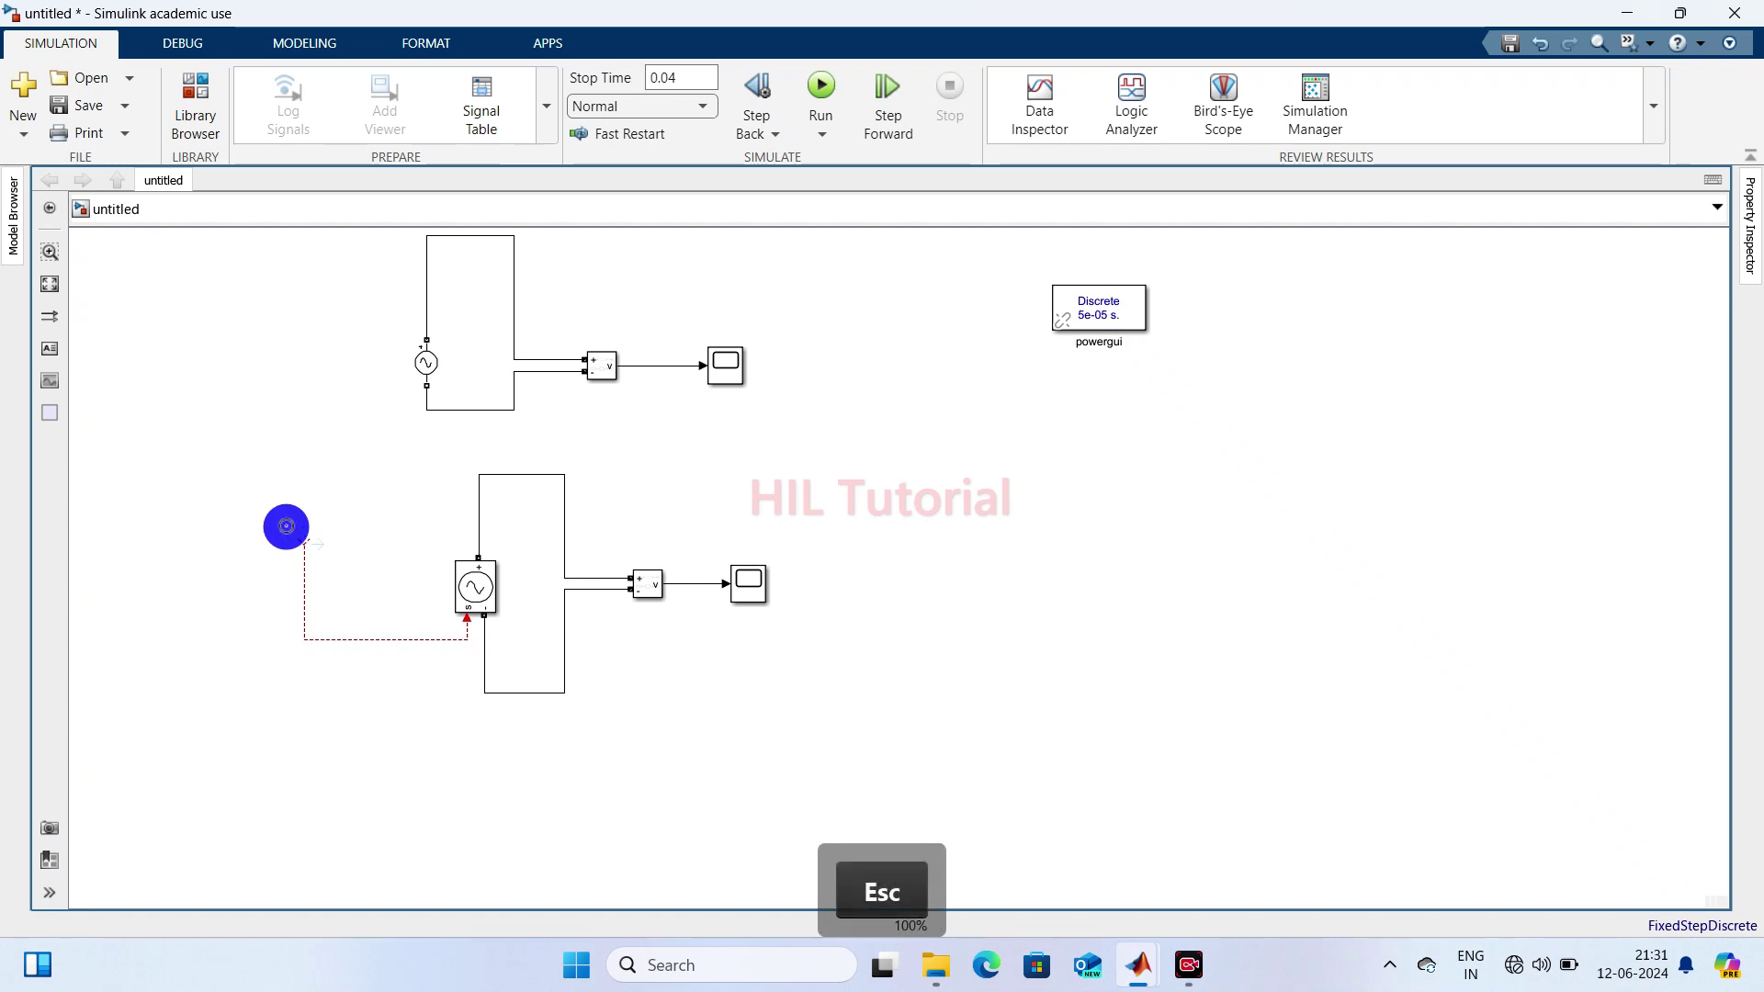
{"action": "left_click", "coordinate": [313, 580]}
{"action": "left_click", "coordinate": [341, 640]}
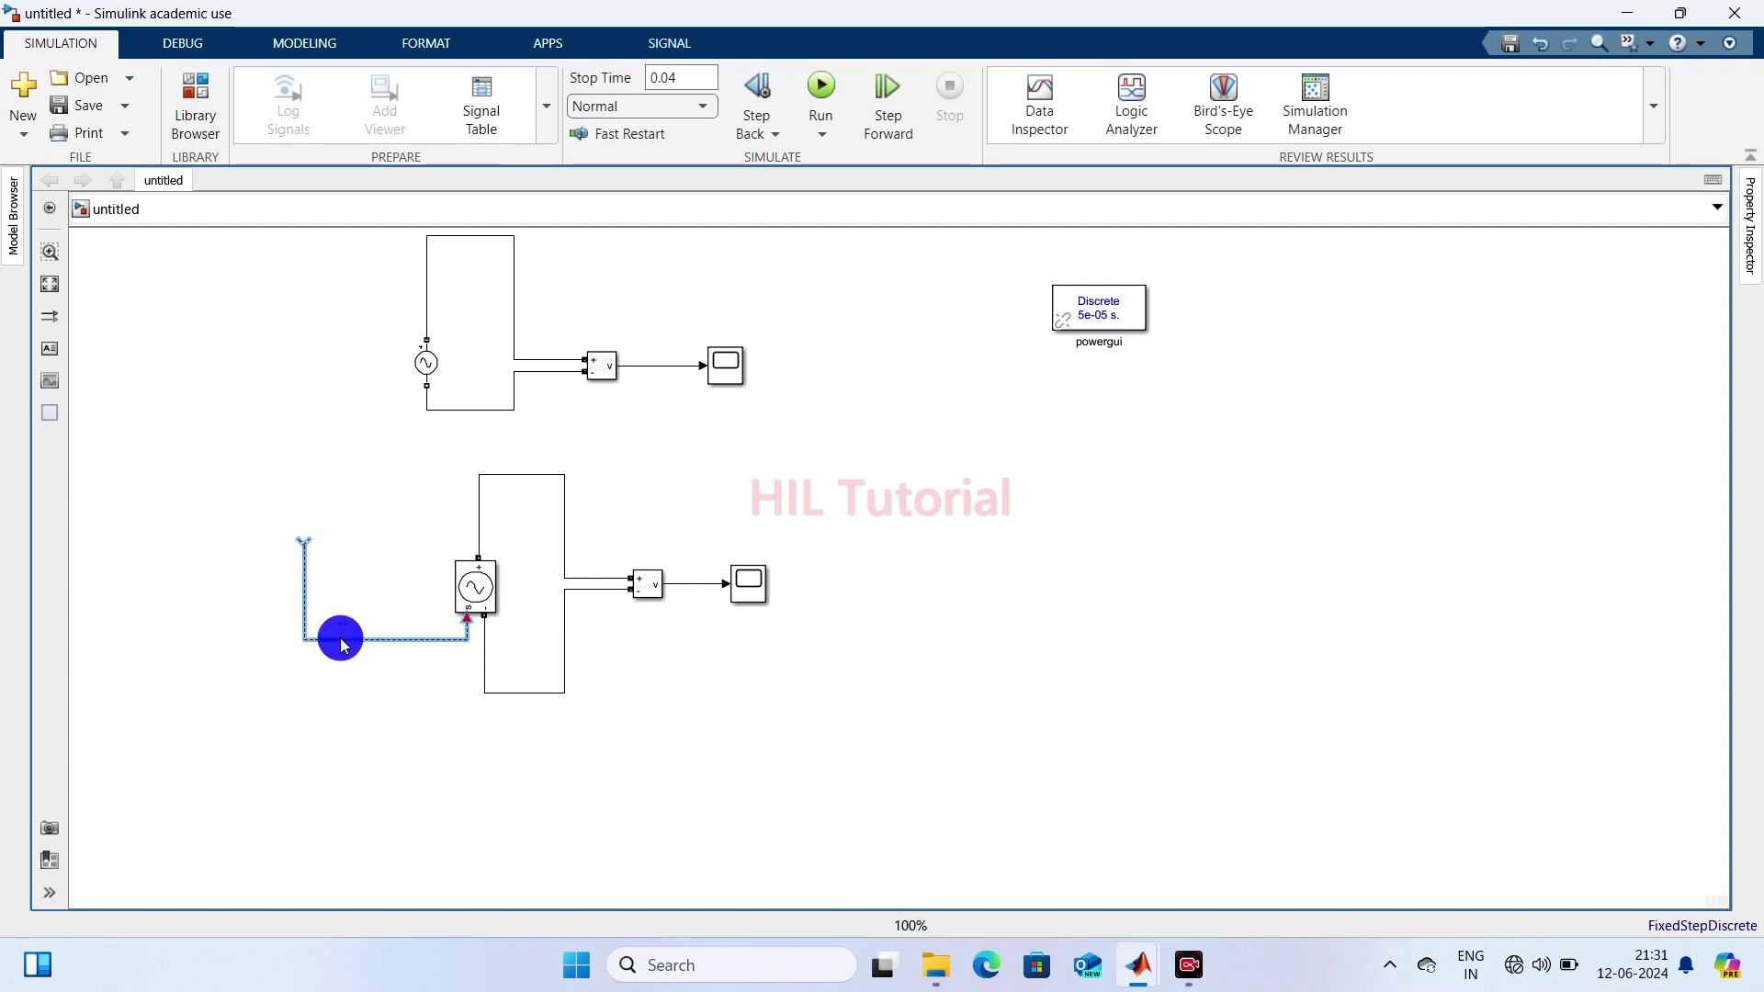
{"action": "key", "text": "Delete"}
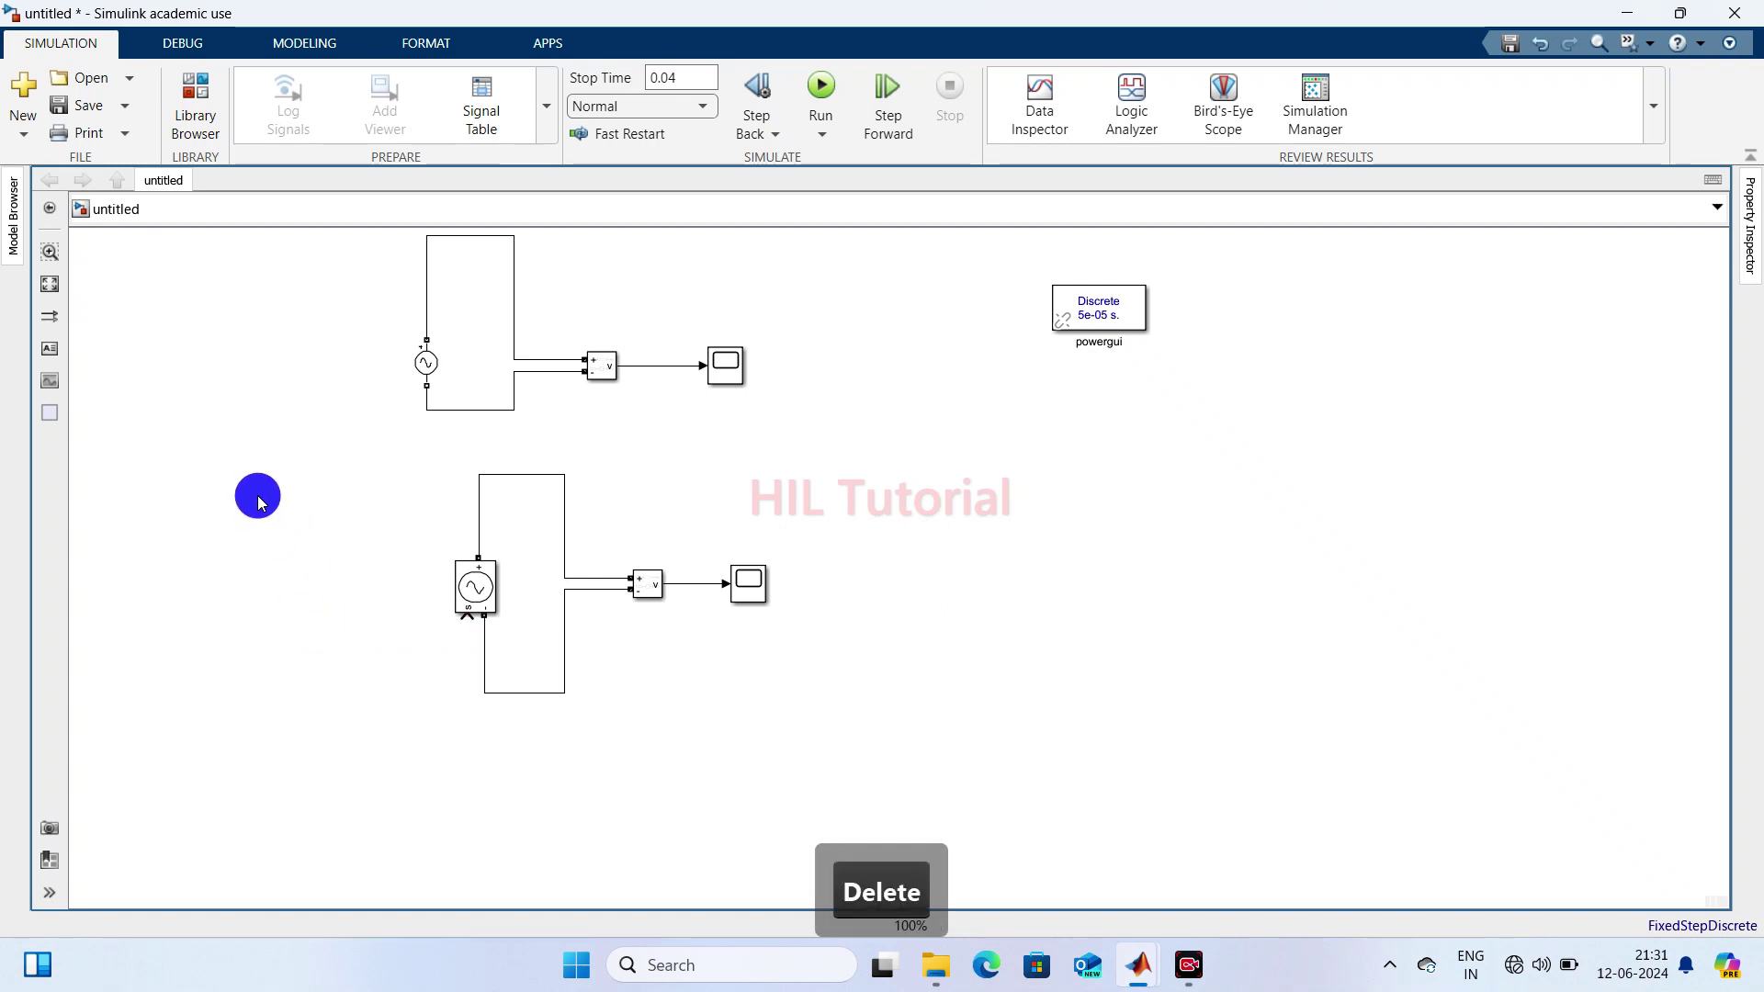
- Insert a Simulink Sources Sine Wave block left of the Controlled Voltage Source
{"action": "double_click", "coordinate": [248, 482]}
{"action": "type", "text": "sine"}
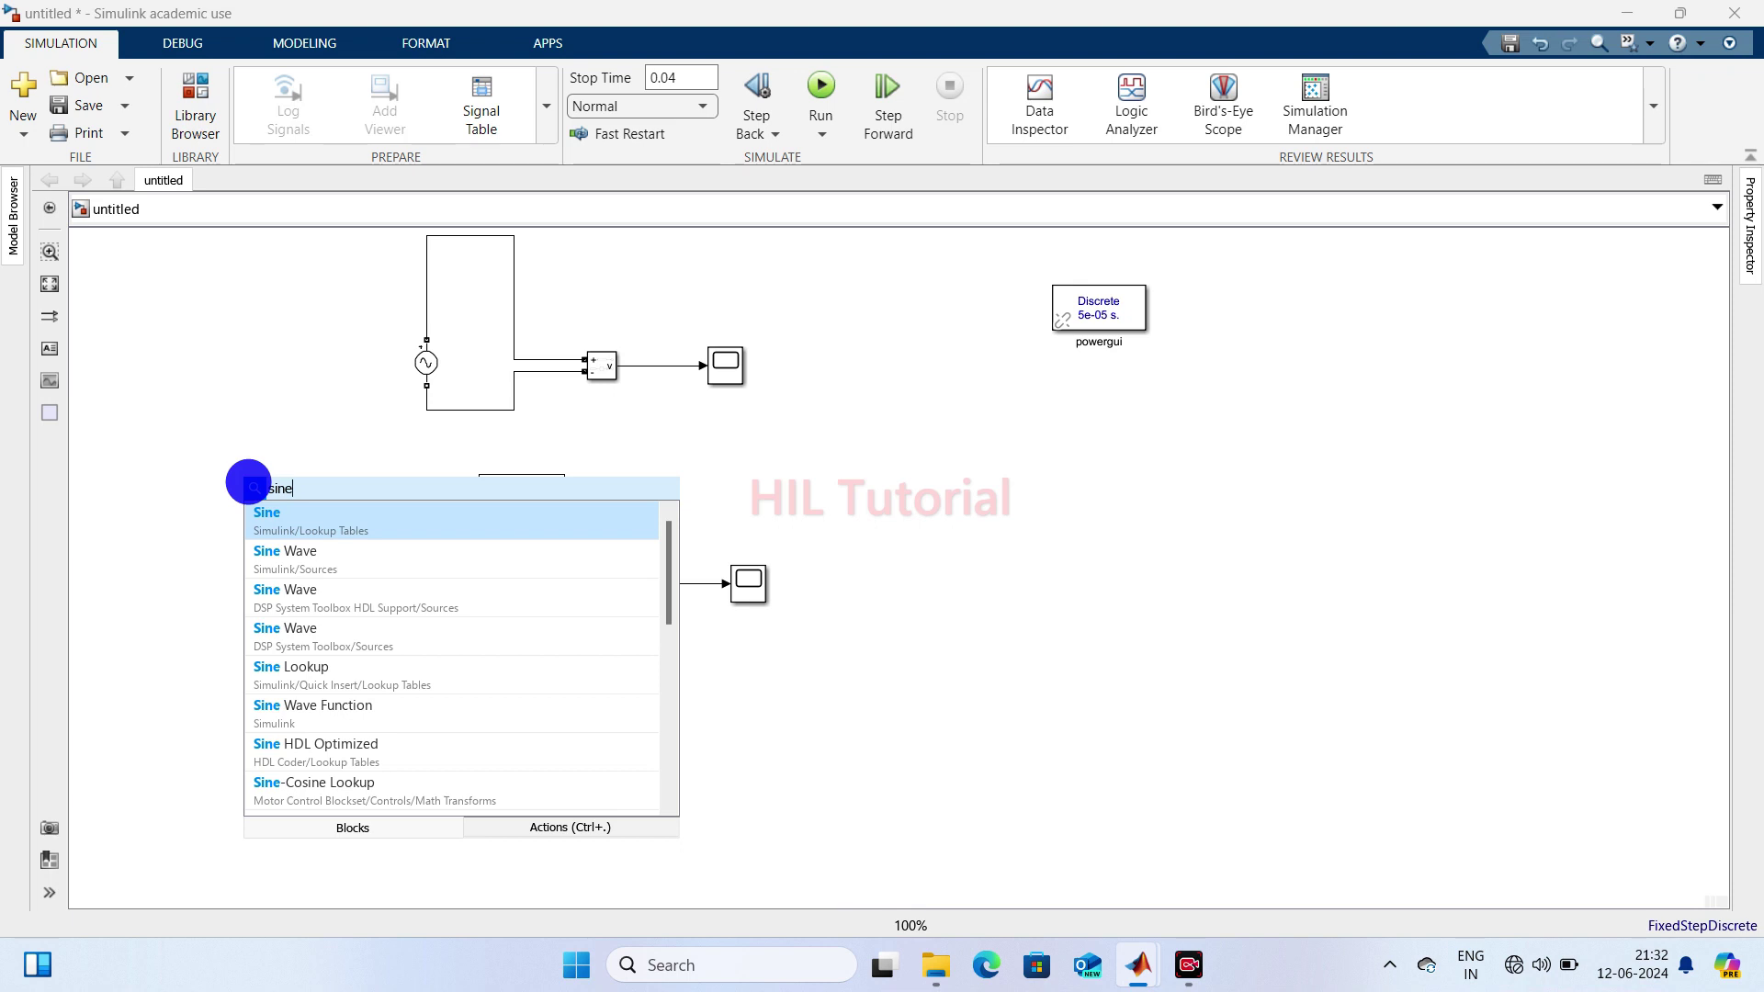
{"action": "key", "text": "Down"}
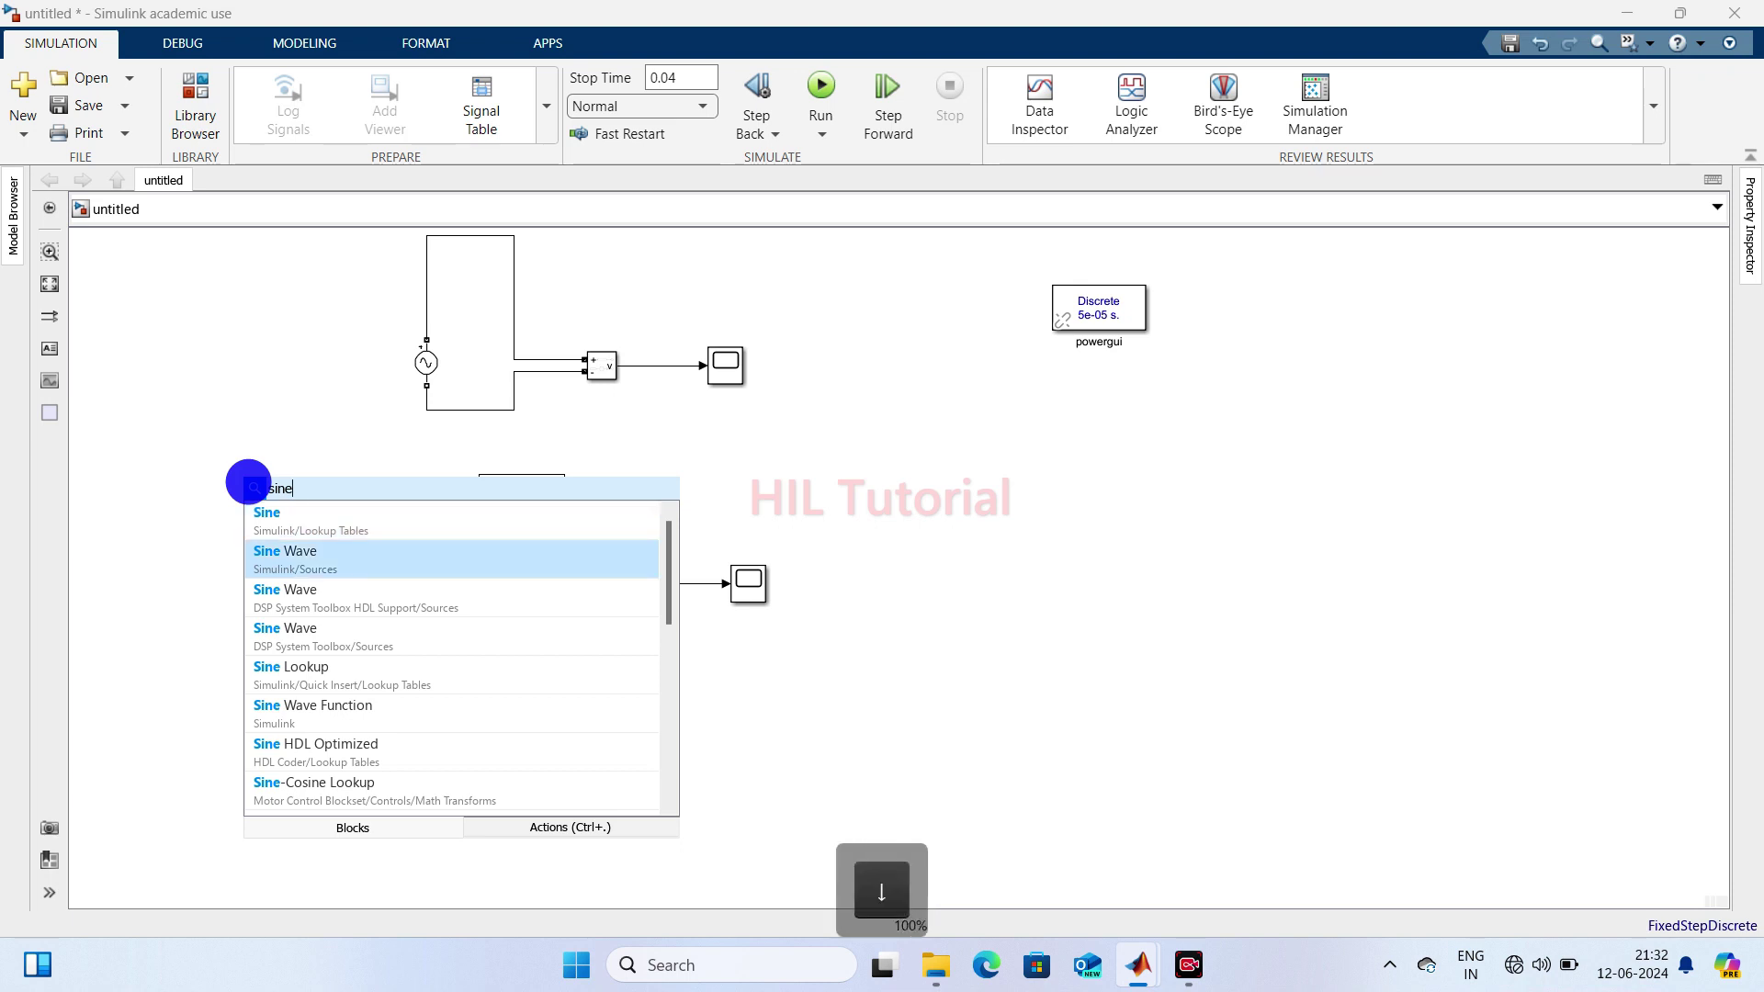
{"action": "key", "text": "Return"}
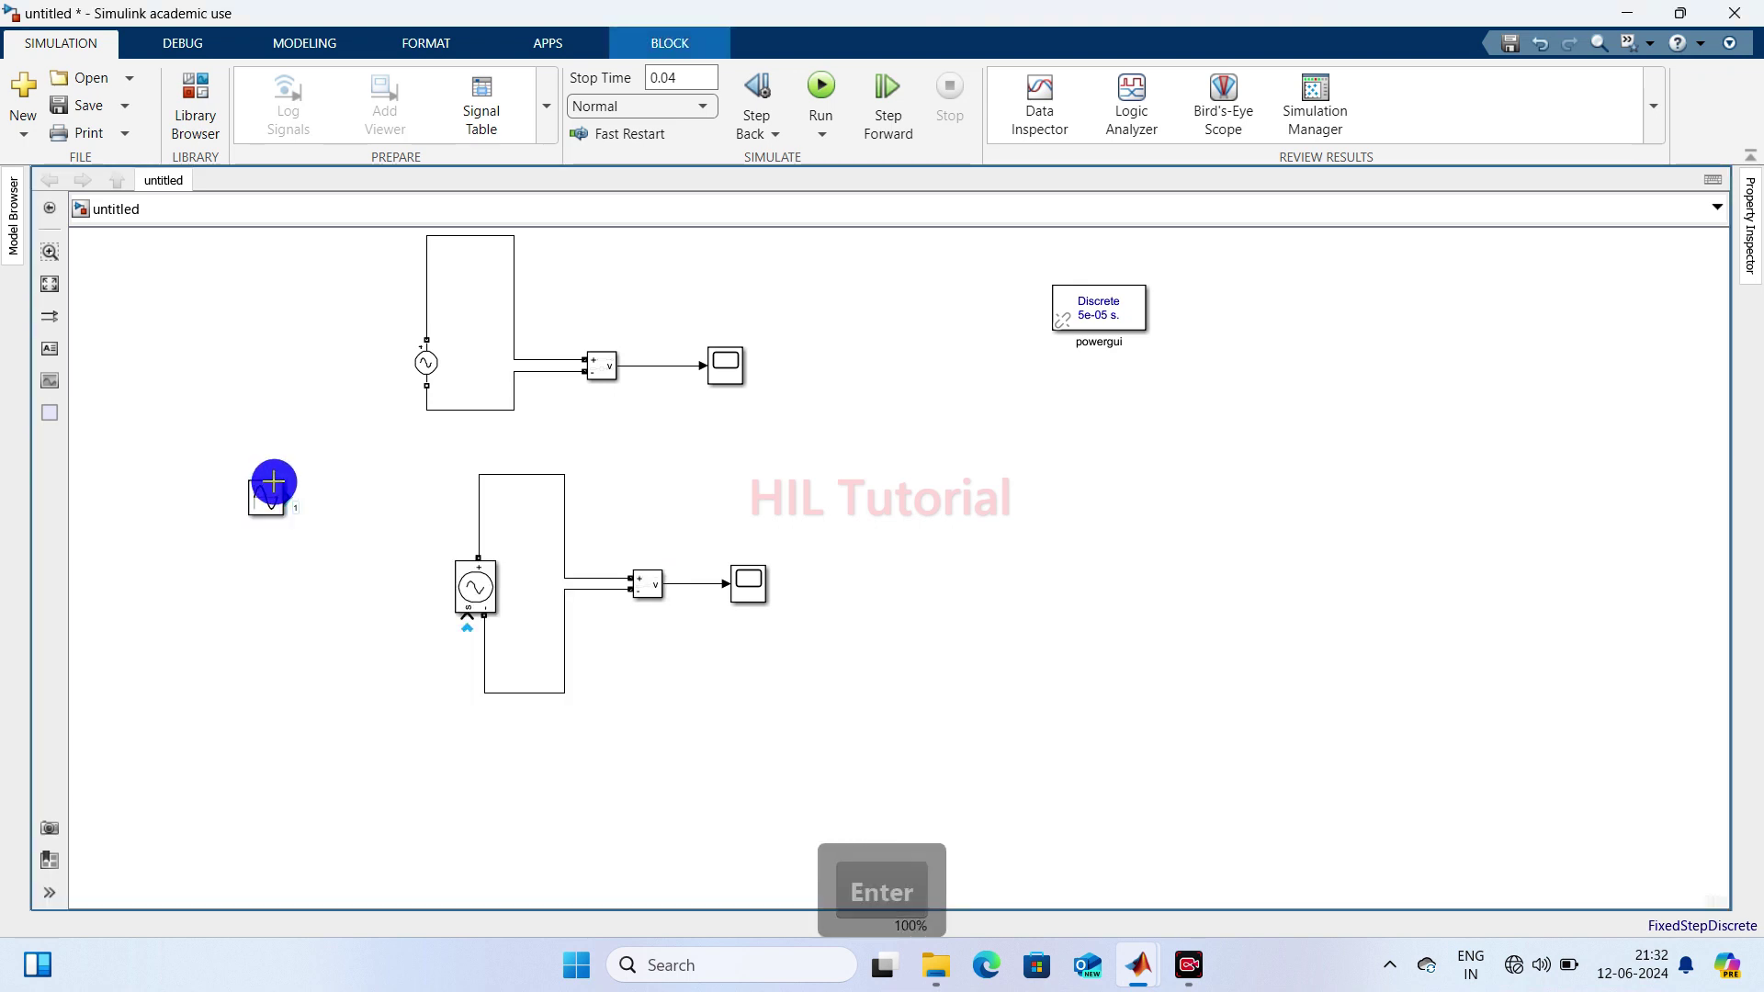
{"action": "left_click_drag", "start_coordinate": [285, 497], "coordinate": [310, 514]}
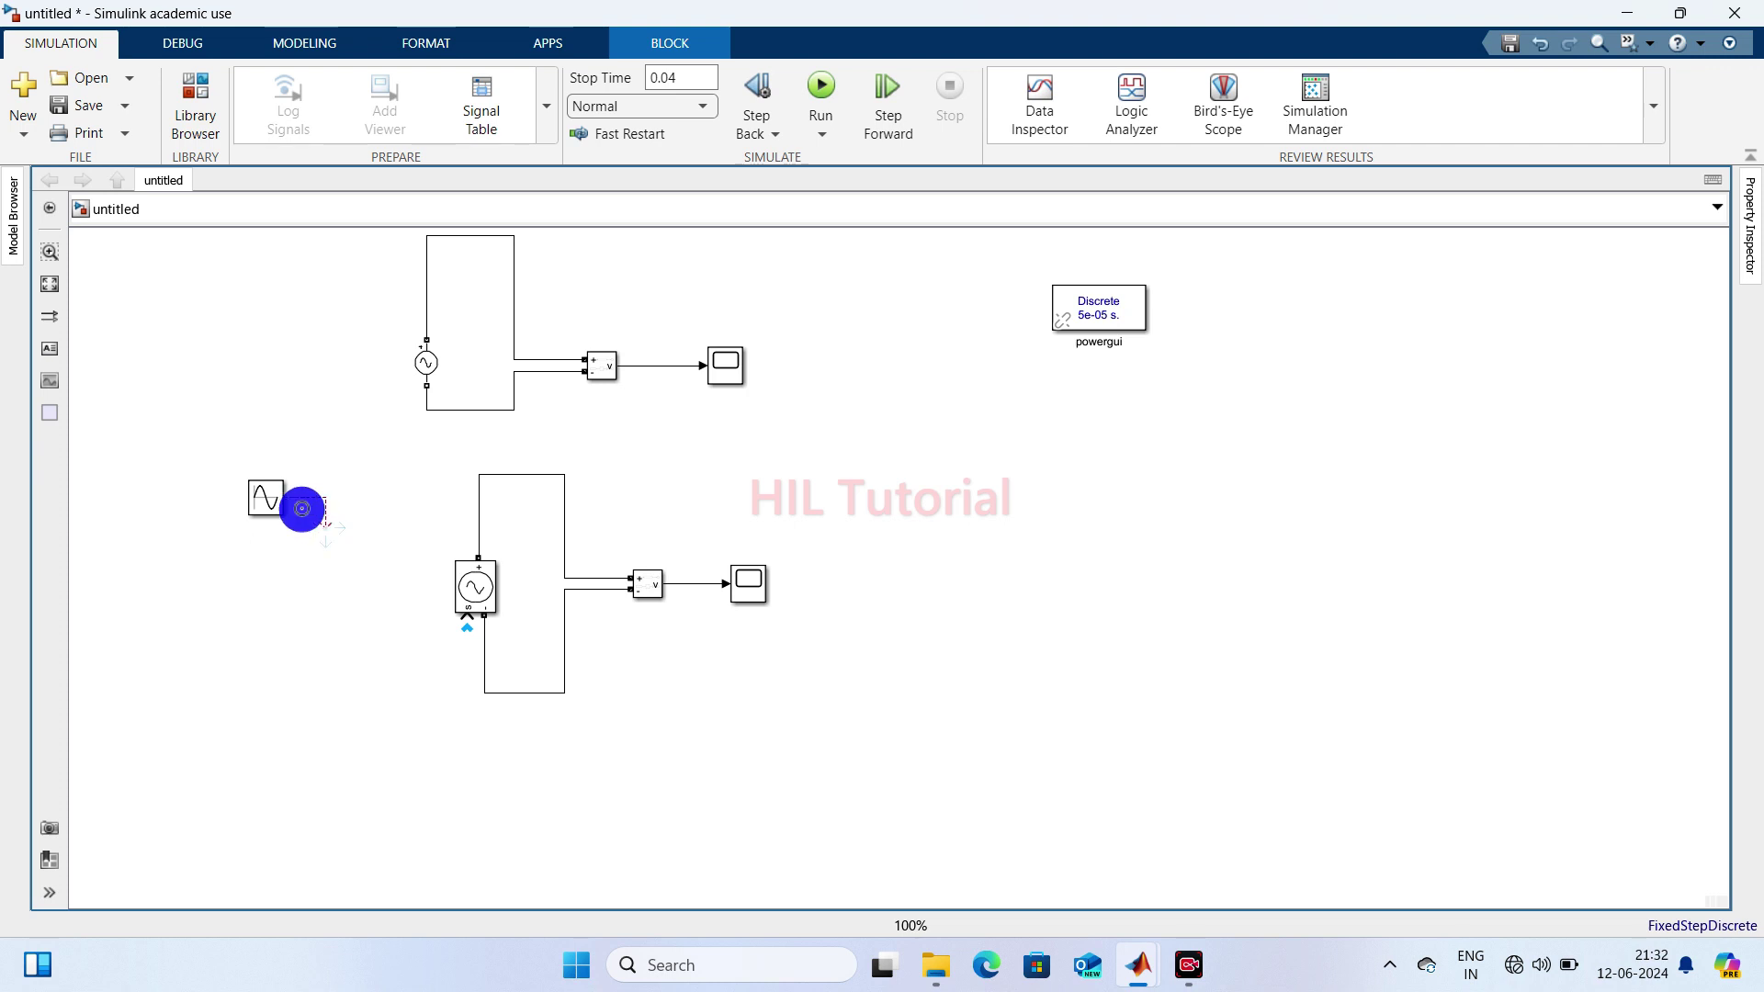
{"action": "left_click", "coordinate": [276, 511]}
- Set the Sine Wave to amplitude 230*sqrt(2), frequency 2*pi*50, sample time 50e-6
{"action": "double_click", "coordinate": [276, 511]}
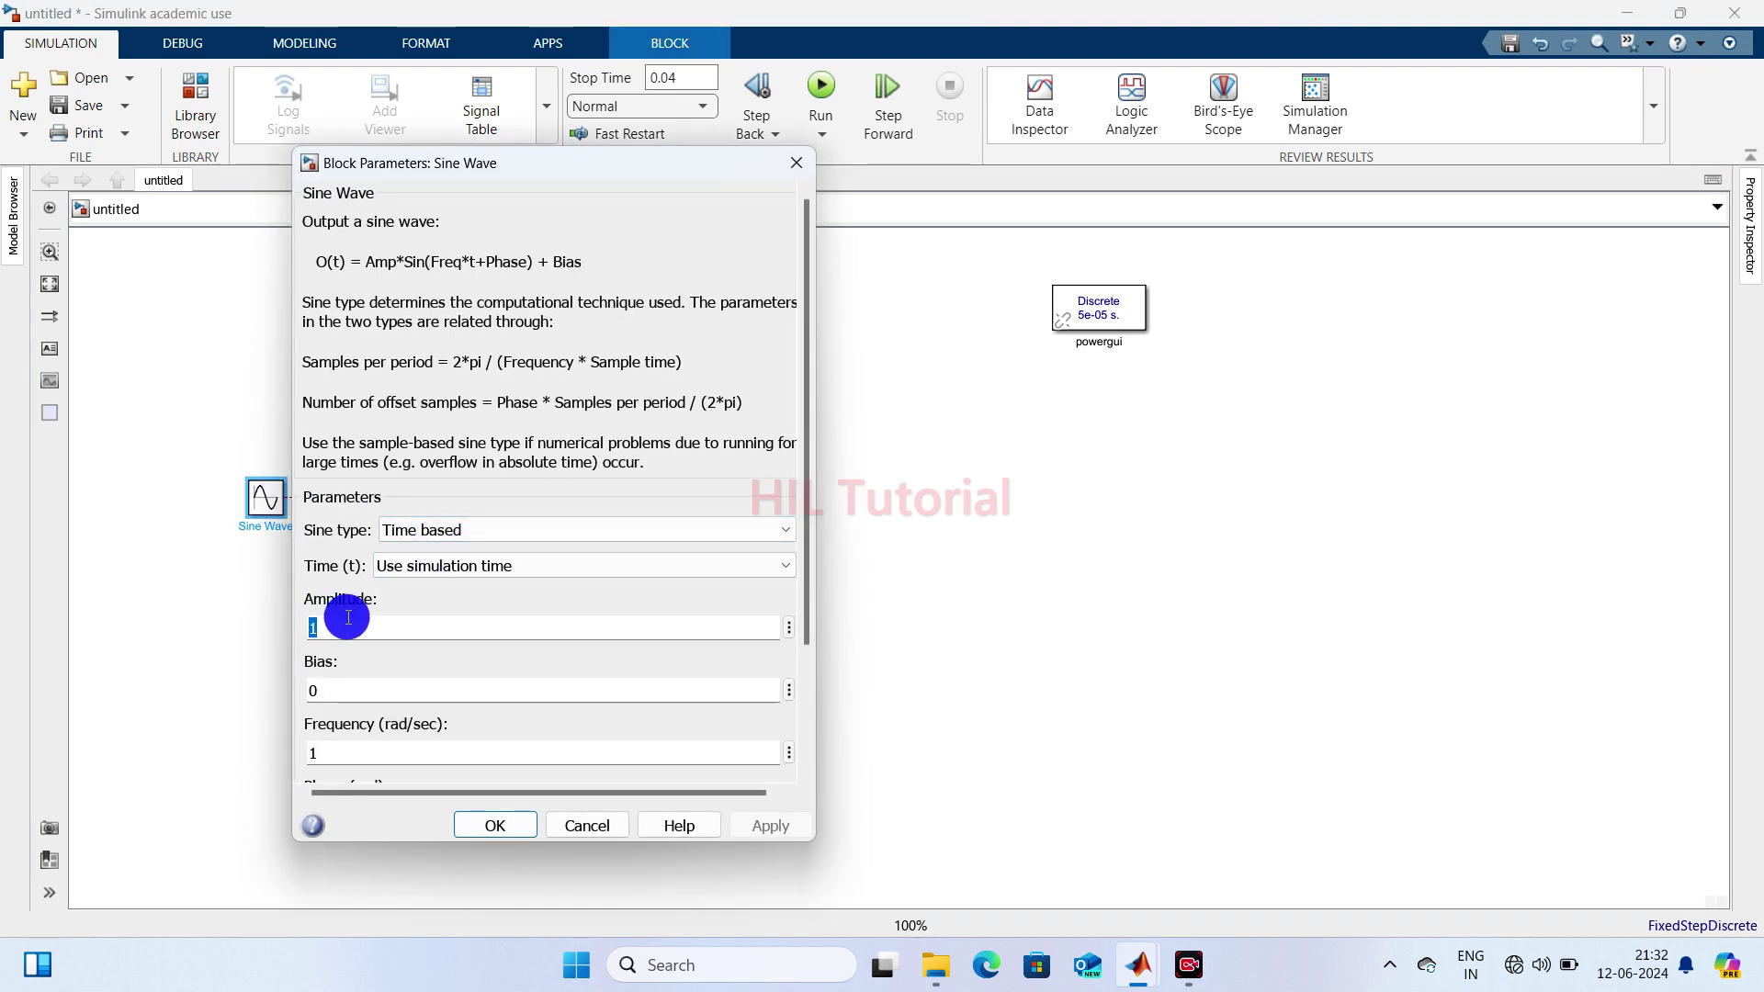
{"action": "type", "text": "230"}
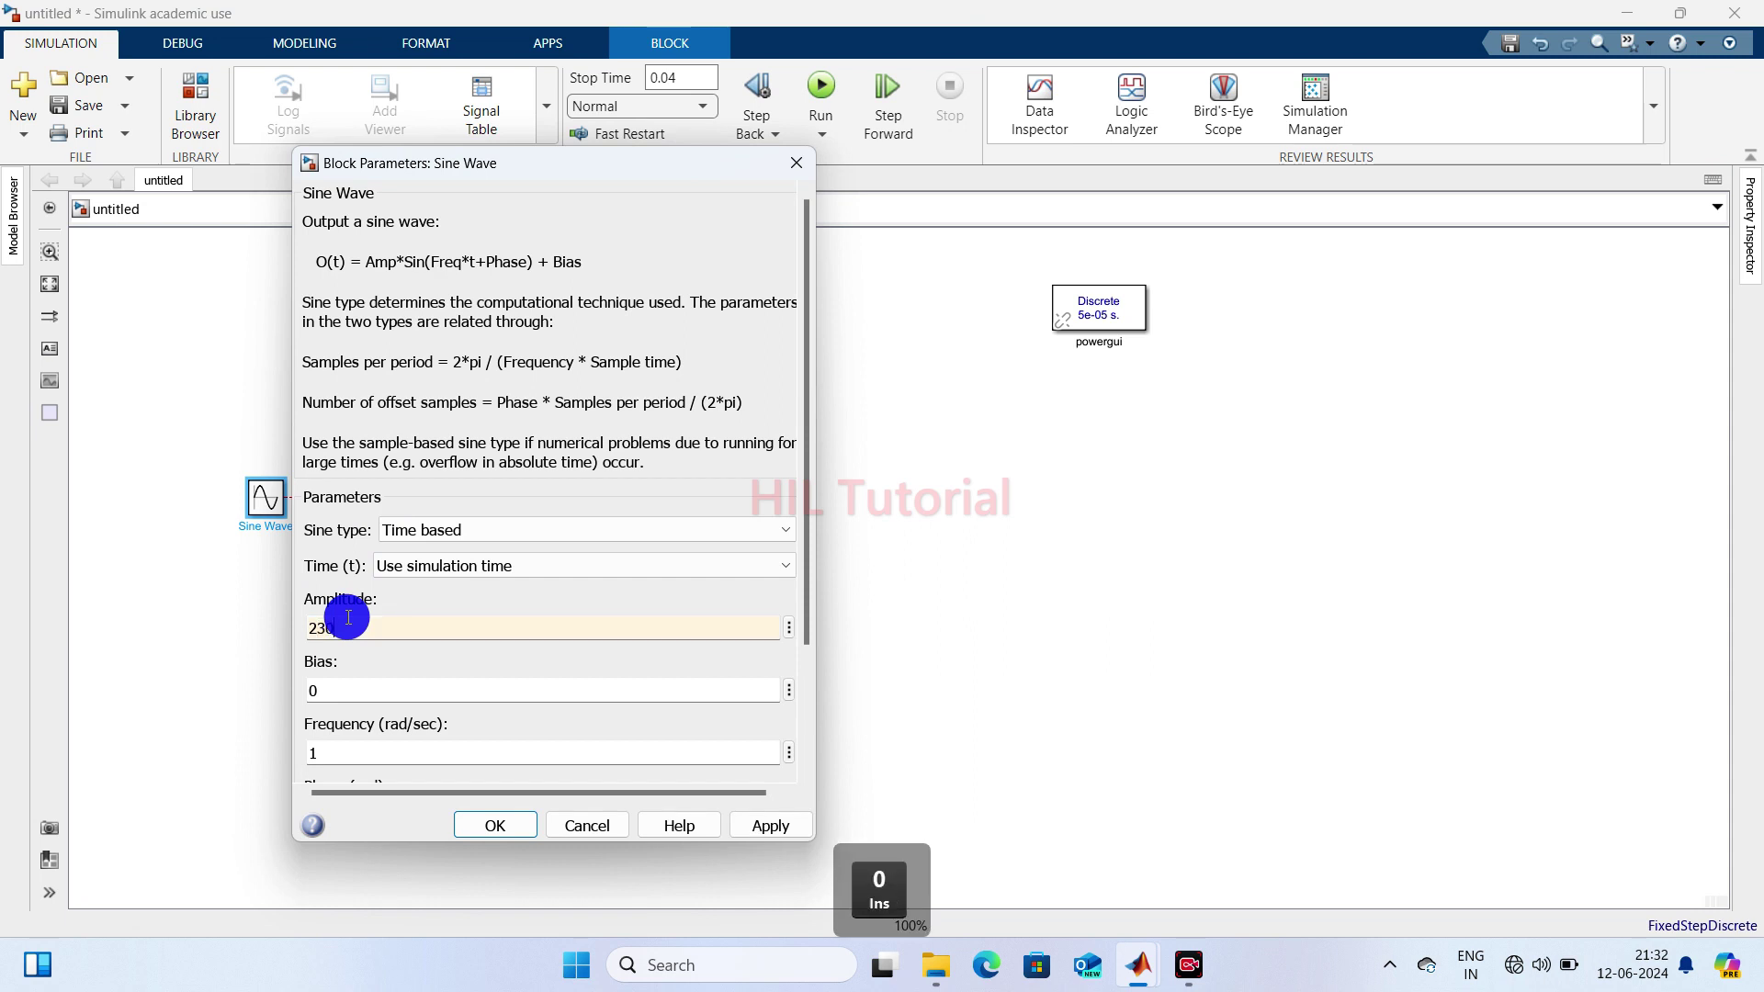
{"action": "type", "text": "*sqrt"}
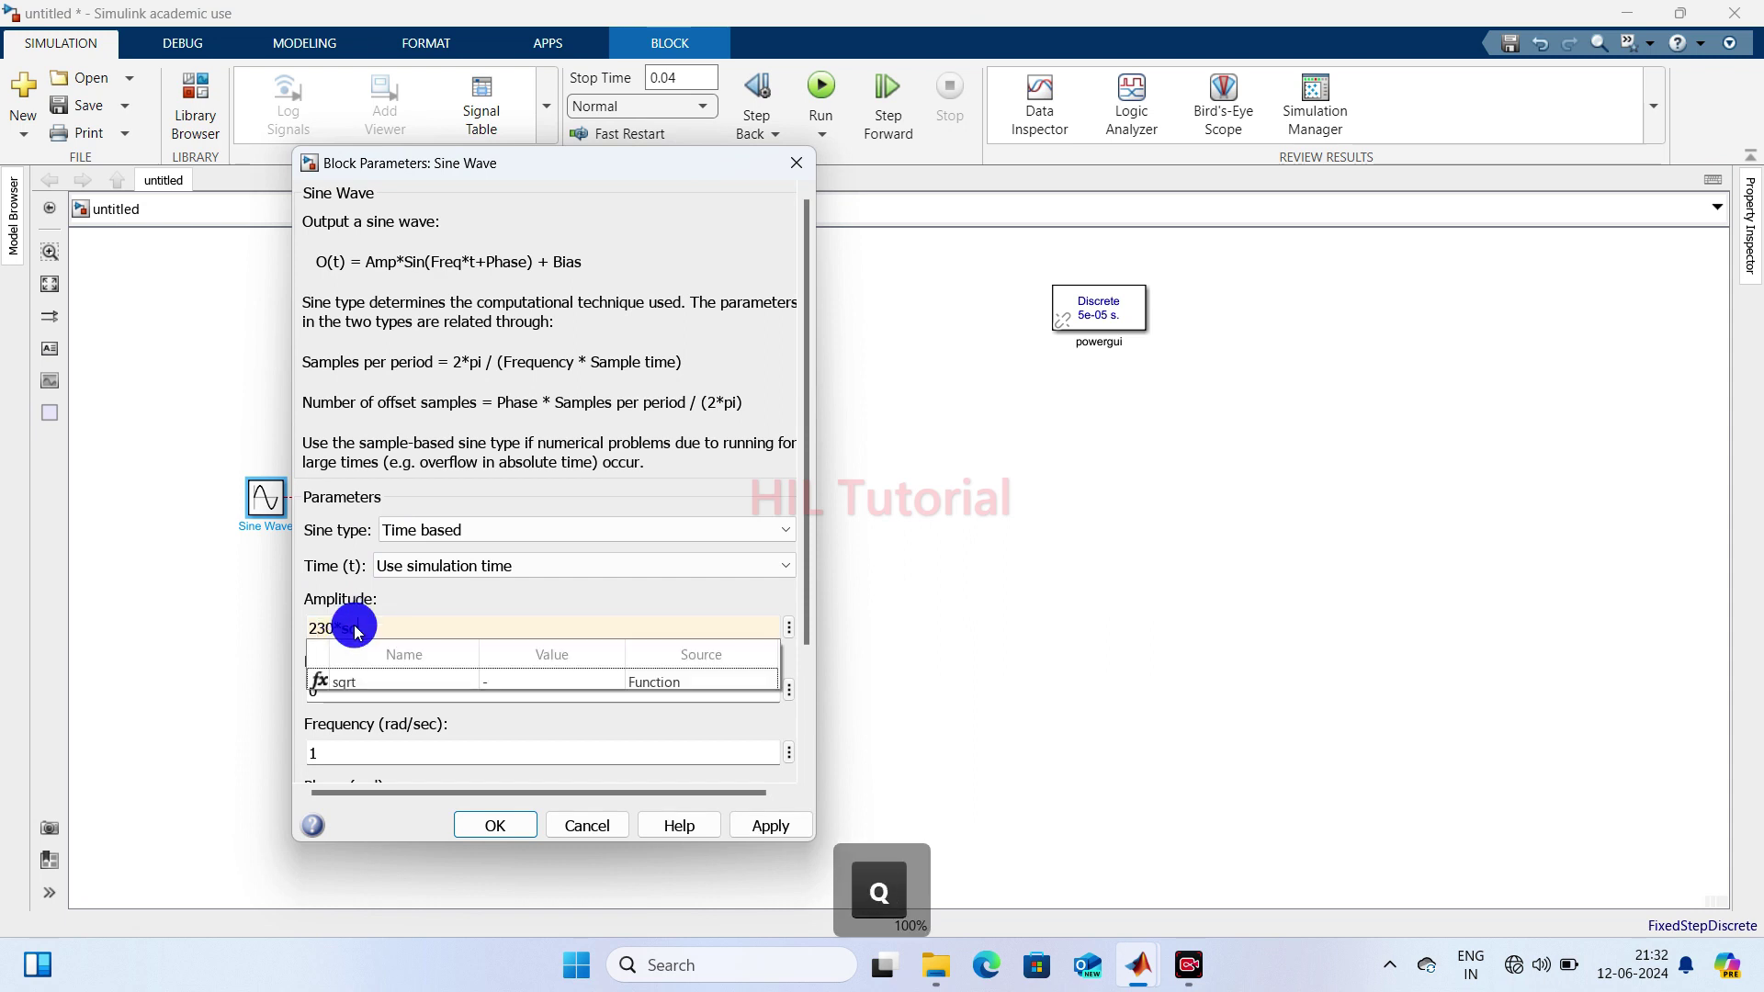
{"action": "type", "text": "(2"}
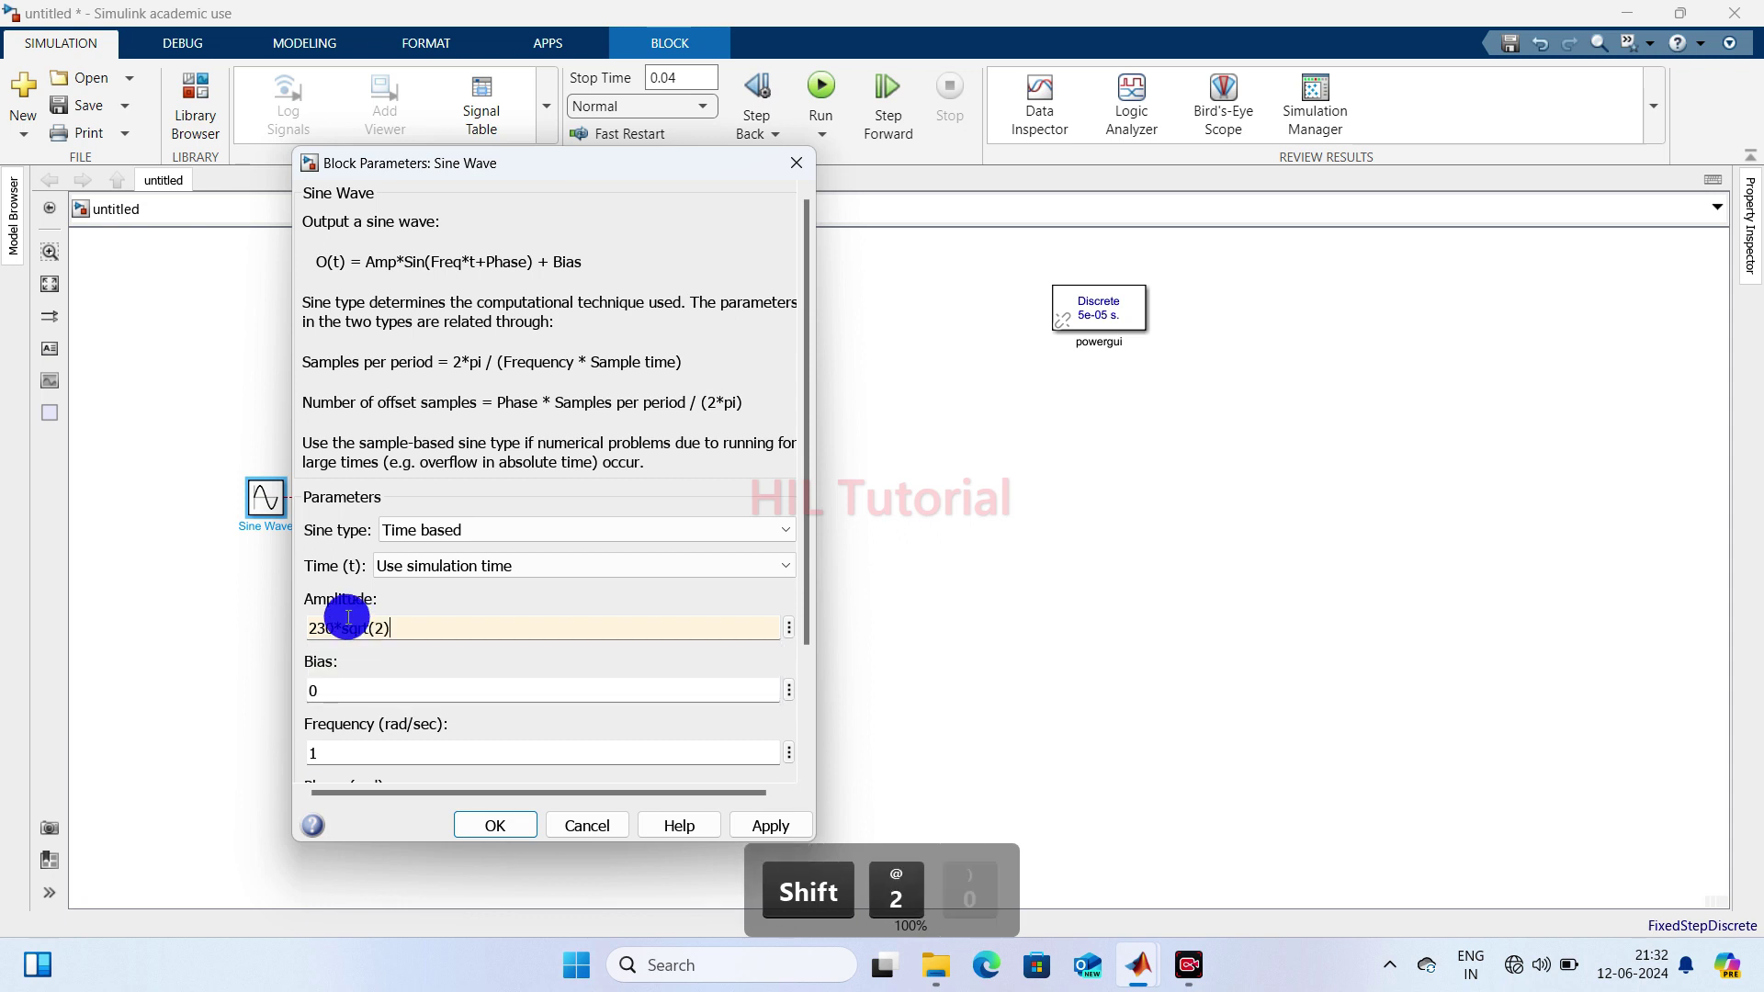
{"action": "type", "text": ")"}
{"action": "left_click_drag", "start_coordinate": [810, 590], "coordinate": [801, 720]}
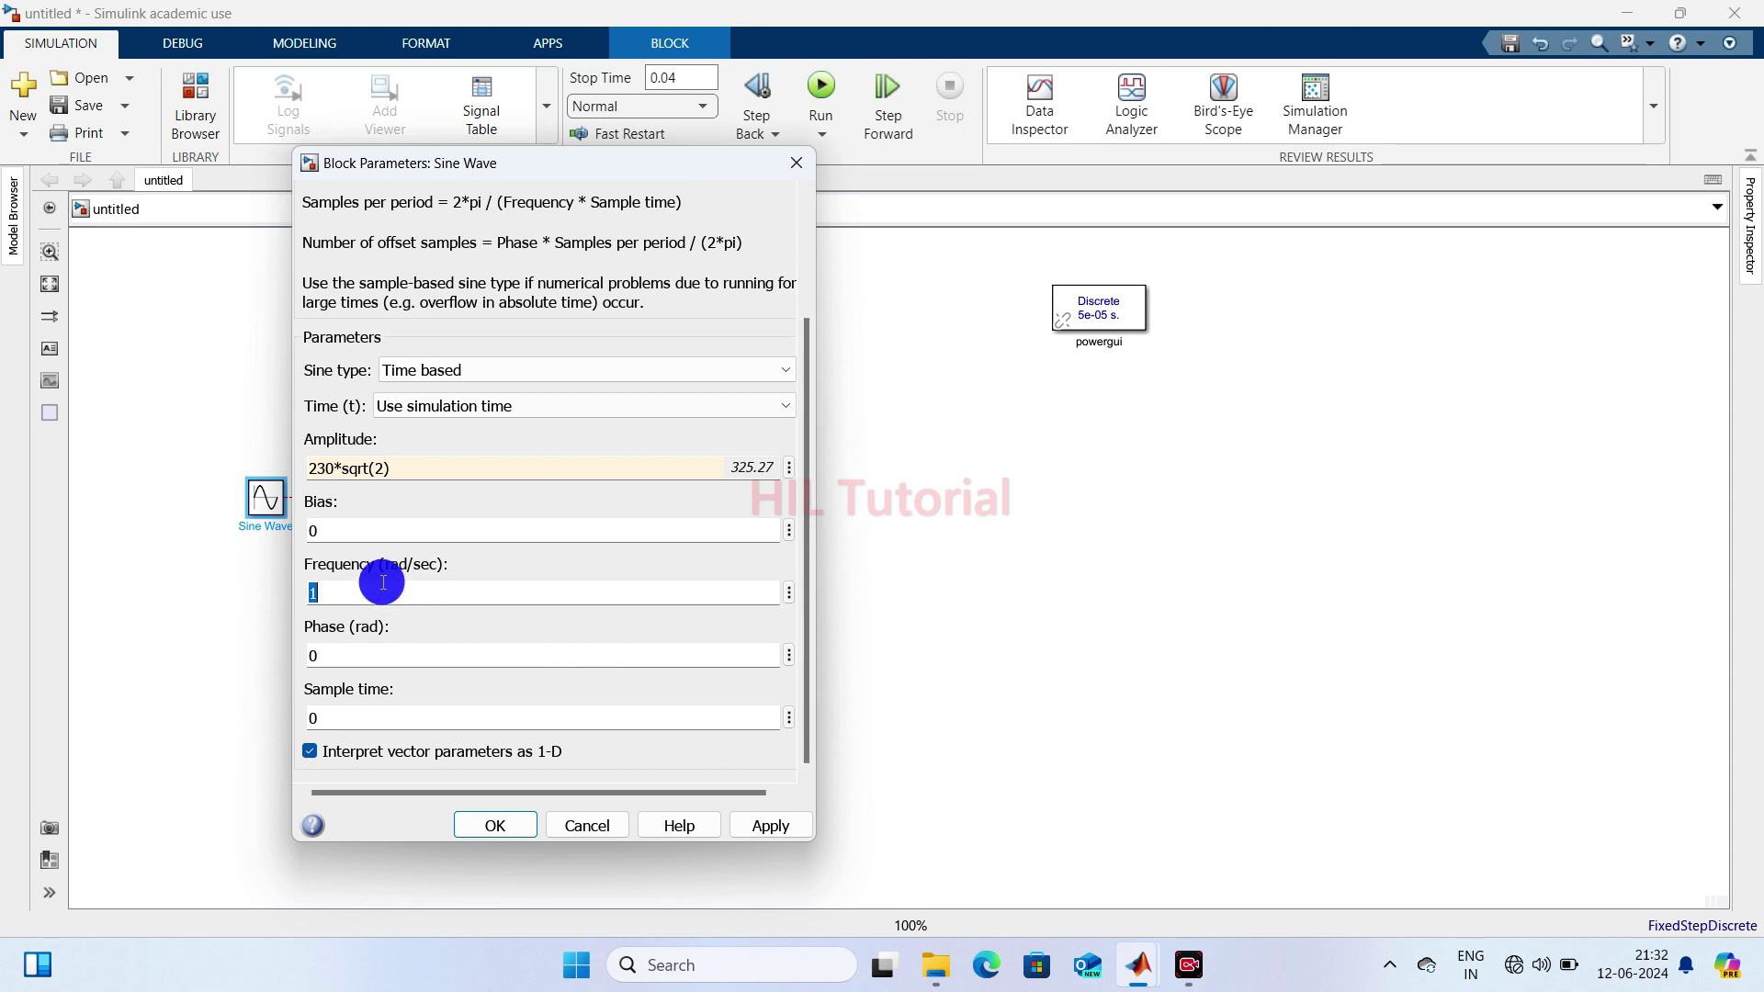
{"action": "type", "text": "2*pi"}
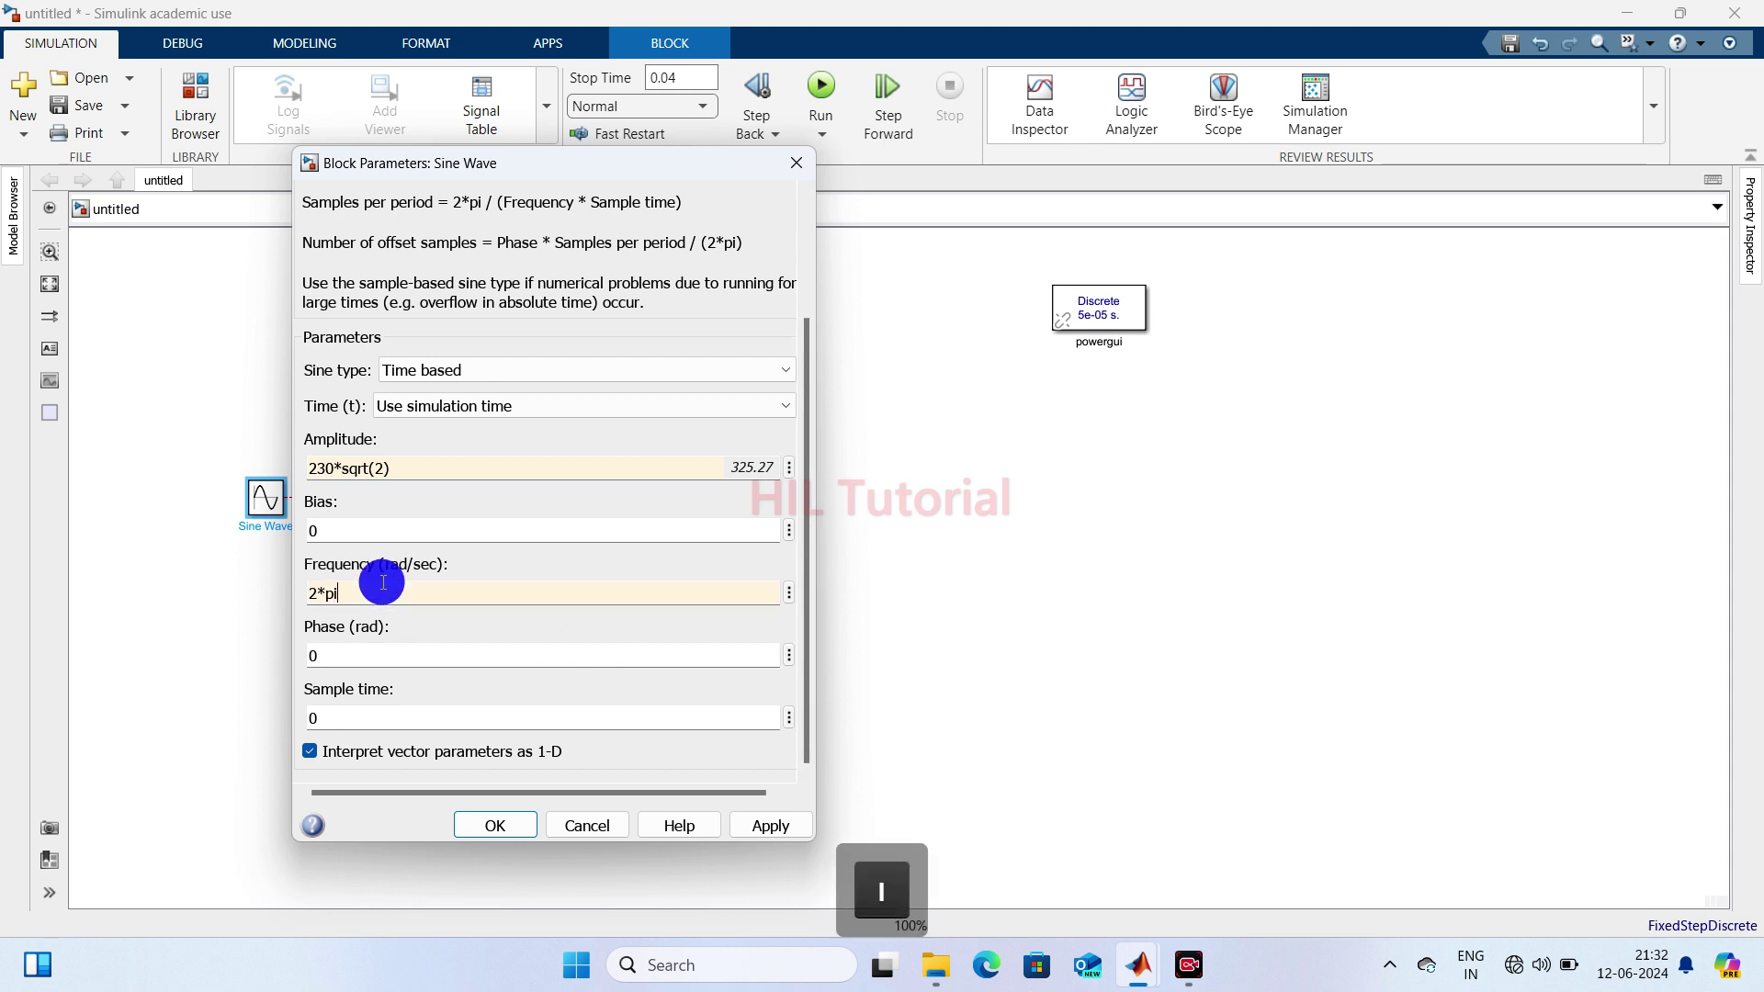
{"action": "type", "text": "*50"}
{"action": "double_click", "coordinate": [359, 716]}
{"action": "type", "text": "5"}
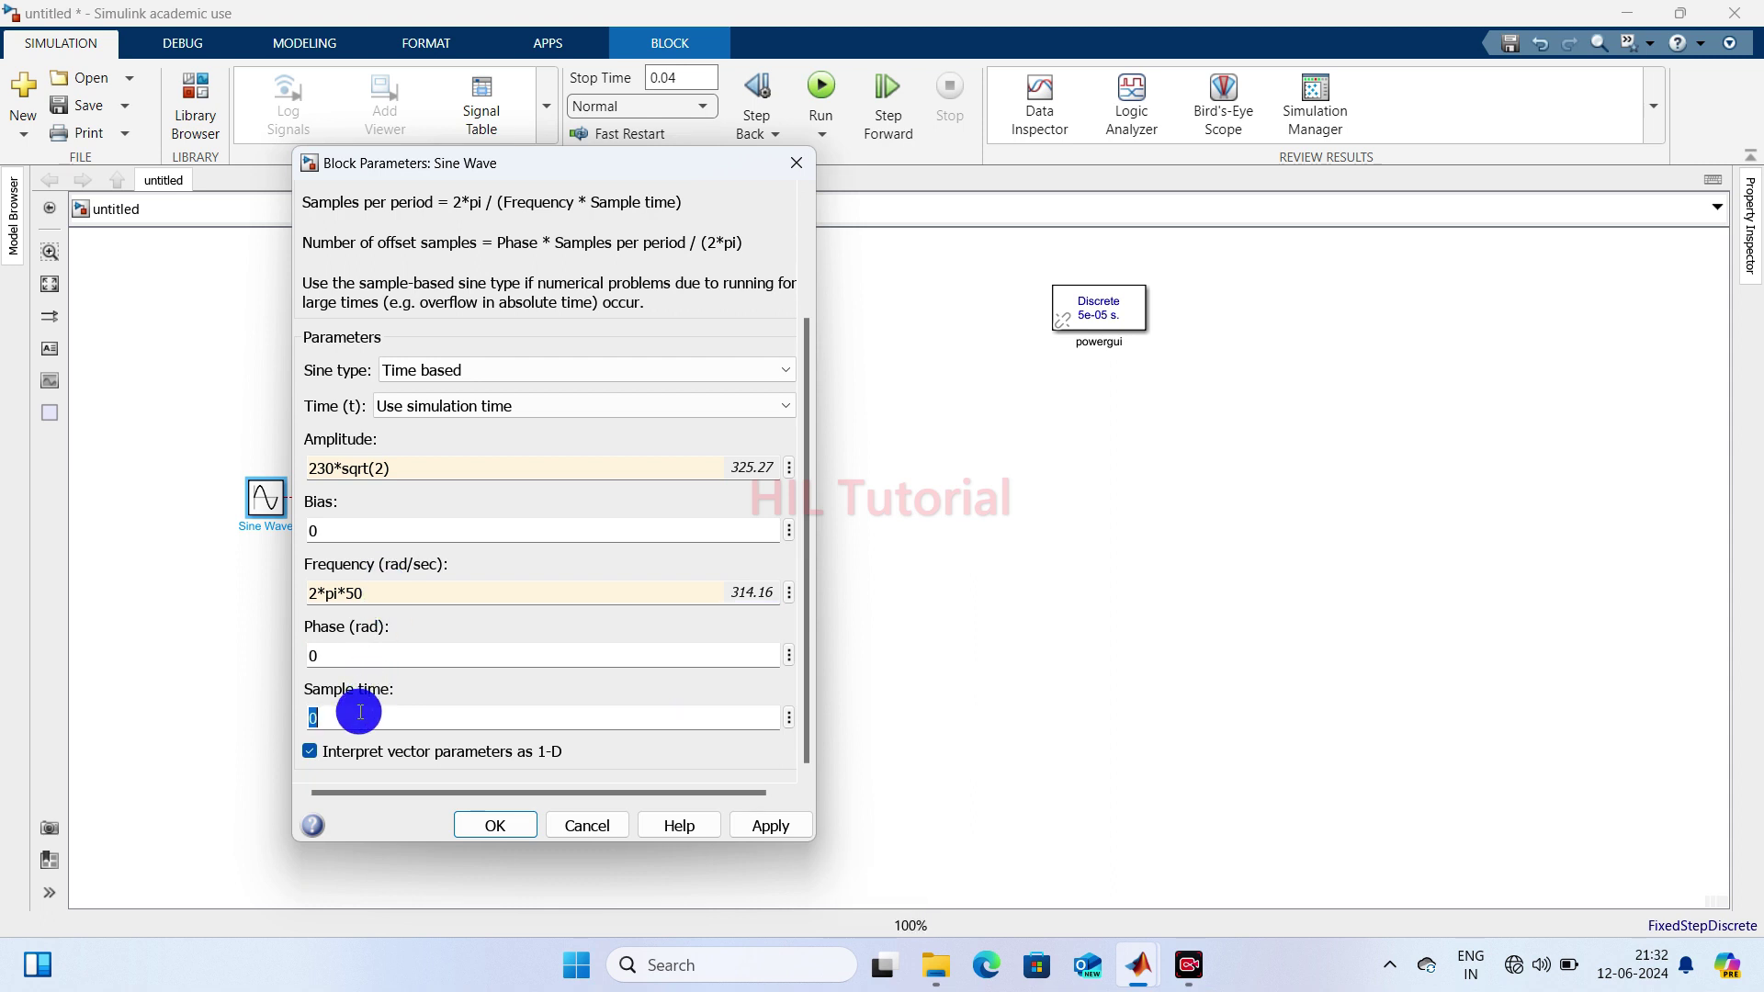
{"action": "type", "text": "0e-6"}
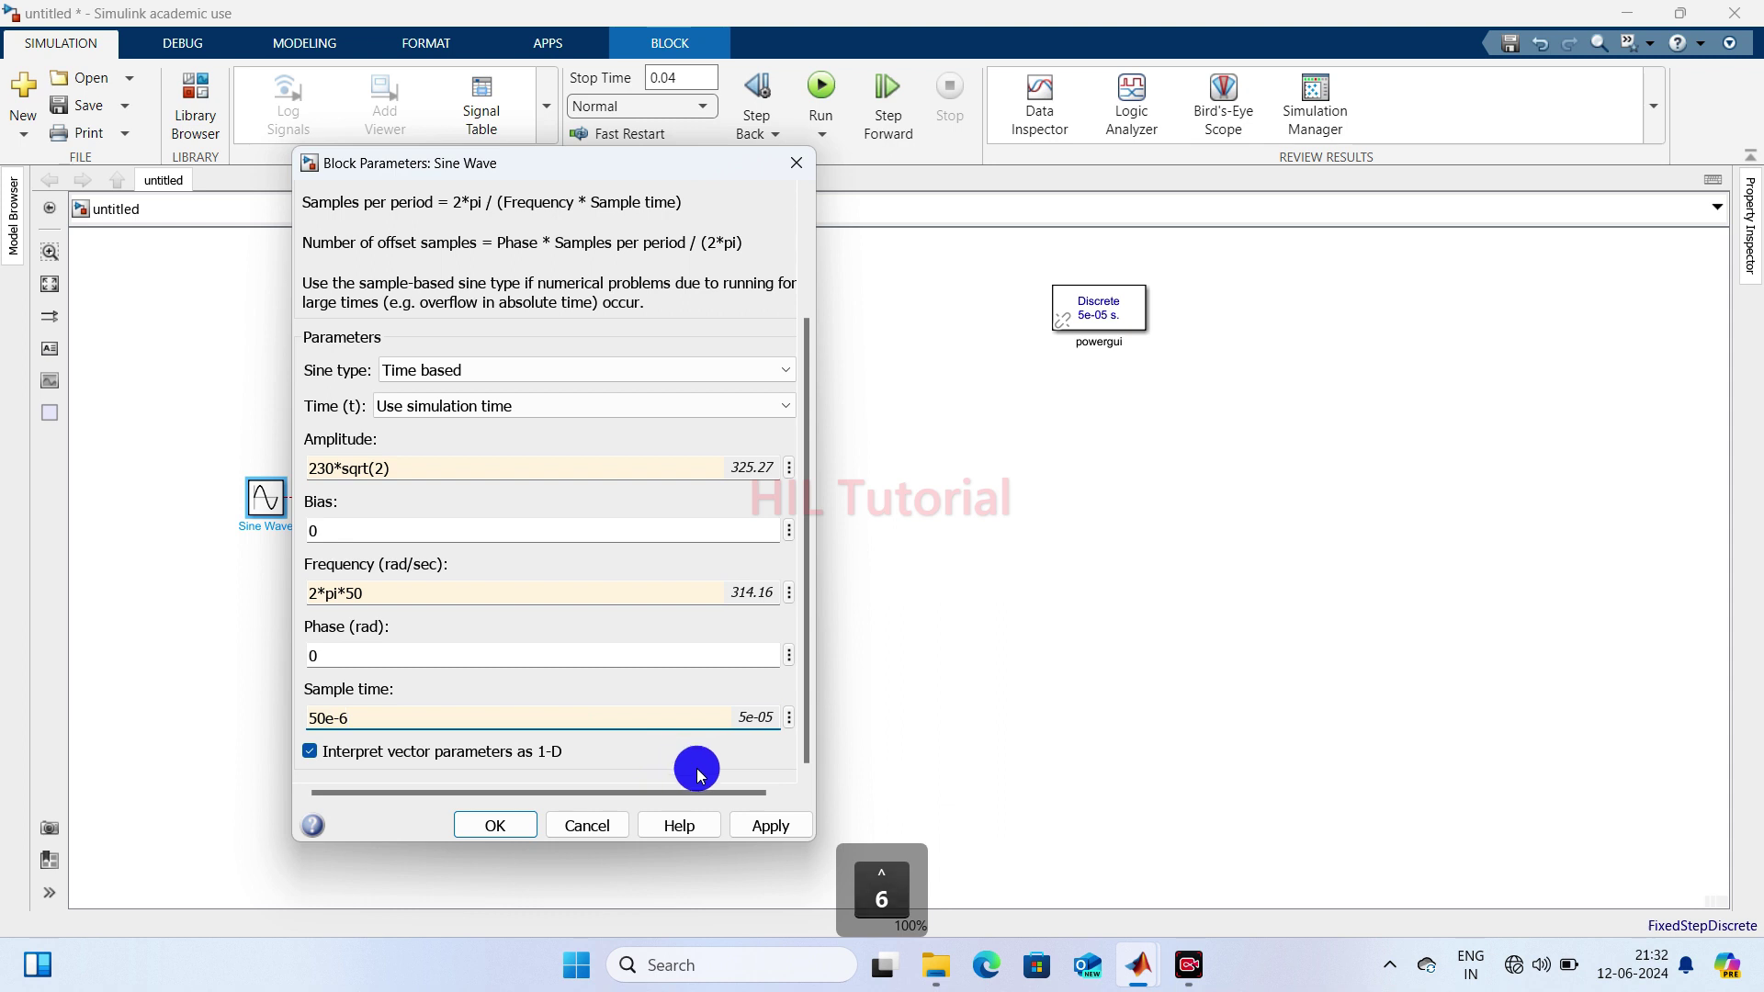
{"action": "left_click", "coordinate": [777, 826]}
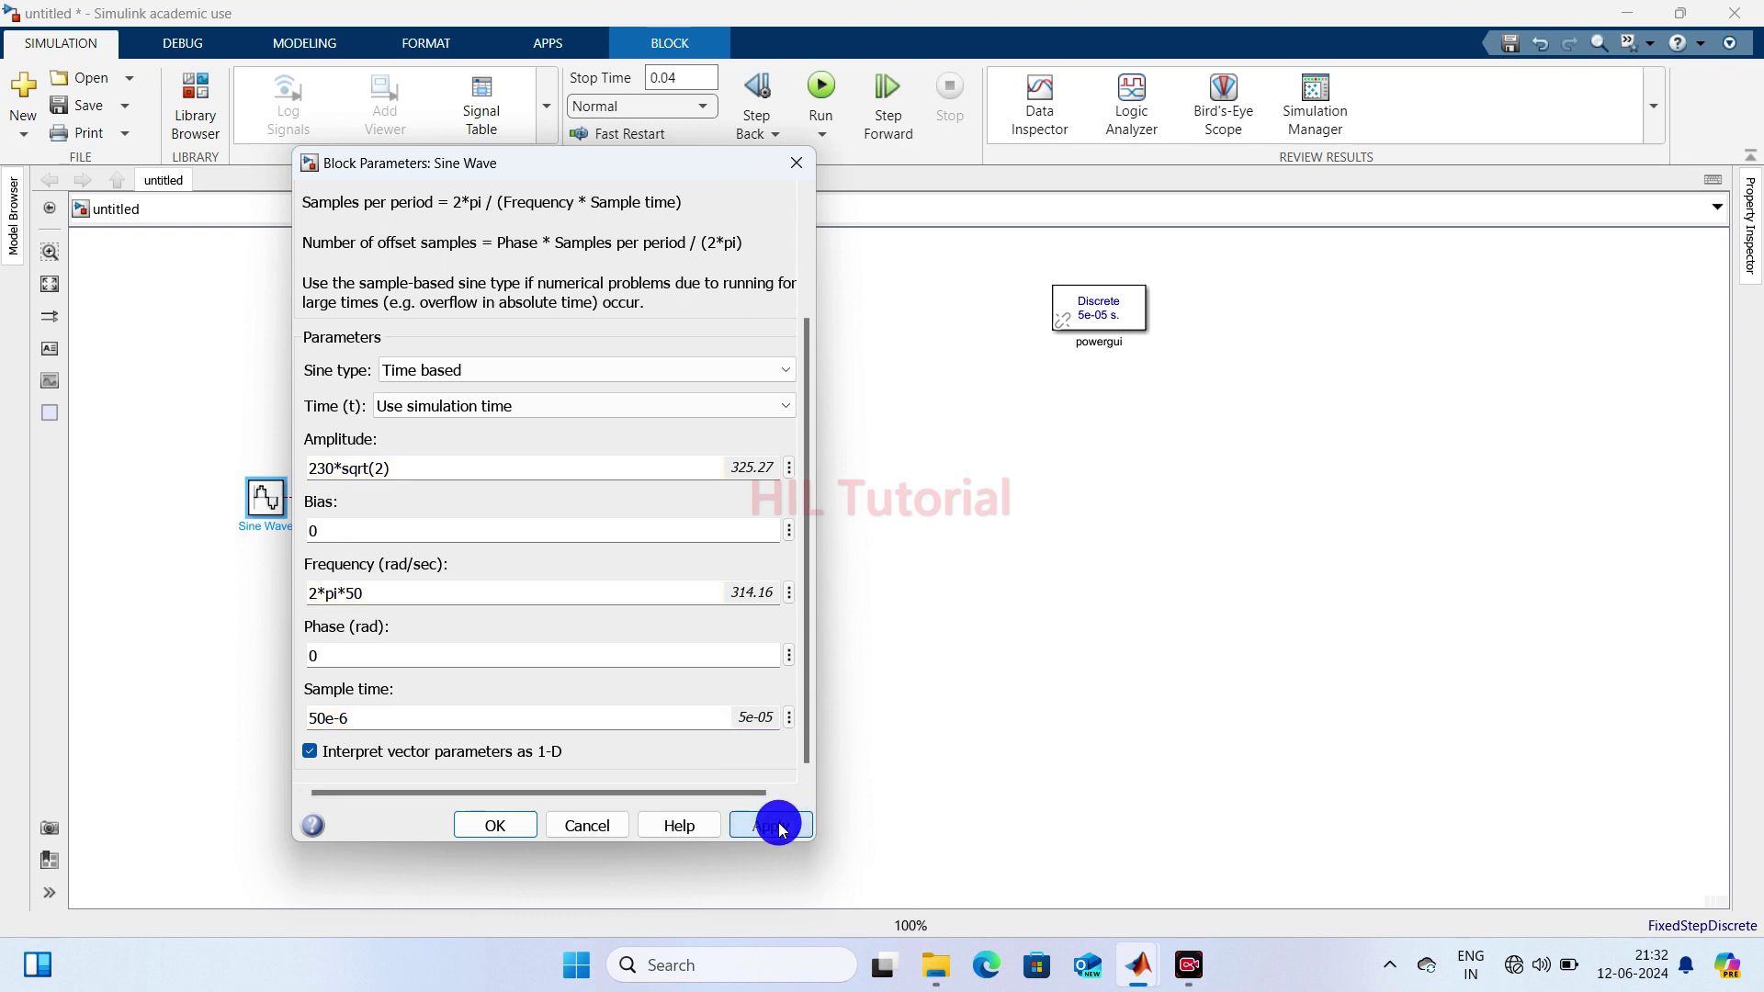
{"action": "left_click", "coordinate": [493, 826]}
- Line up the Sine Wave copies under the fundamental sine block
{"action": "left_click_drag", "start_coordinate": [291, 497], "coordinate": [260, 776]}
{"action": "left_click_drag", "start_coordinate": [263, 691], "coordinate": [262, 643]}
{"action": "left_click_drag", "start_coordinate": [266, 762], "coordinate": [266, 723]}
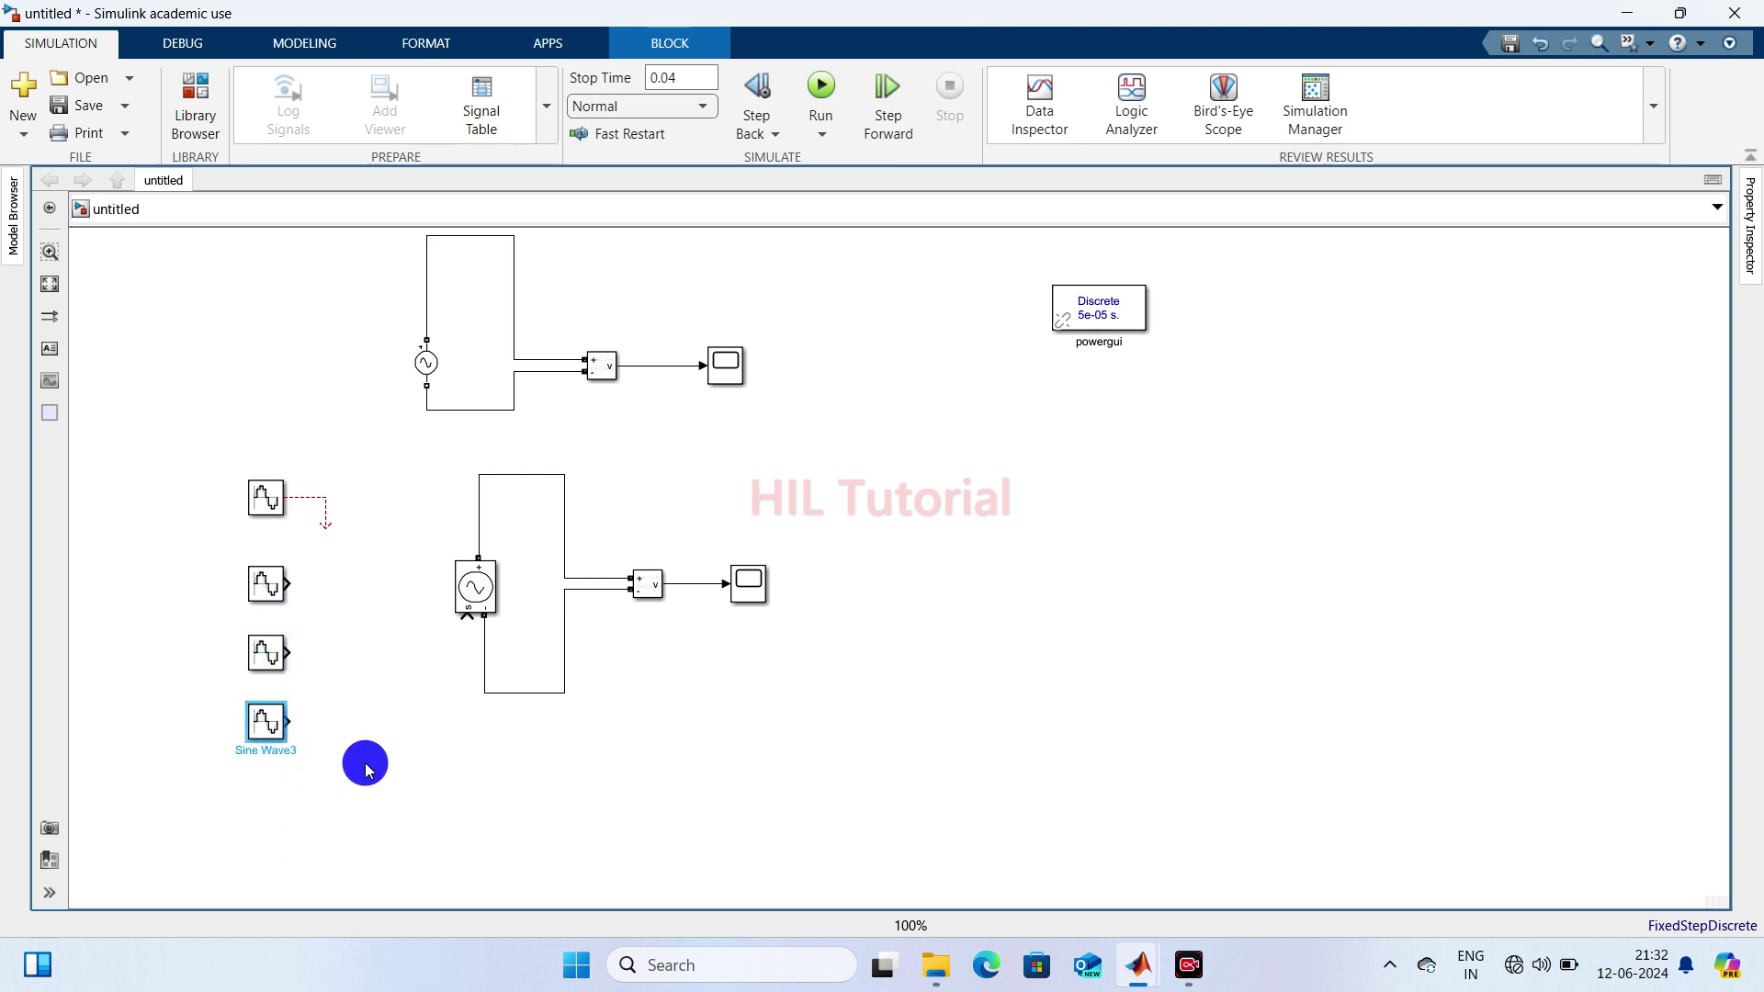
- Comment out the three harmonic sine blocks and wire the fundamental into the Controlled Voltage Source
{"action": "left_click_drag", "start_coordinate": [197, 555], "coordinate": [338, 770]}
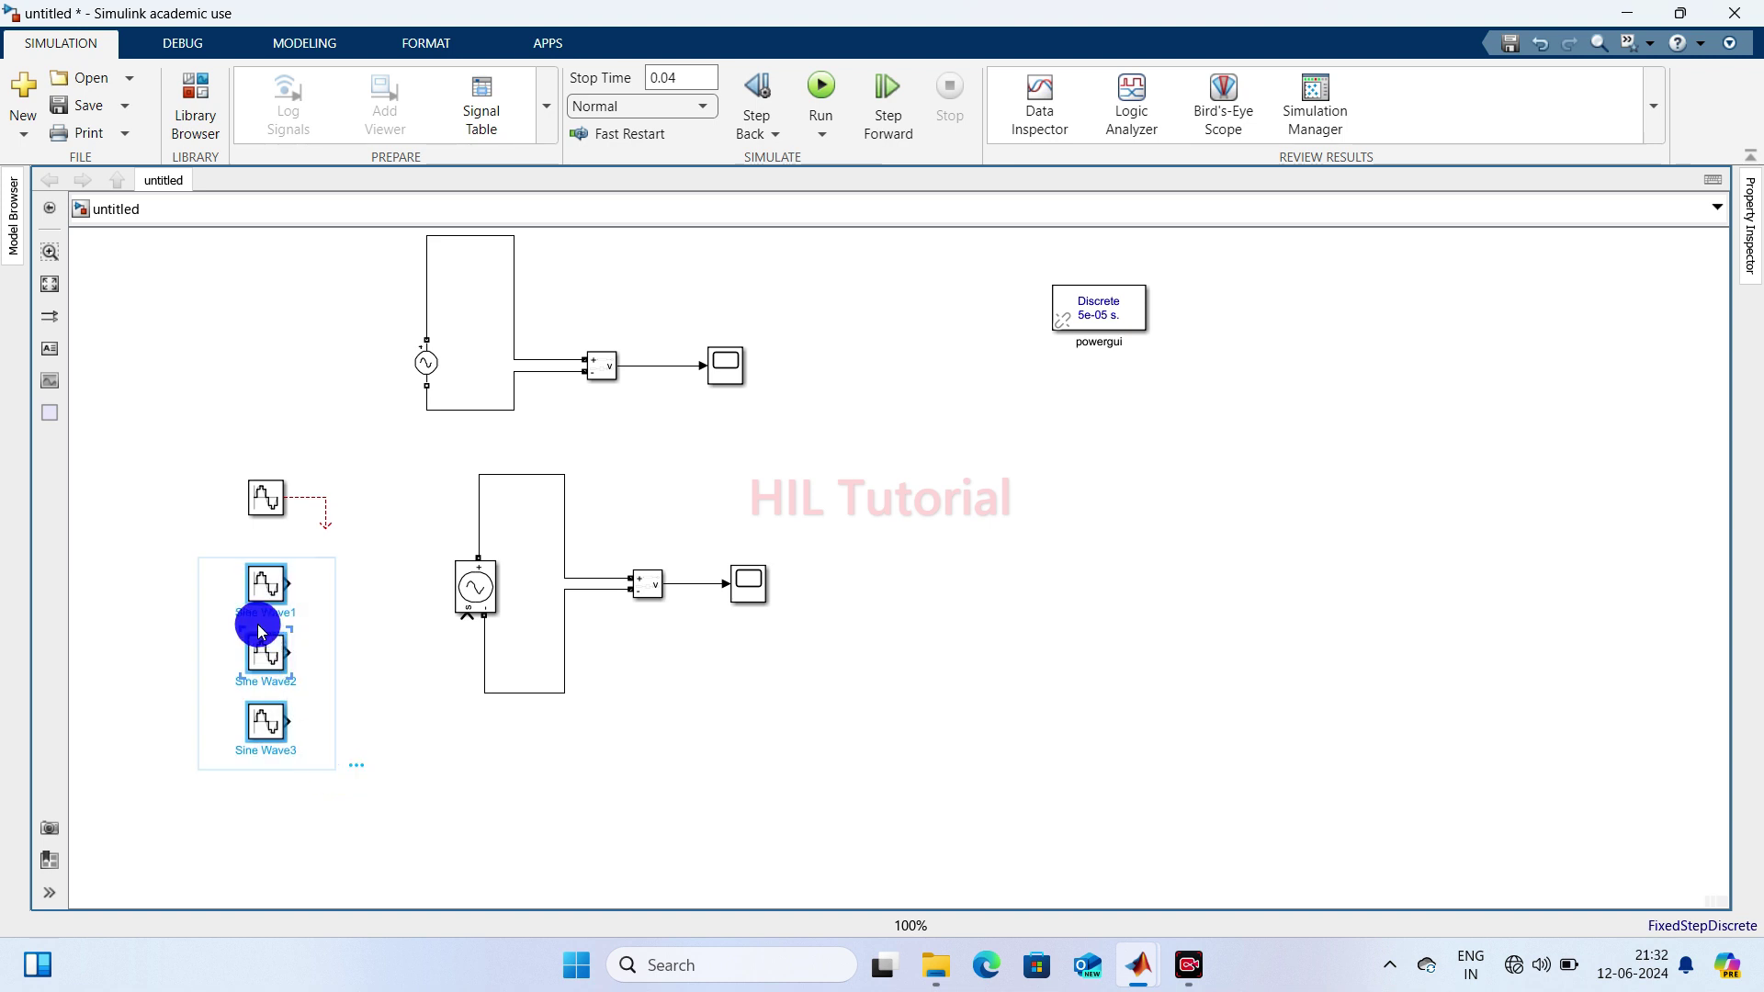
{"action": "left_click_drag", "start_coordinate": [266, 649], "coordinate": [224, 650]}
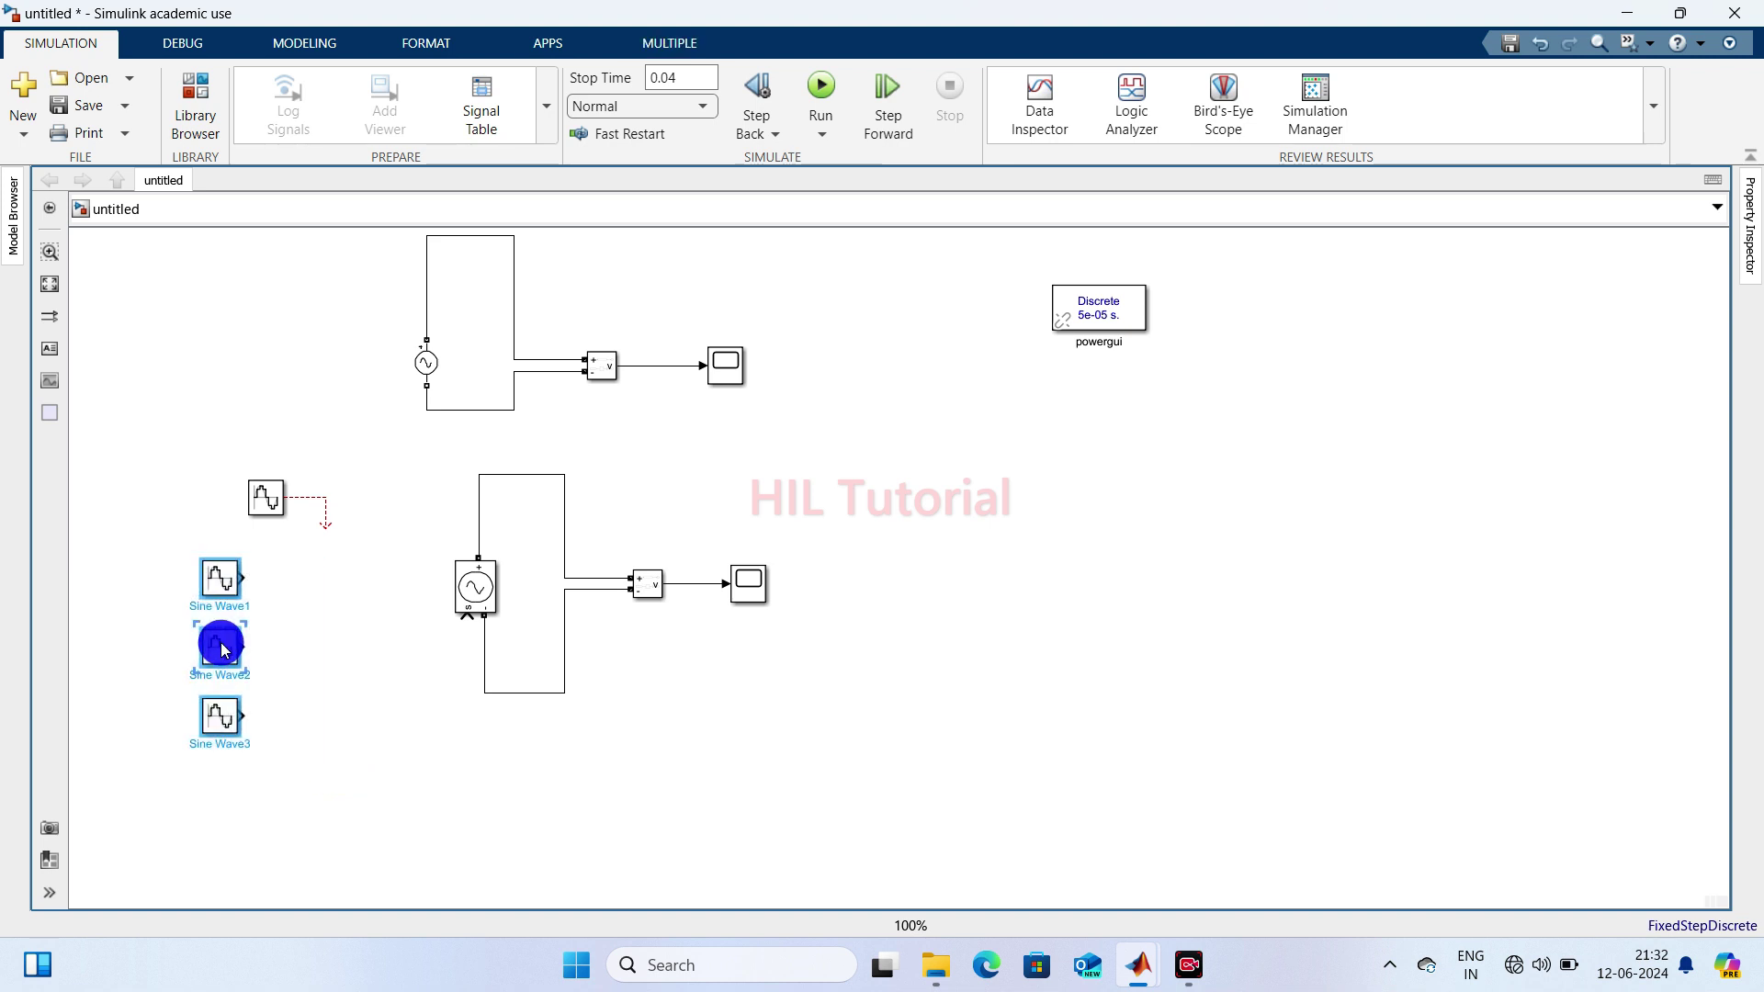
{"action": "right_click", "coordinate": [224, 649]}
{"action": "left_click", "coordinate": [297, 751]}
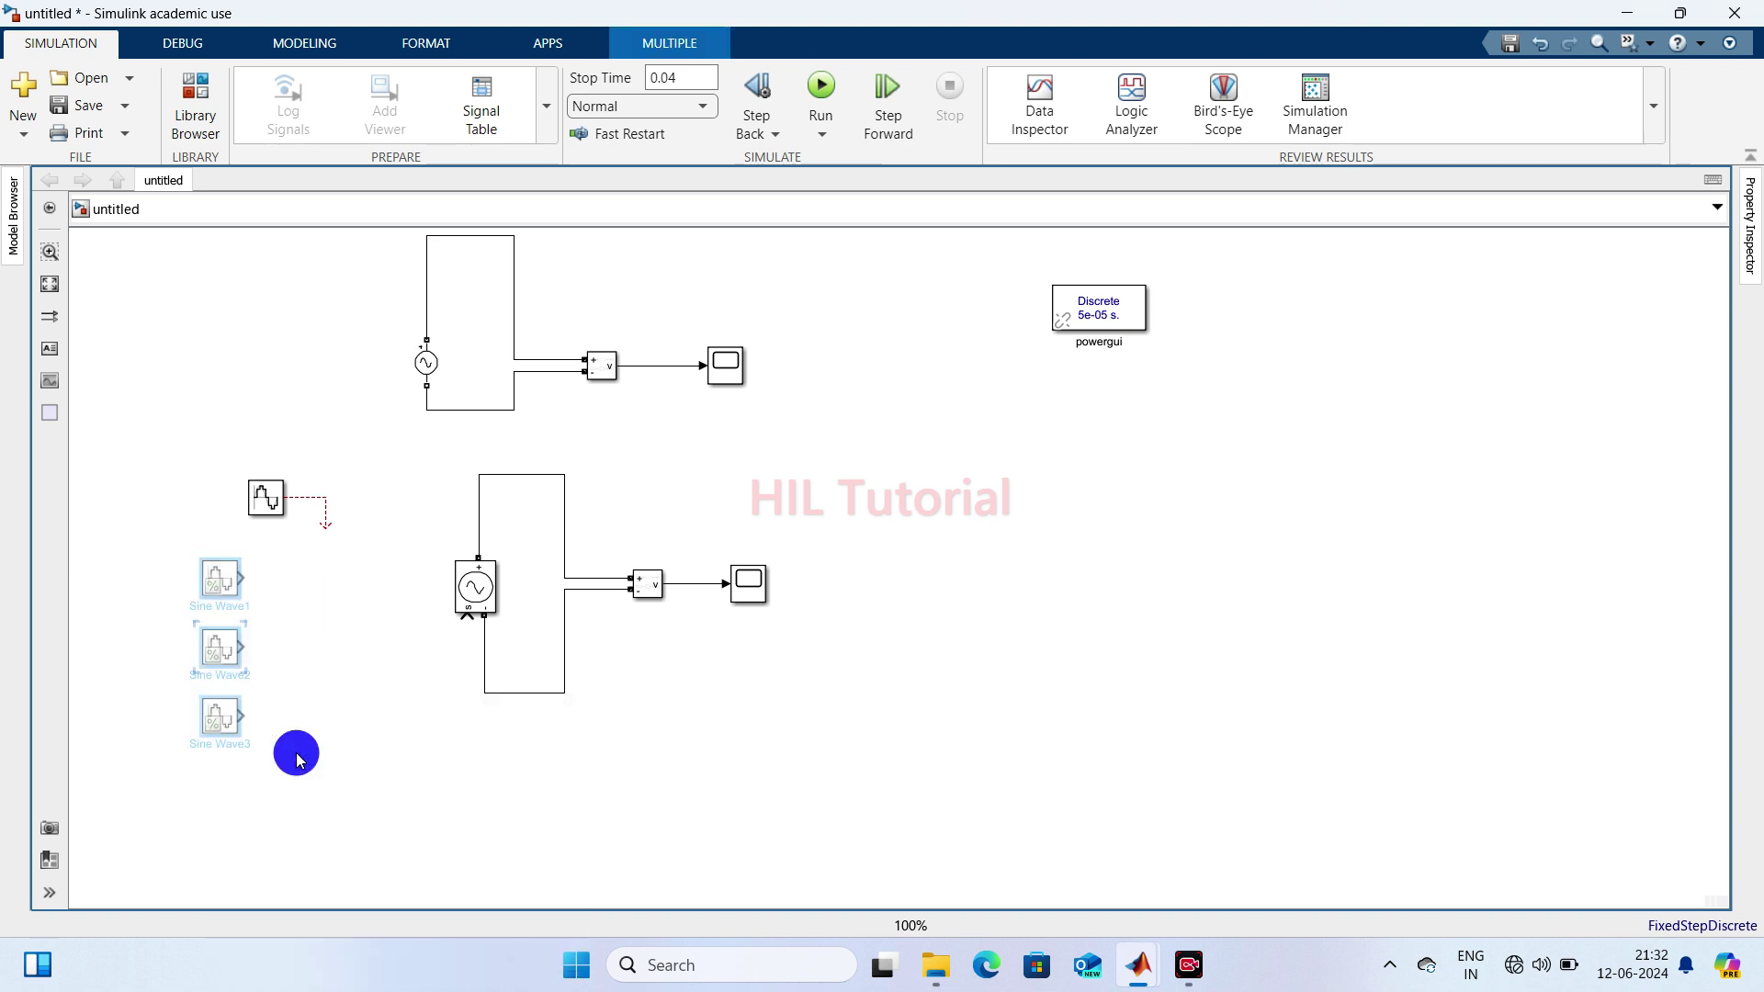
{"action": "left_click_drag", "start_coordinate": [307, 501], "coordinate": [457, 608]}
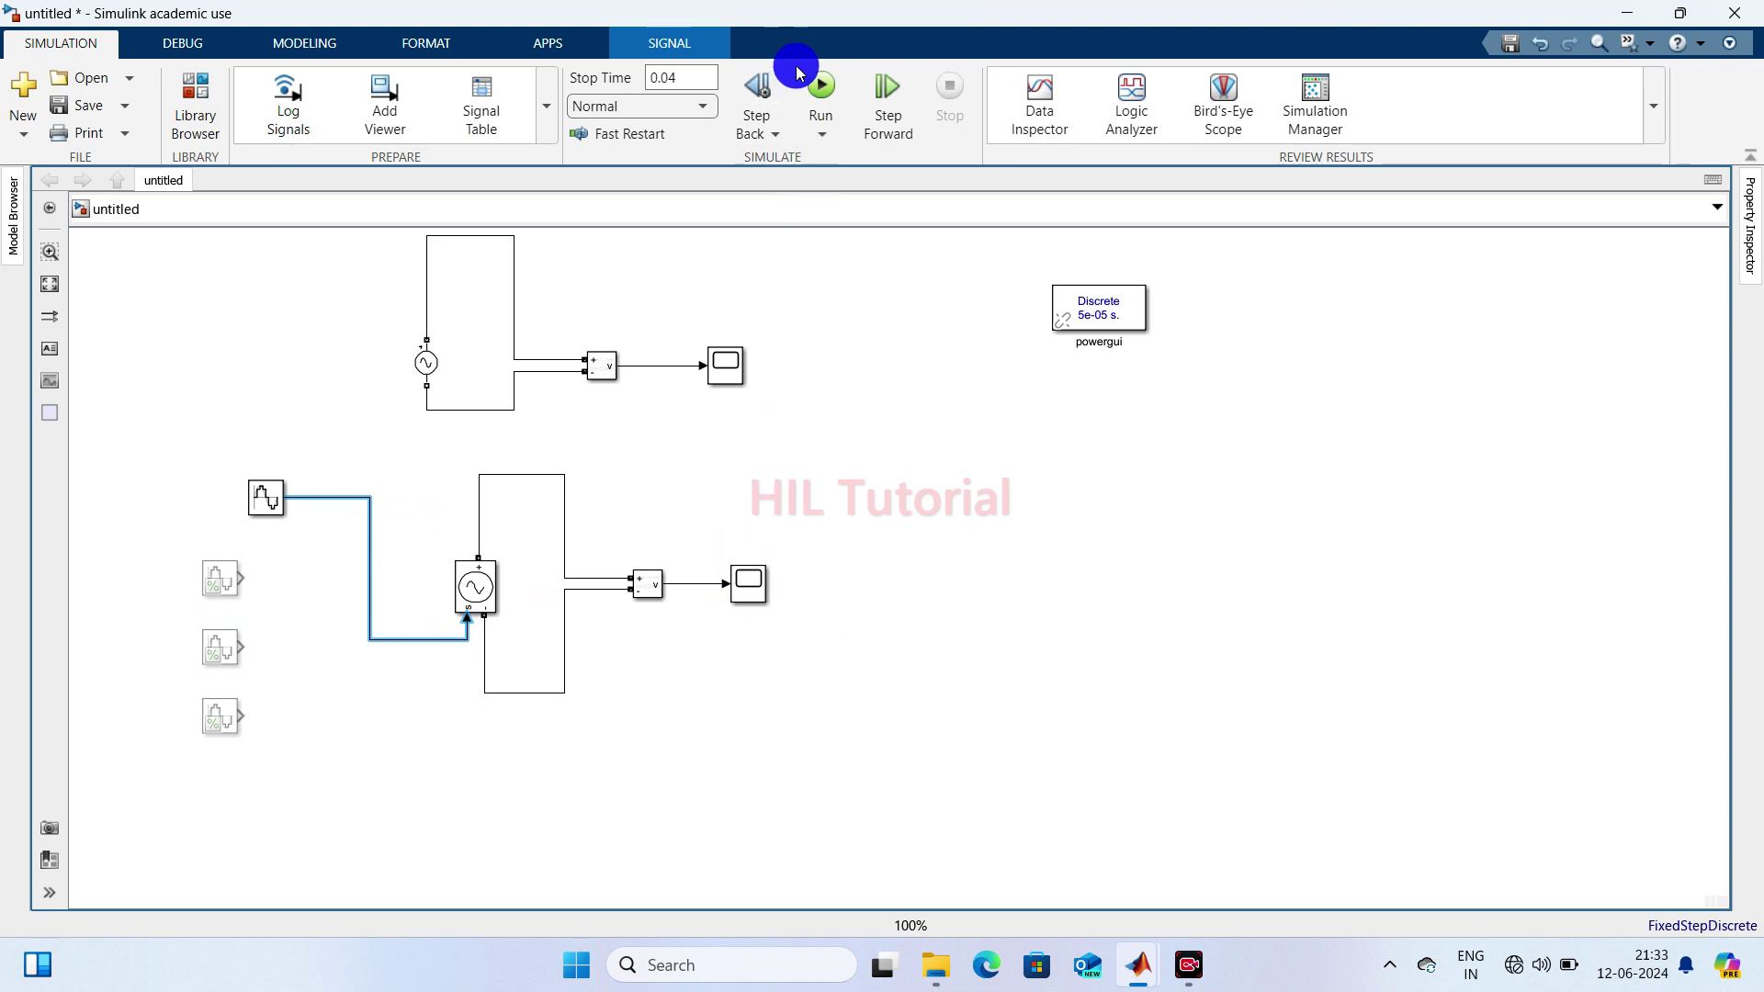
- Run the simulation and view Scope1's ±325 V two-cycle sine, then close it
{"action": "left_click", "coordinate": [820, 95]}
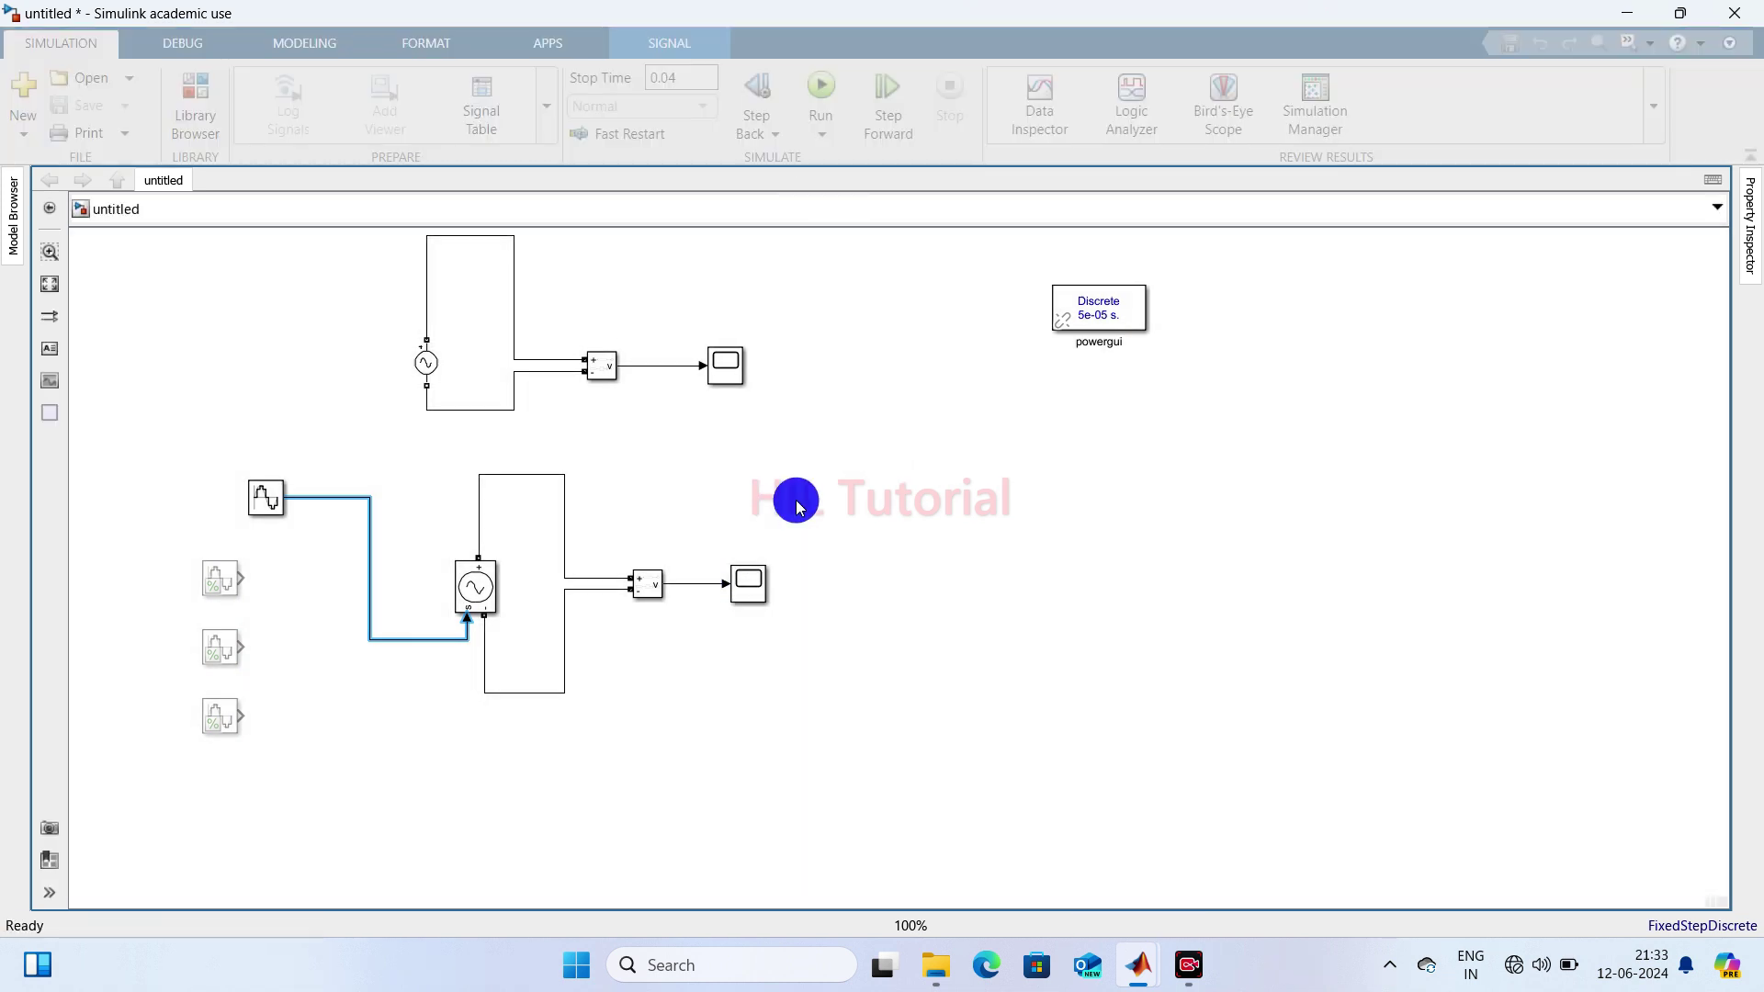
{"action": "left_click", "coordinate": [746, 588]}
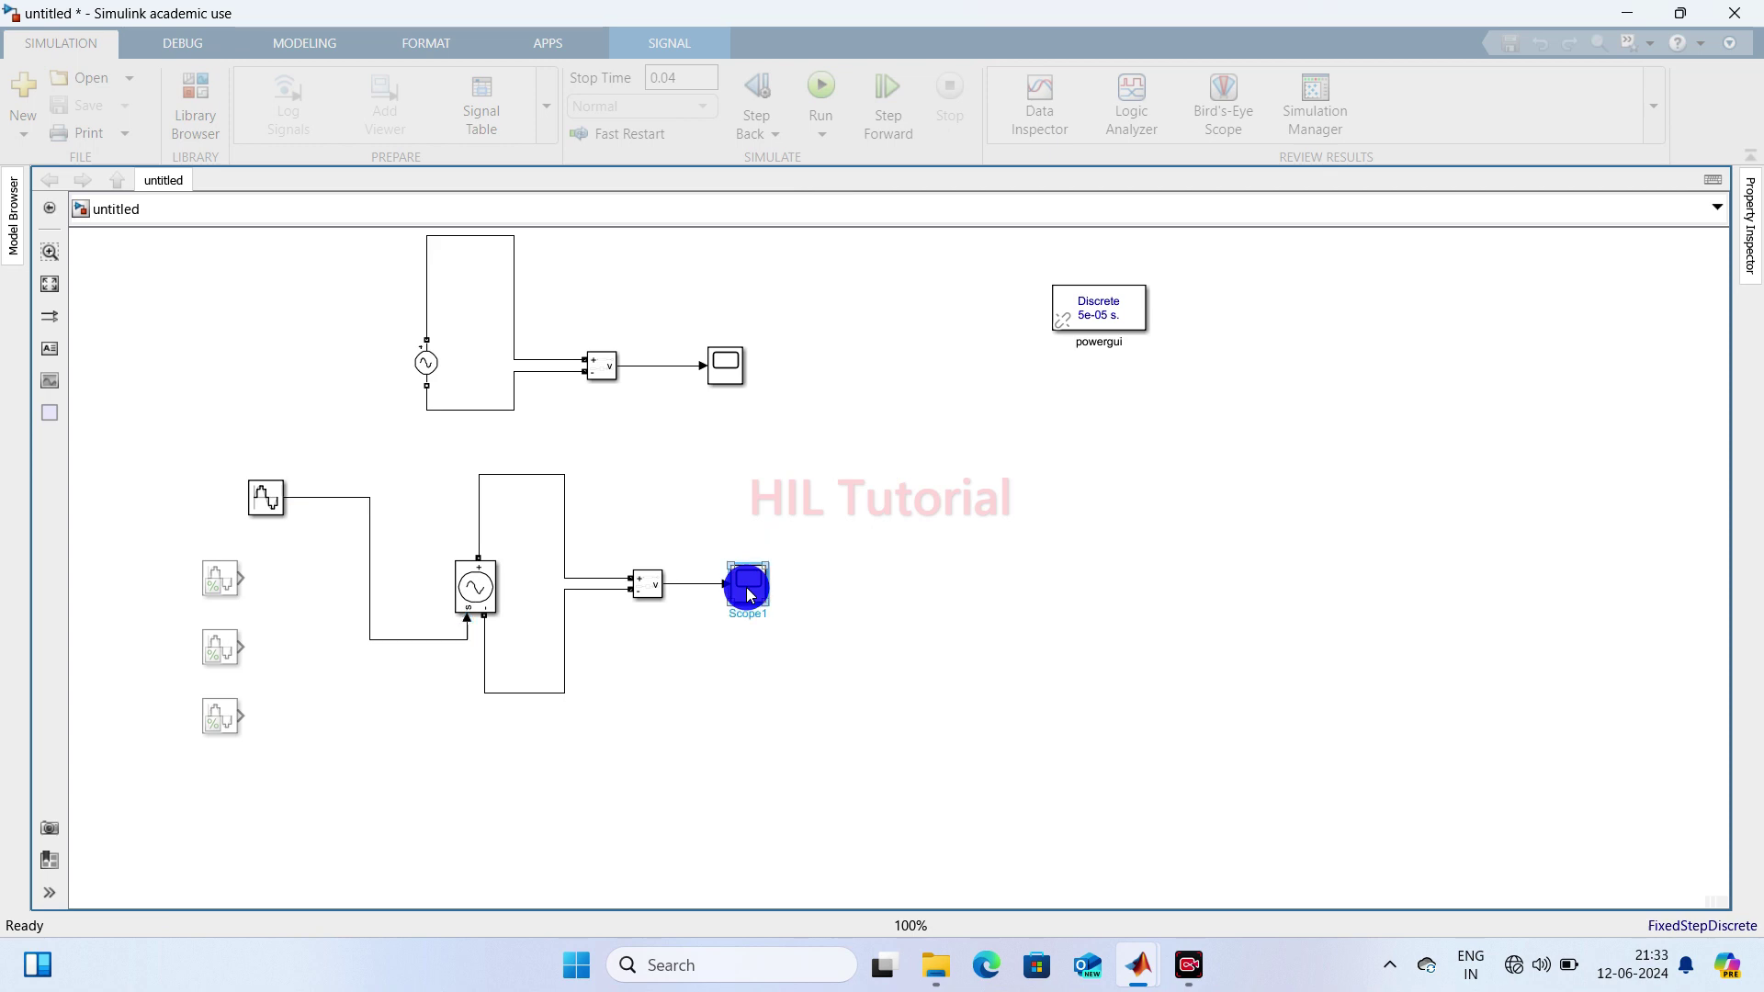
{"action": "double_click", "coordinate": [746, 587]}
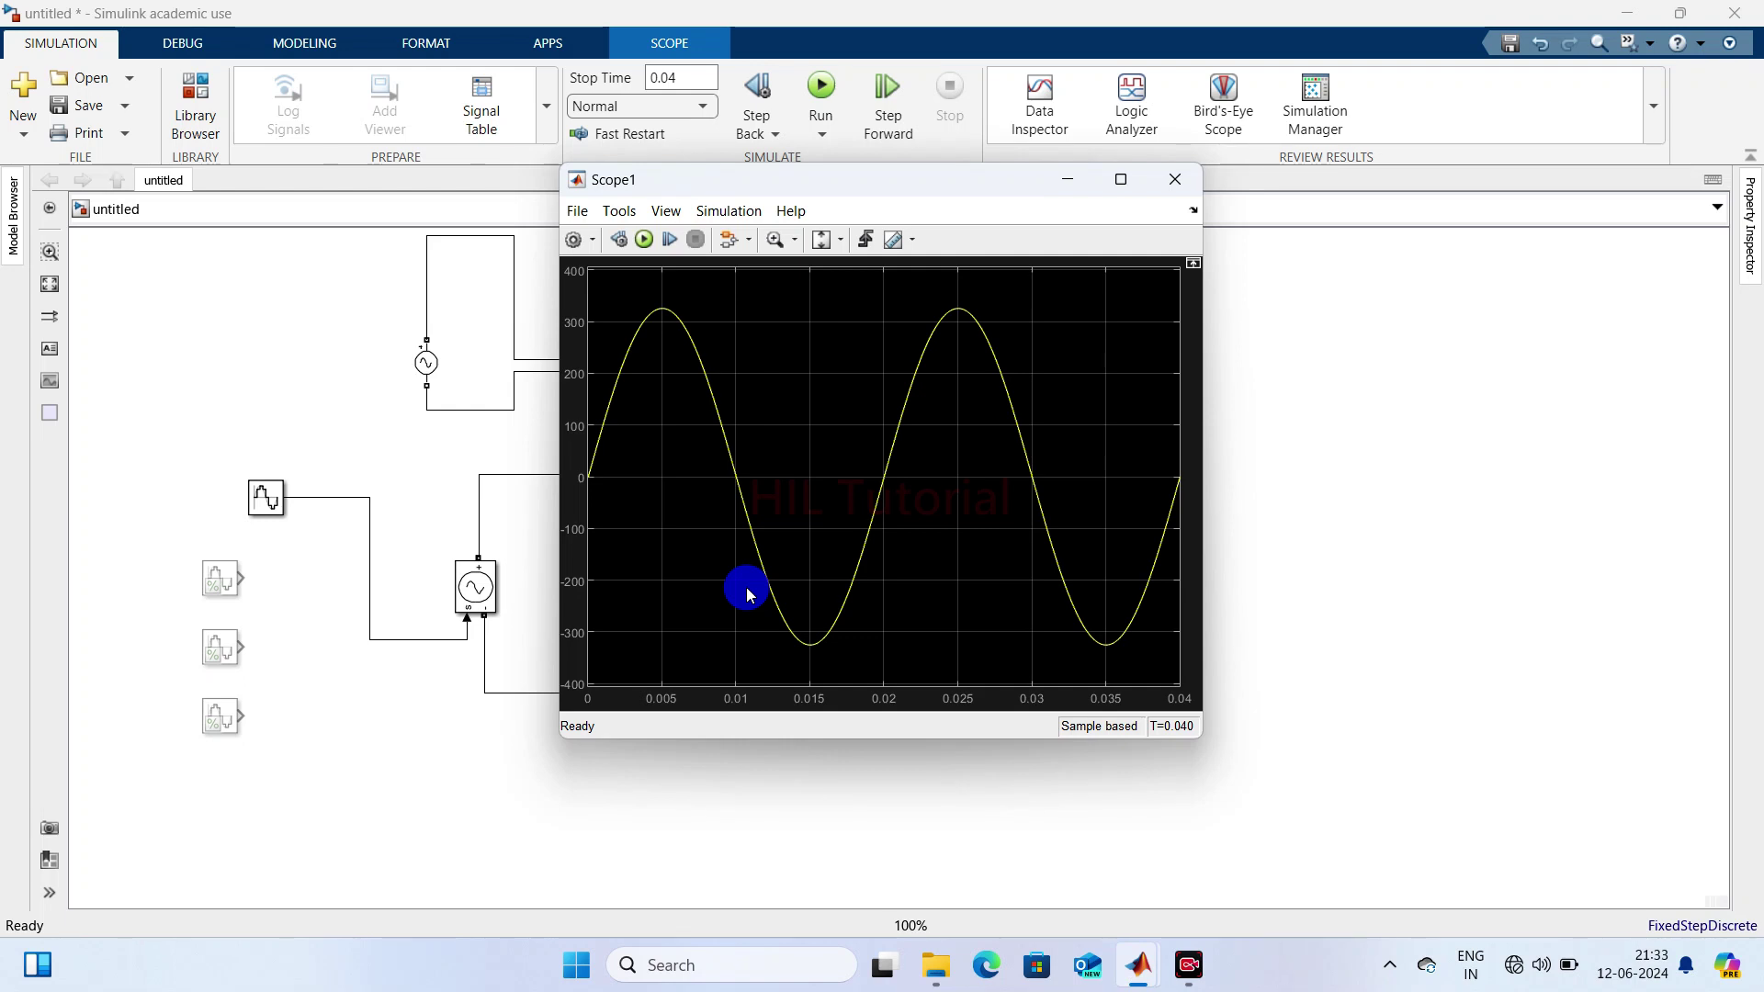
{"action": "left_click", "coordinate": [1169, 178]}
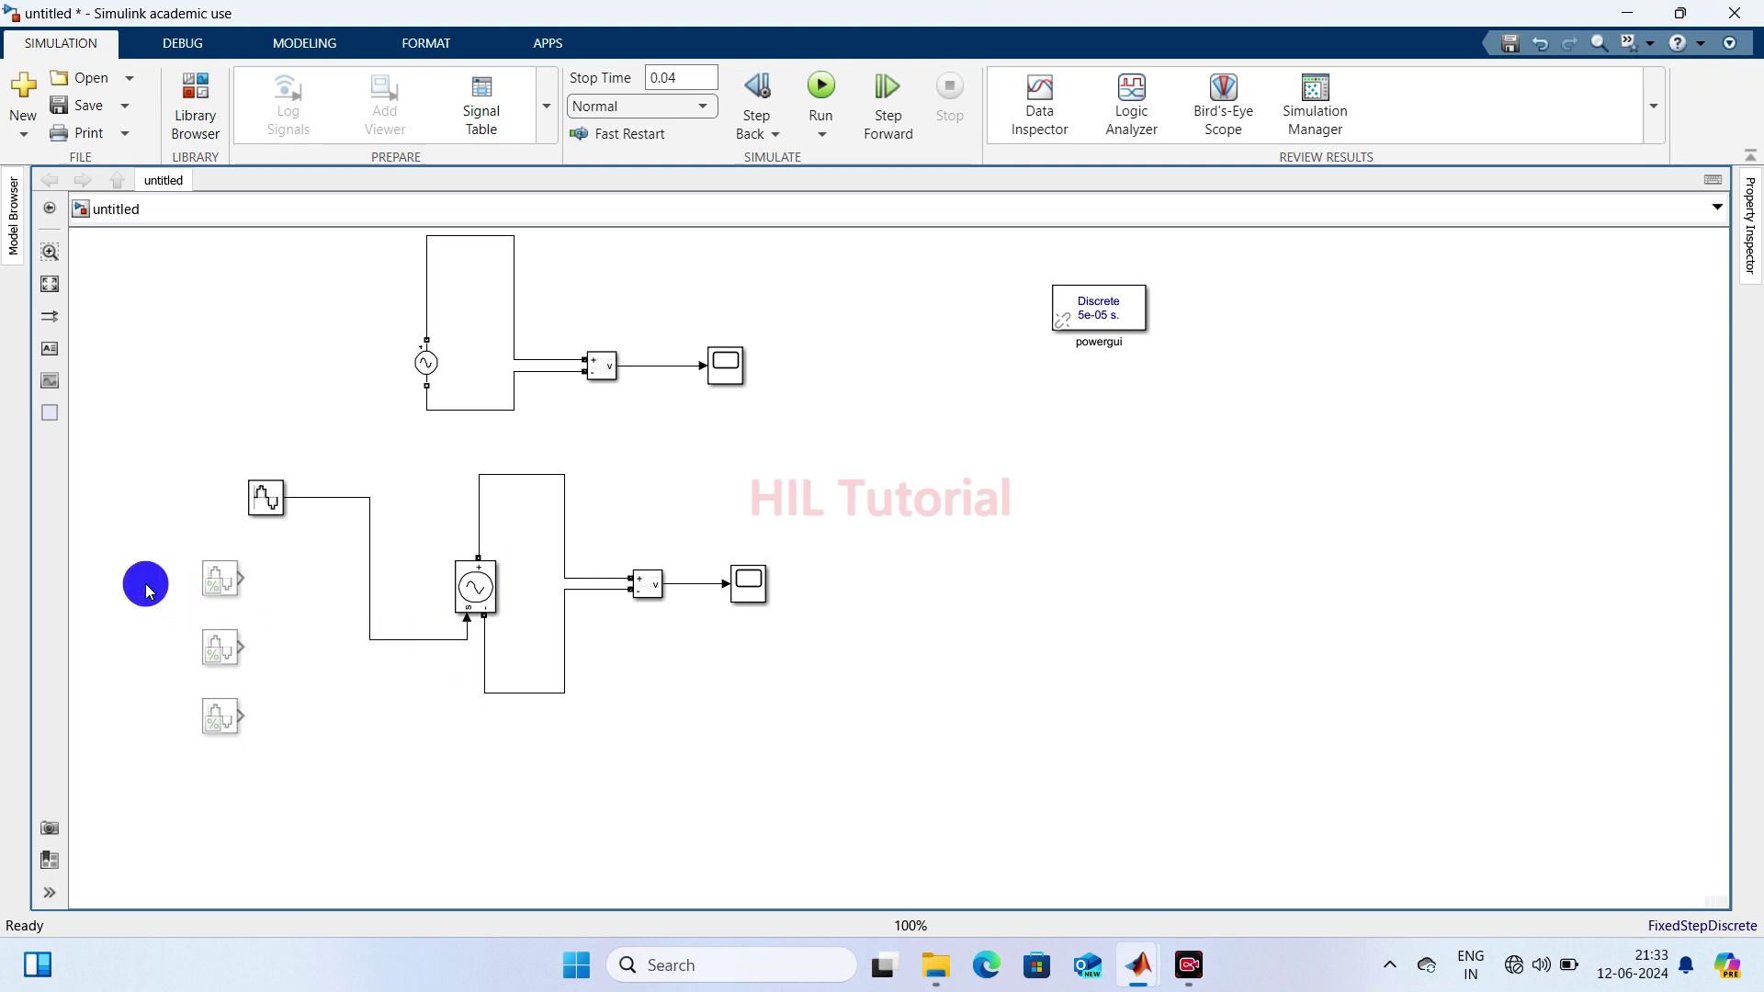
- Uncomment the three harmonic sine blocks
{"action": "left_click_drag", "start_coordinate": [150, 562], "coordinate": [260, 752]}
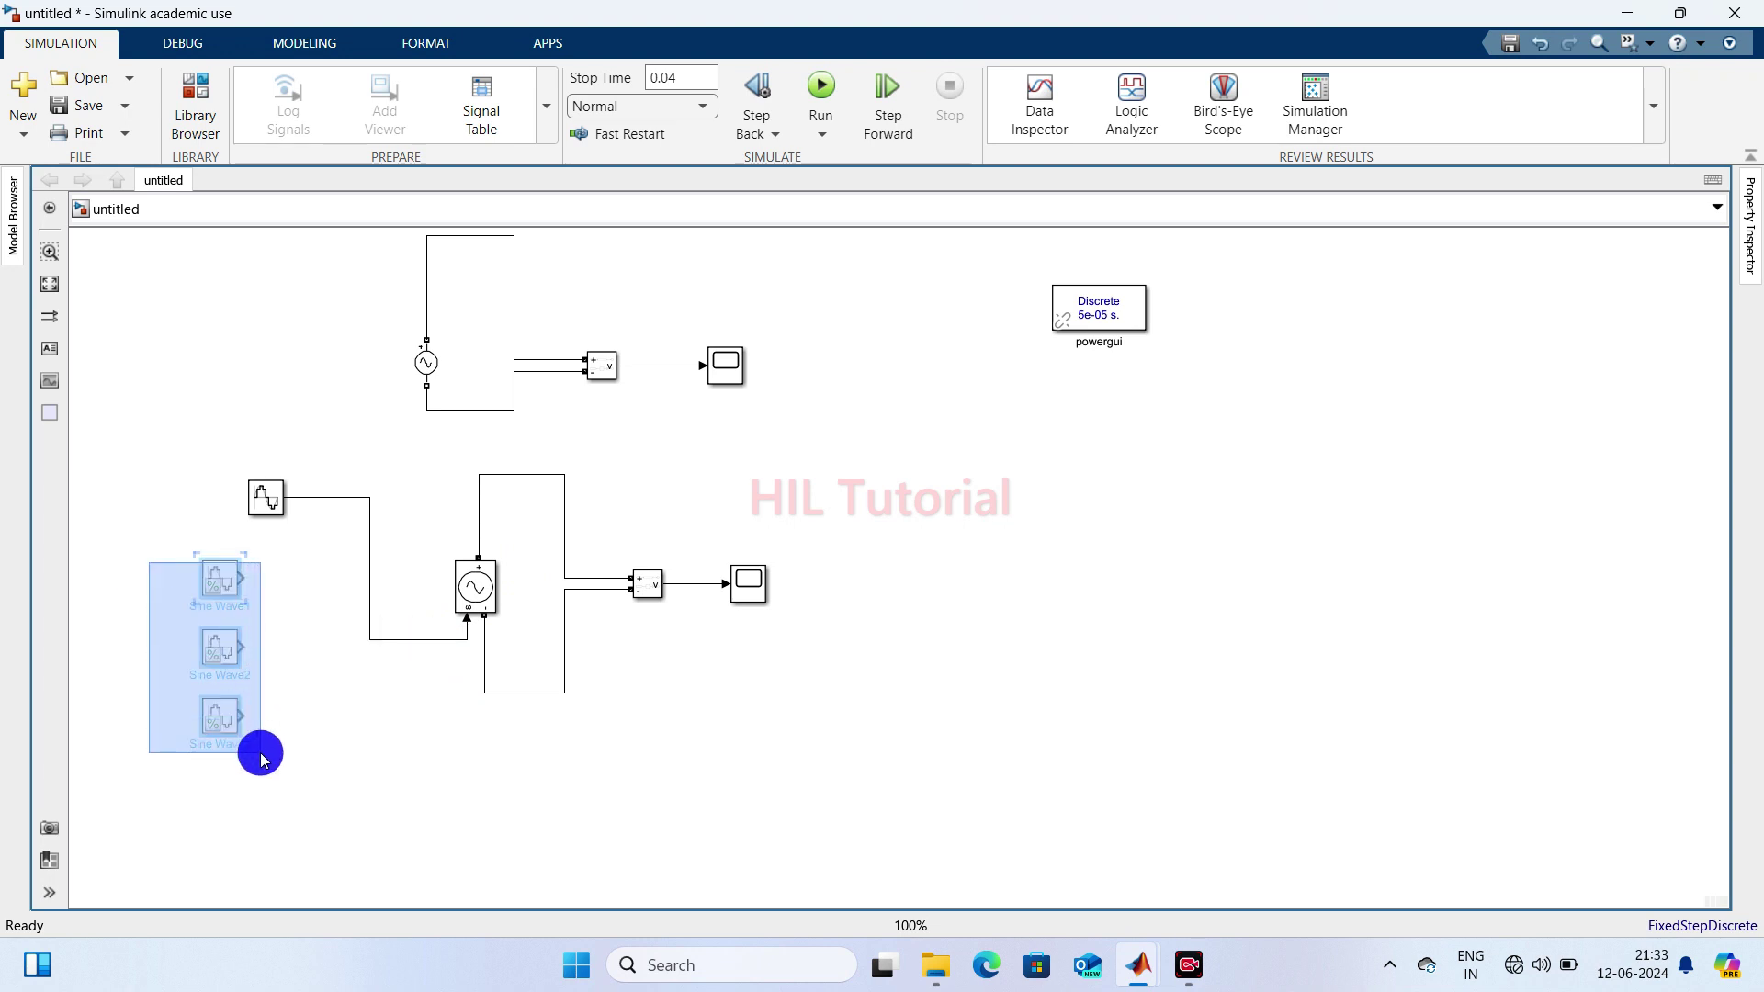
{"action": "right_click", "coordinate": [221, 593]}
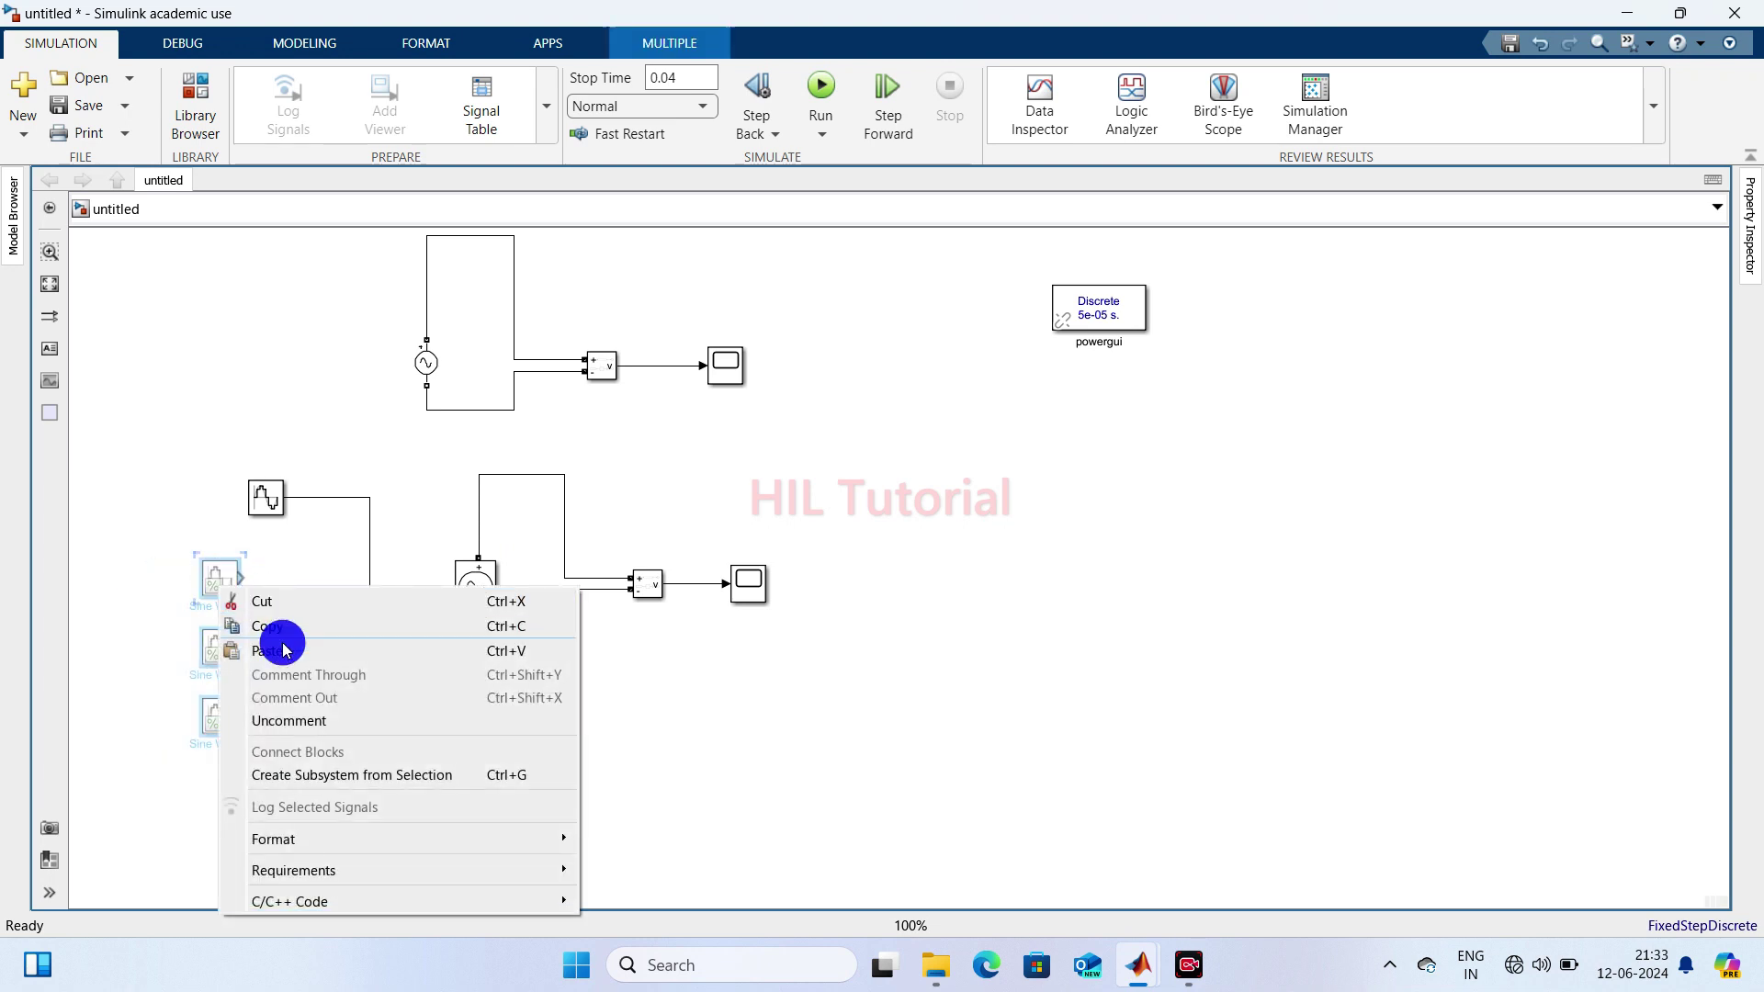
{"action": "left_click", "coordinate": [307, 722]}
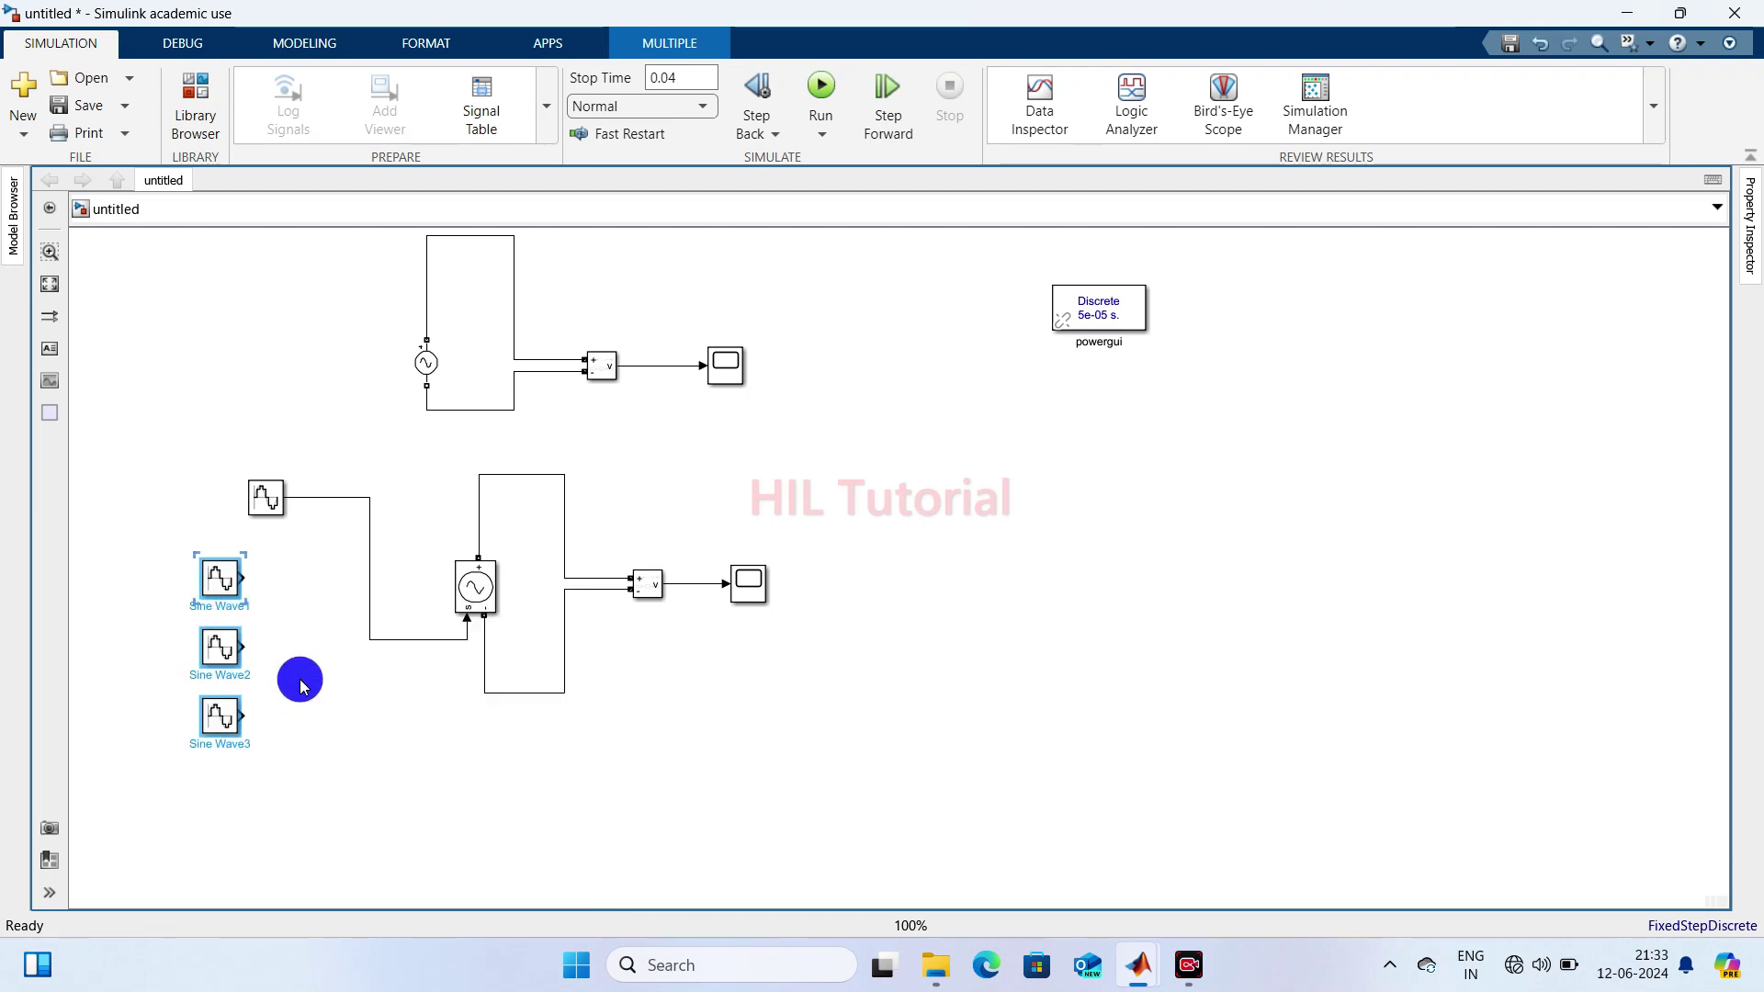
{"action": "left_click", "coordinate": [298, 680]}
- Align the fundamental sine above the harmonics and open Sine Wave1's parameters
{"action": "left_click", "coordinate": [369, 550]}
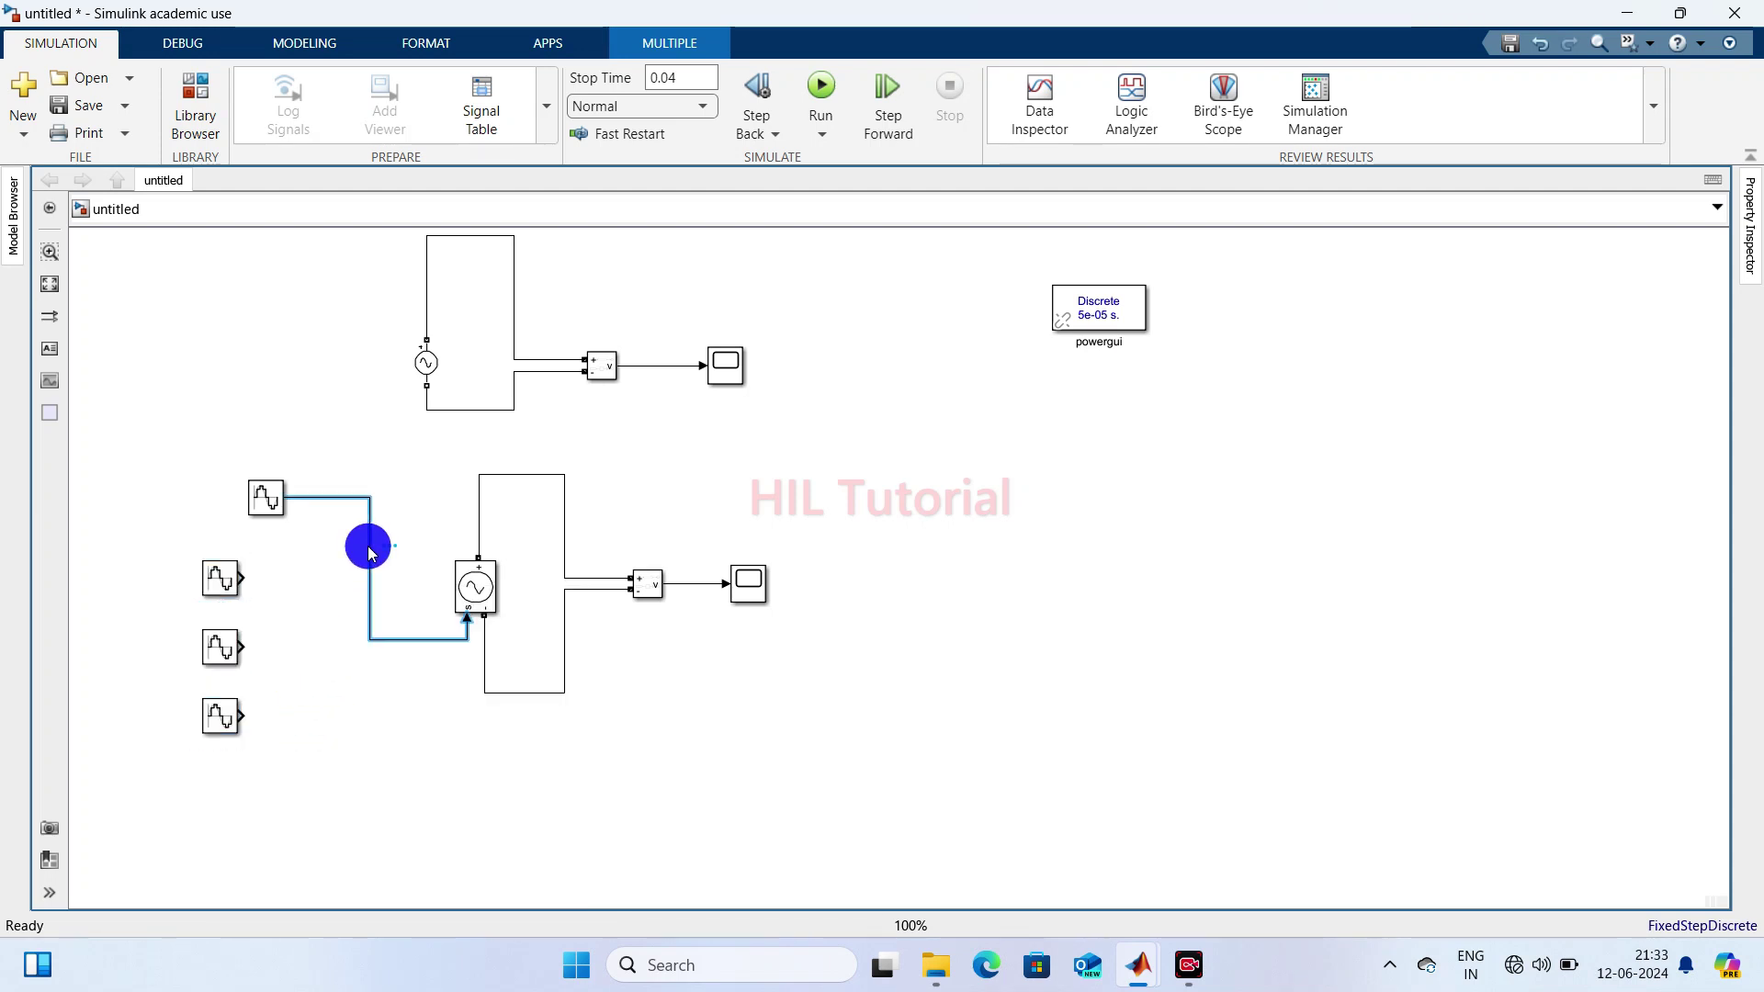
{"action": "left_click", "coordinate": [224, 580]}
{"action": "left_click_drag", "start_coordinate": [266, 497], "coordinate": [221, 497]}
{"action": "left_click", "coordinate": [220, 579], "text": "shift"}
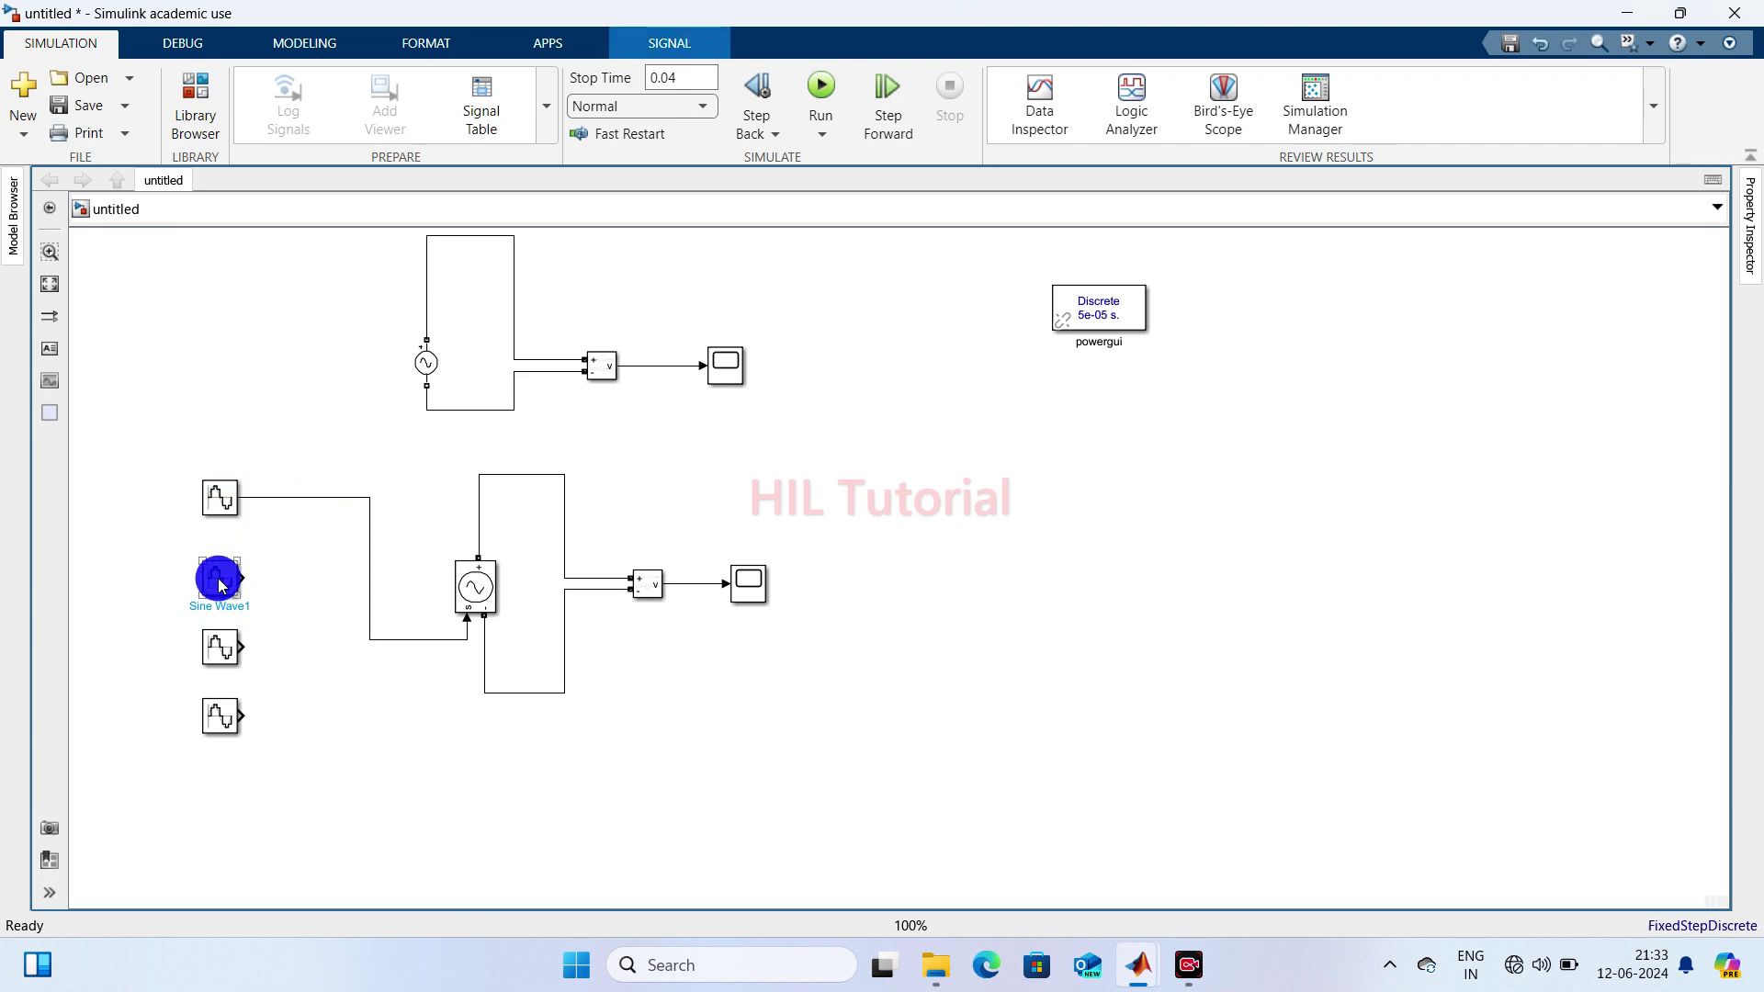
{"action": "double_click", "coordinate": [219, 580]}
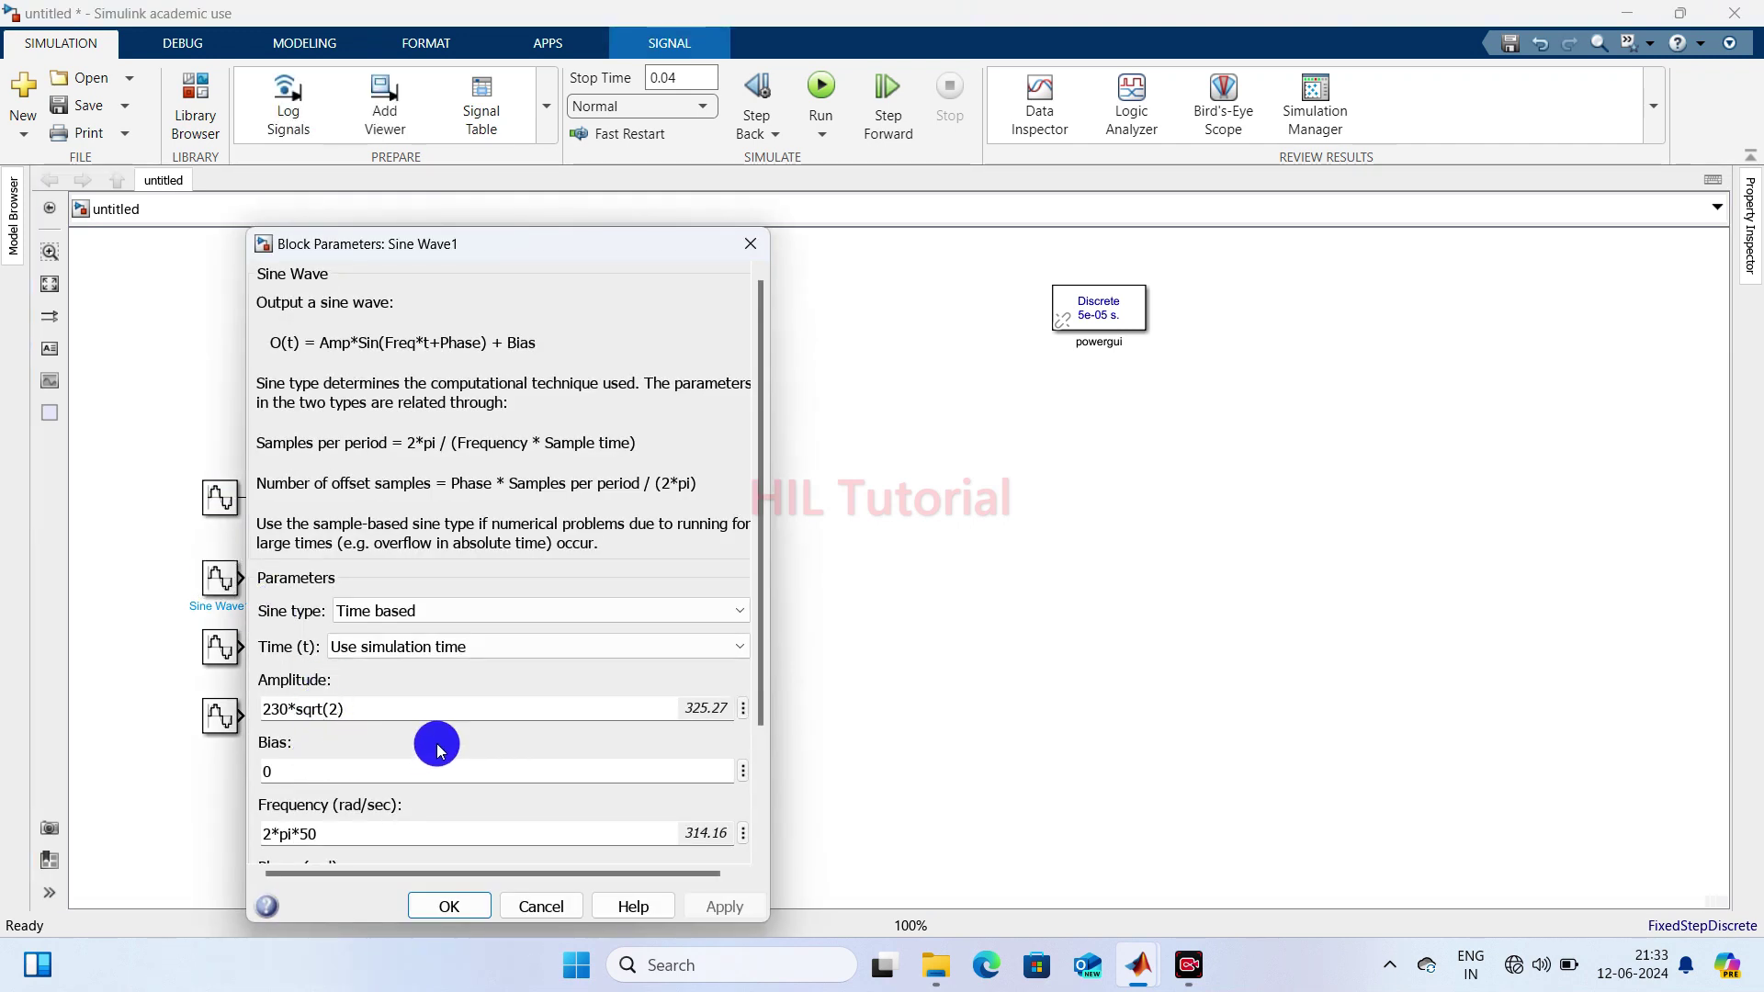
{"action": "scroll", "coordinate": [437, 750], "scroll_direction": "down", "scroll_amount": 3}
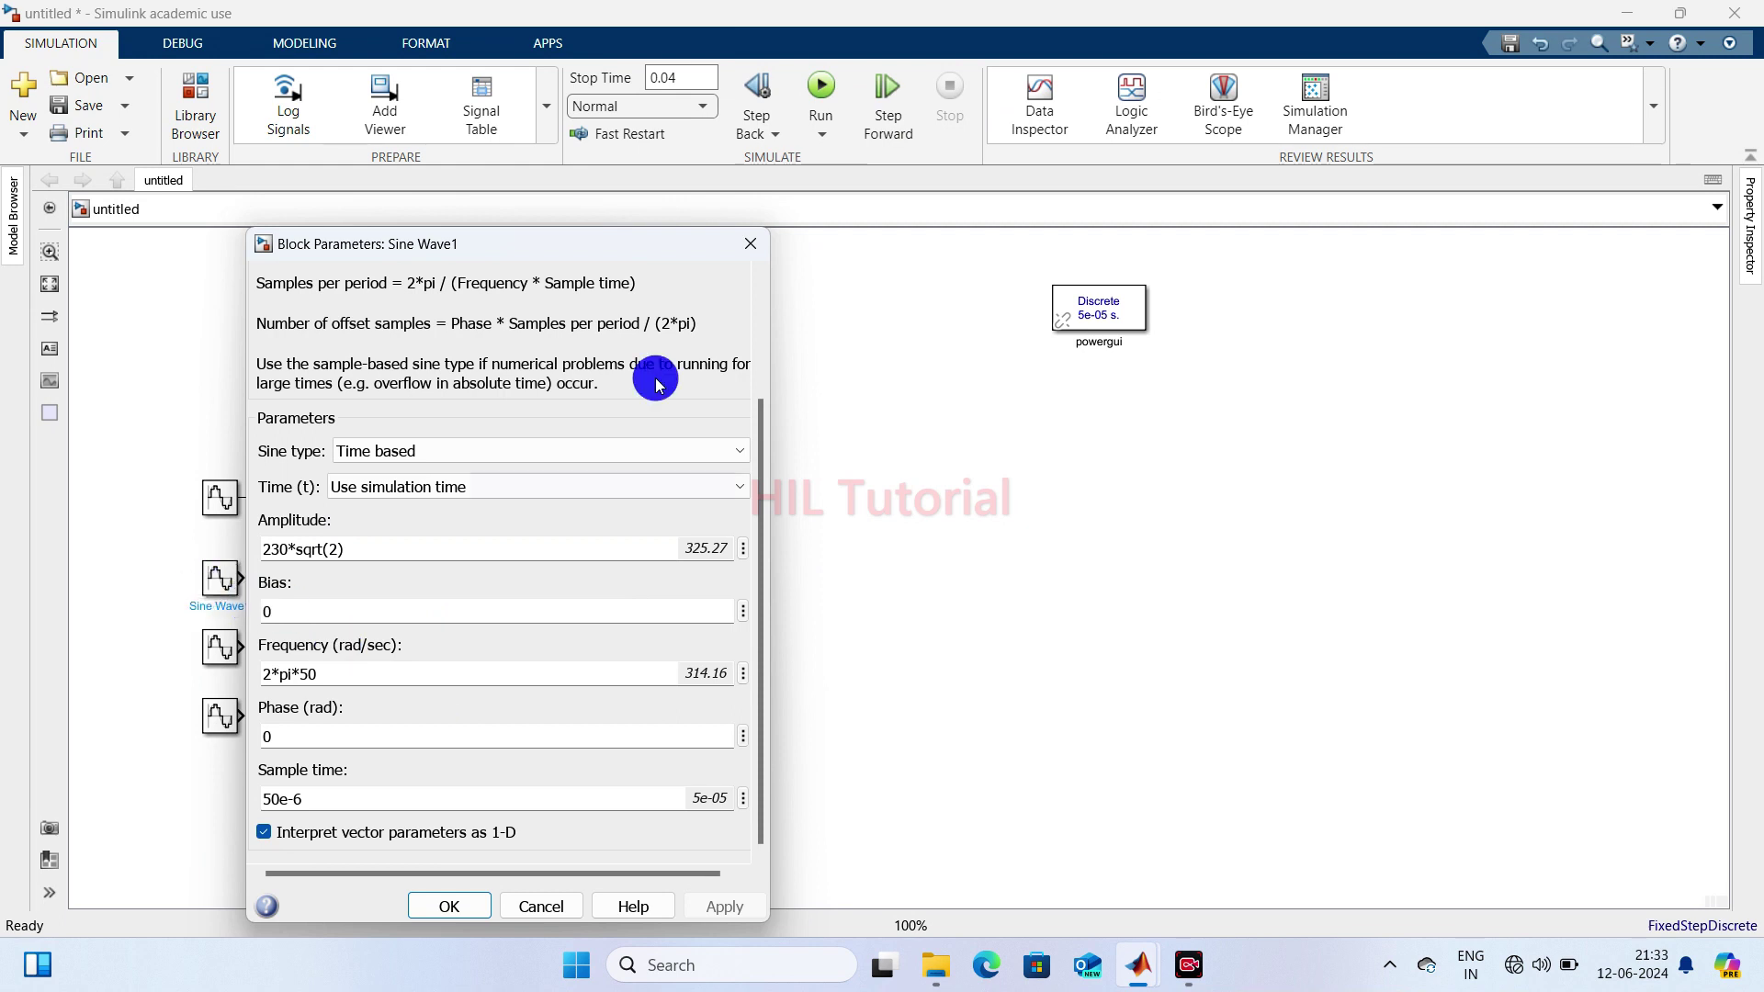
- Rename the Sine Wave1 block to '3rd harmonic'
{"action": "left_click", "coordinate": [759, 239]}
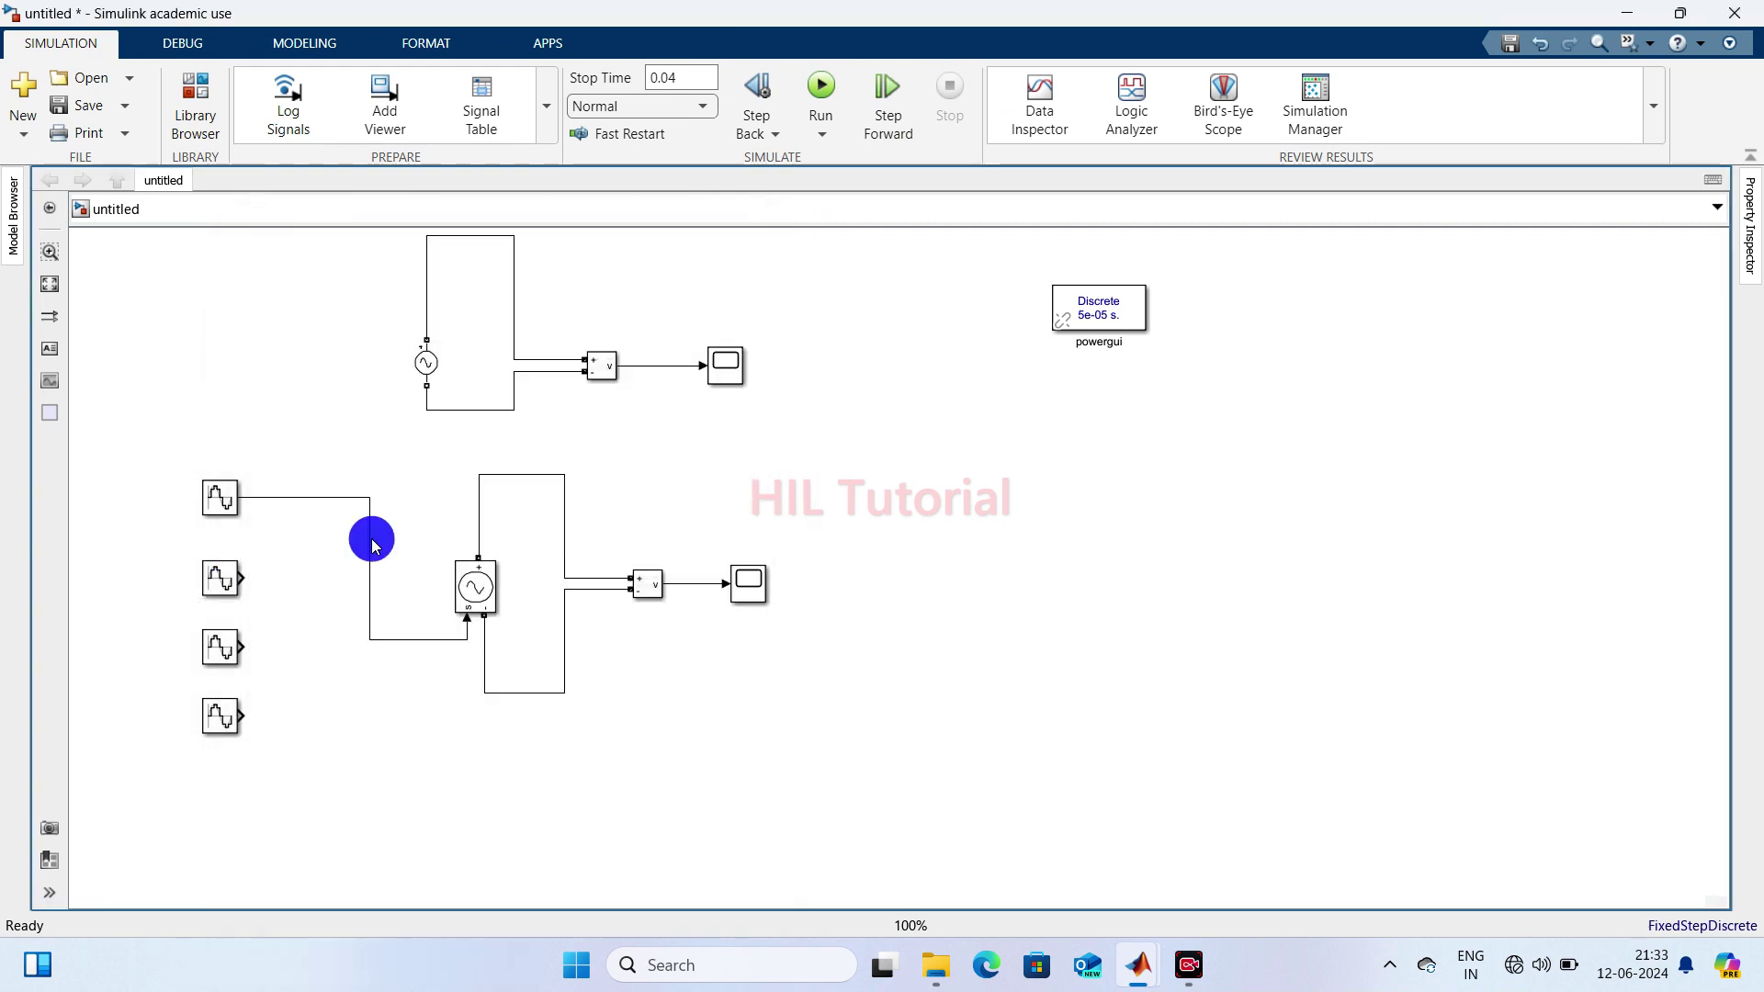
{"action": "left_click", "coordinate": [228, 586]}
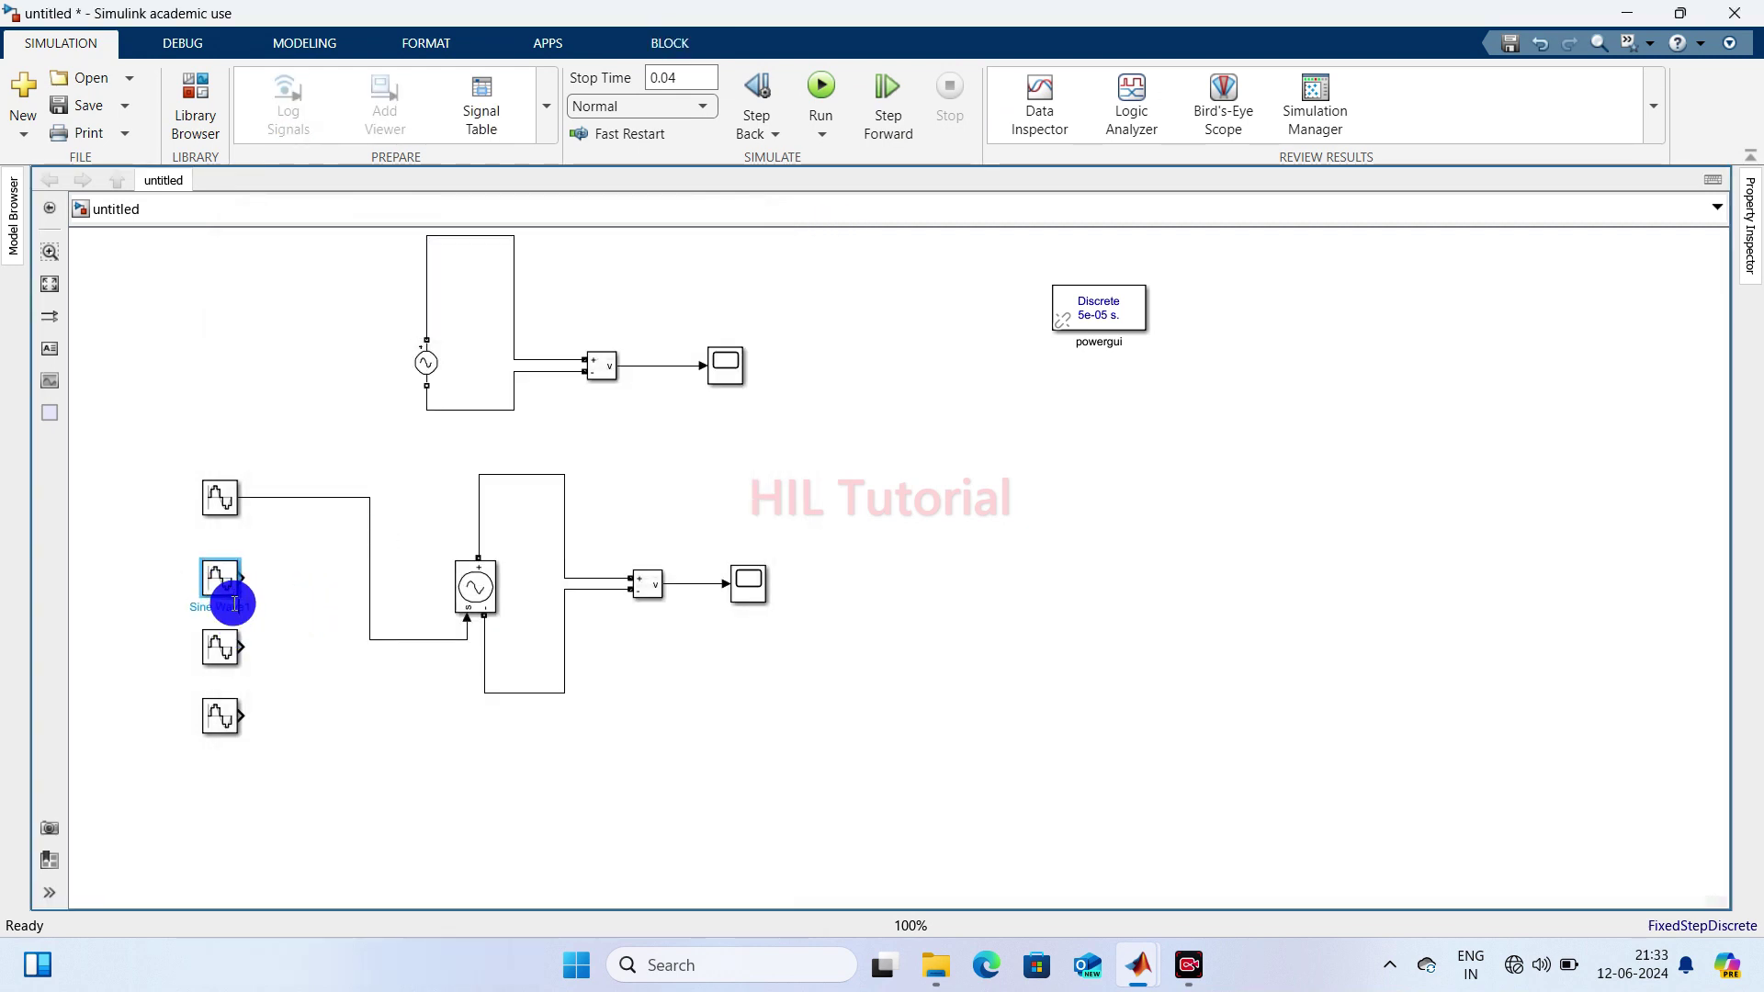
{"action": "left_click", "coordinate": [234, 603]}
{"action": "key", "text": "BackSpace"}
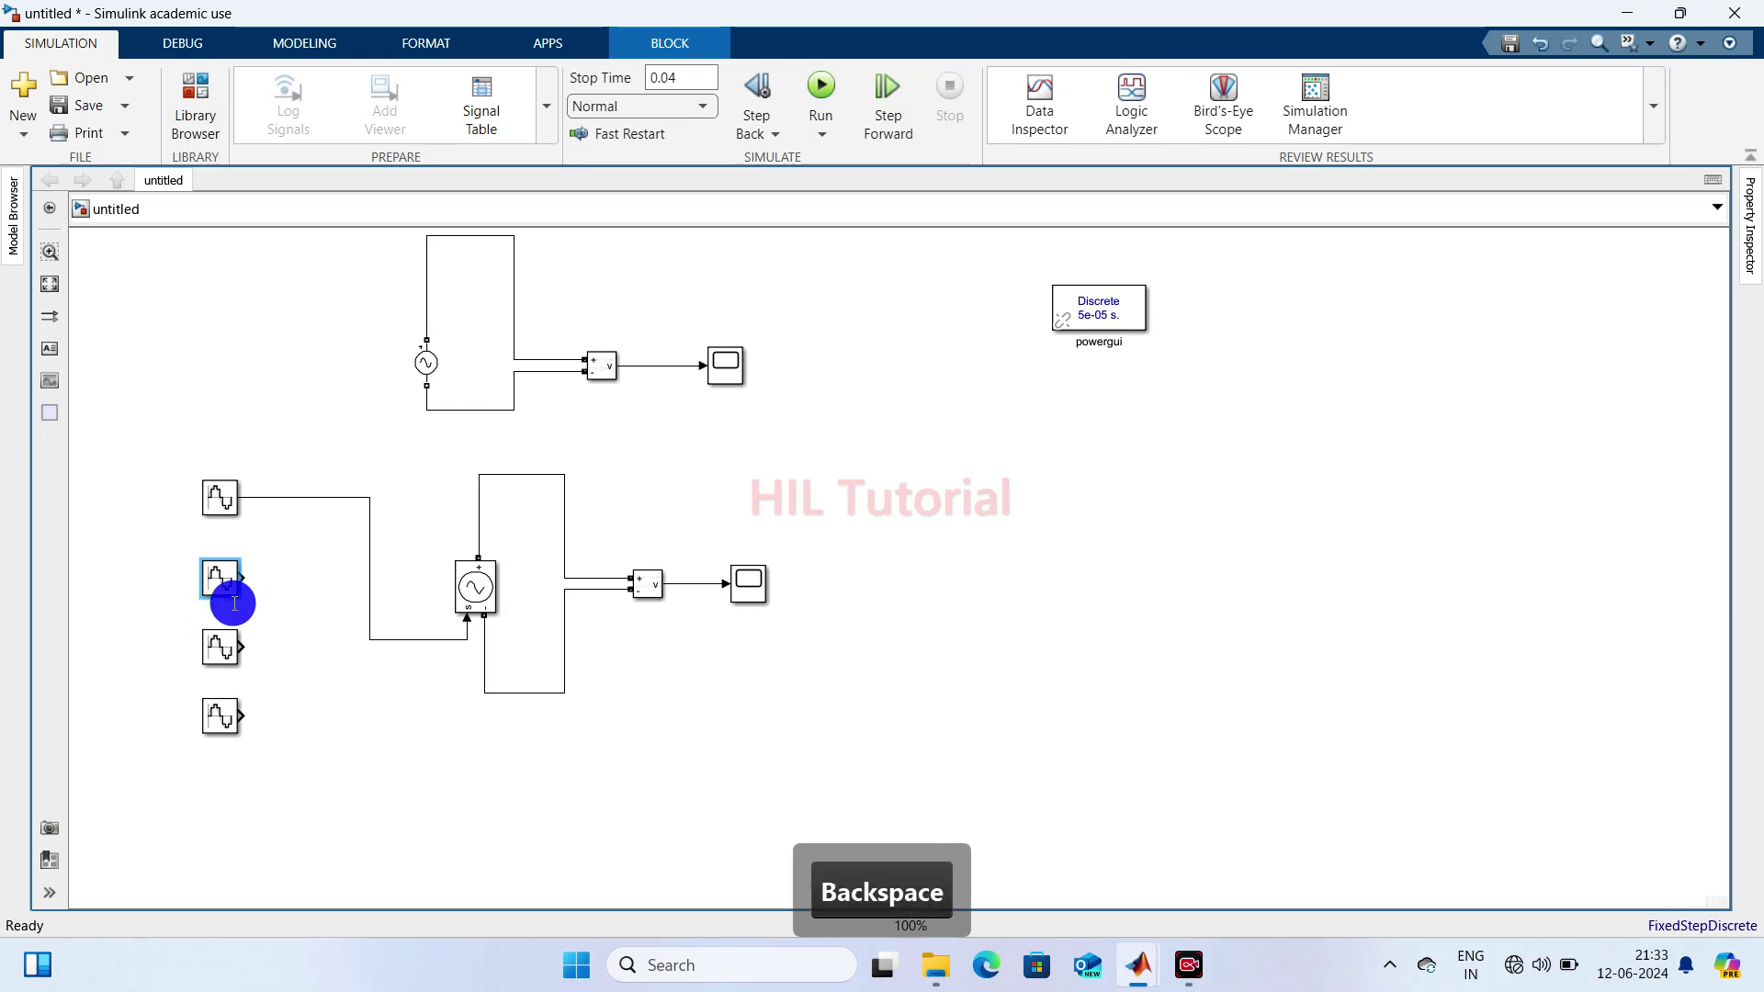
{"action": "type", "text": "3"}
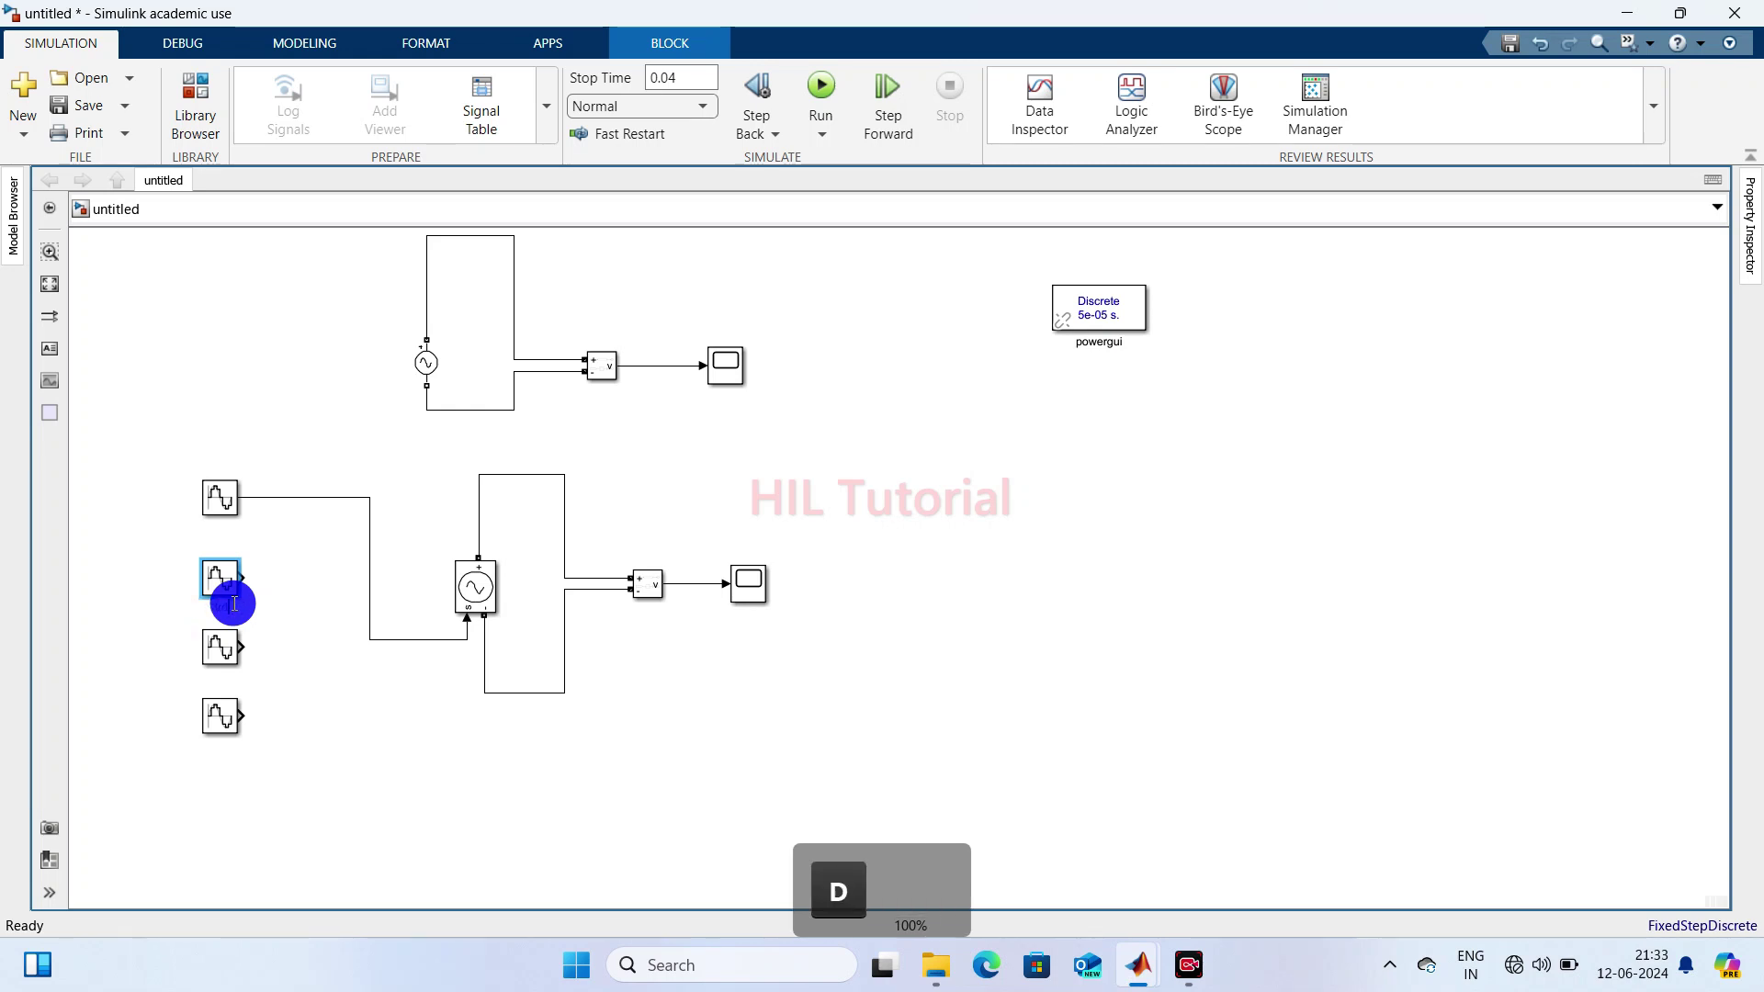
{"action": "type", "text": " harmonic"}
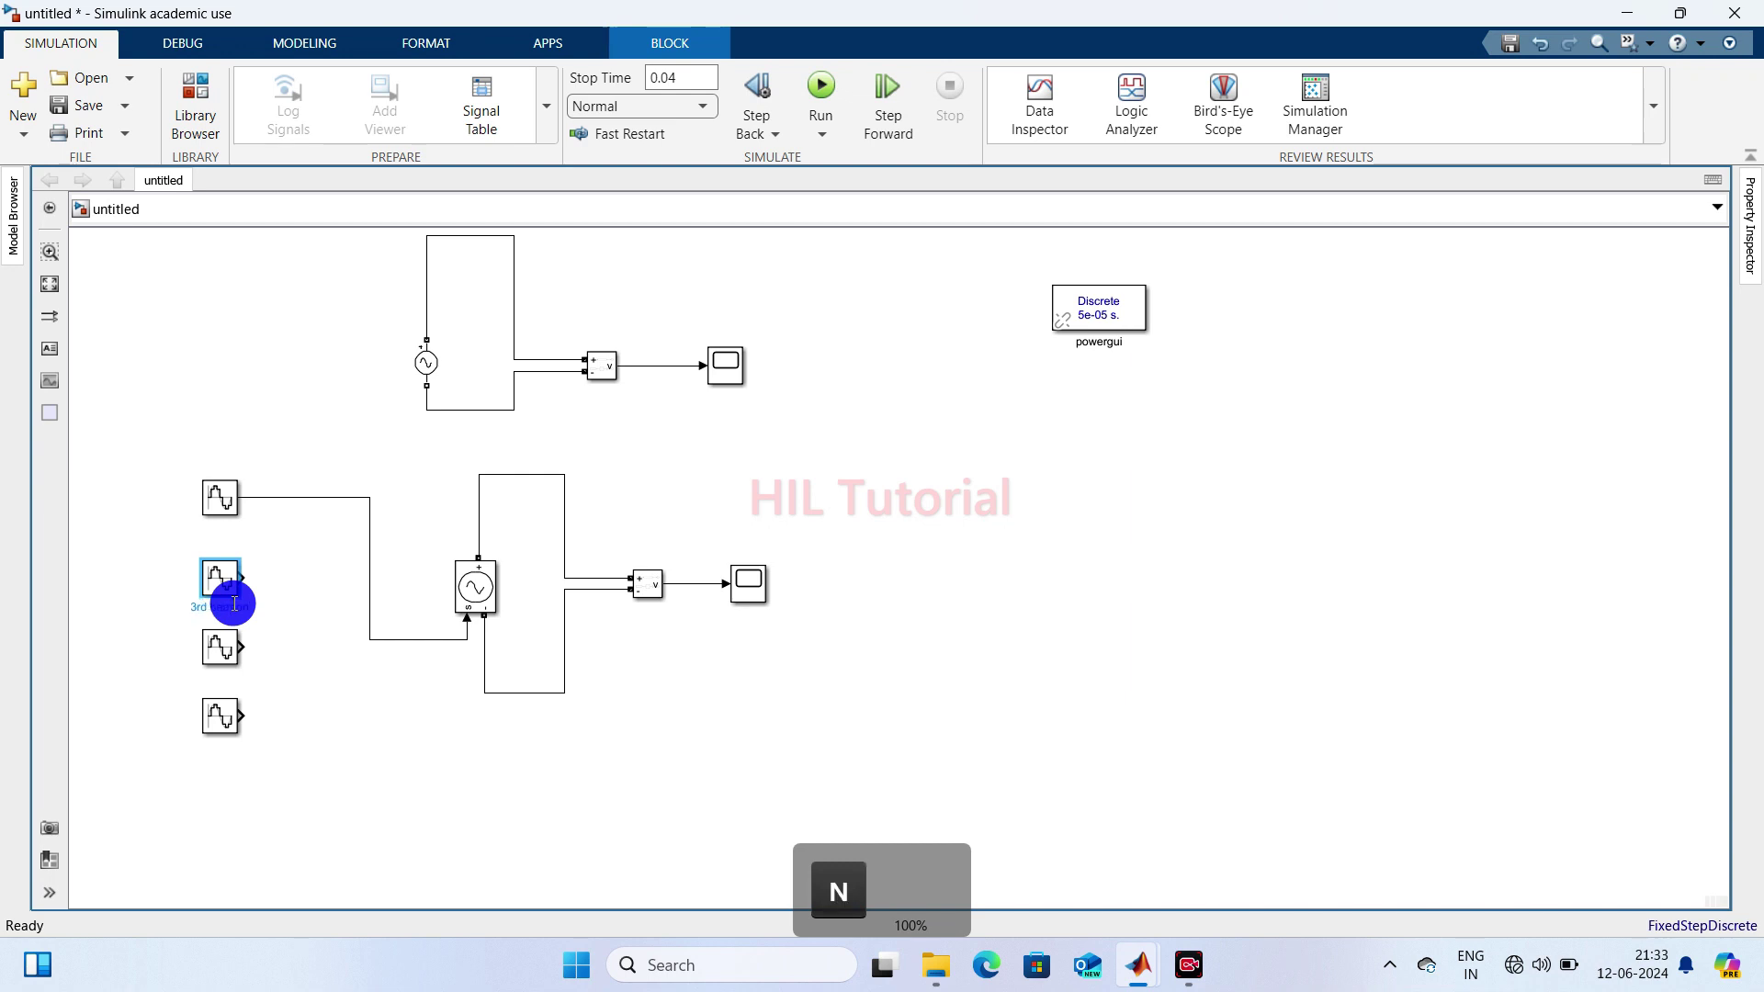
{"action": "left_click", "coordinate": [325, 652]}
- Rename the Sine Wave2 block to '5th harmonic'
{"action": "left_click", "coordinate": [225, 654]}
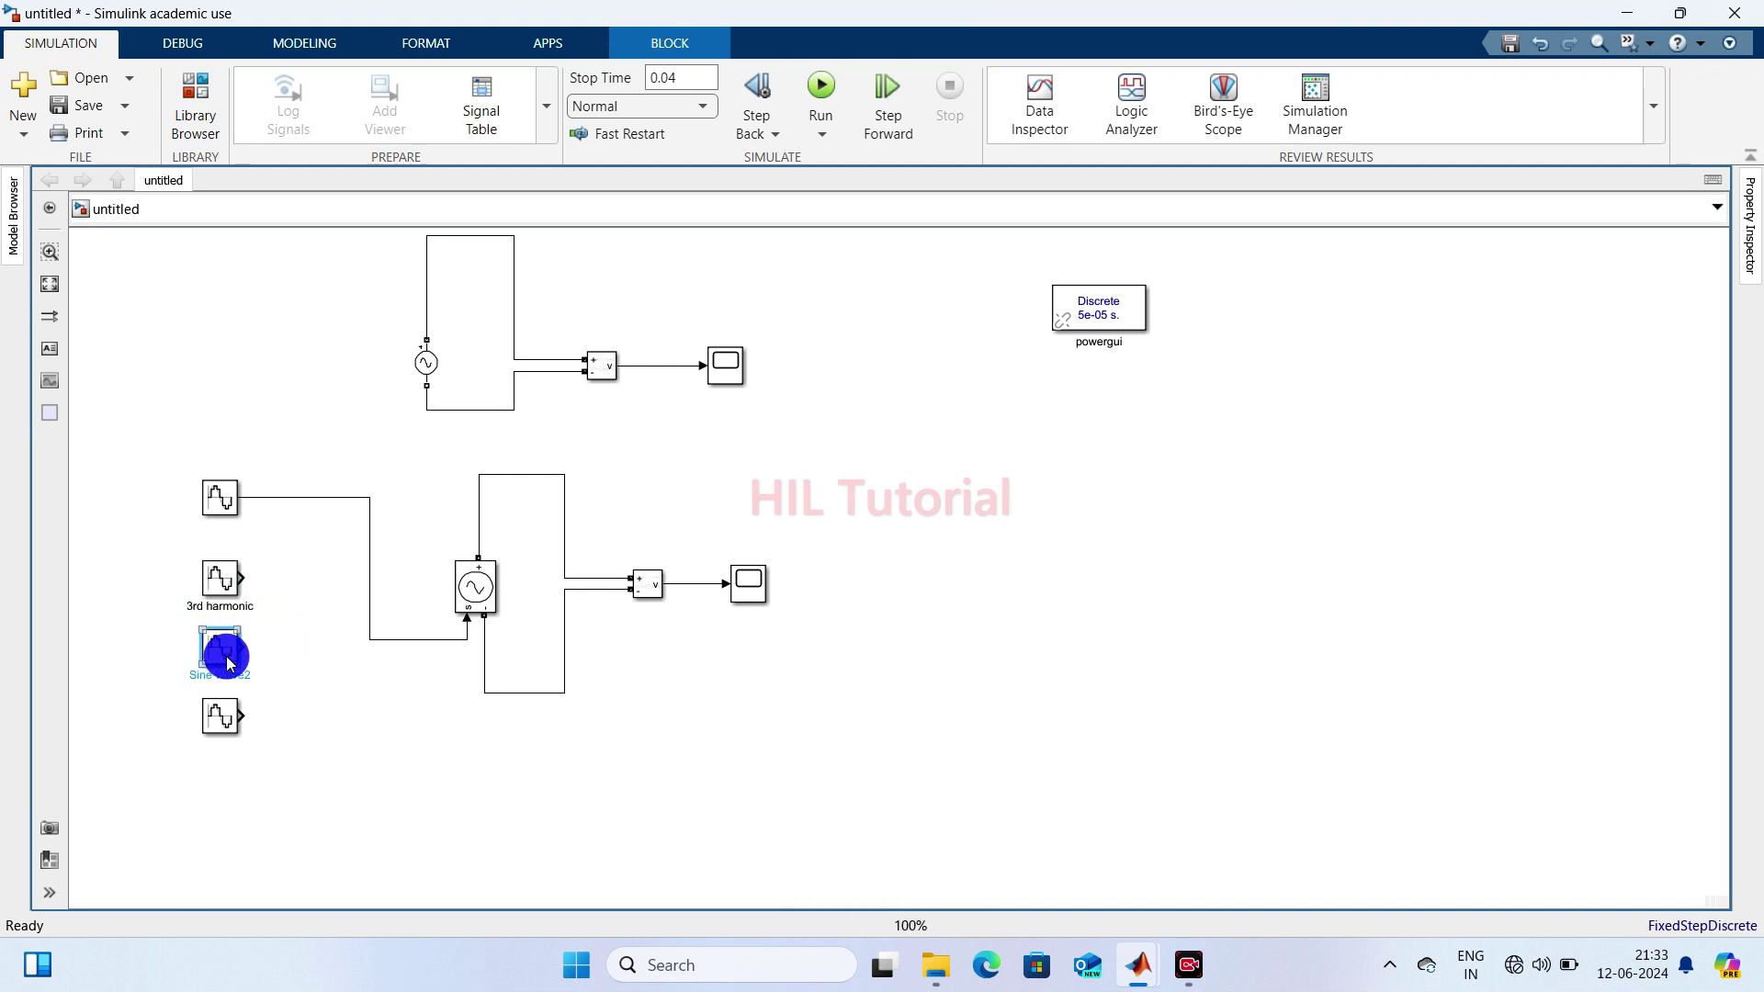
{"action": "left_click", "coordinate": [233, 674]}
{"action": "key", "text": "BackSpace"}
{"action": "key", "text": "BackSpace"}
{"action": "key", "text": "BackSpace"}
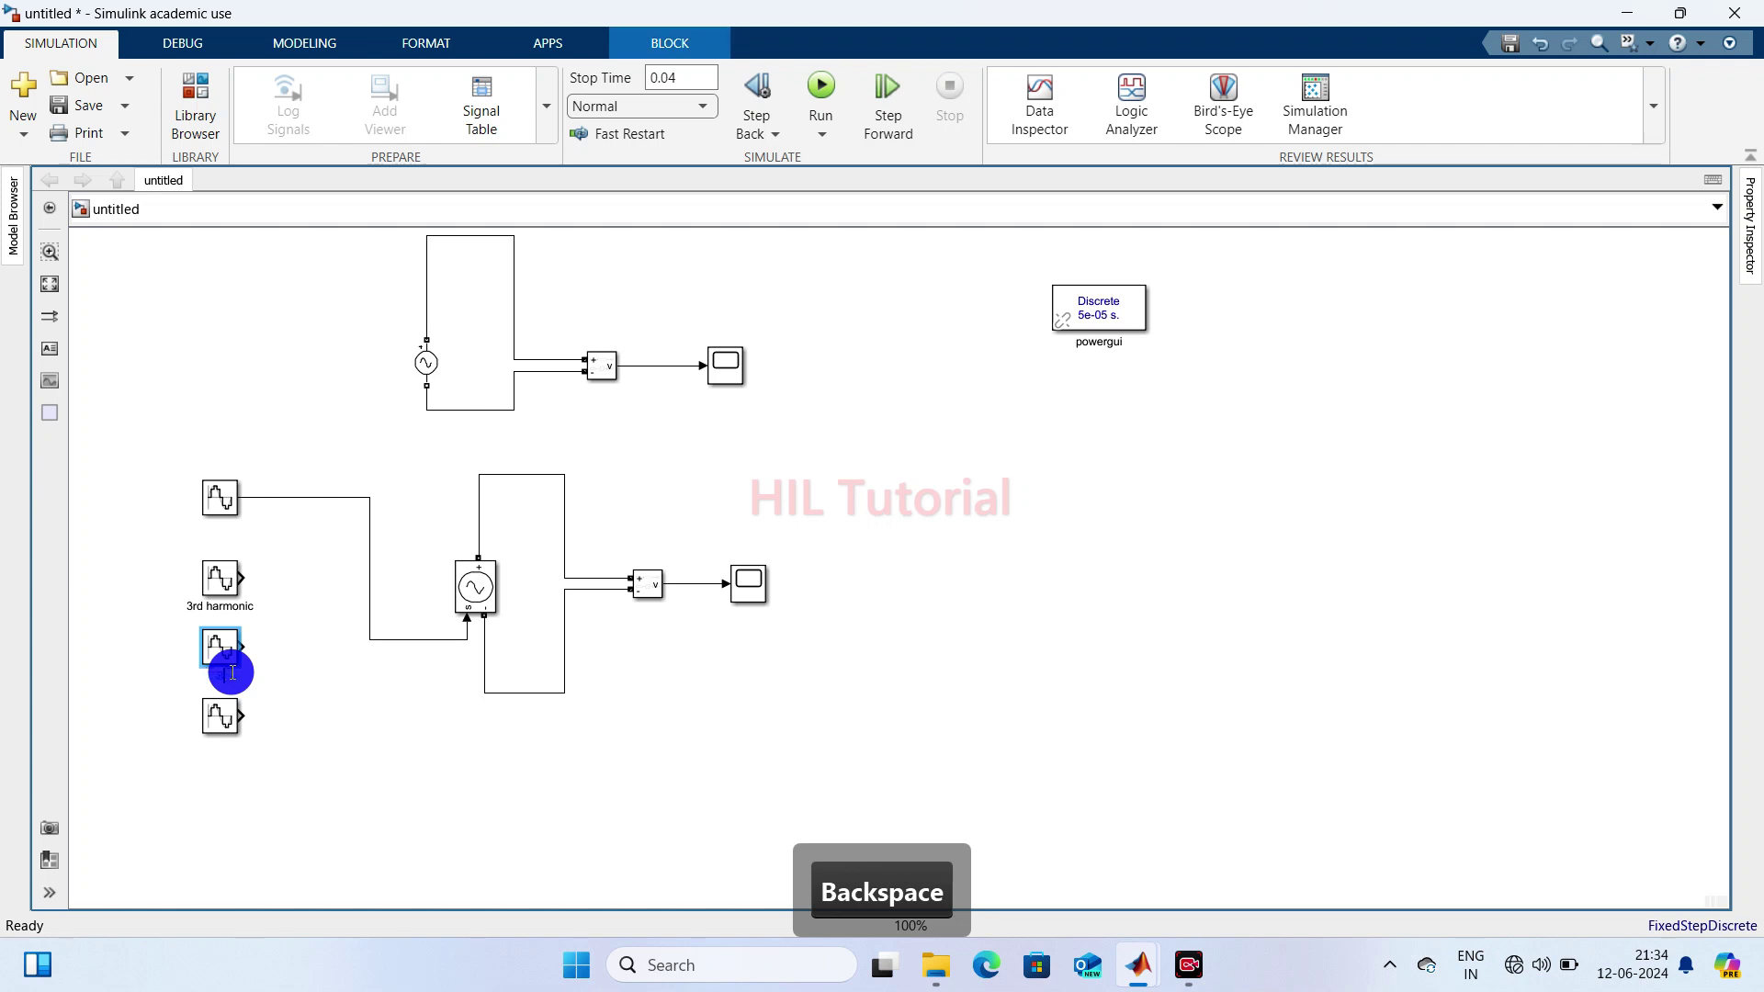
{"action": "type", "text": "5th"}
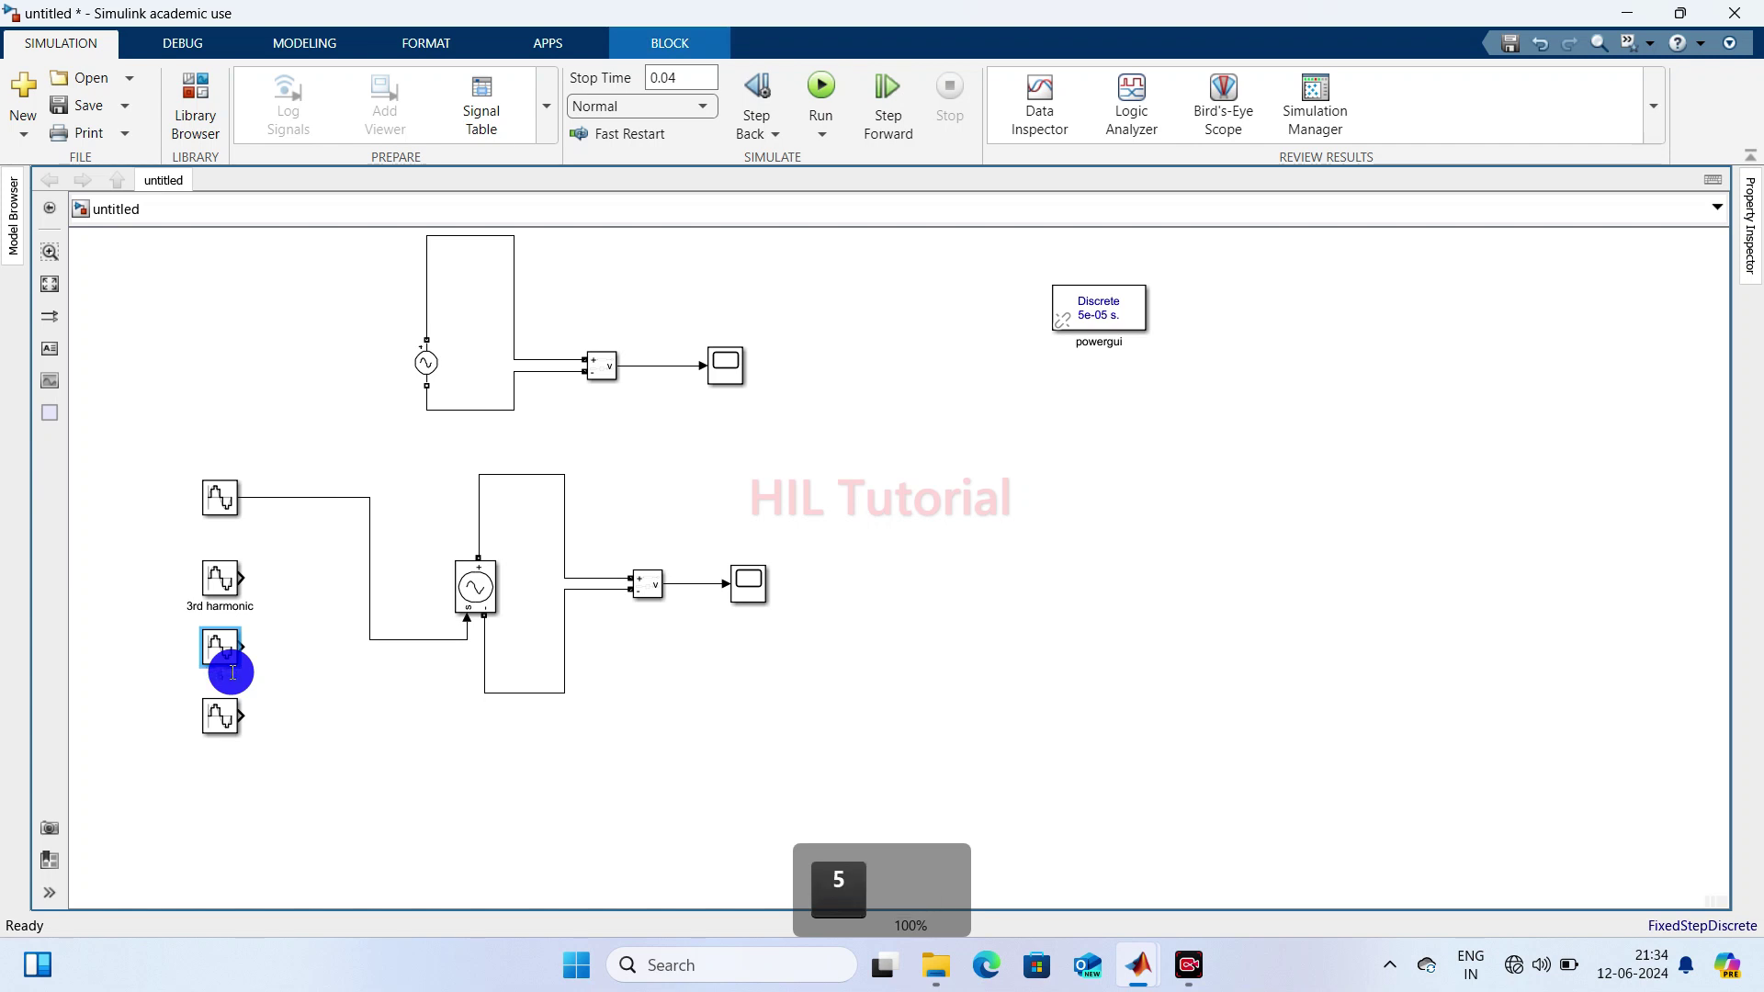
{"action": "type", "text": " ha"}
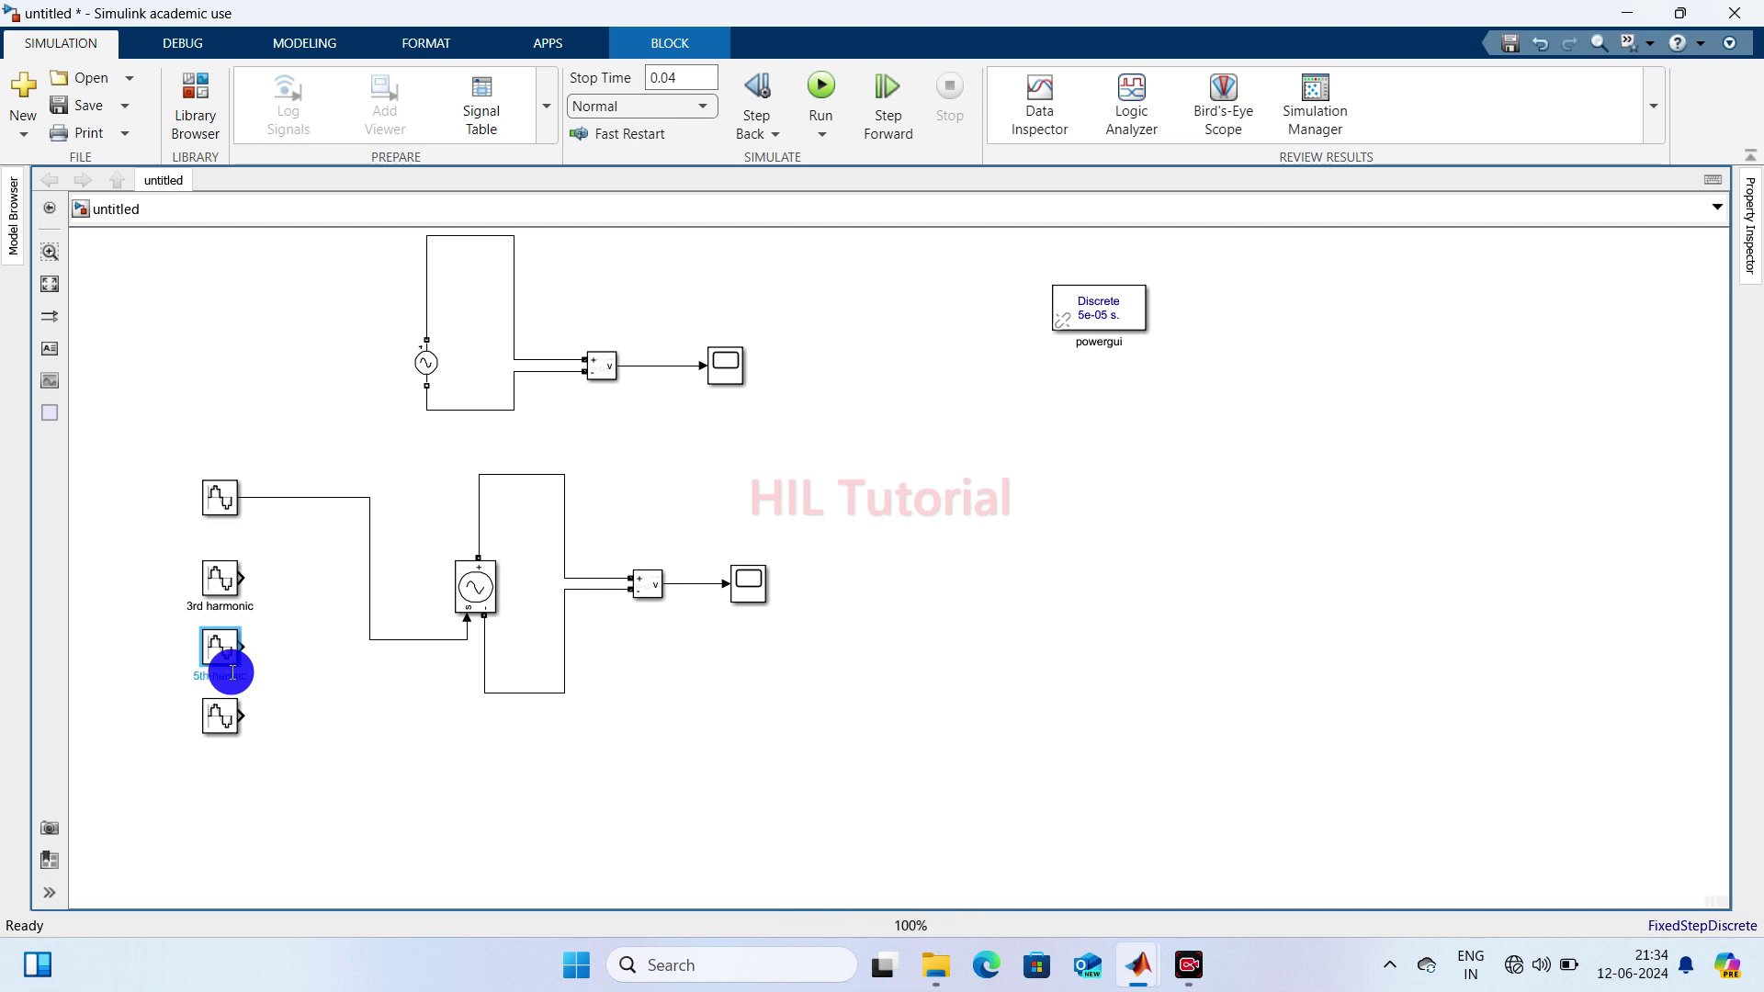
{"action": "key", "text": "BackSpace"}
{"action": "key", "text": "BackSpace"}
{"action": "key", "text": "BackSpace"}
{"action": "key", "text": "BackSpace"}
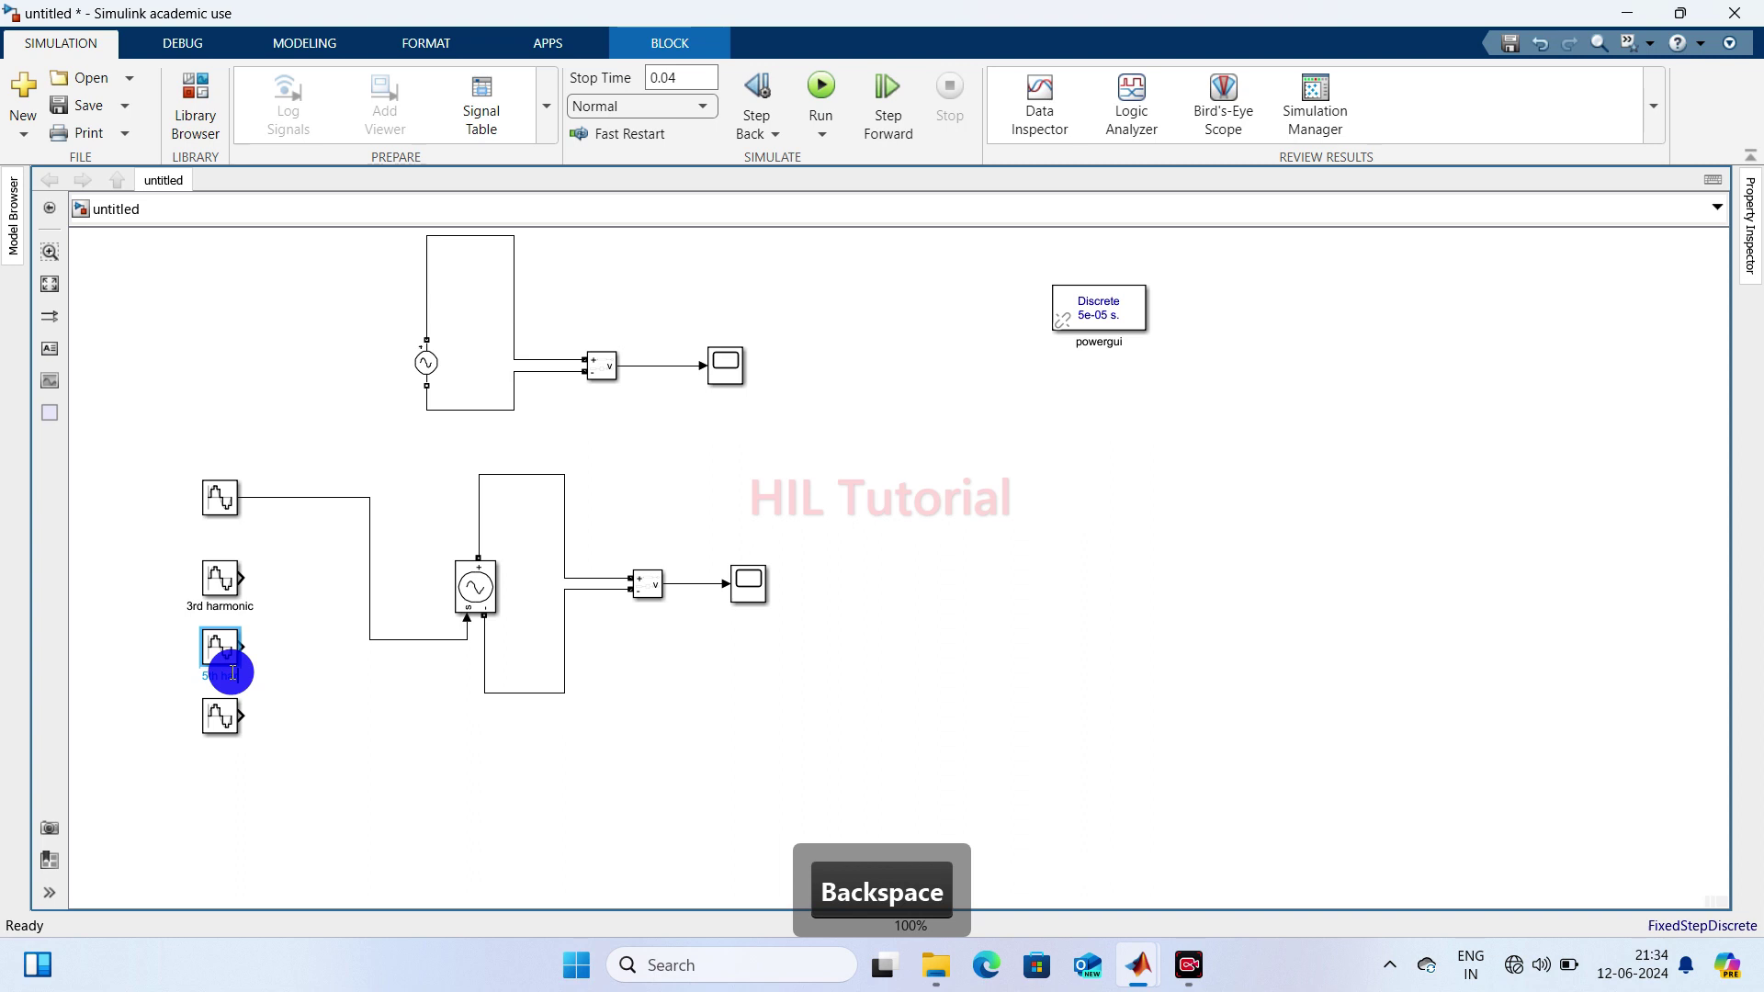
{"action": "type", "text": "m"}
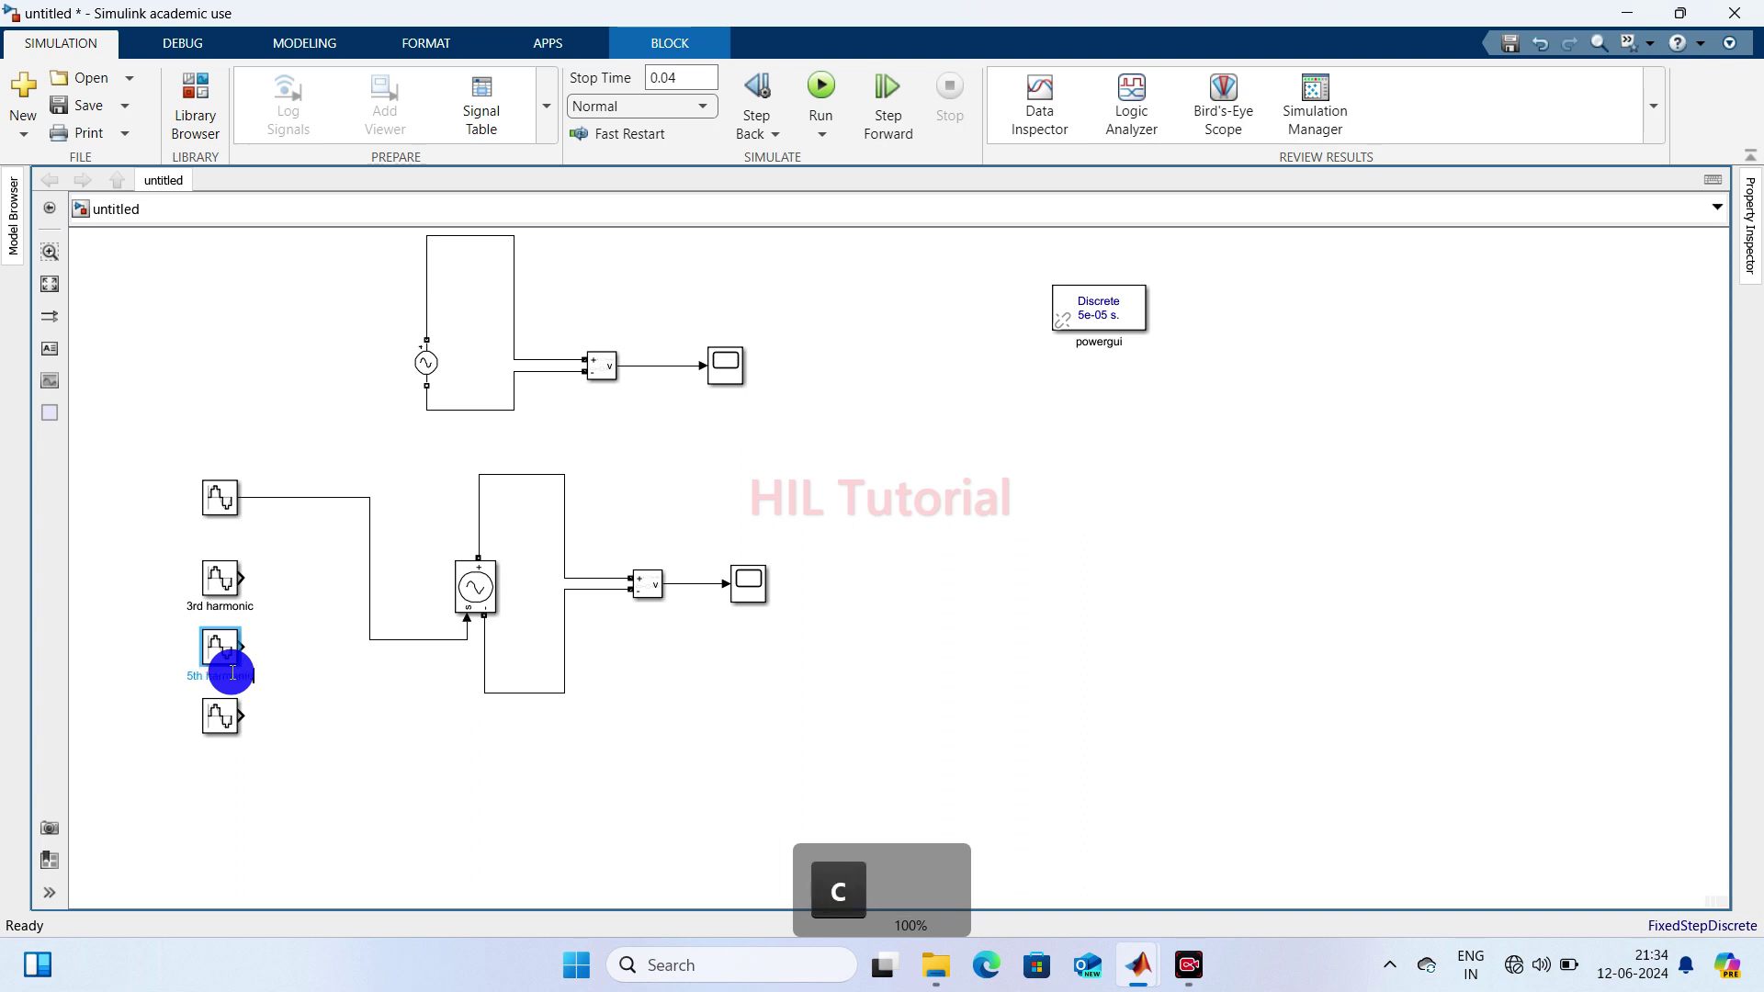
{"action": "left_click", "coordinate": [284, 713]}
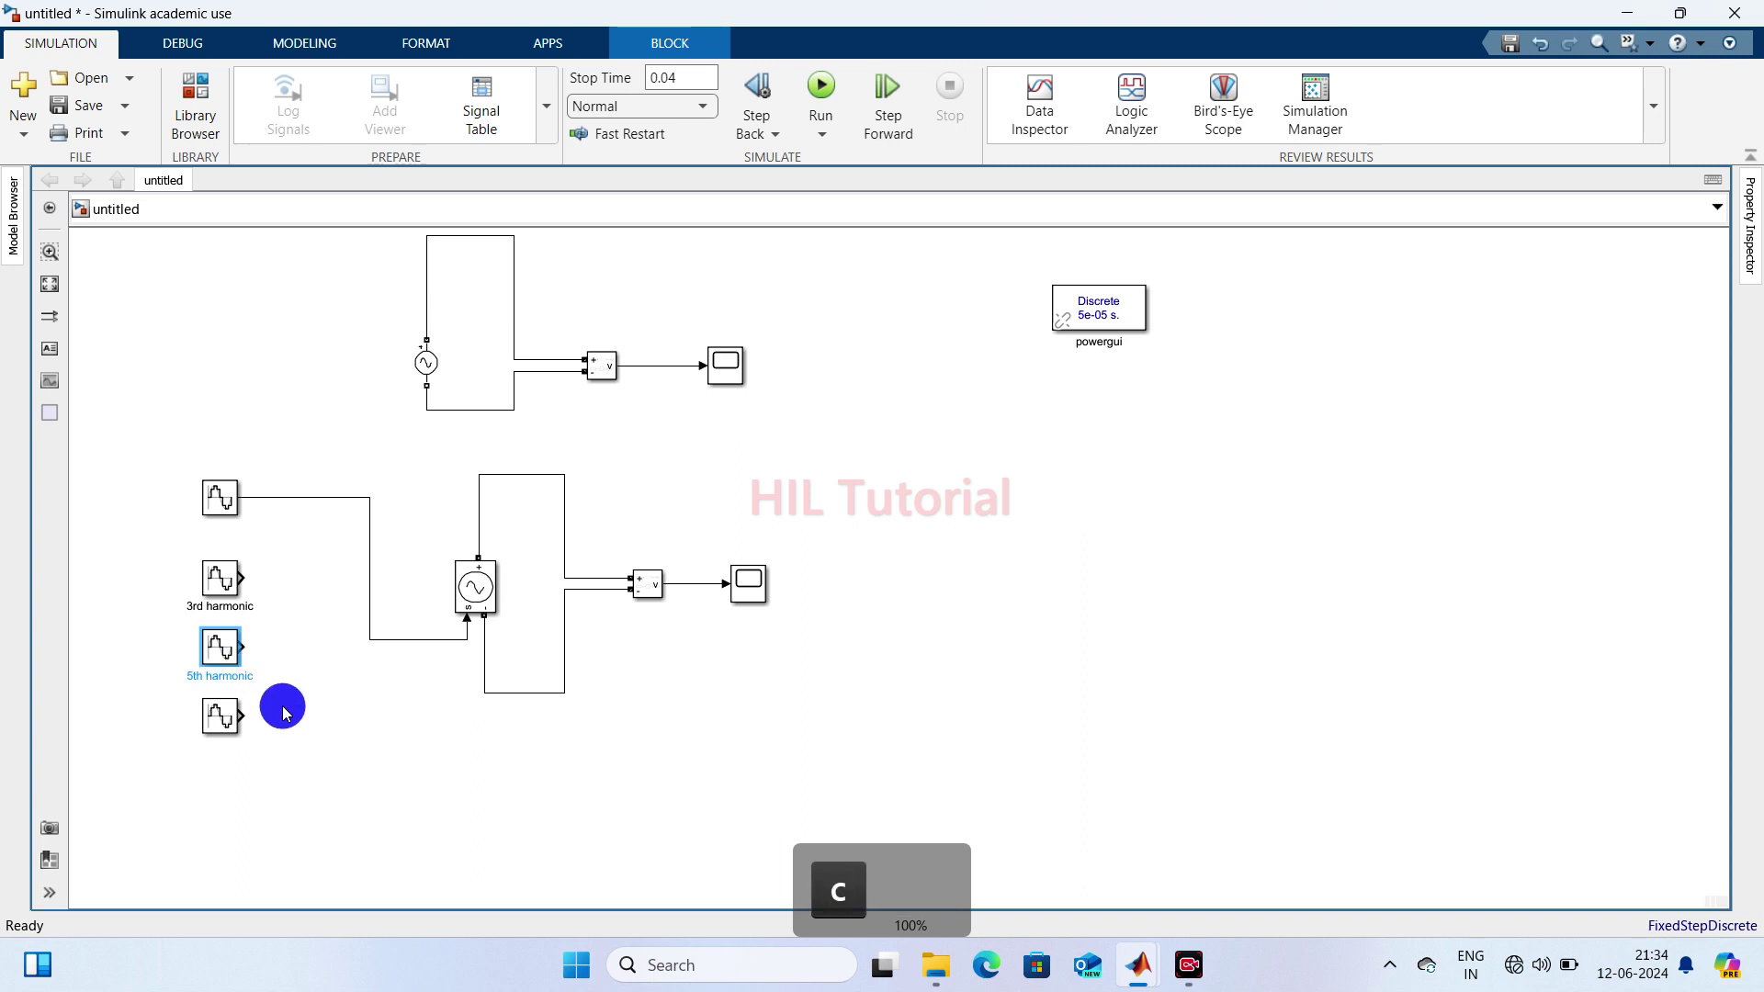
- Rename the bottom sine block to '7th harmonic'
{"action": "left_click", "coordinate": [216, 731]}
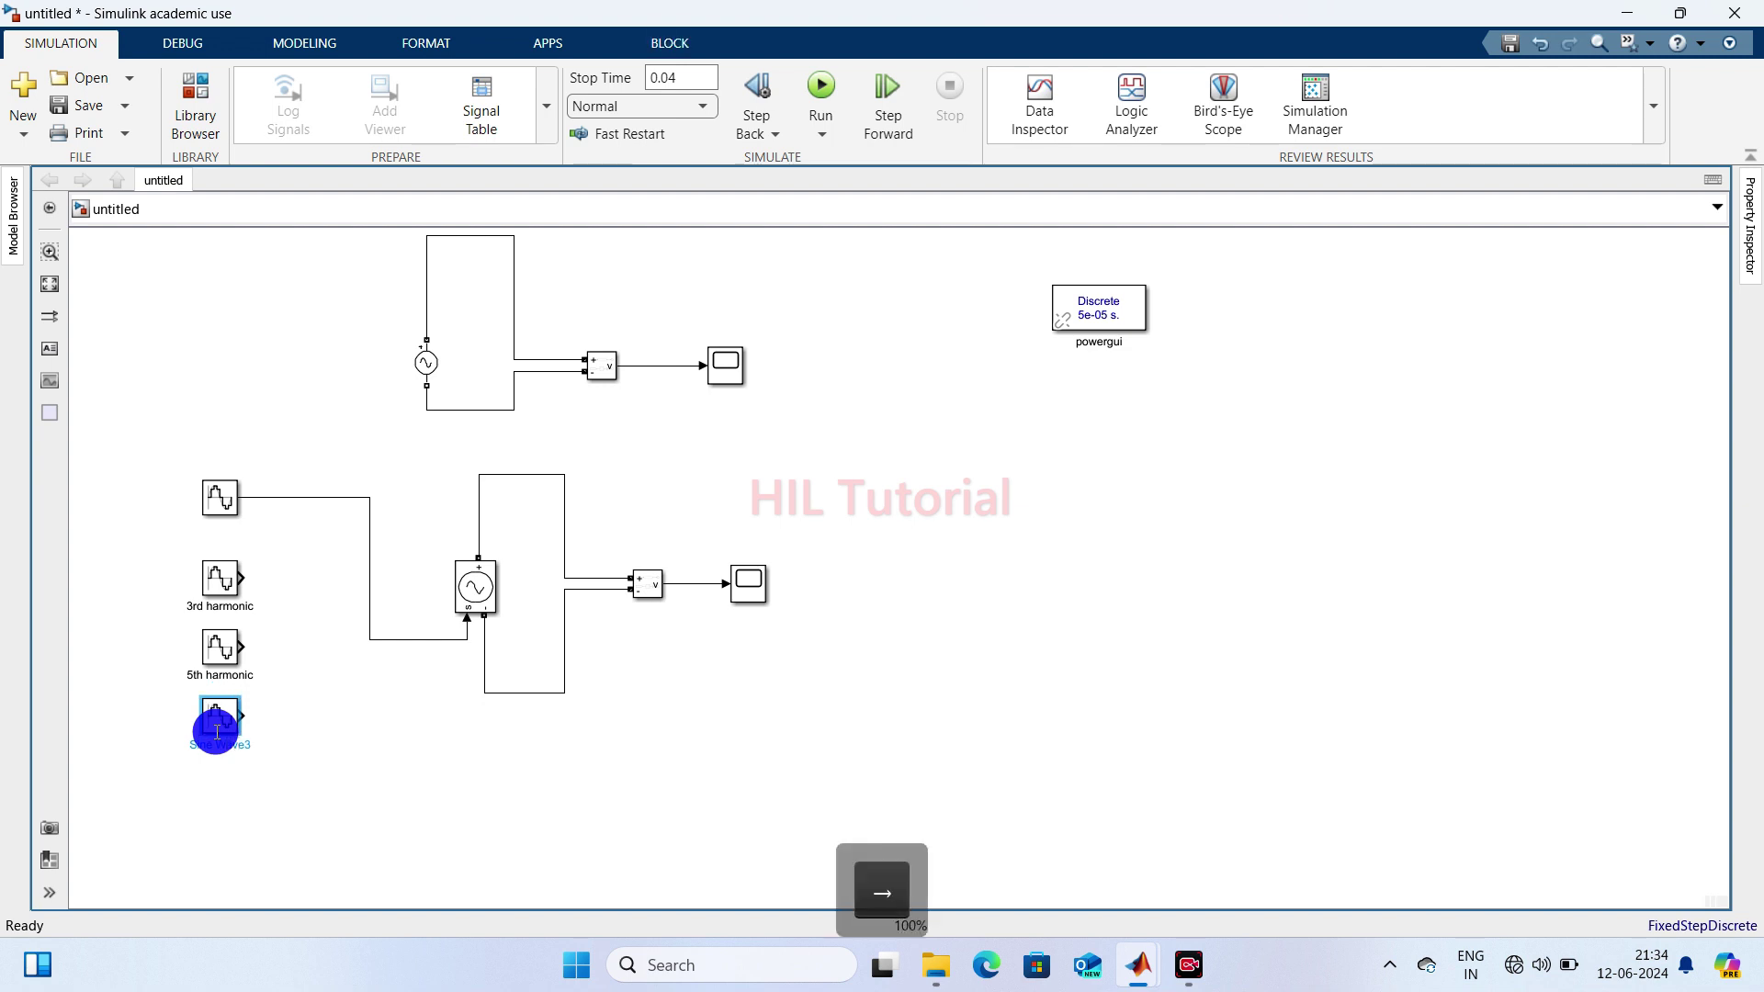
{"action": "key", "text": "BackSpace"}
{"action": "key", "text": "Right"}
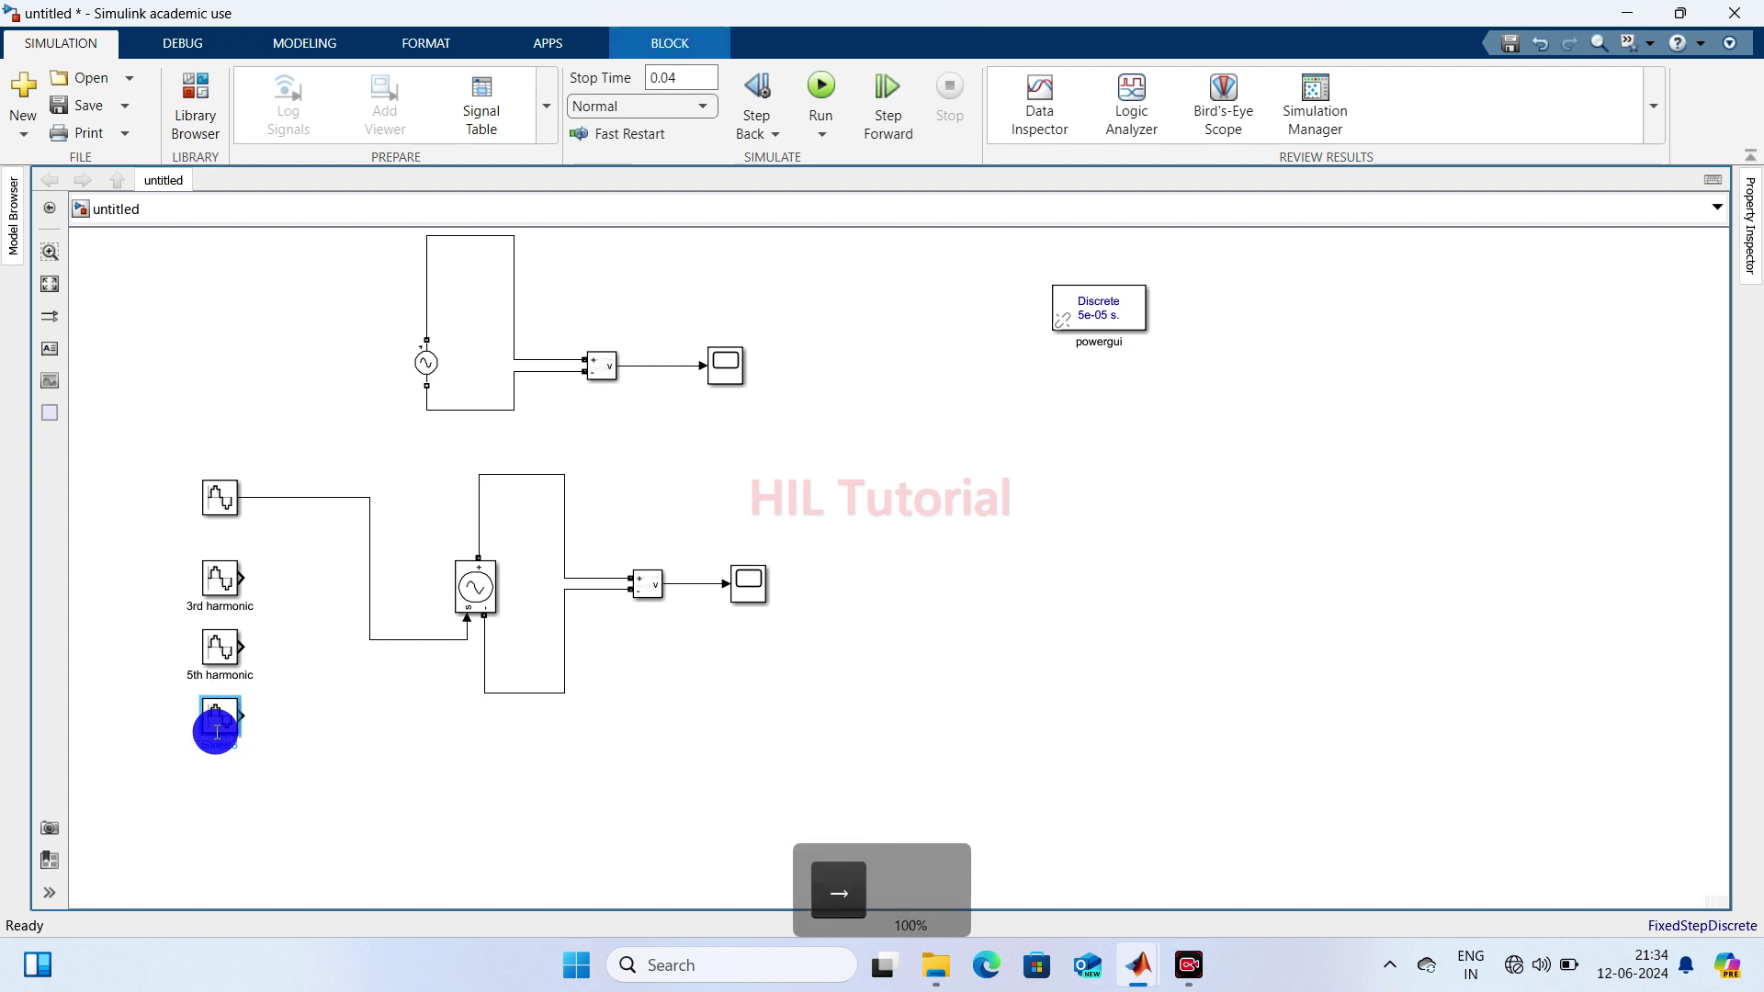
{"action": "key", "text": "BackSpace"}
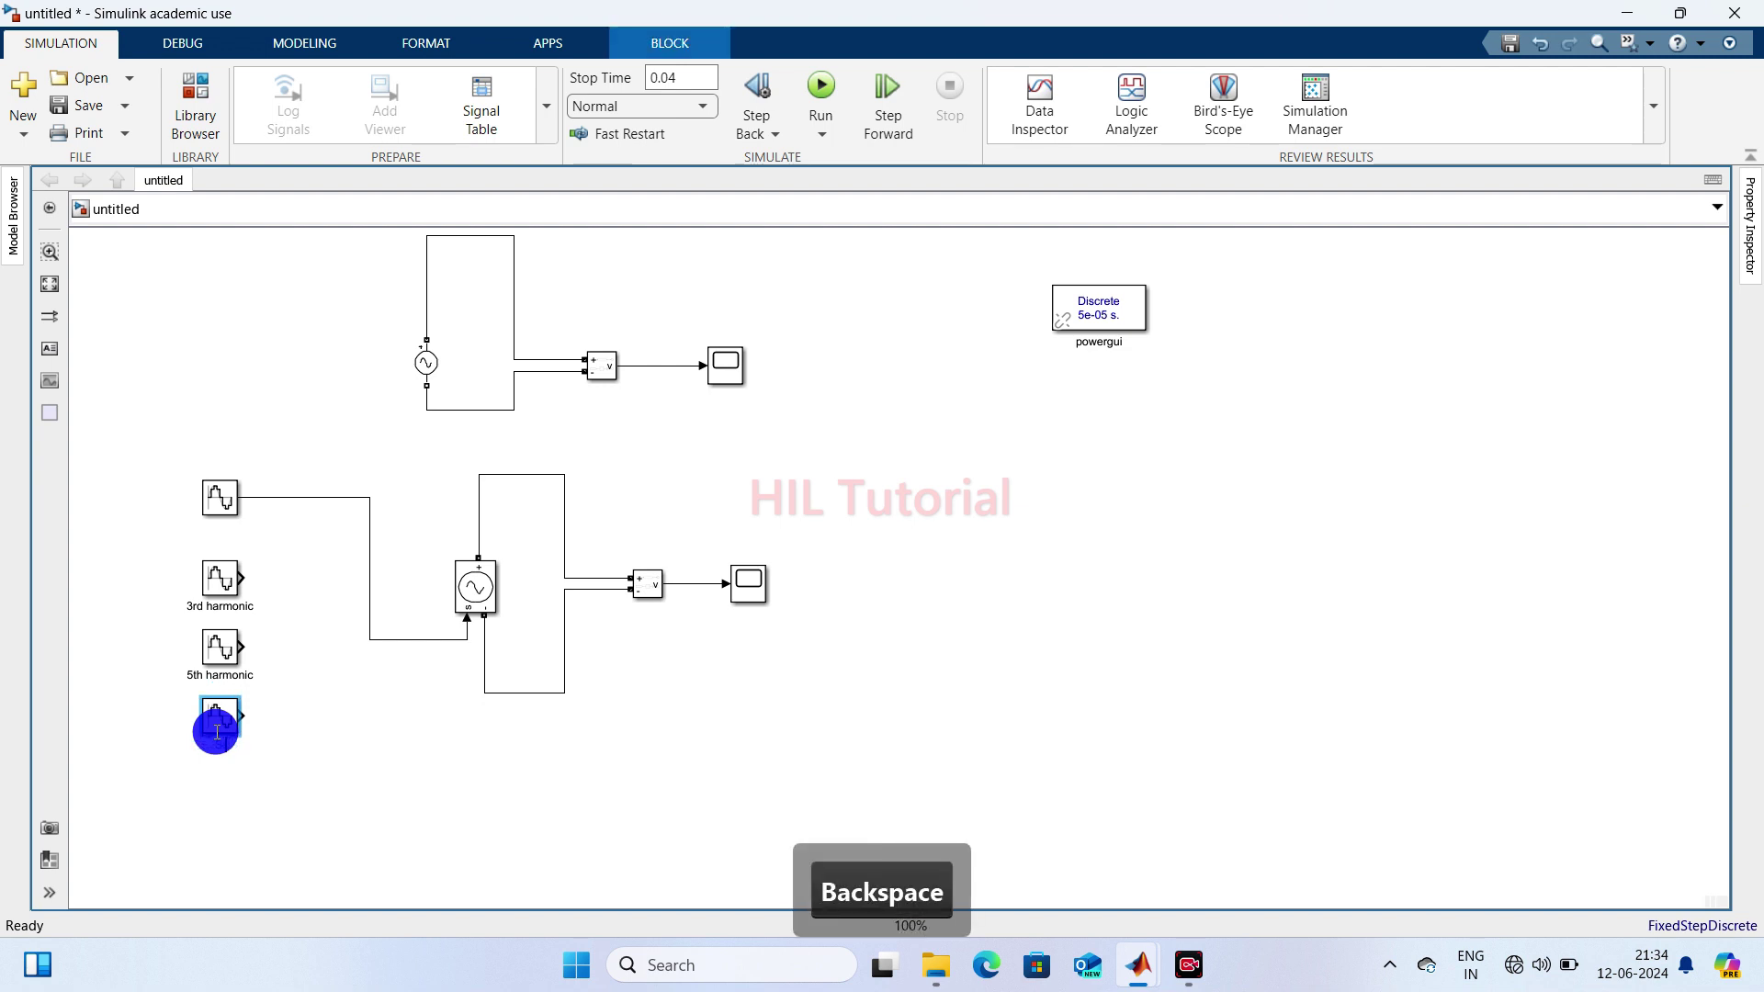
{"action": "key", "text": "Home"}
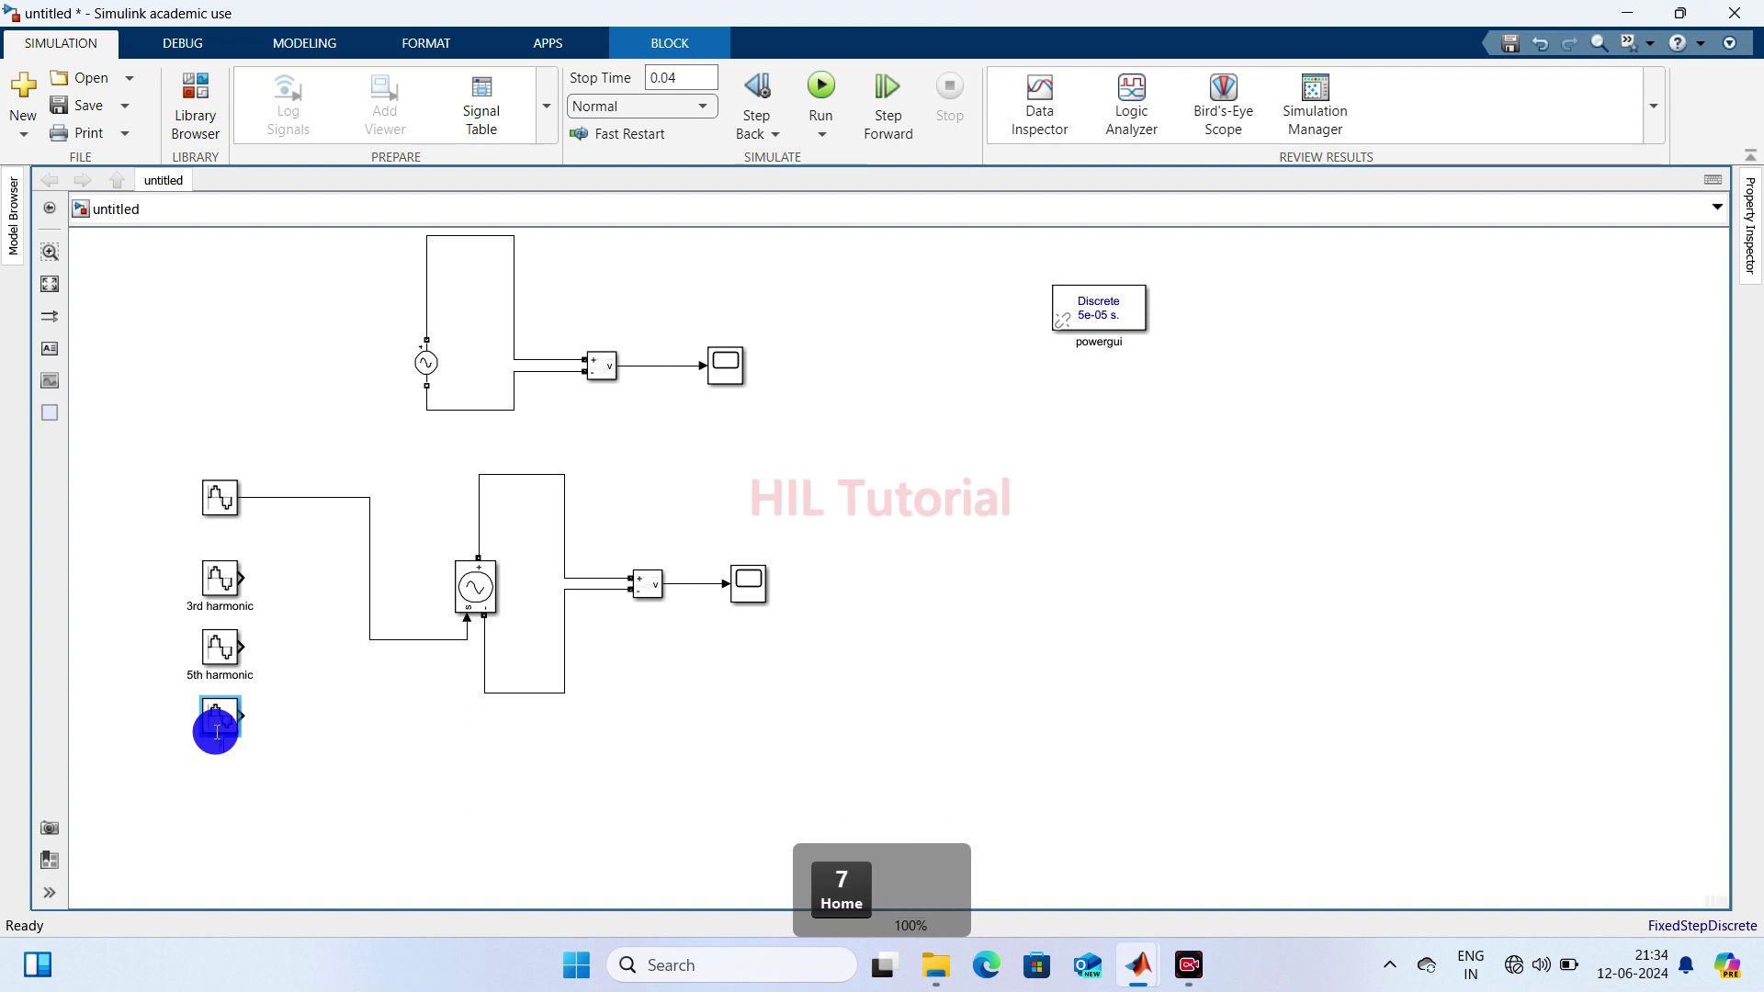
{"action": "type", "text": "harmonic"}
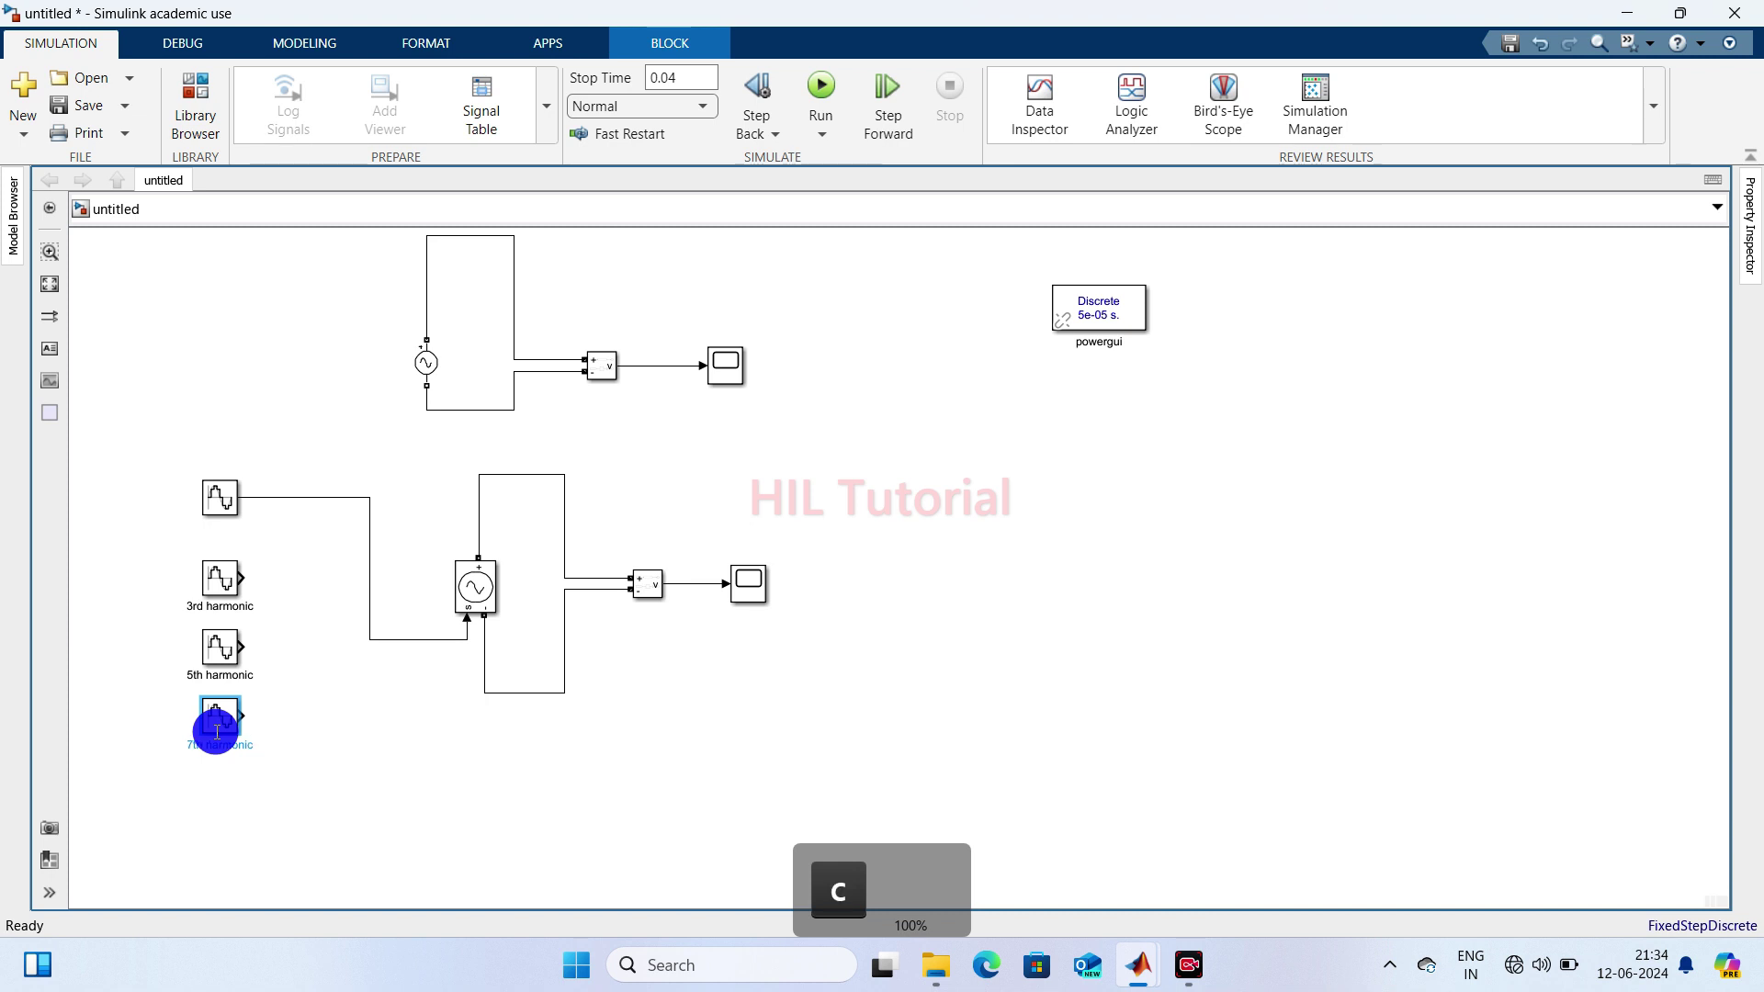
{"action": "left_click", "coordinate": [343, 779]}
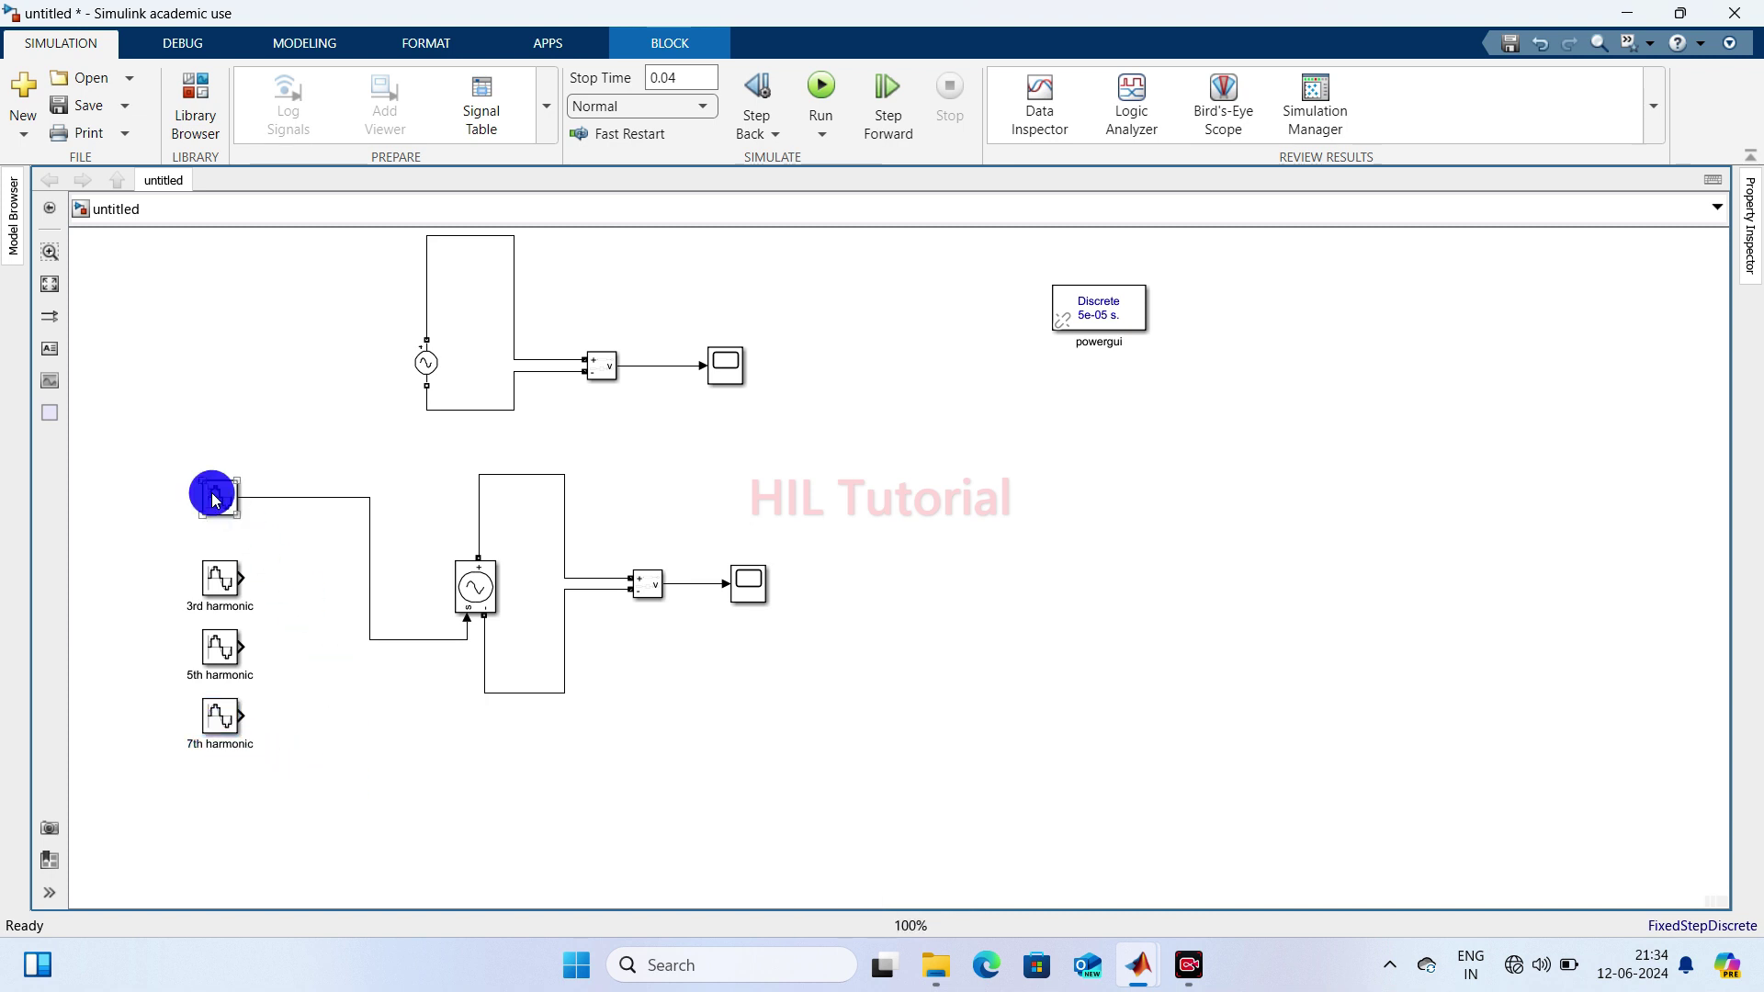
- Set the 3rd harmonic frequency to 2*pi*50*3
{"action": "double_click", "coordinate": [220, 579]}
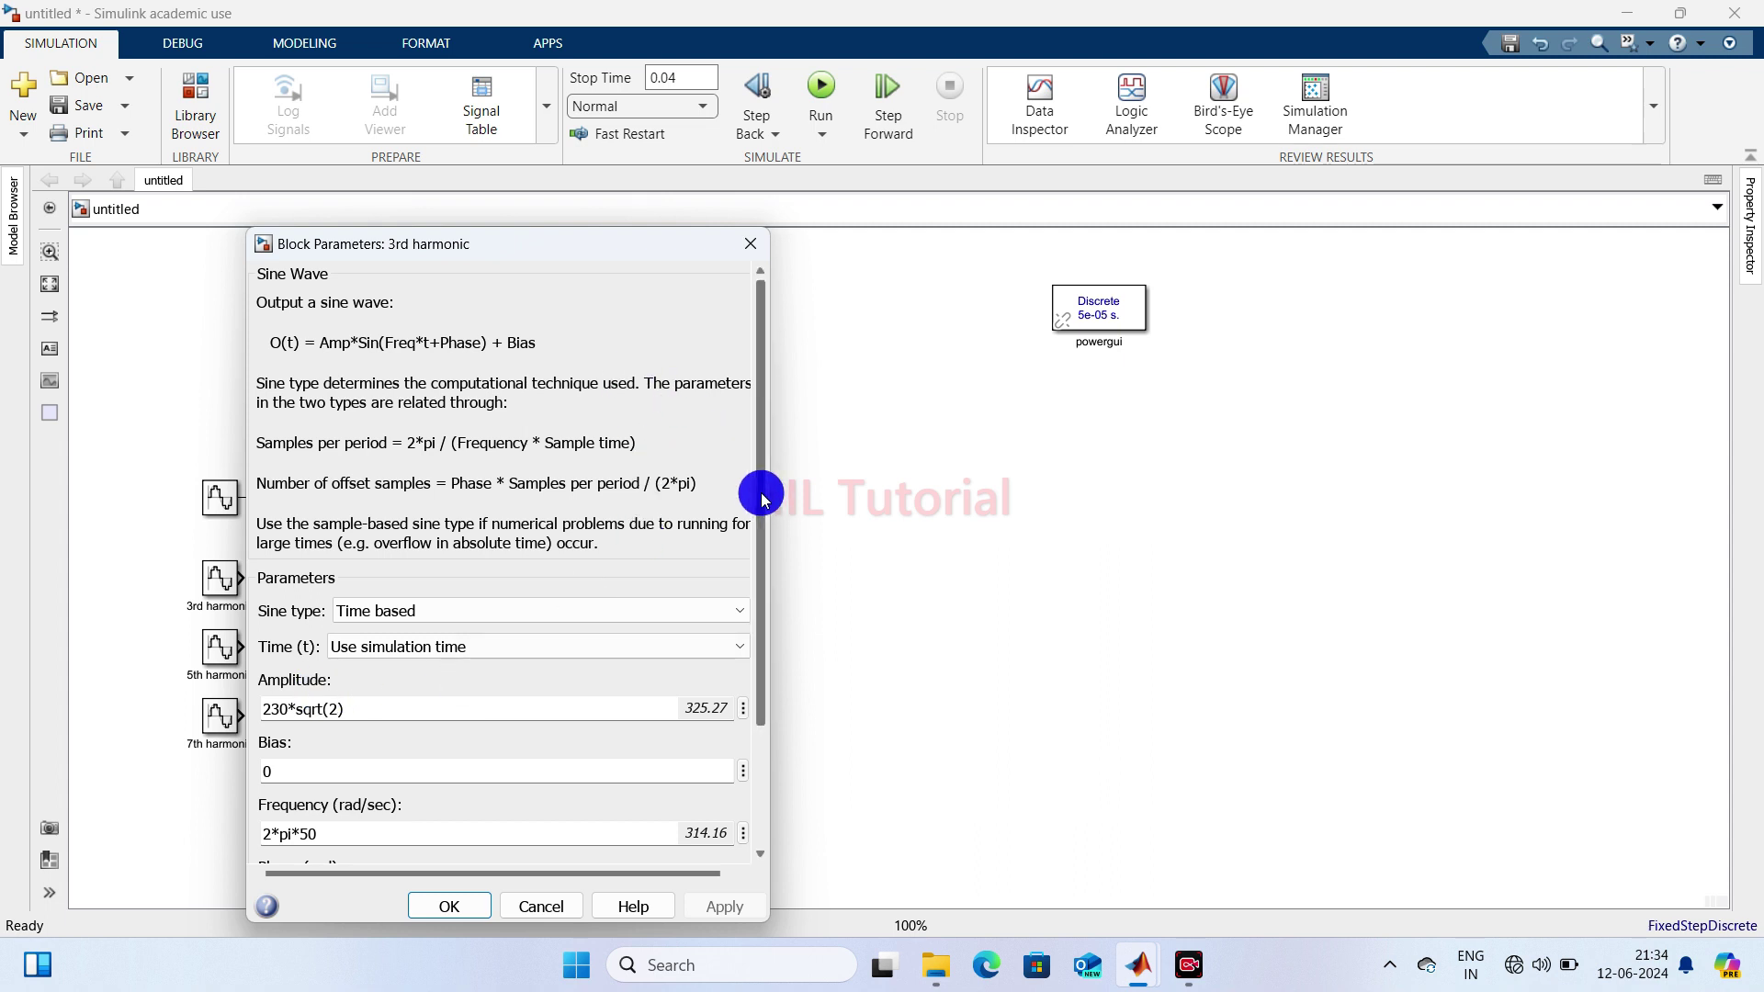
{"action": "left_click_drag", "start_coordinate": [761, 505], "coordinate": [768, 732]}
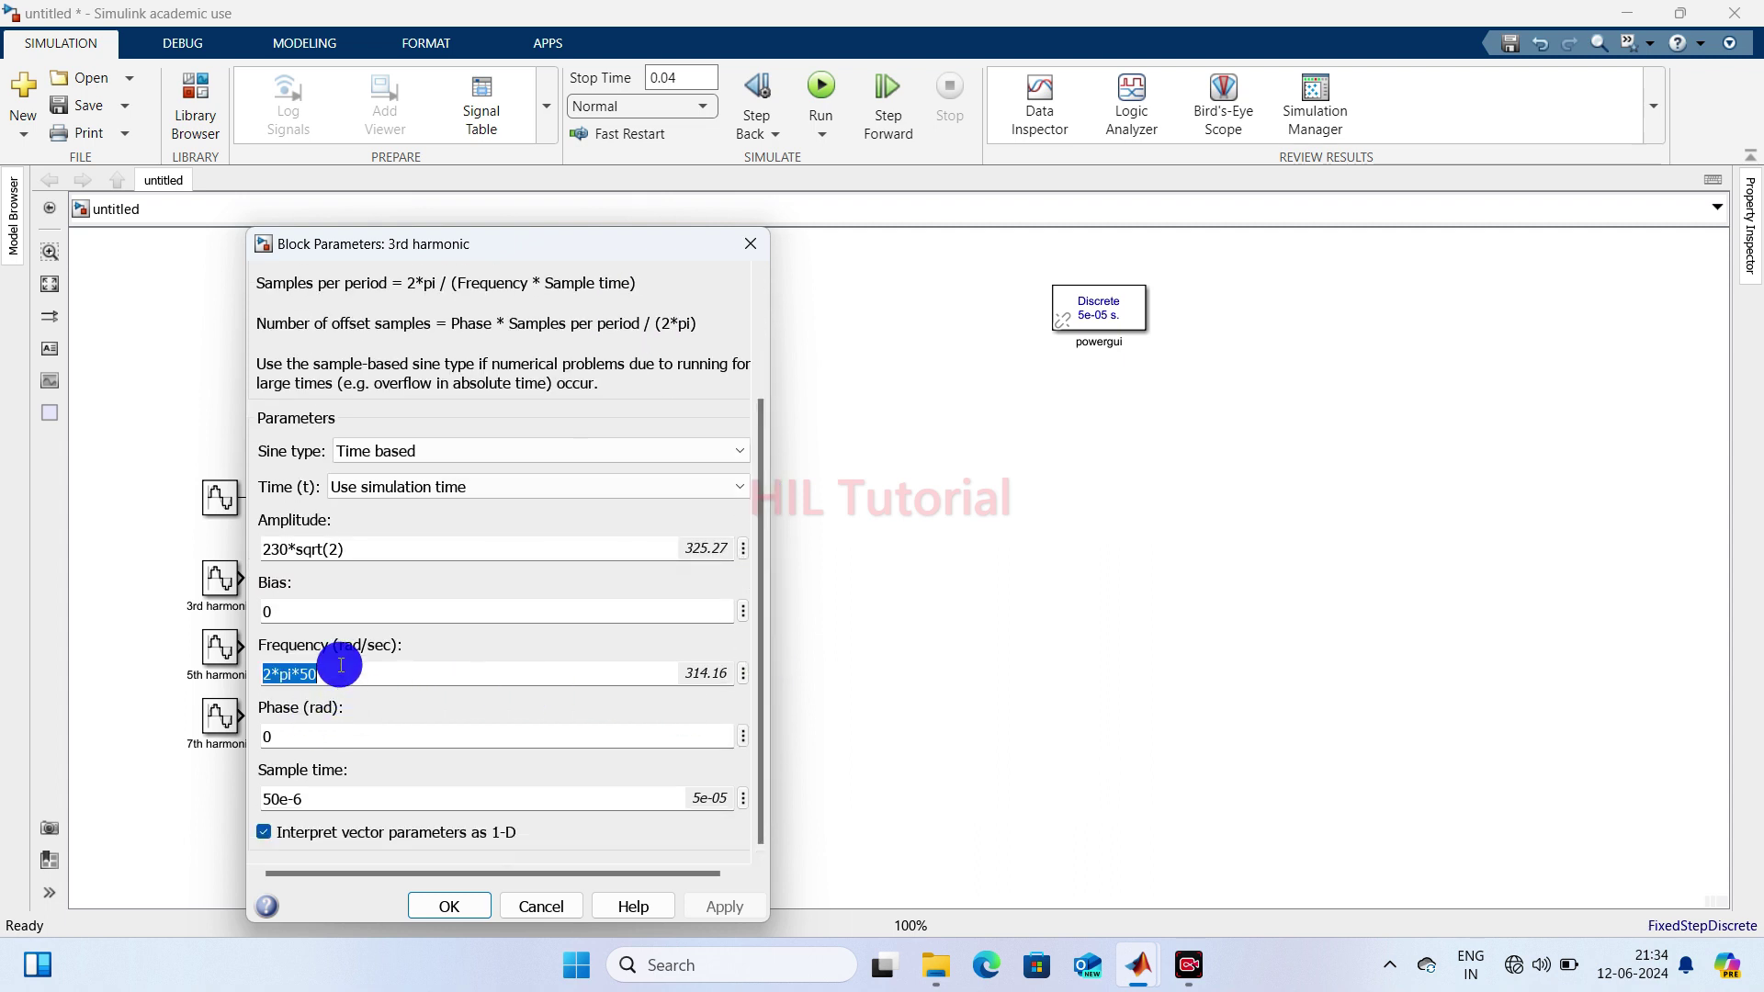
{"action": "key", "text": "Right"}
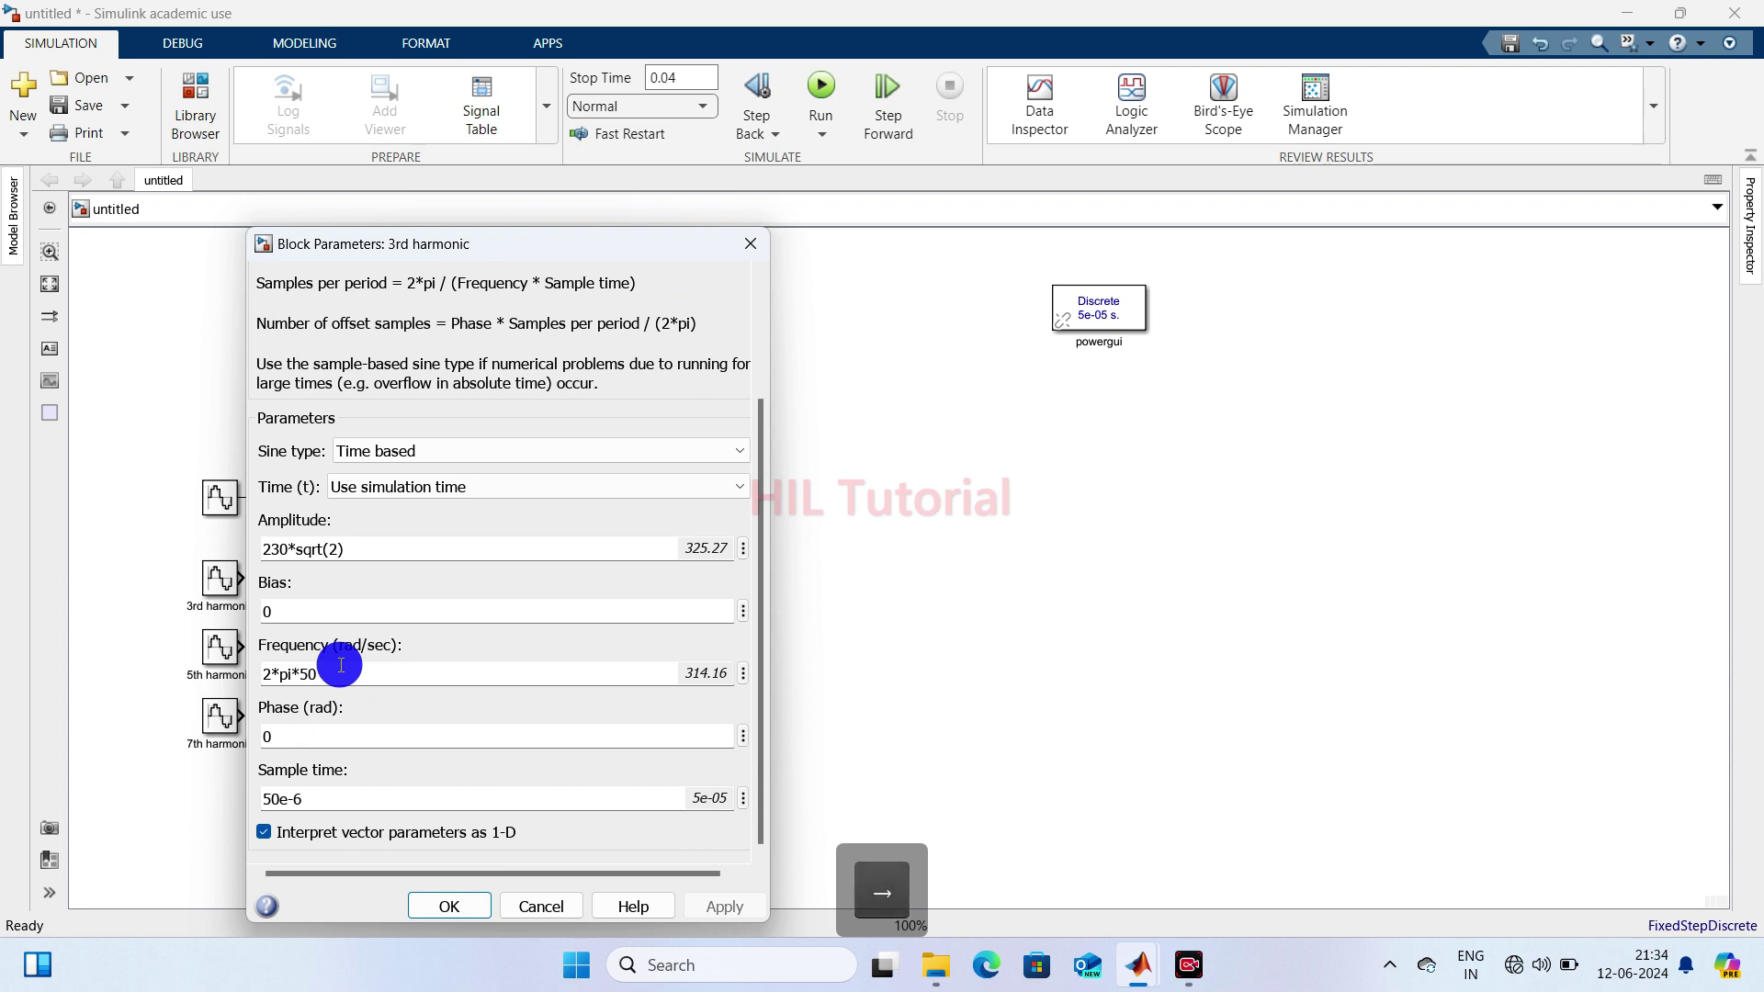
{"action": "type", "text": "*"}
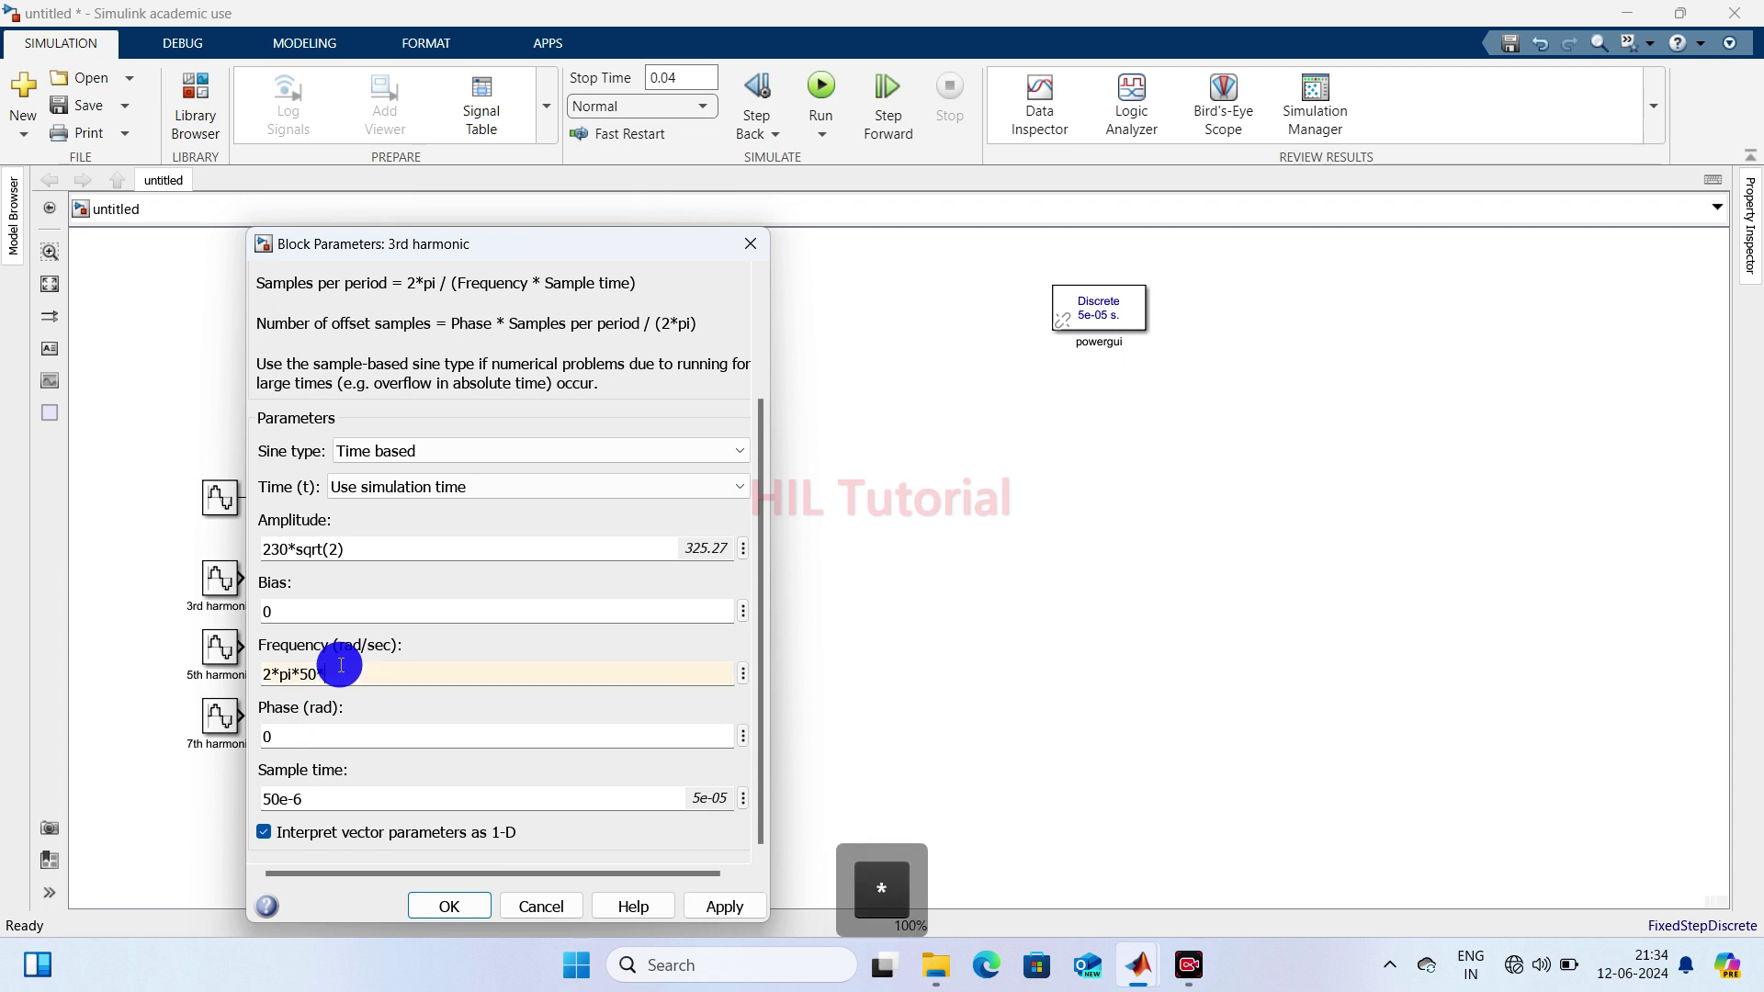
{"action": "type", "text": "3"}
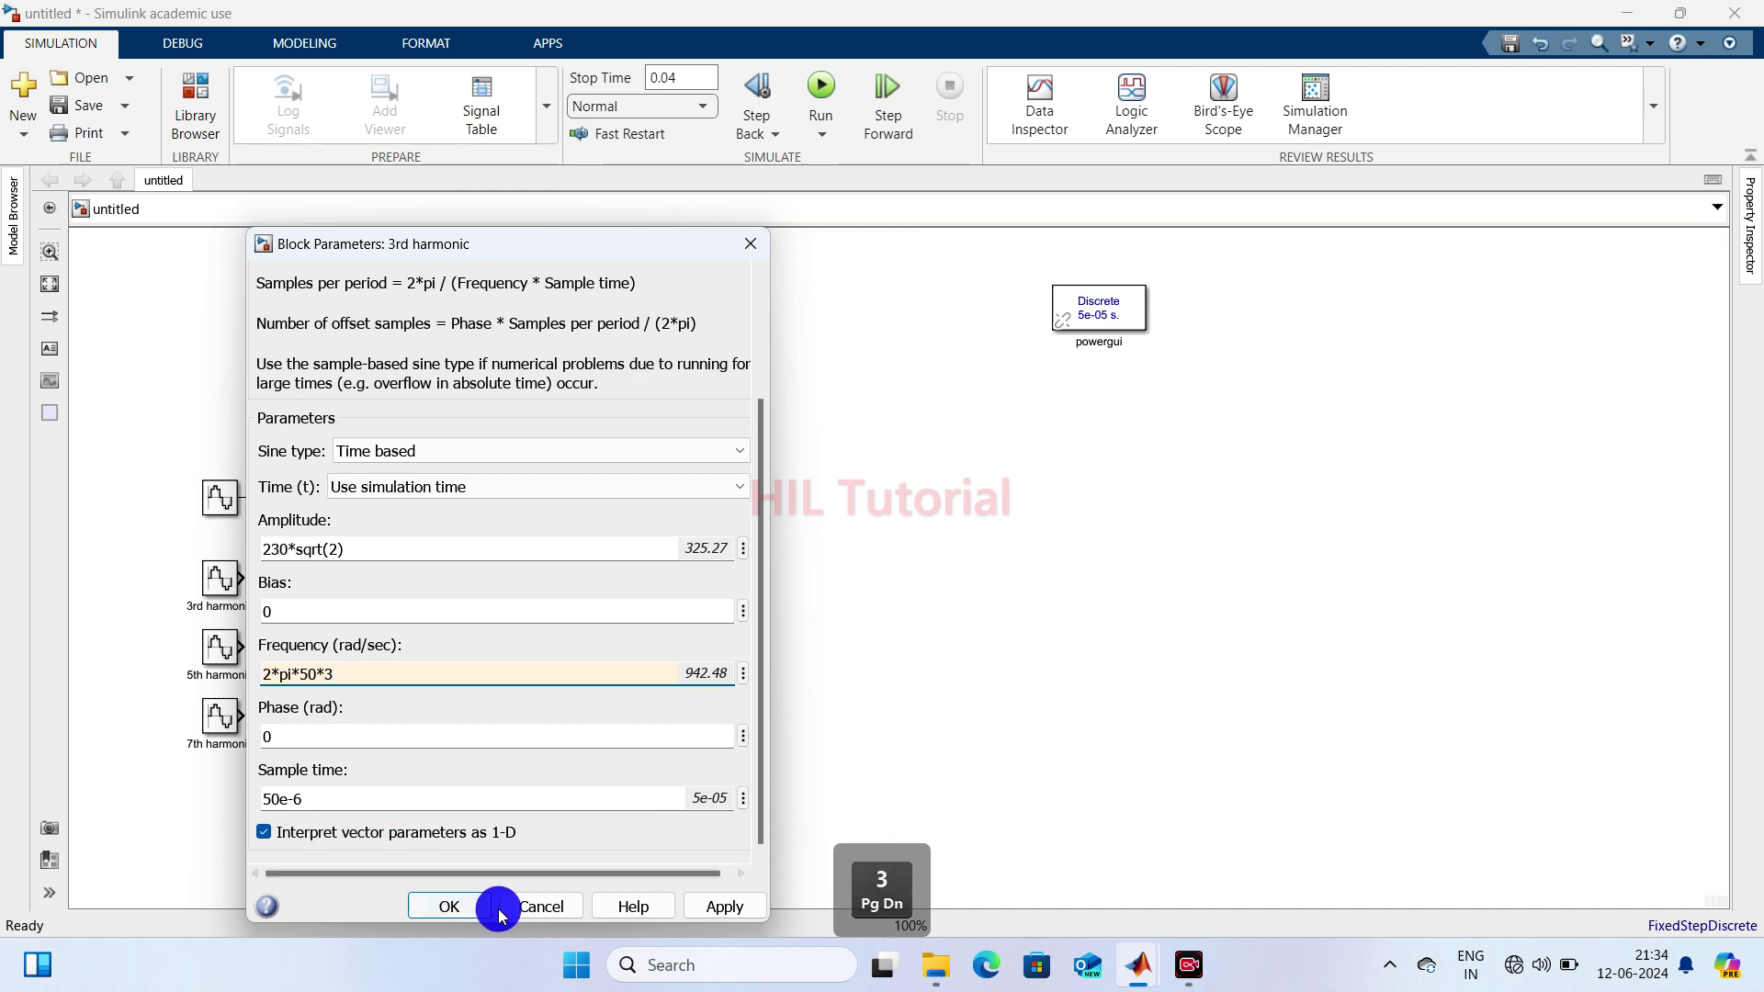
{"action": "left_click", "coordinate": [460, 908]}
- Set the 5th harmonic frequency to 2*pi*50*5
{"action": "left_click", "coordinate": [226, 650]}
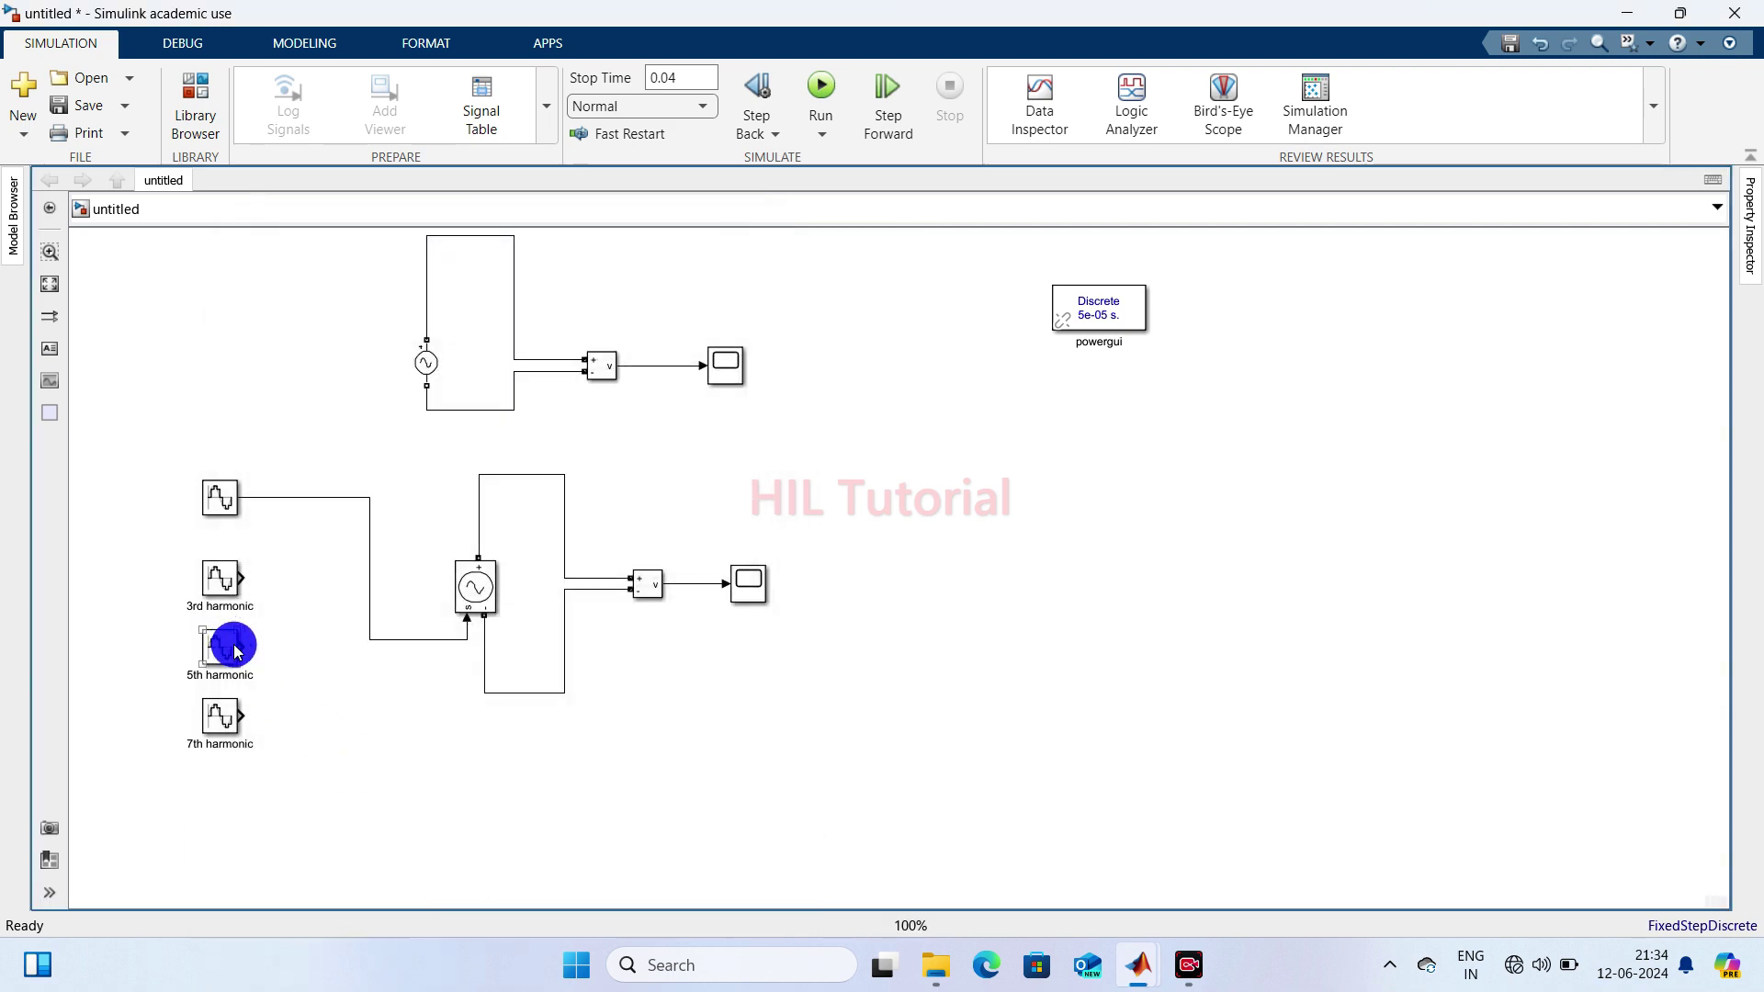
{"action": "double_click", "coordinate": [226, 650]}
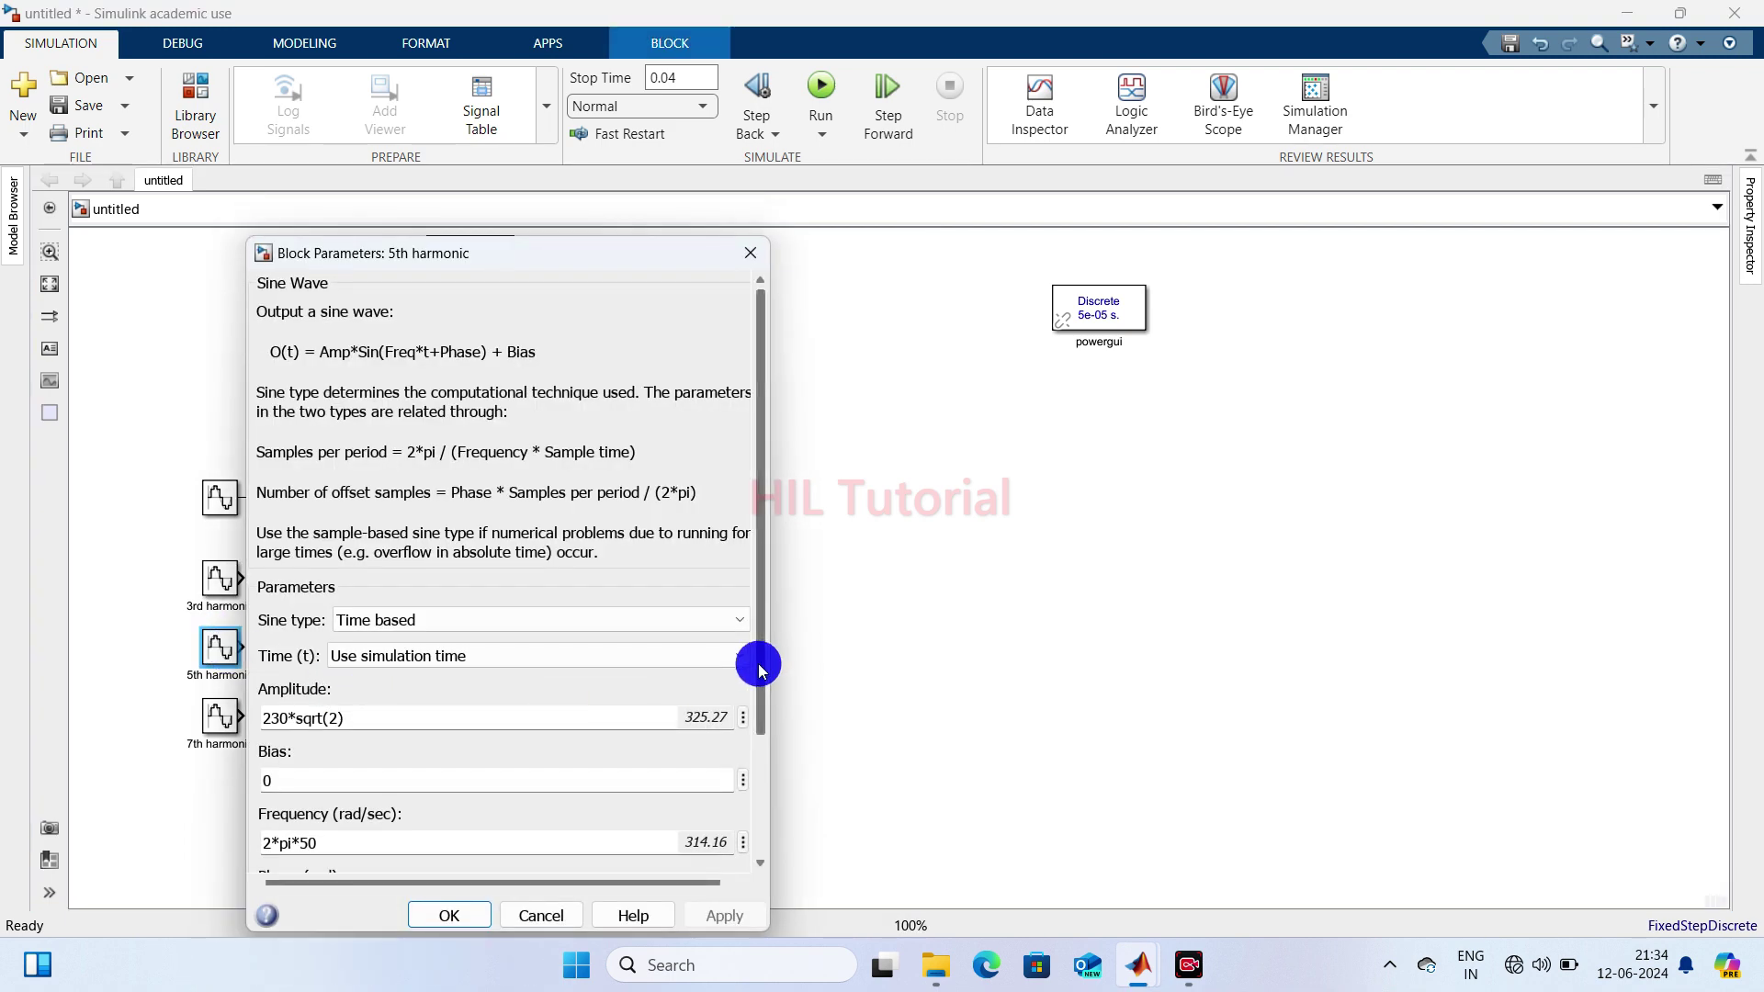
{"action": "left_click_drag", "start_coordinate": [753, 665], "coordinate": [752, 775]}
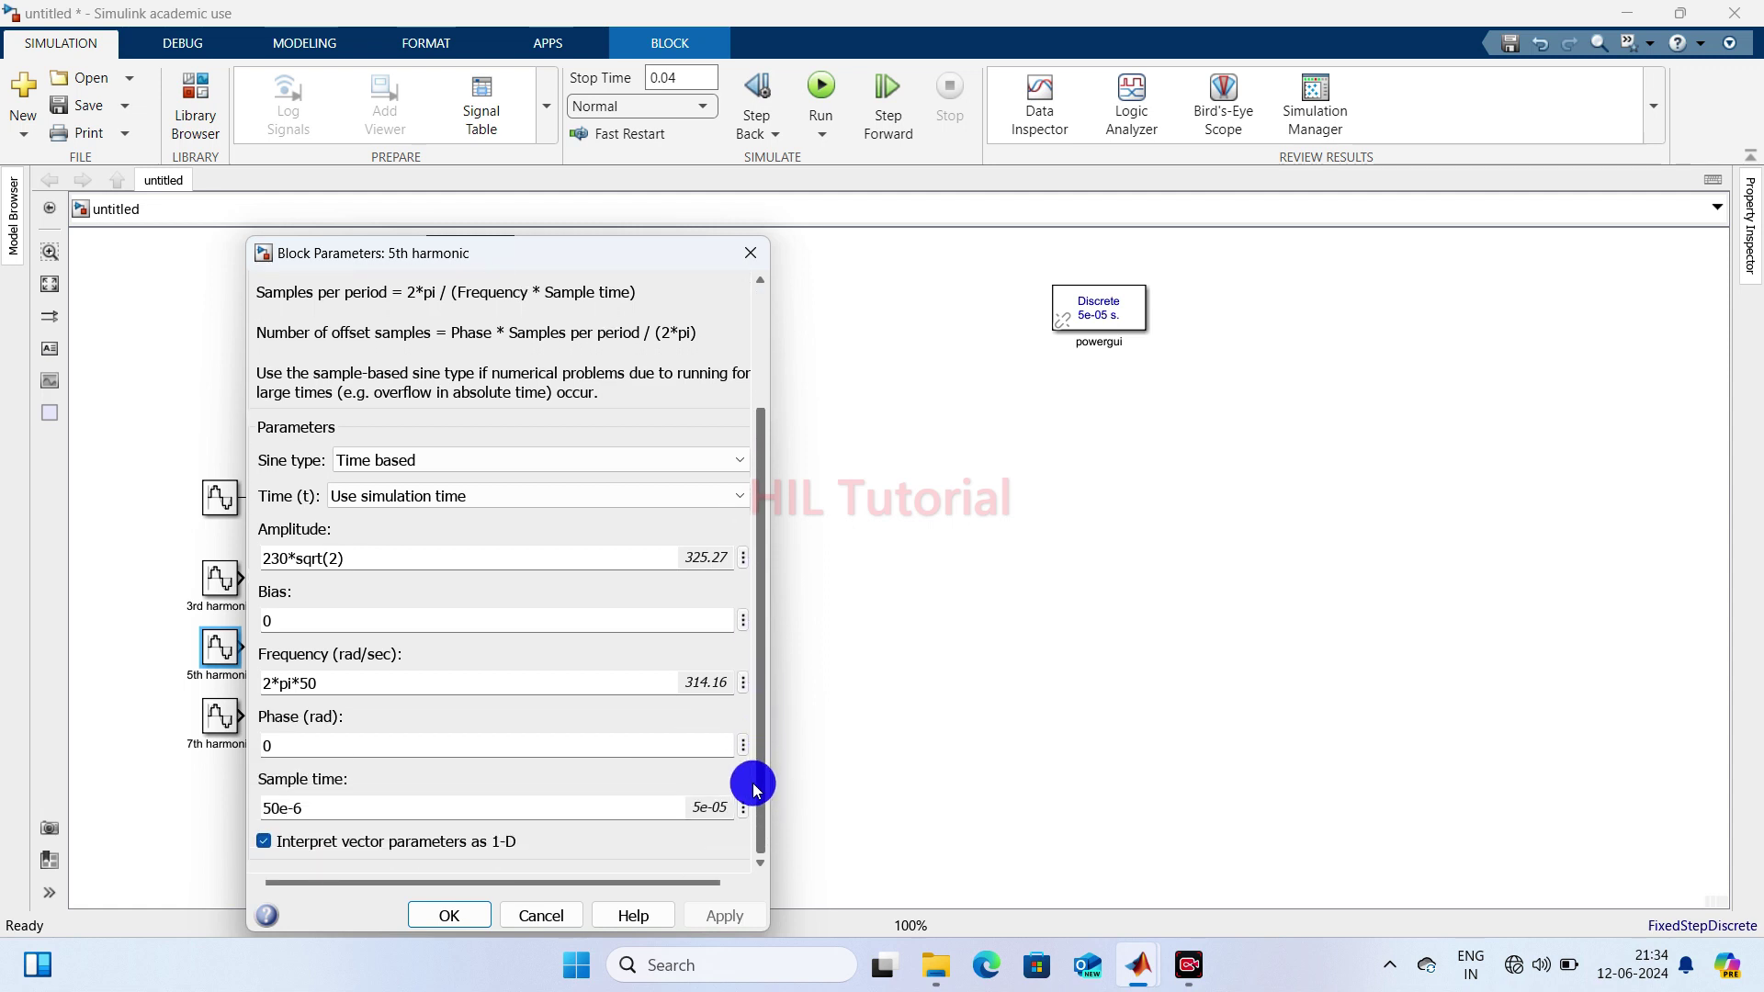
{"action": "double_click", "coordinate": [343, 680]}
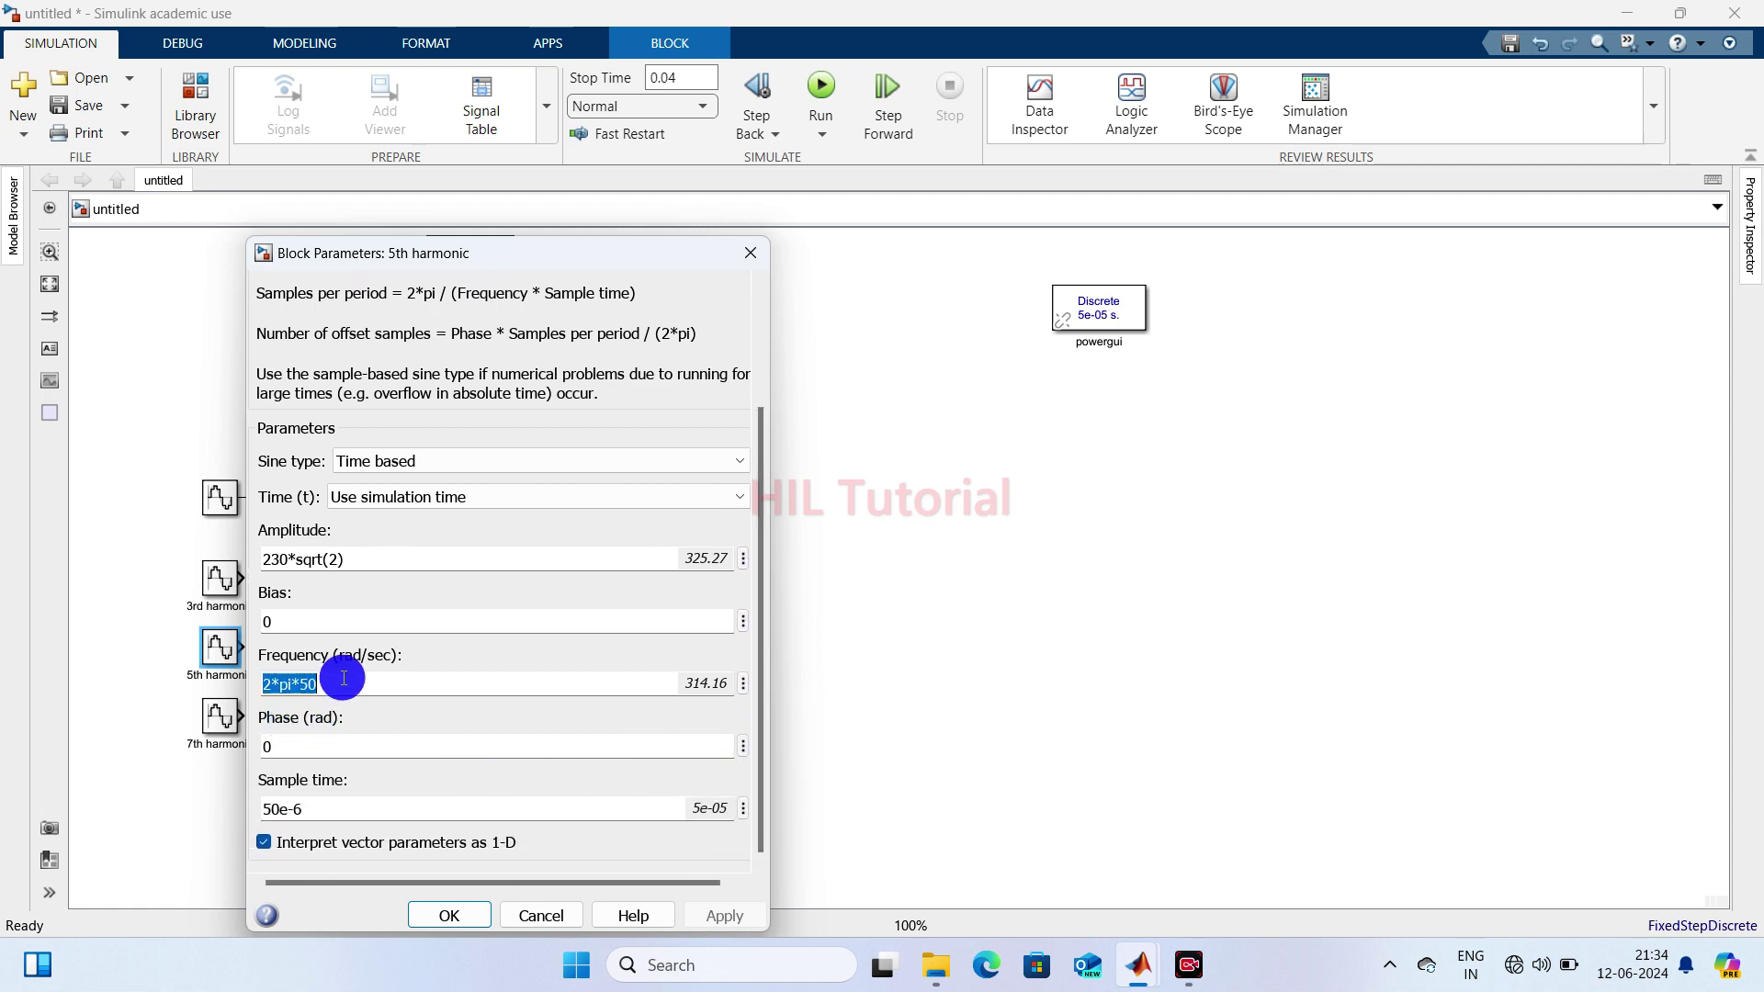
{"action": "key", "text": "End"}
{"action": "type", "text": "*"}
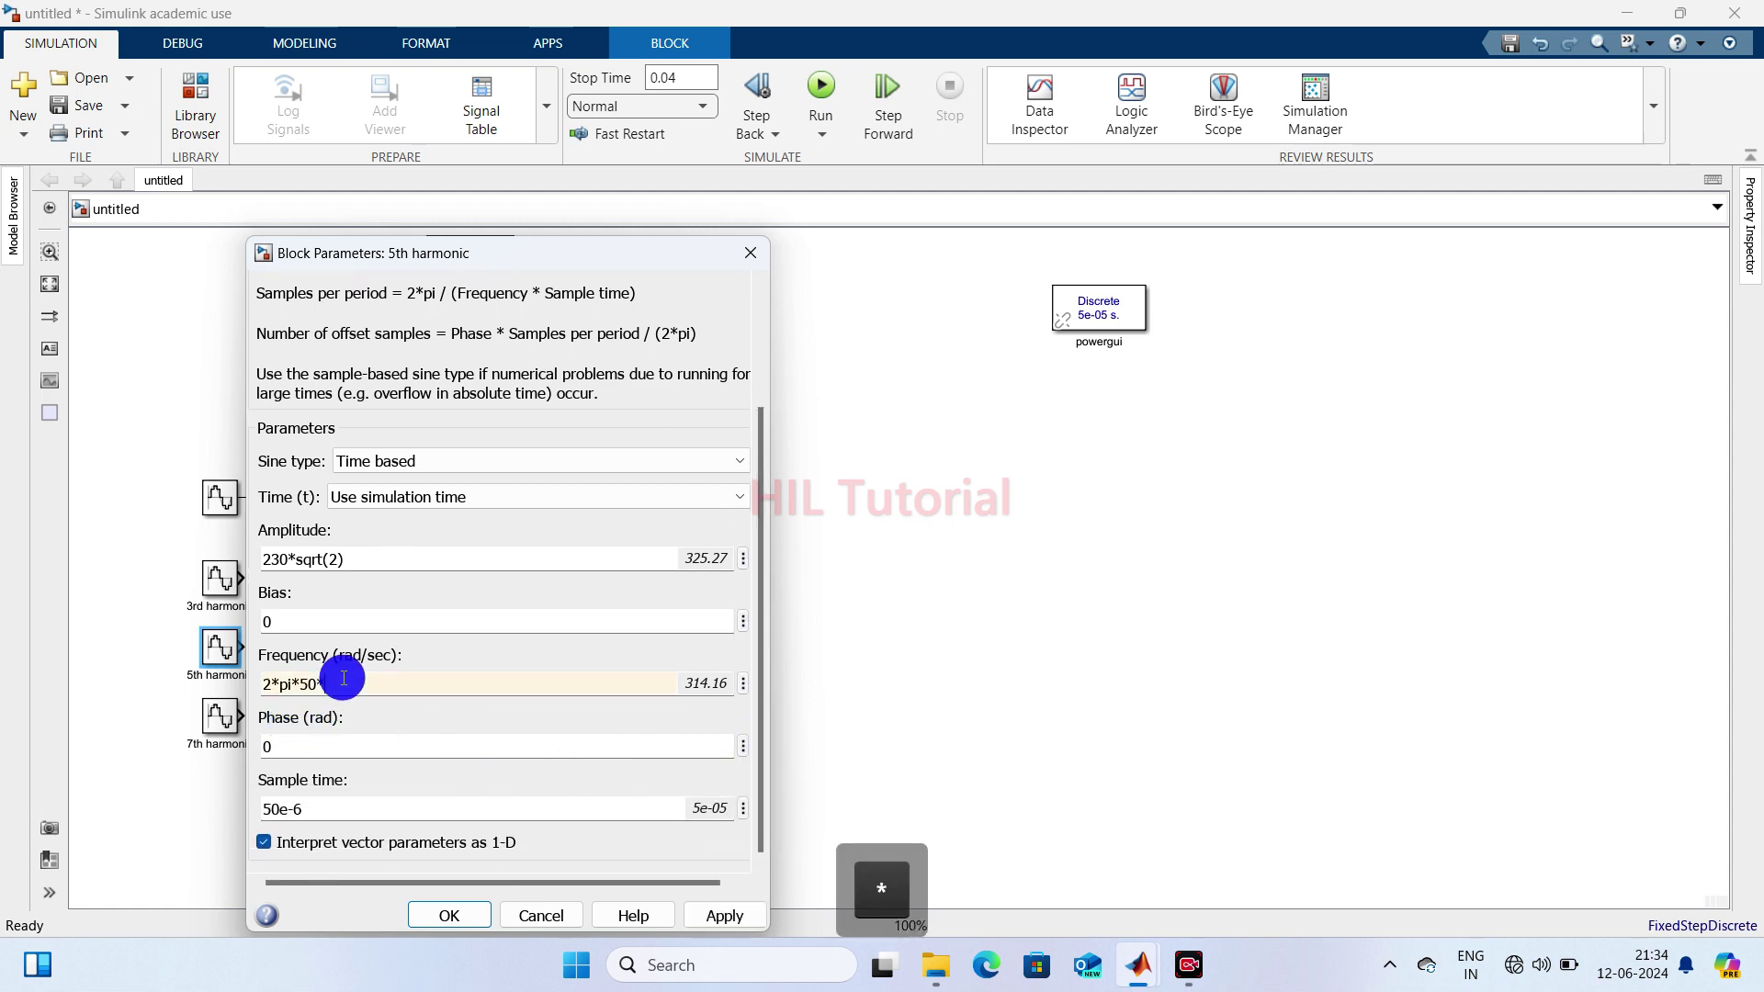
{"action": "left_click", "coordinate": [449, 915]}
- Set the 7th harmonic frequency to 2*pi*50*7
{"action": "double_click", "coordinate": [202, 721]}
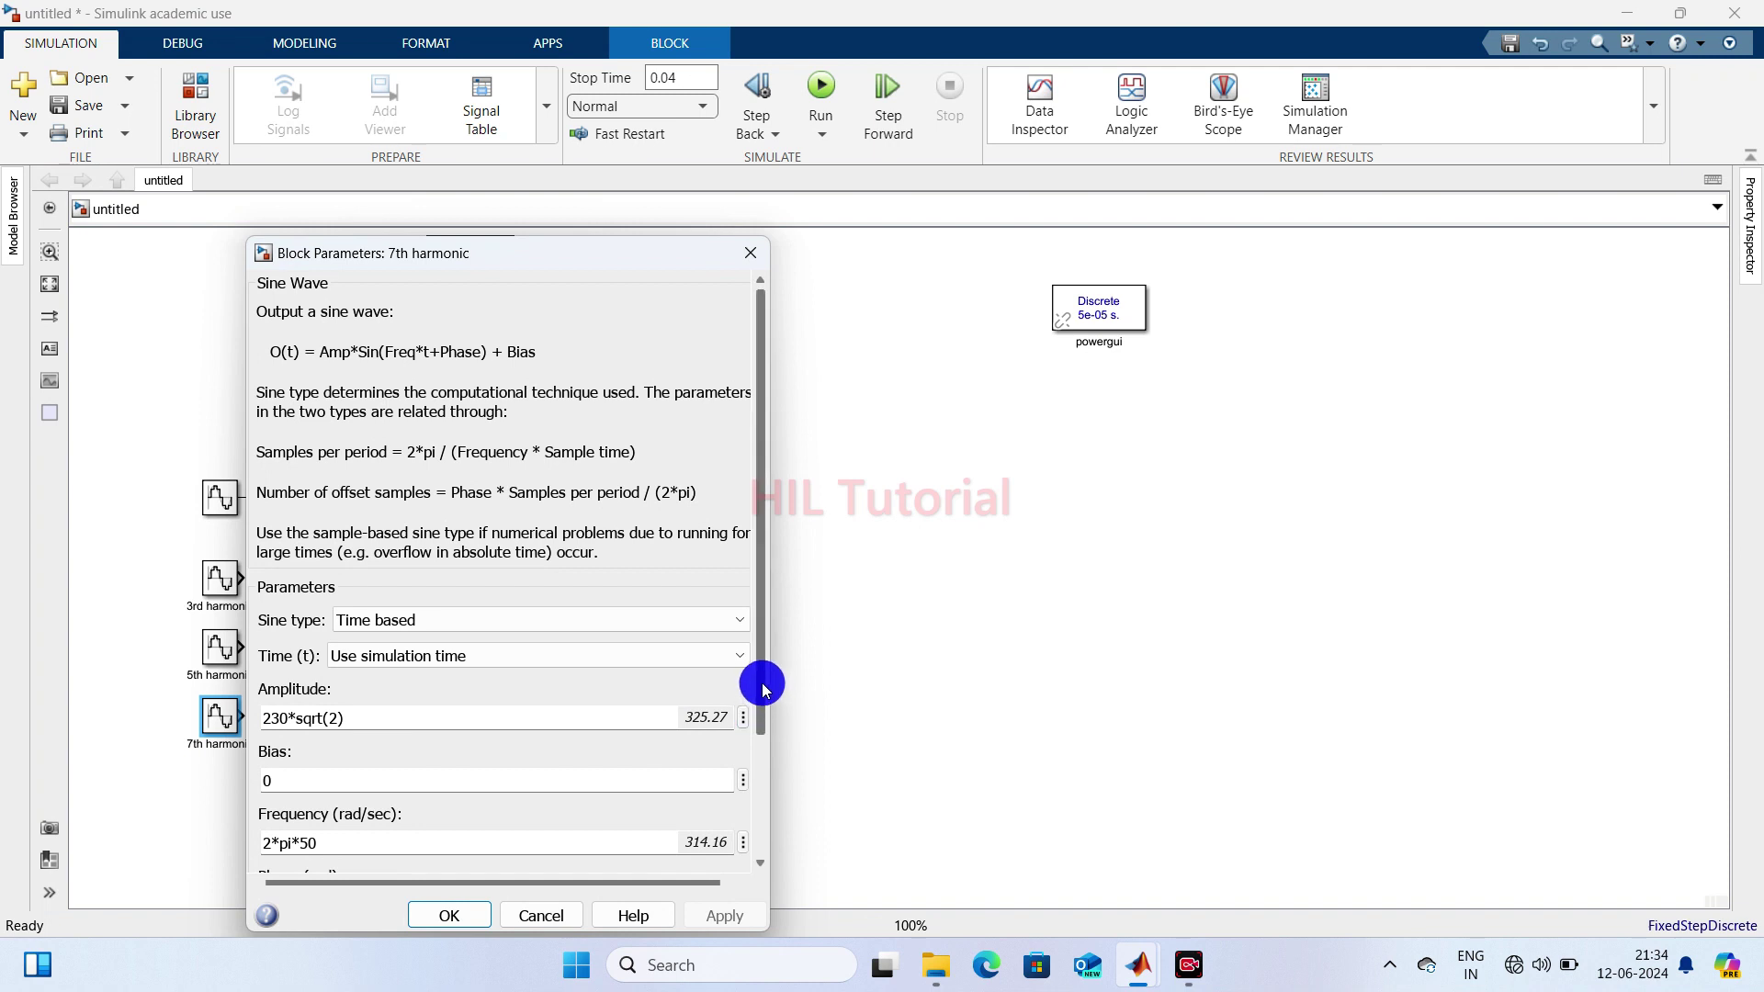
{"action": "left_click_drag", "start_coordinate": [758, 680], "coordinate": [759, 800]}
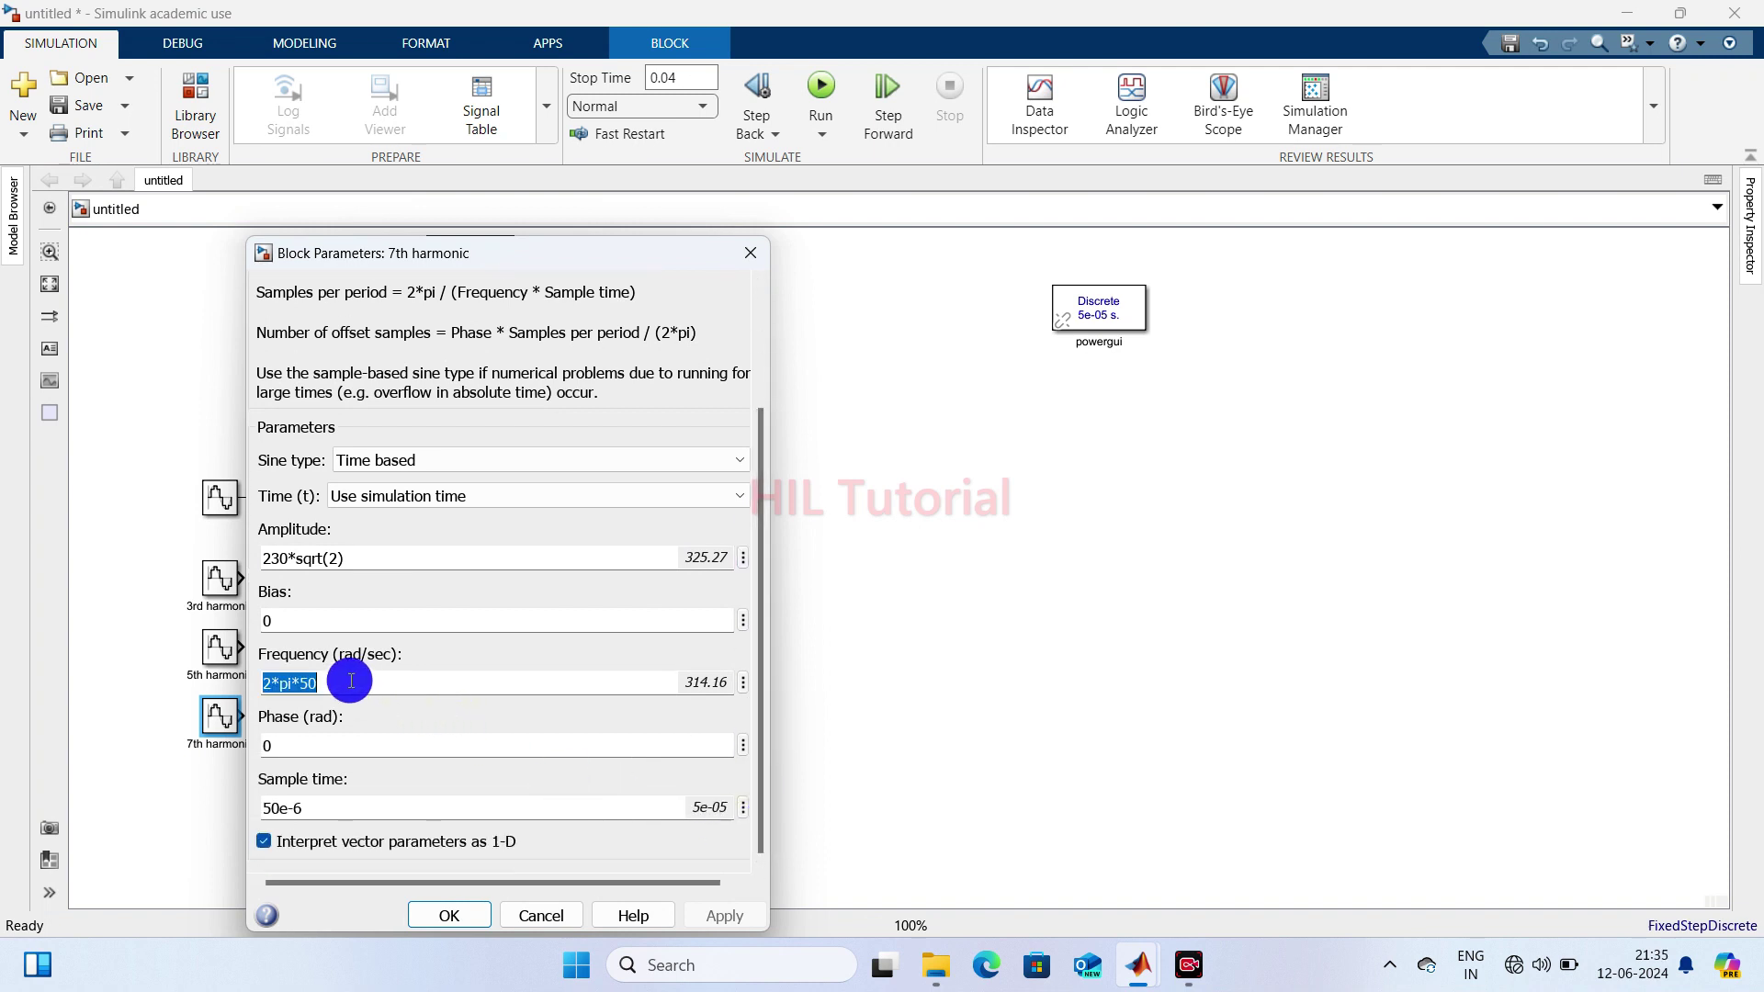
{"action": "key", "text": "Right"}
{"action": "type", "text": "*"}
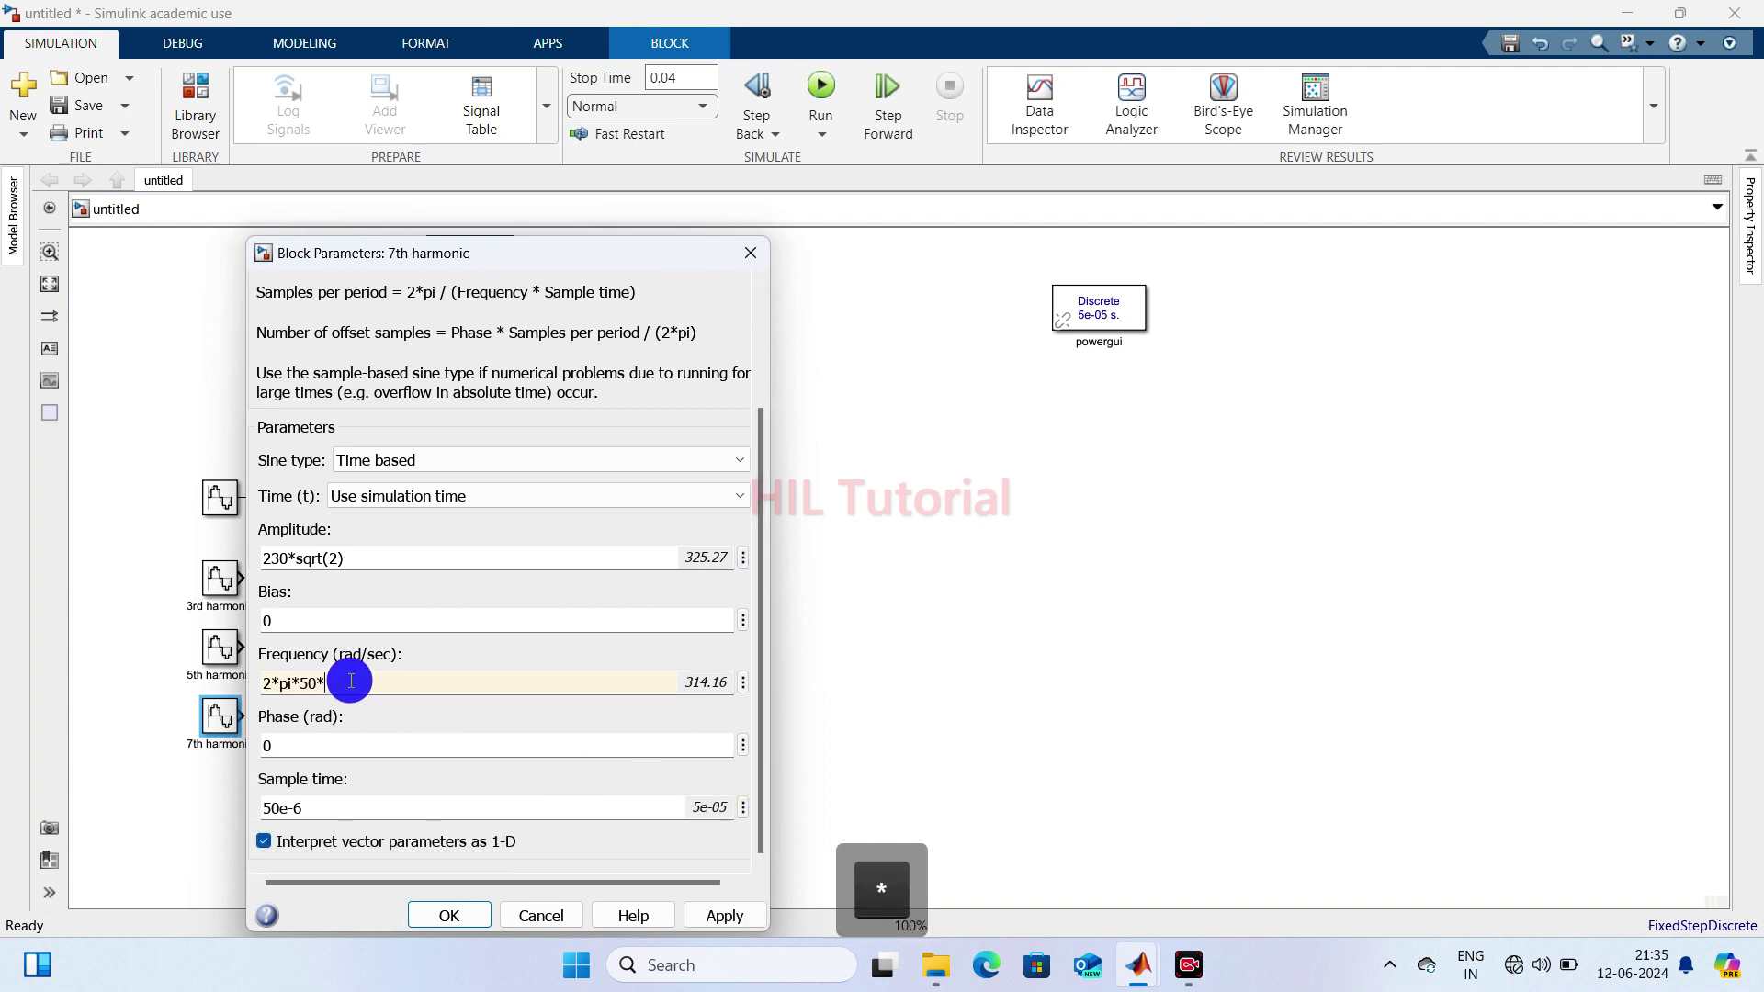
{"action": "type", "text": "7"}
{"action": "key", "text": "Return"}
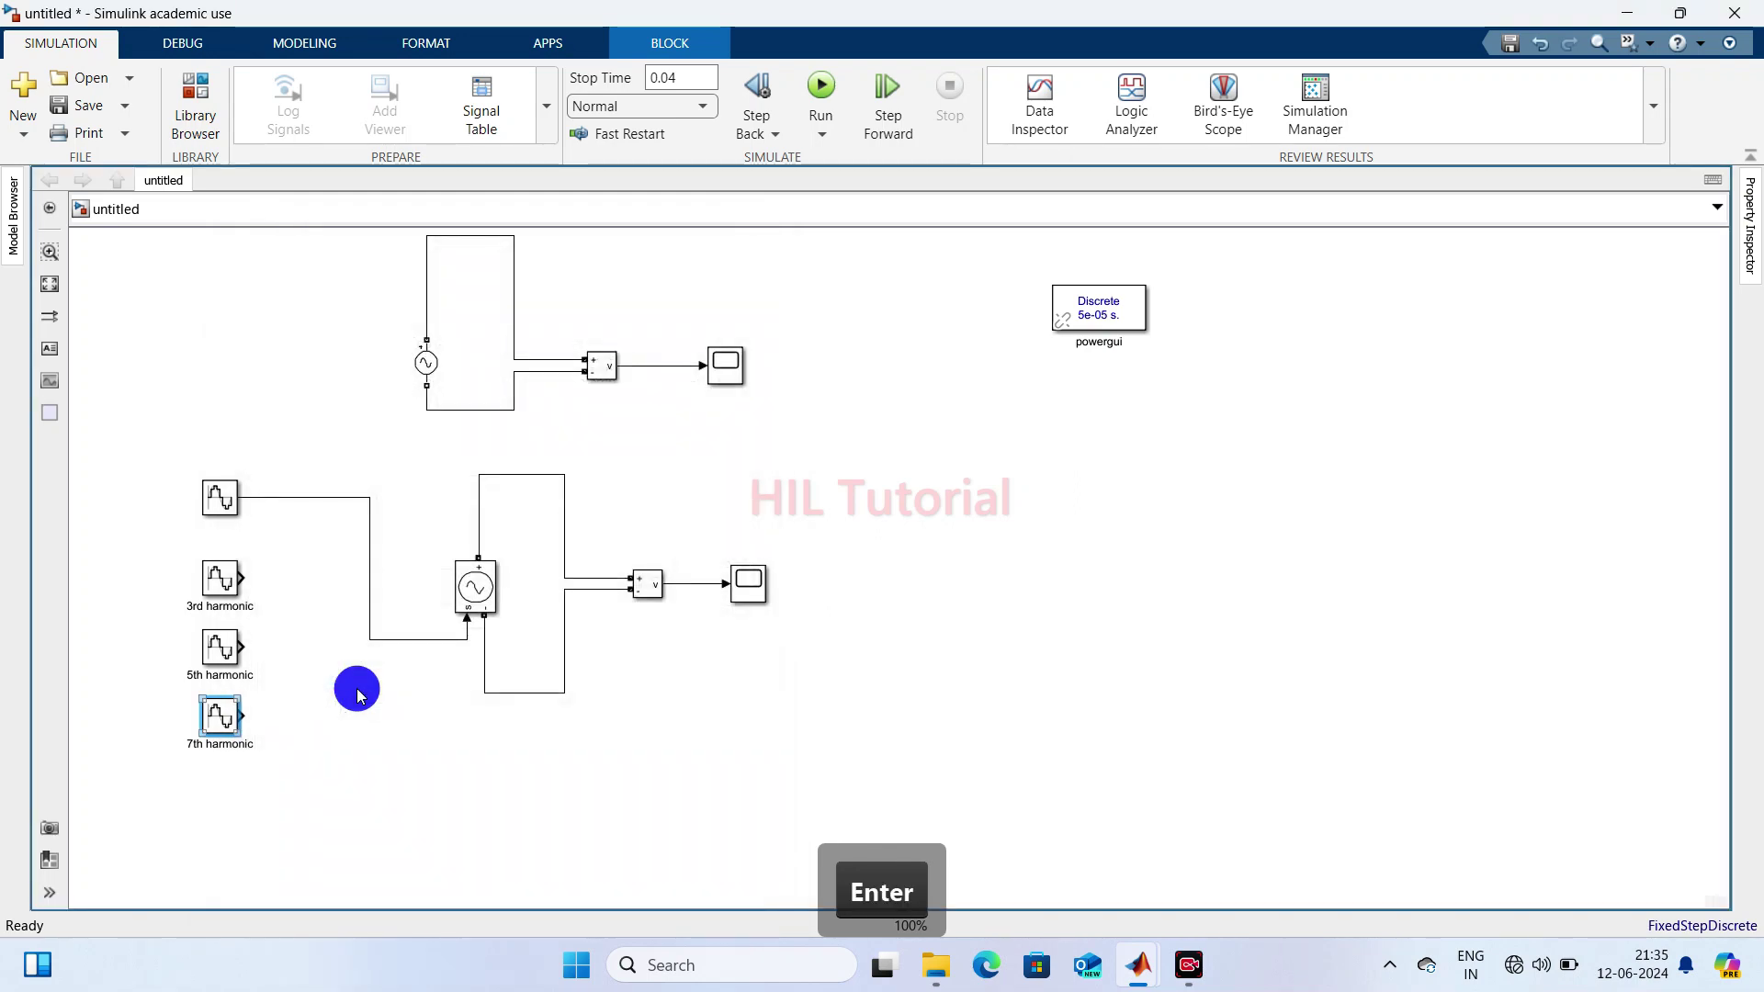
- Set the 3rd harmonic amplitude to 230*sqrt(2)*(20/100) and recheck its parameters
{"action": "double_click", "coordinate": [227, 584]}
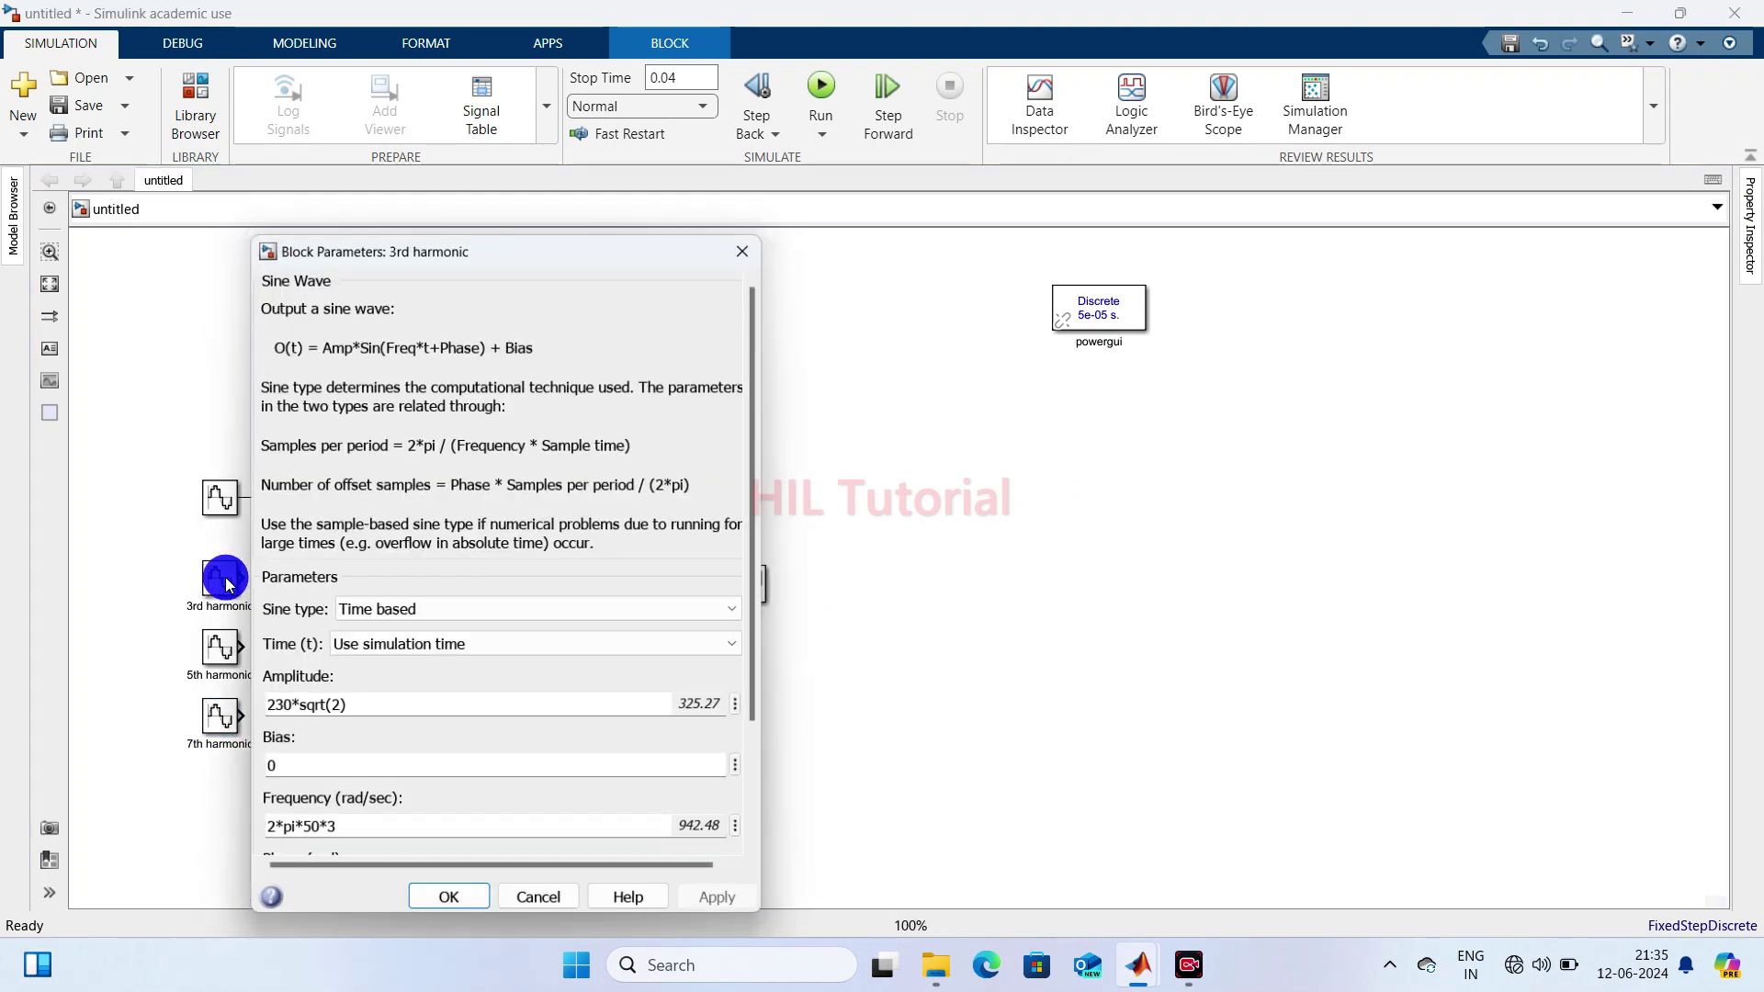
{"action": "triple_click", "coordinate": [347, 699]}
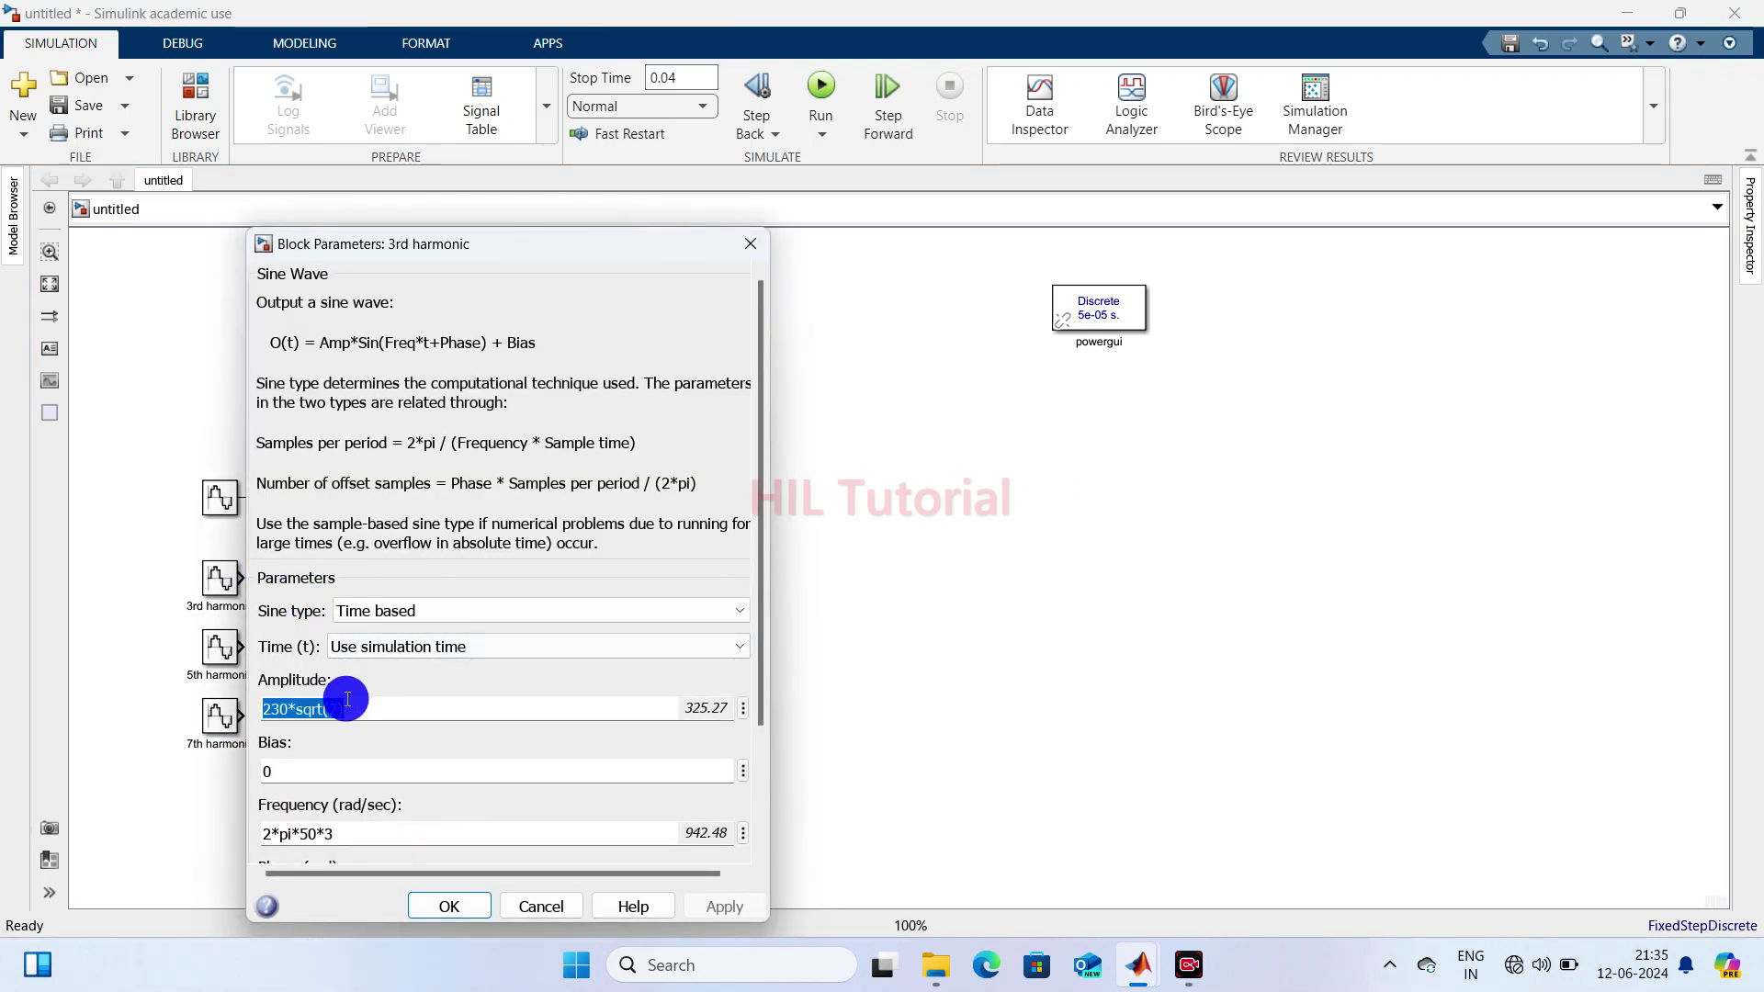
{"action": "key", "text": "Right"}
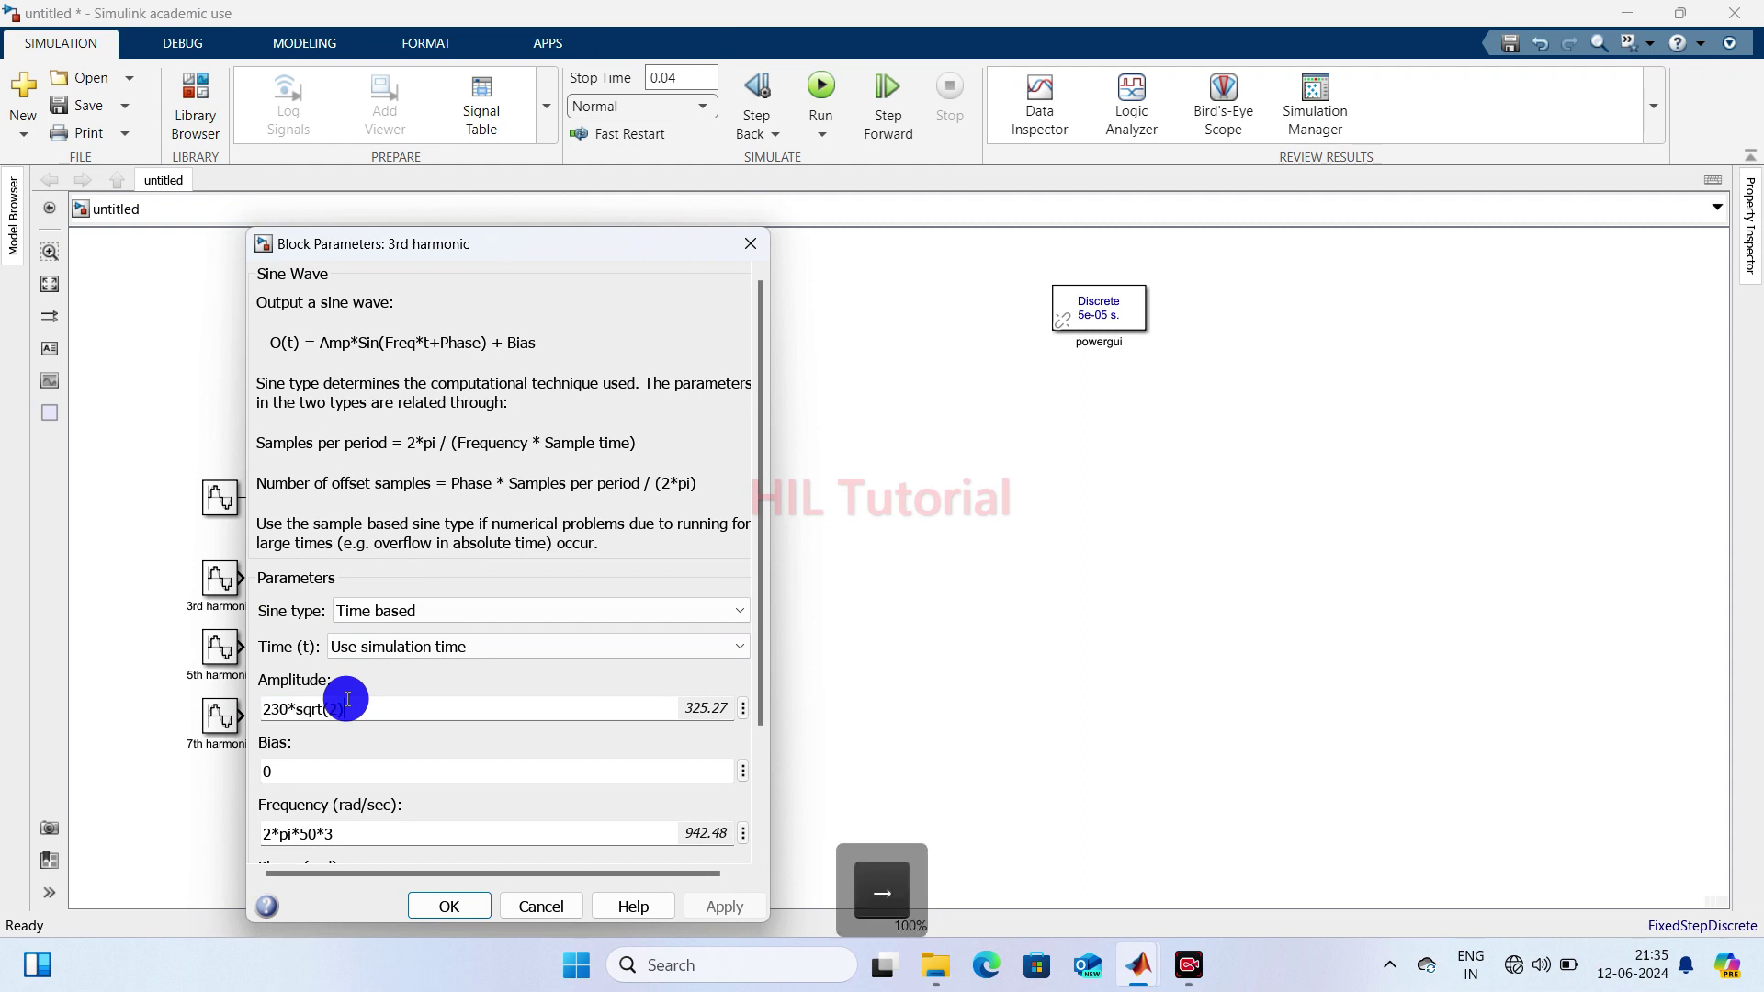
{"action": "type", "text": "*"}
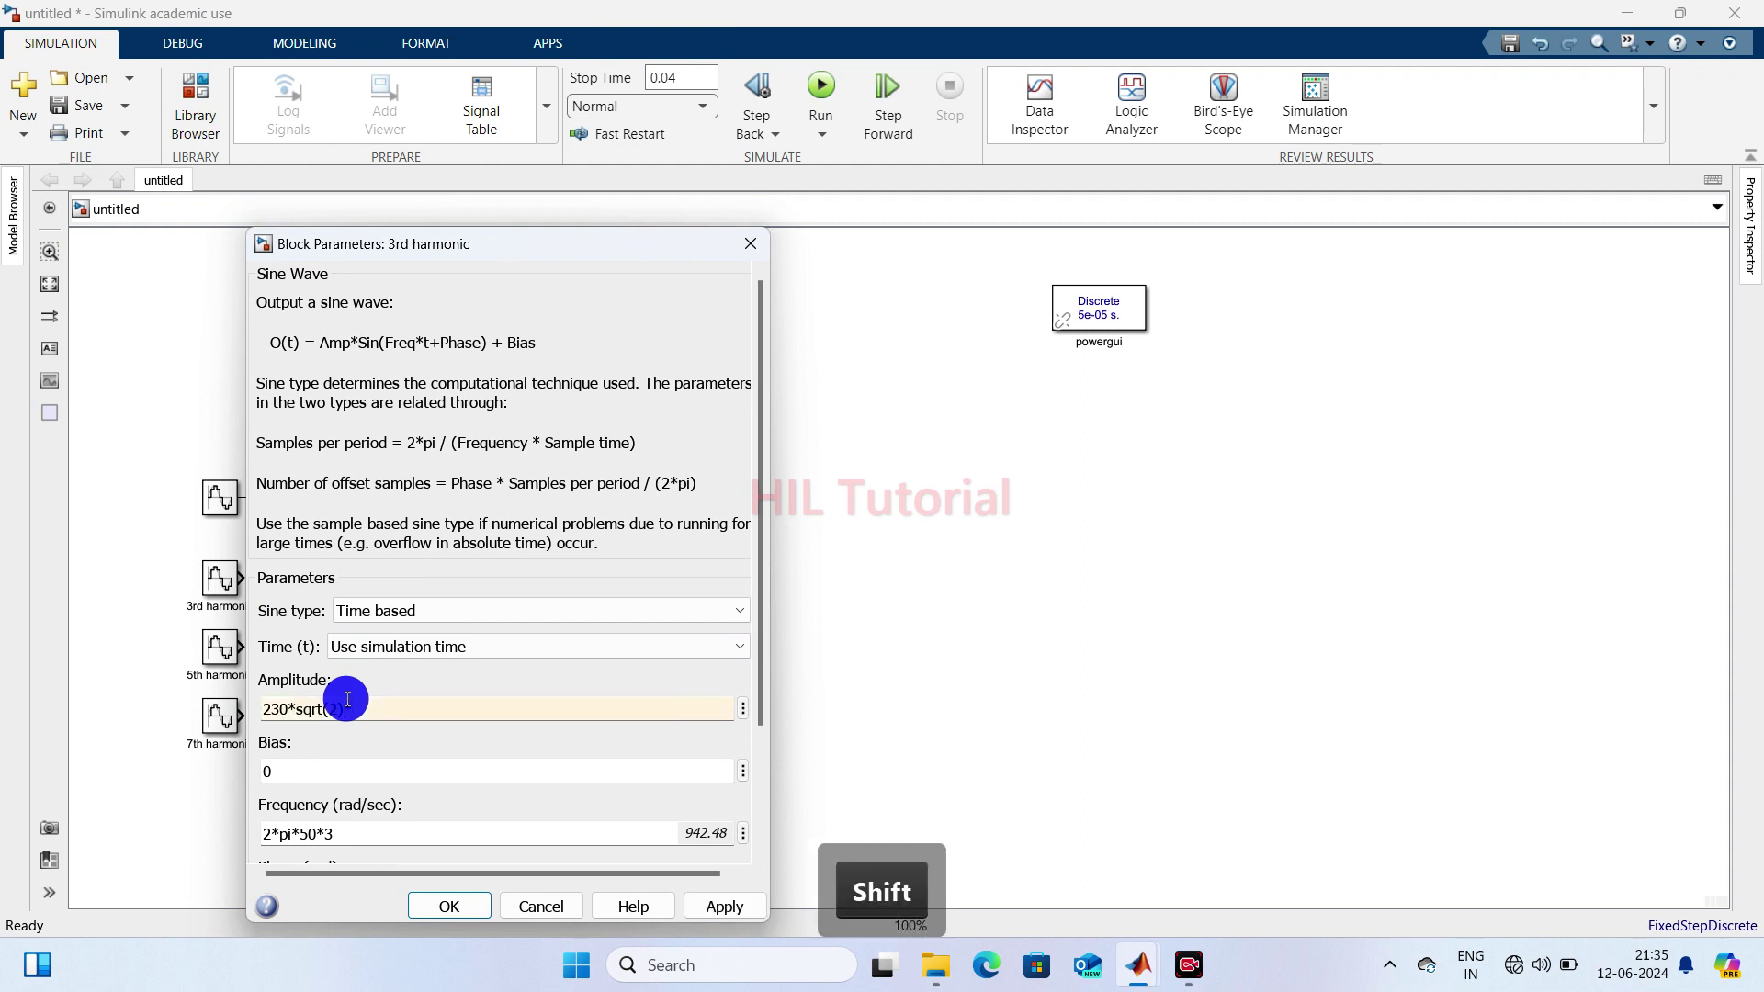
{"action": "type", "text": "("}
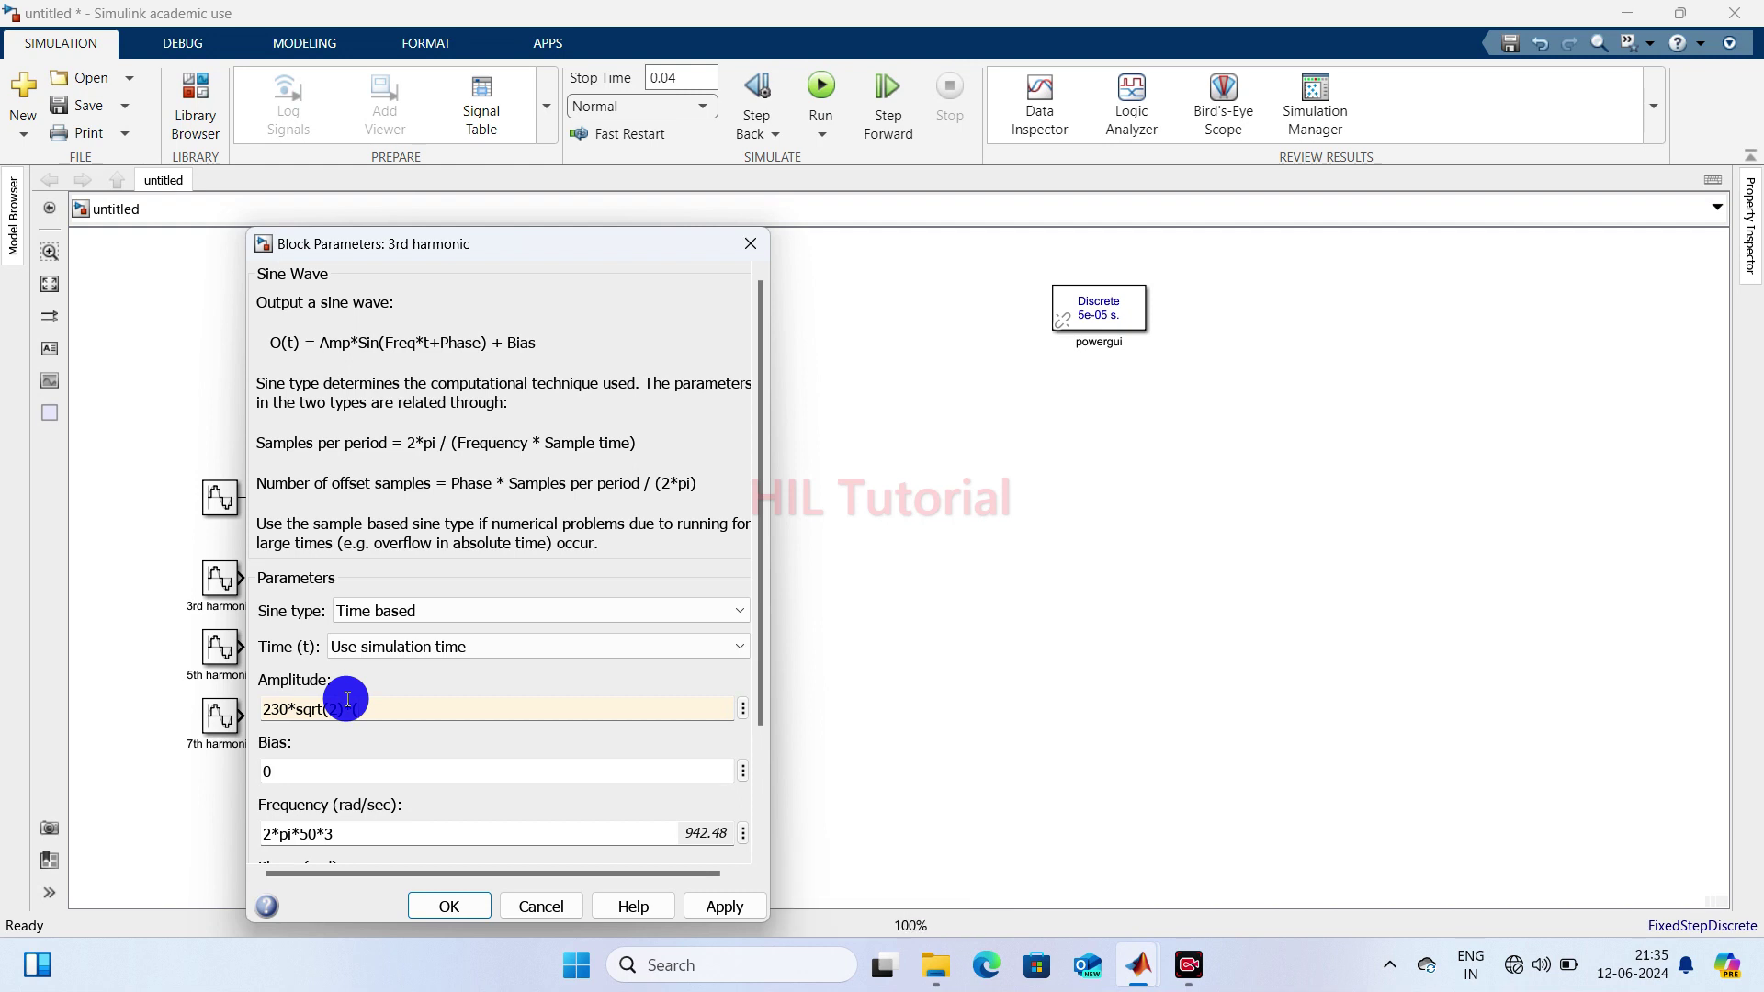
{"action": "type", "text": "20/1"}
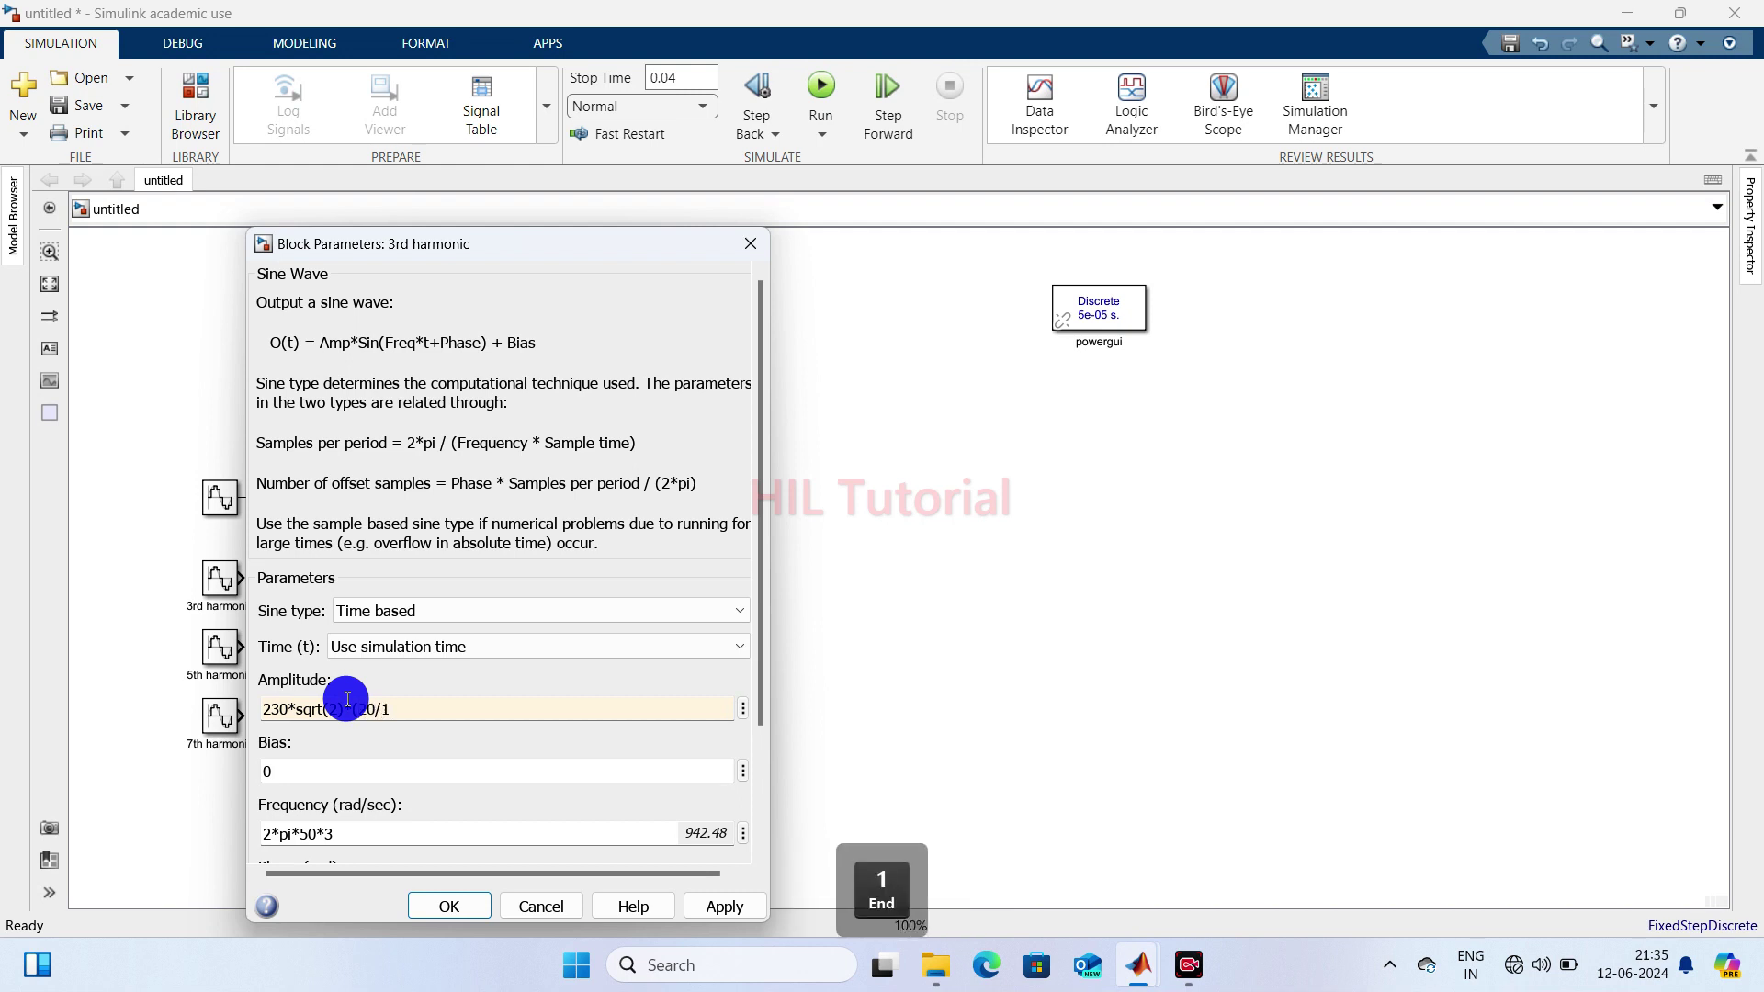
{"action": "type", "text": "00"}
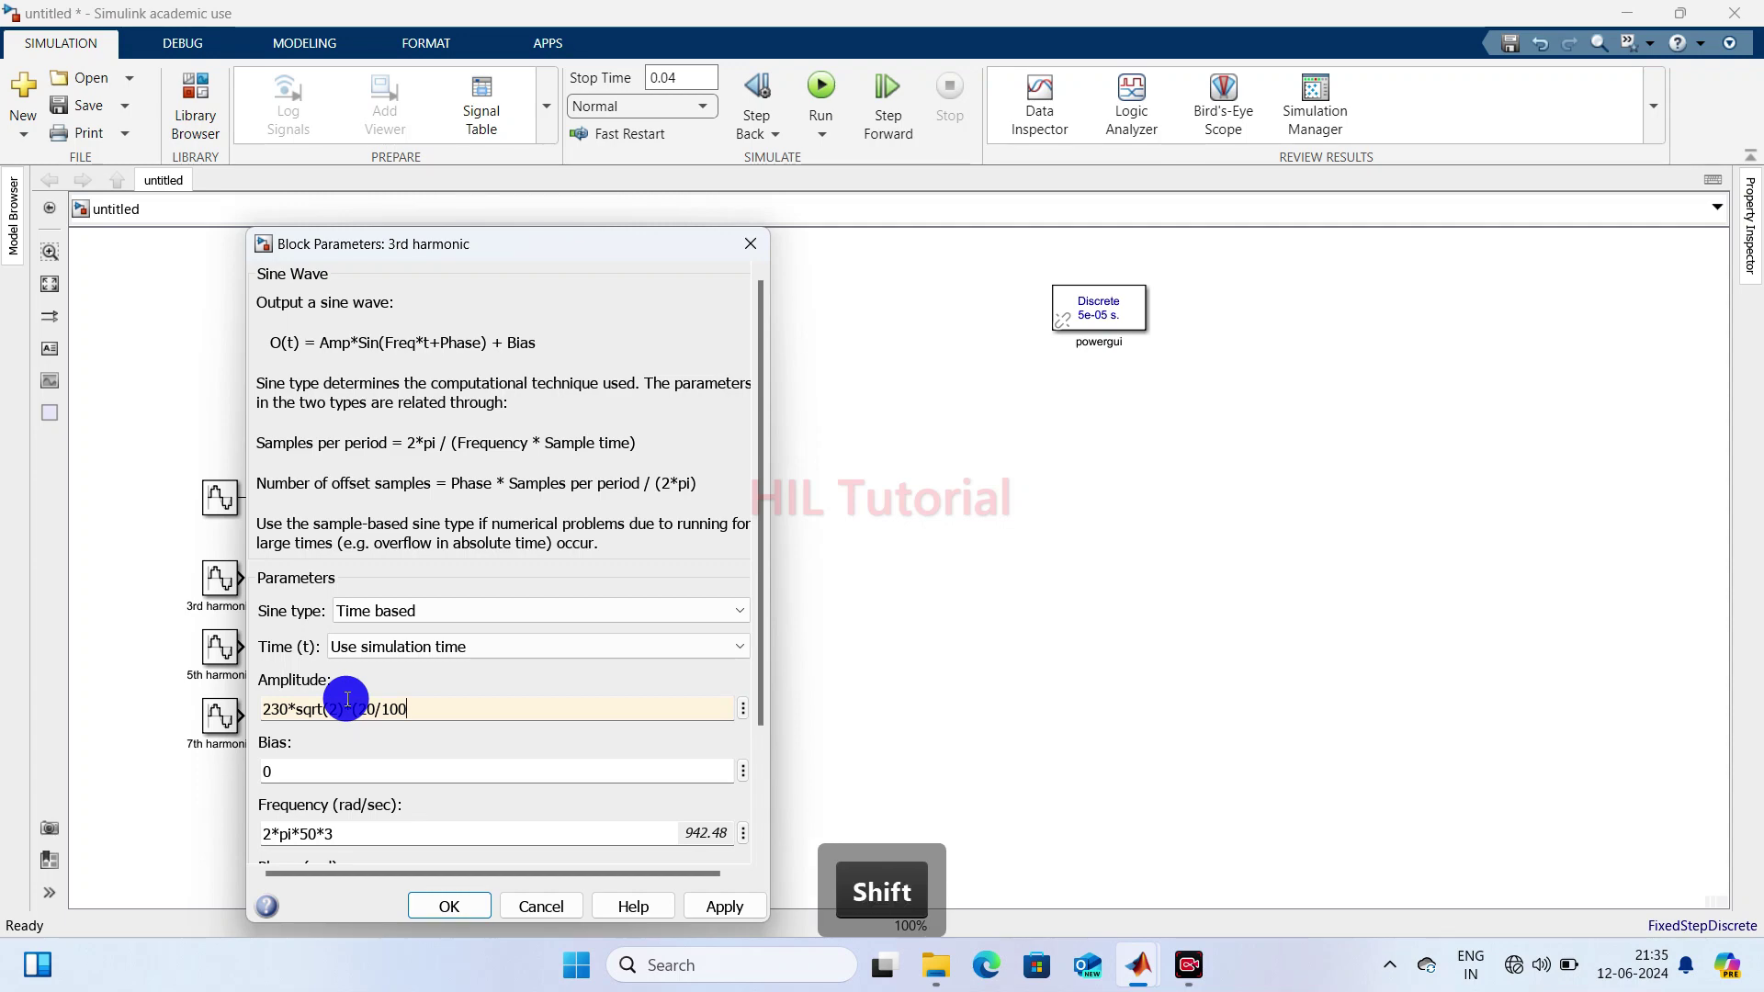
{"action": "type", "text": ")"}
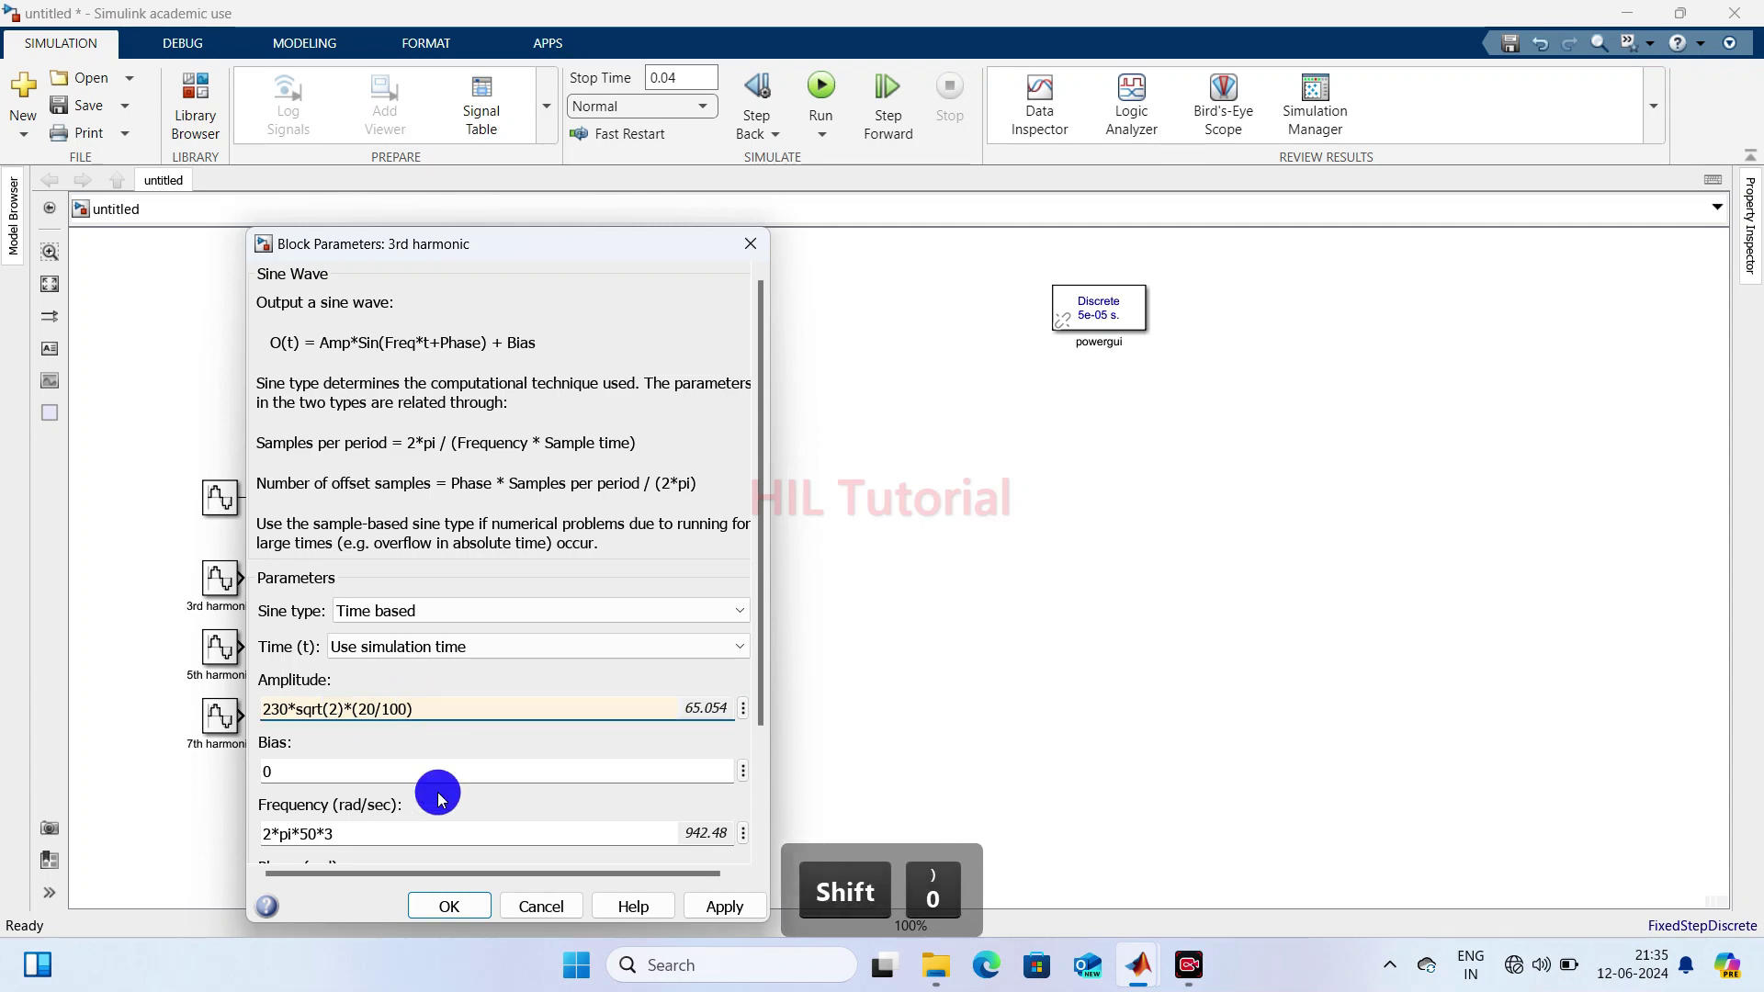
{"action": "left_click", "coordinate": [448, 906]}
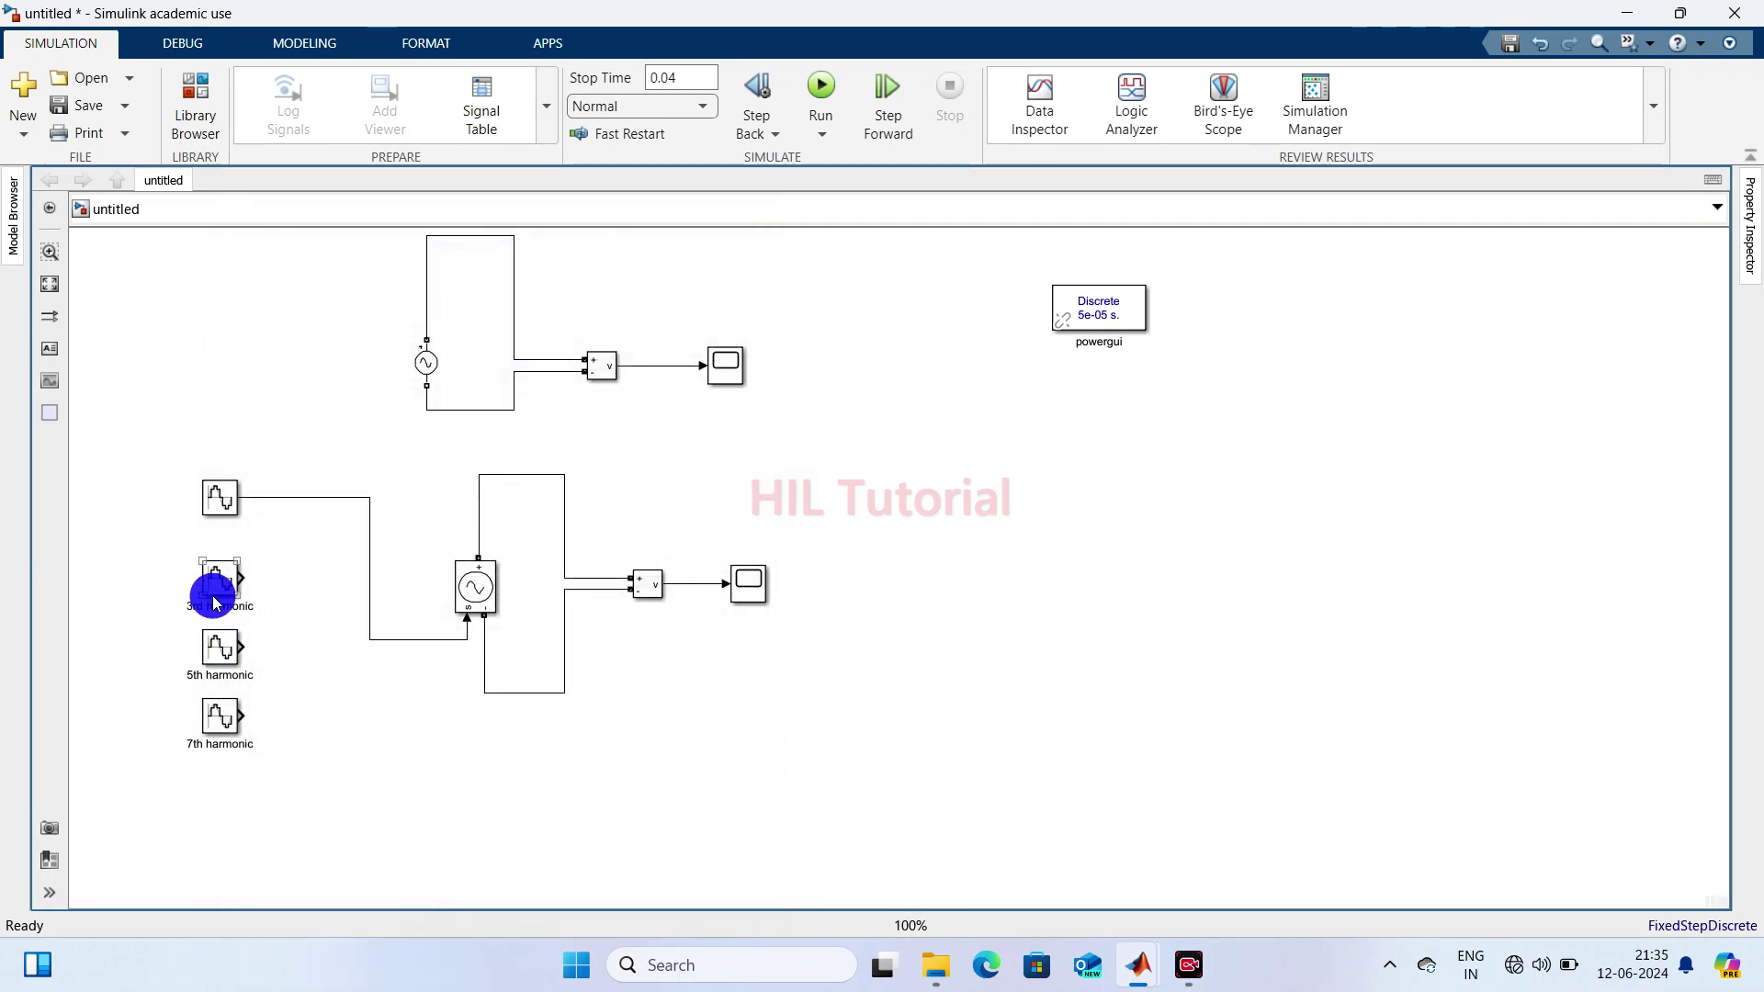
{"action": "left_click", "coordinate": [221, 585]}
{"action": "double_click", "coordinate": [221, 584]}
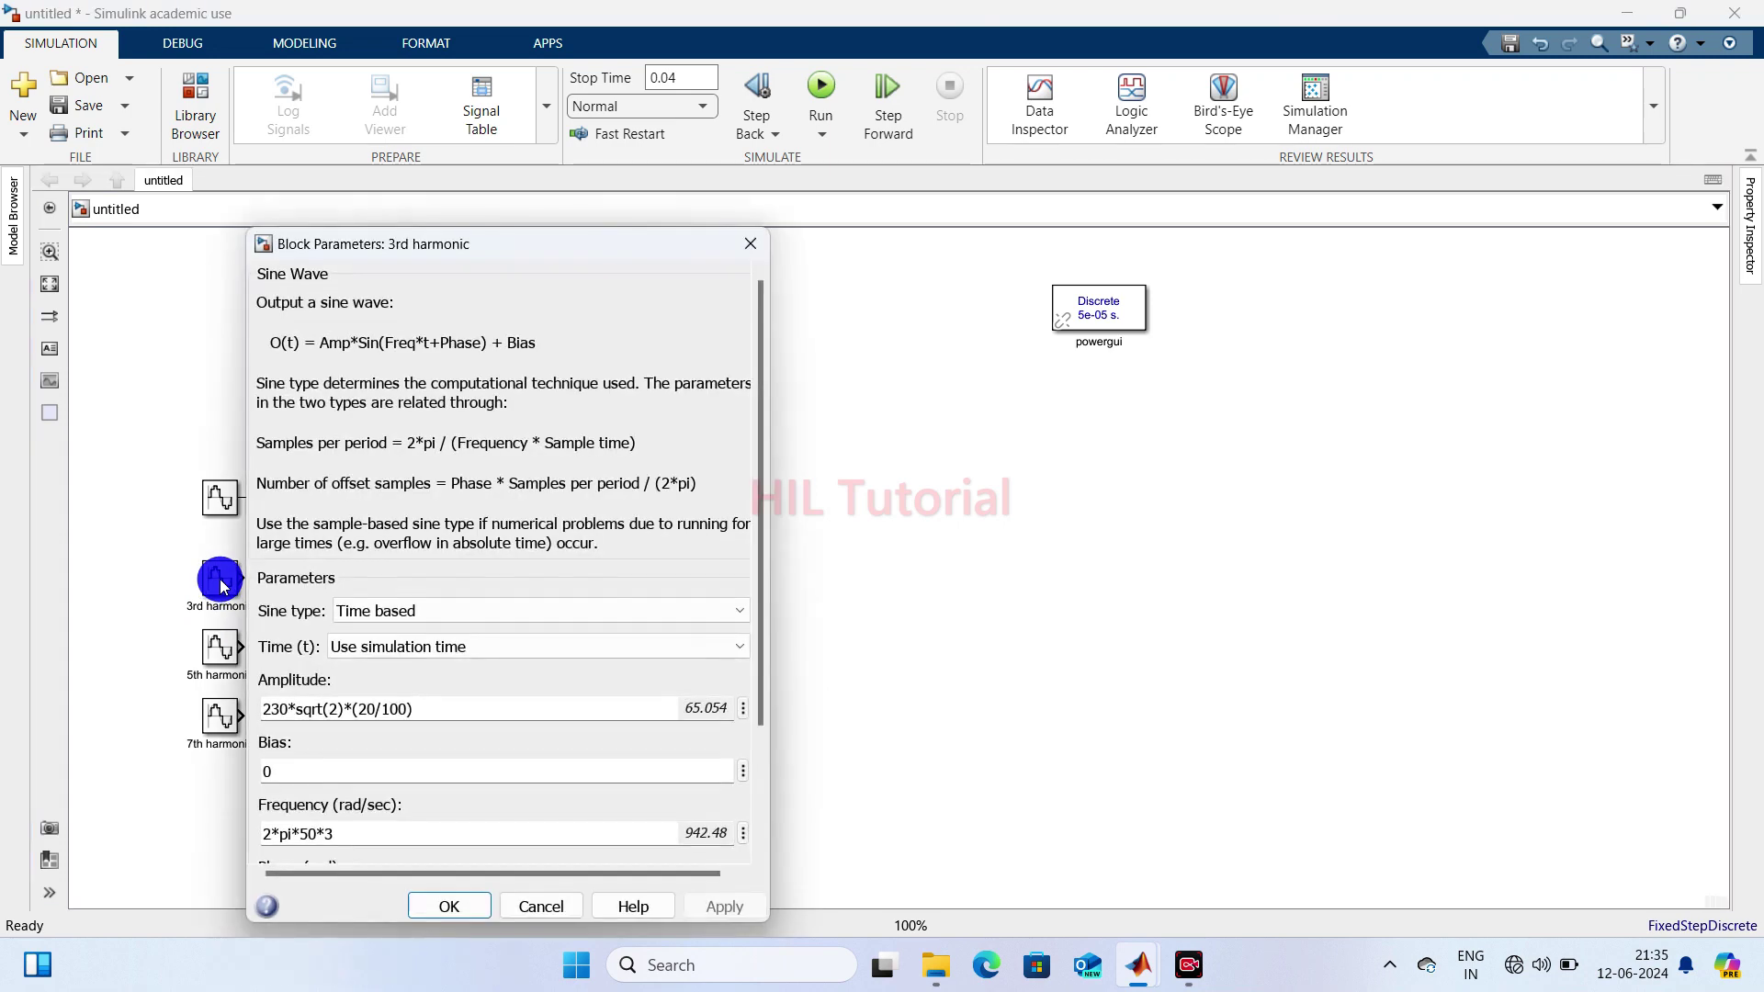
{"action": "left_click", "coordinate": [466, 906]}
- Set the 5th harmonic amplitude to 230*sqrt(2)*(5/100)
{"action": "left_click", "coordinate": [220, 652]}
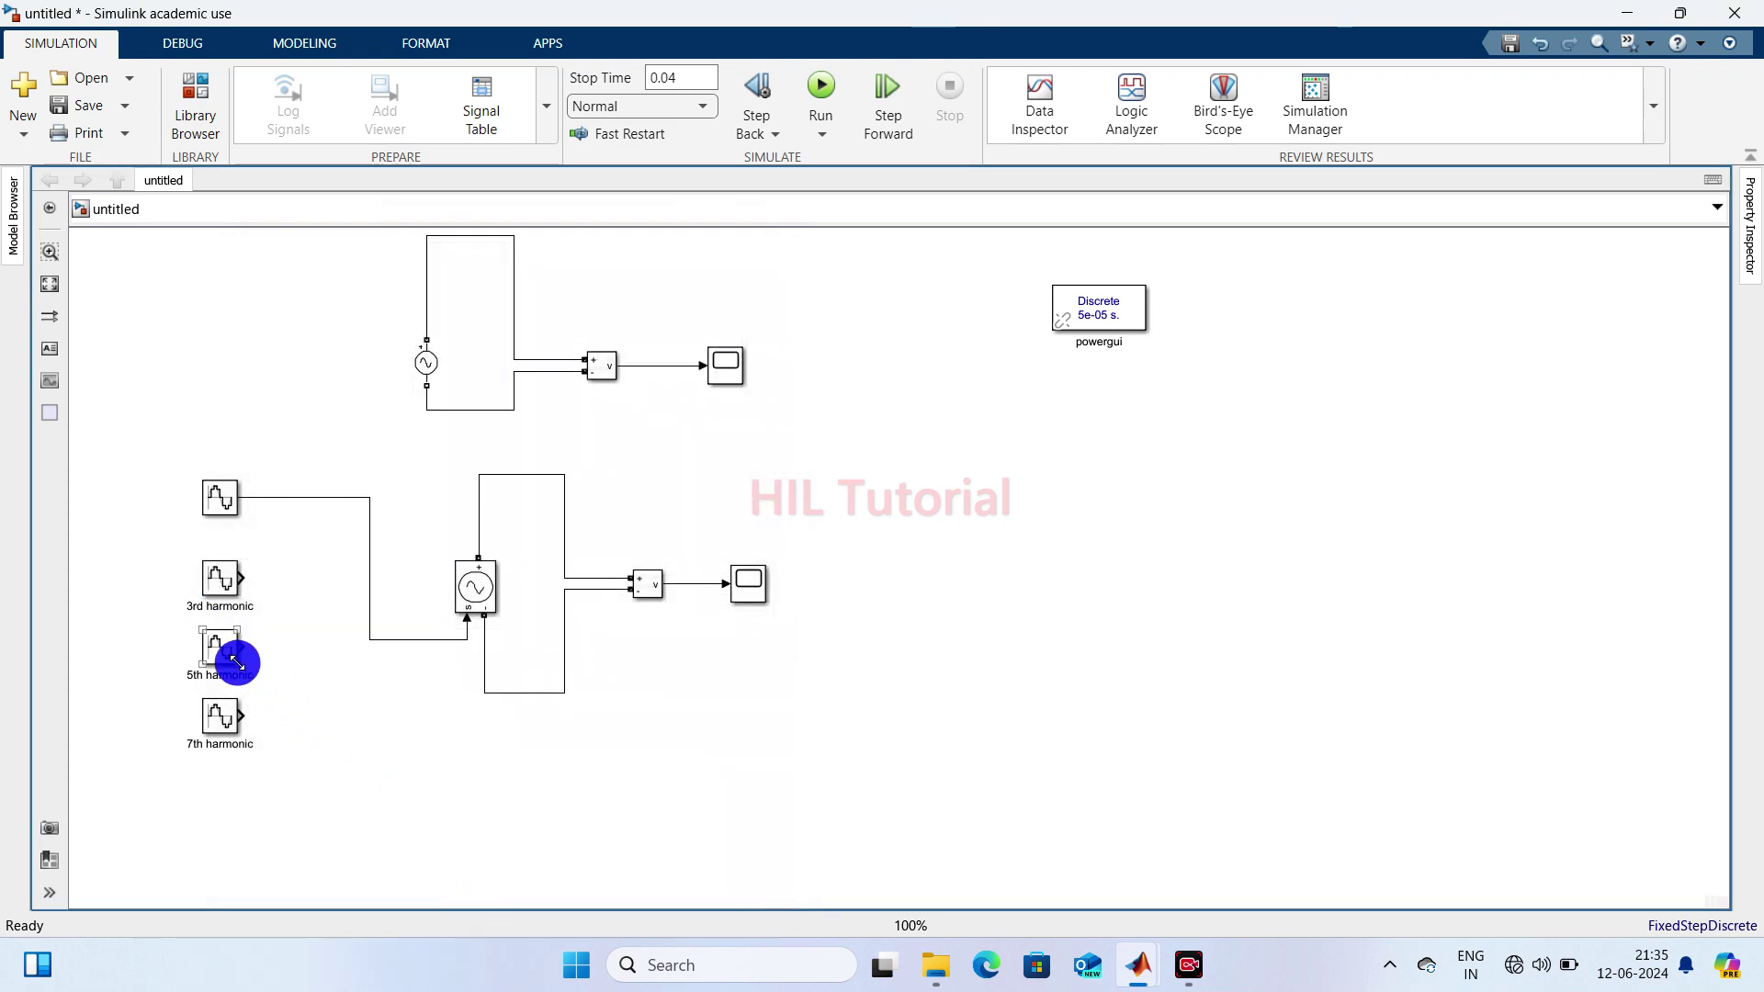
{"action": "double_click", "coordinate": [221, 652]}
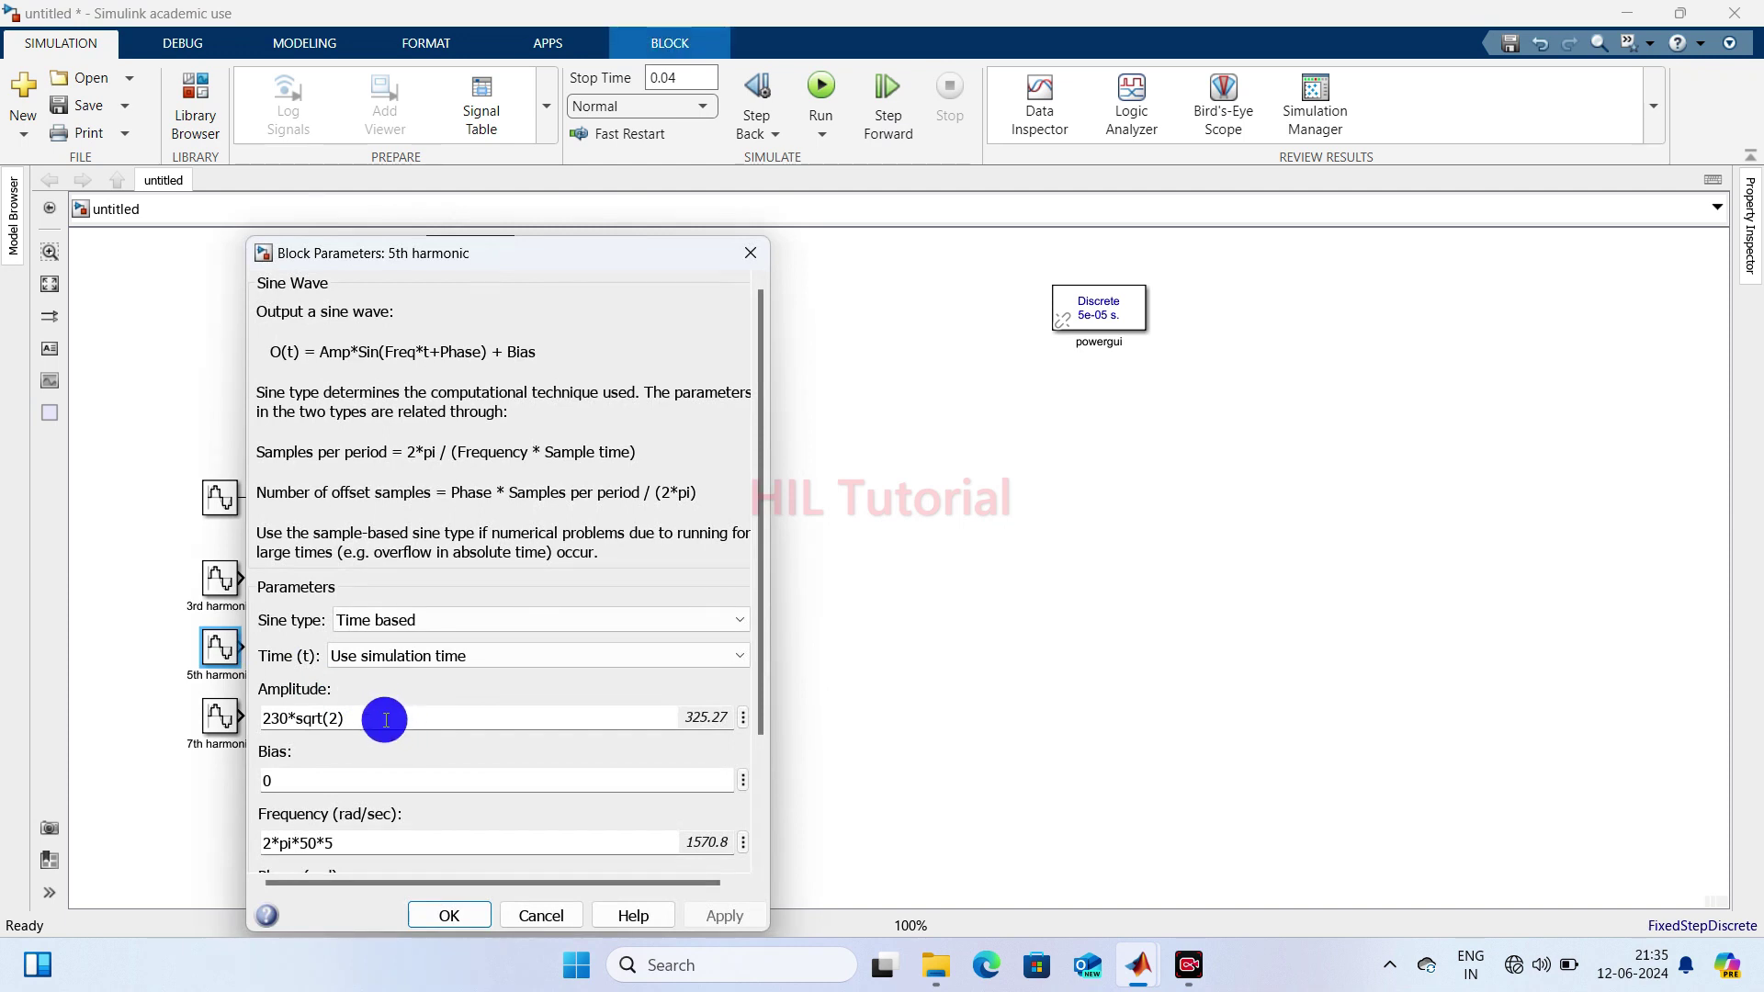
{"action": "triple_click", "coordinate": [381, 712]}
{"action": "key", "text": "End"}
{"action": "type", "text": "*"}
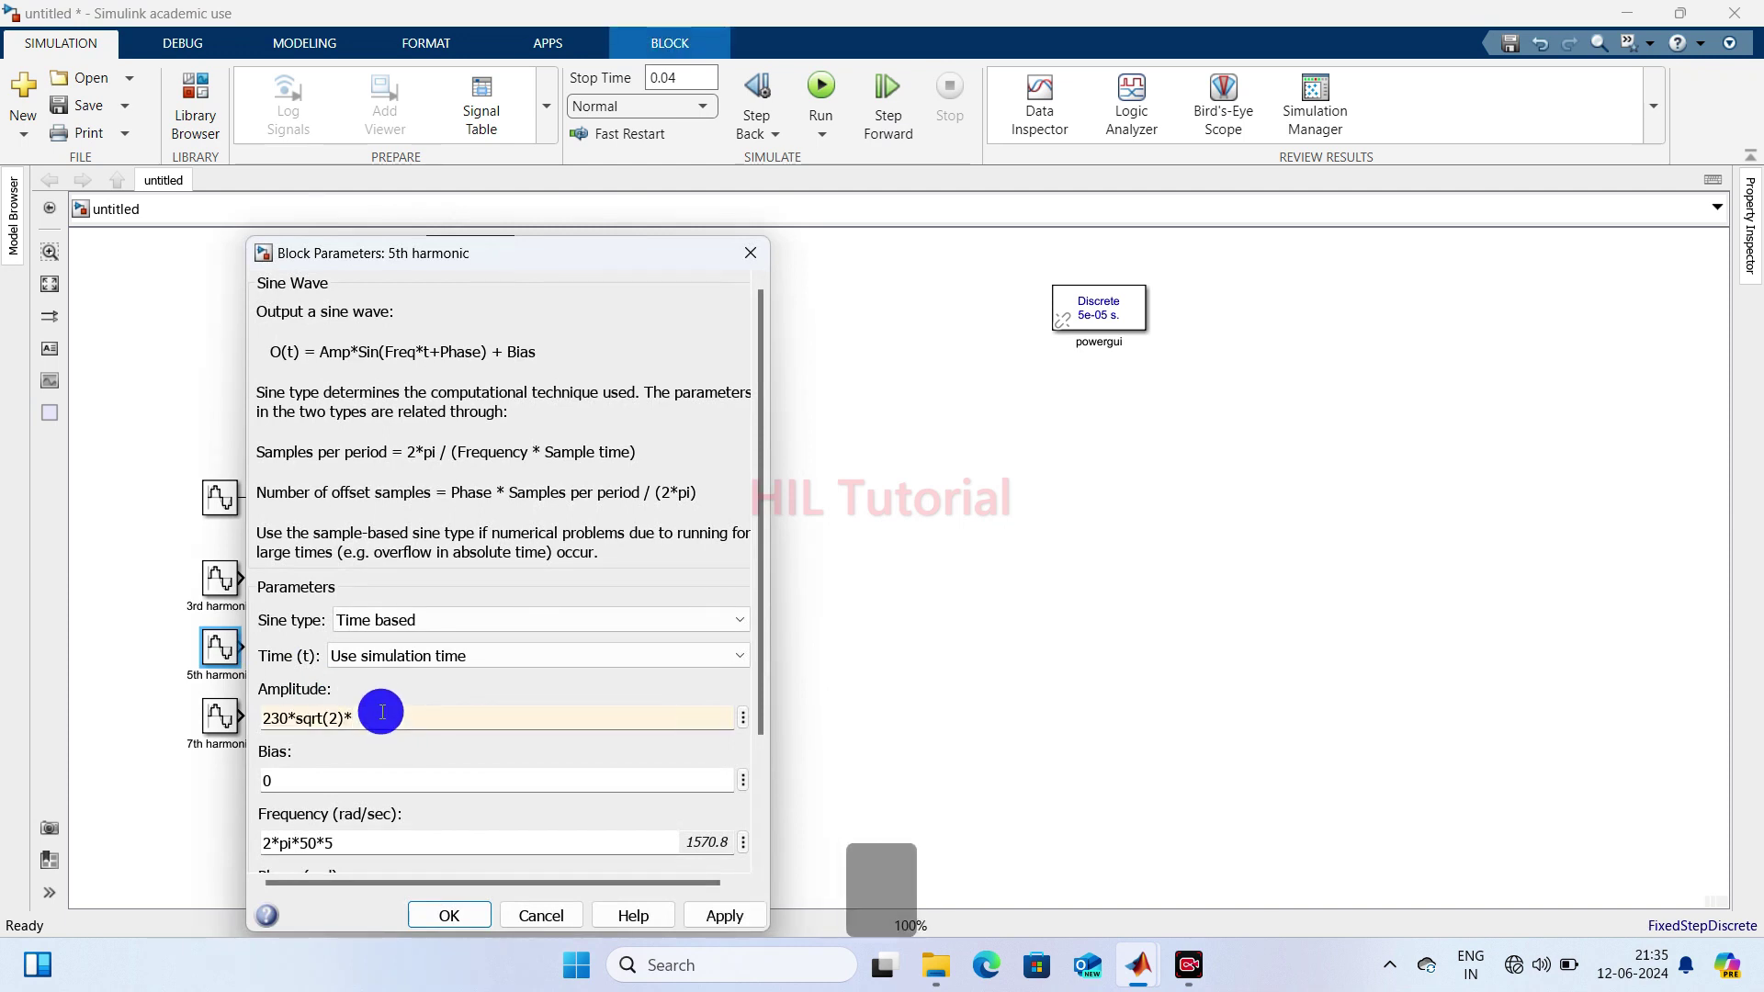
{"action": "type", "text": "(5/100"}
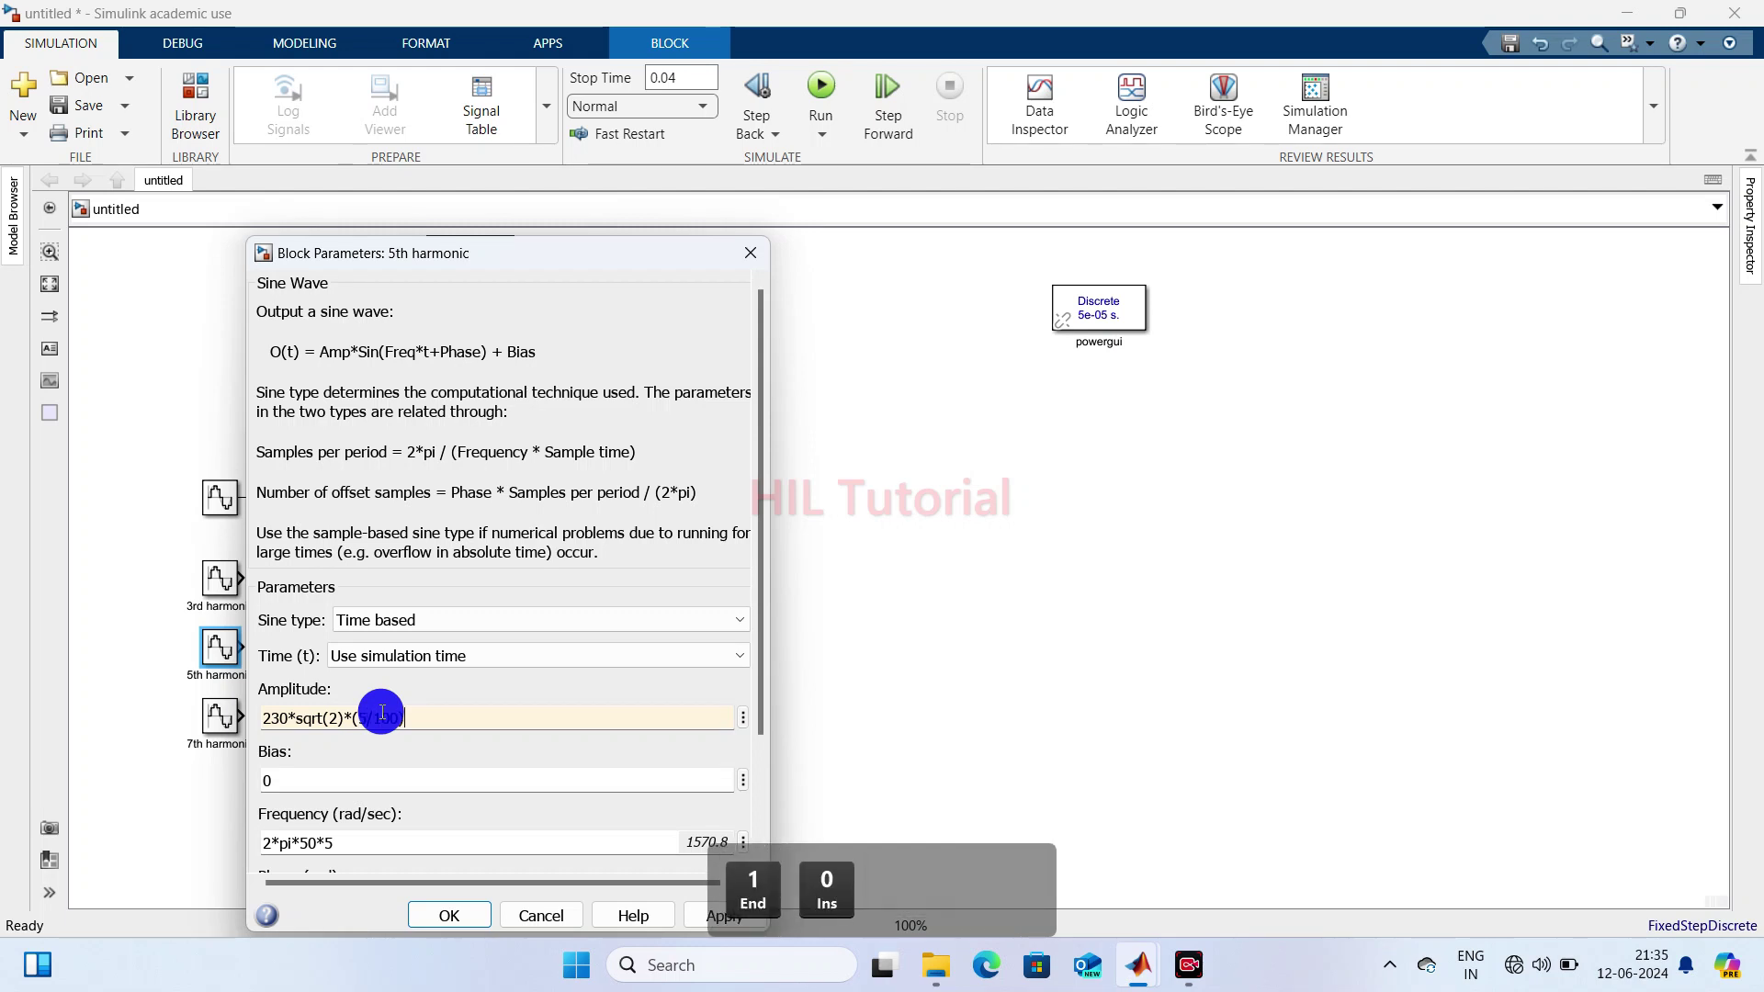
{"action": "type", "text": ")"}
{"action": "left_click", "coordinate": [439, 916]}
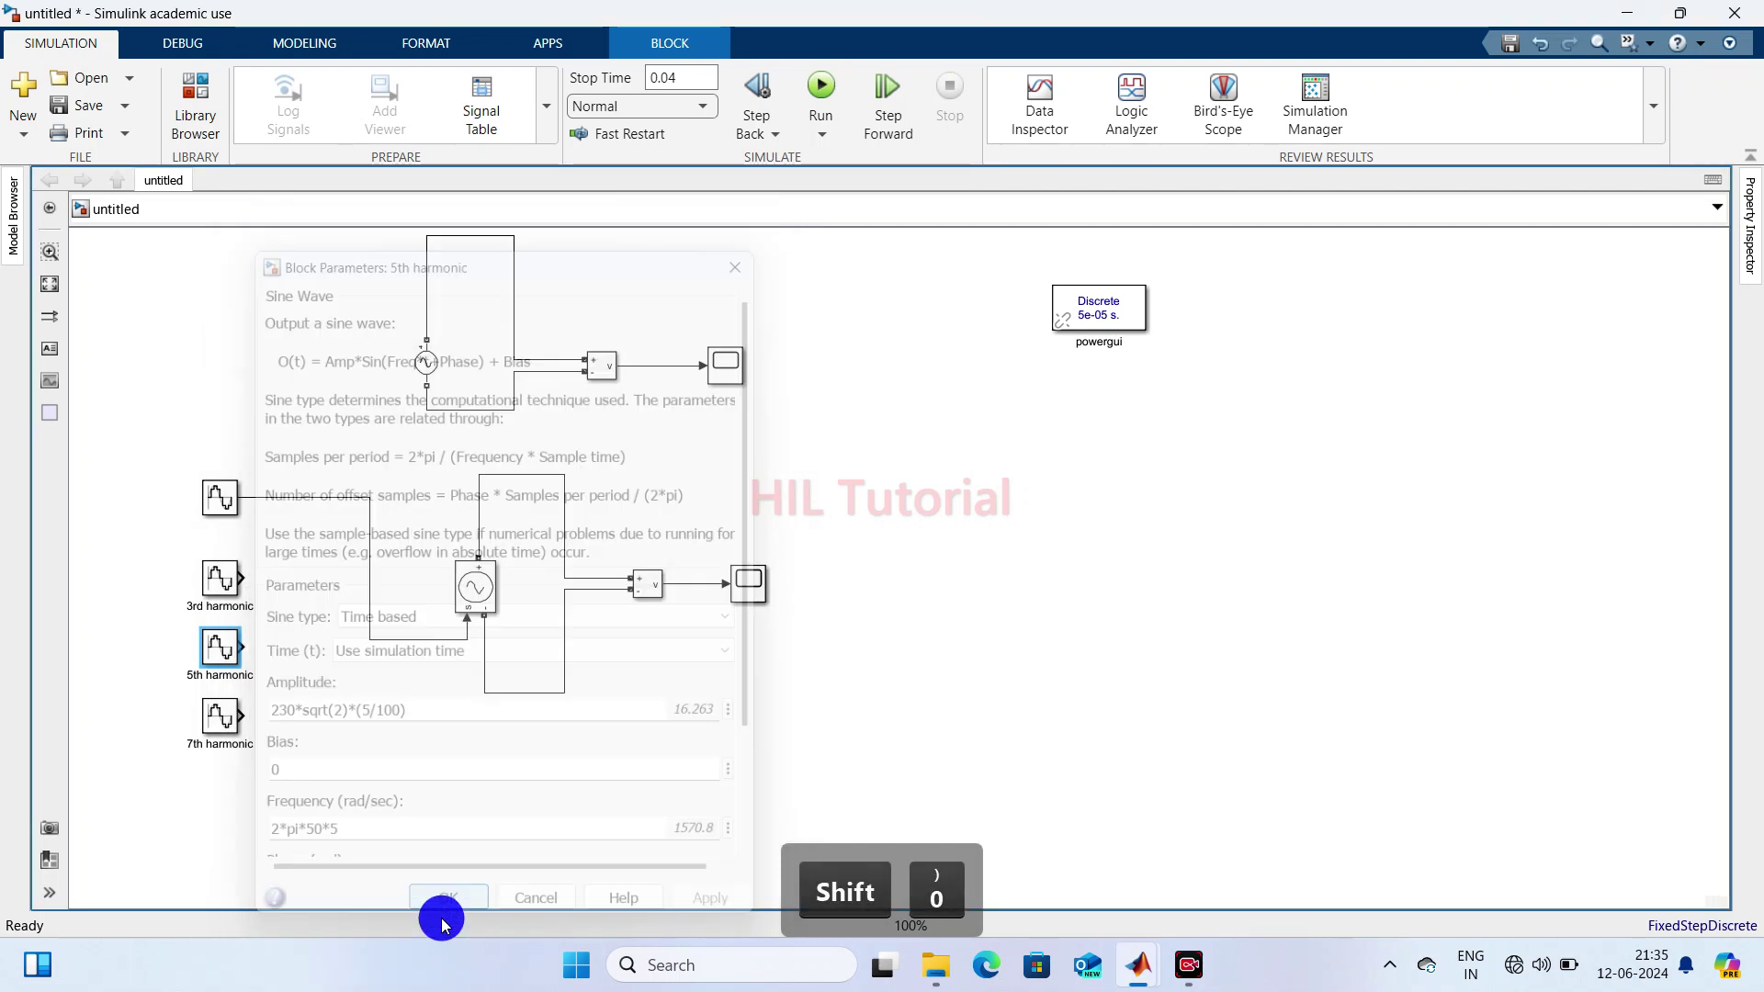
- Set the 7th harmonic amplitude to 230*sqrt(2)*(1/100)
{"action": "double_click", "coordinate": [224, 715]}
{"action": "left_click", "coordinate": [353, 734]}
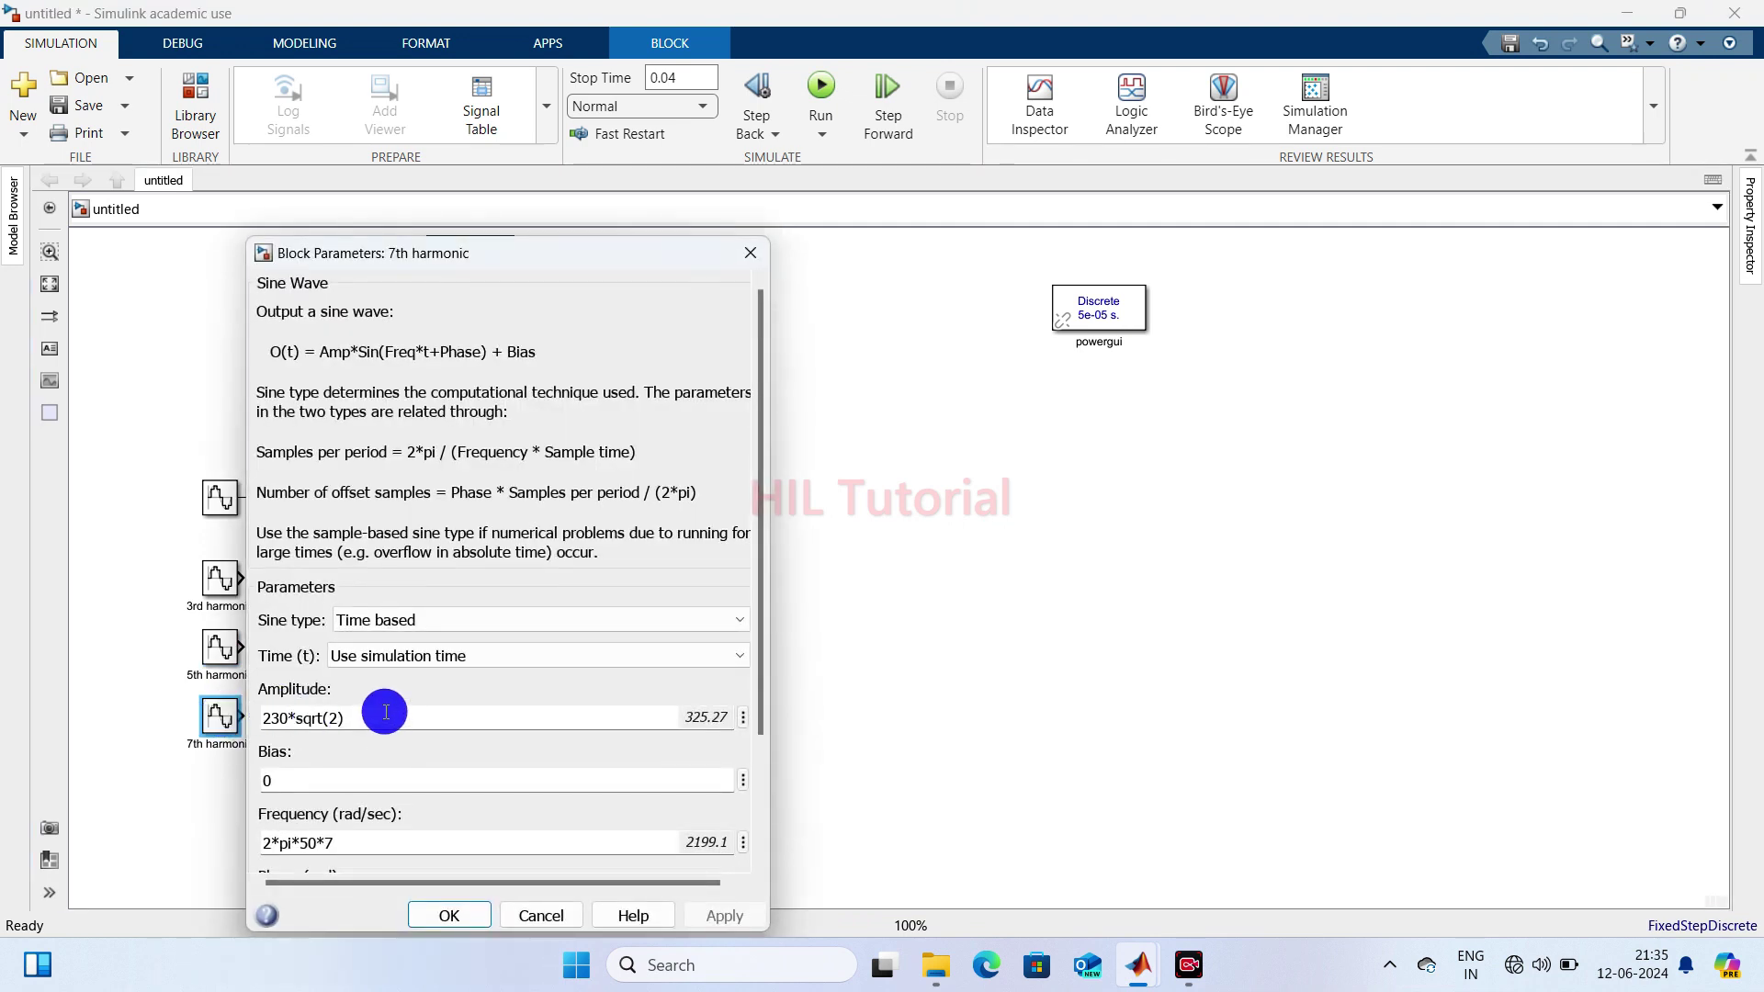
{"action": "left_click", "coordinate": [384, 713]}
{"action": "left_click", "coordinate": [383, 713]}
{"action": "type", "text": "*"}
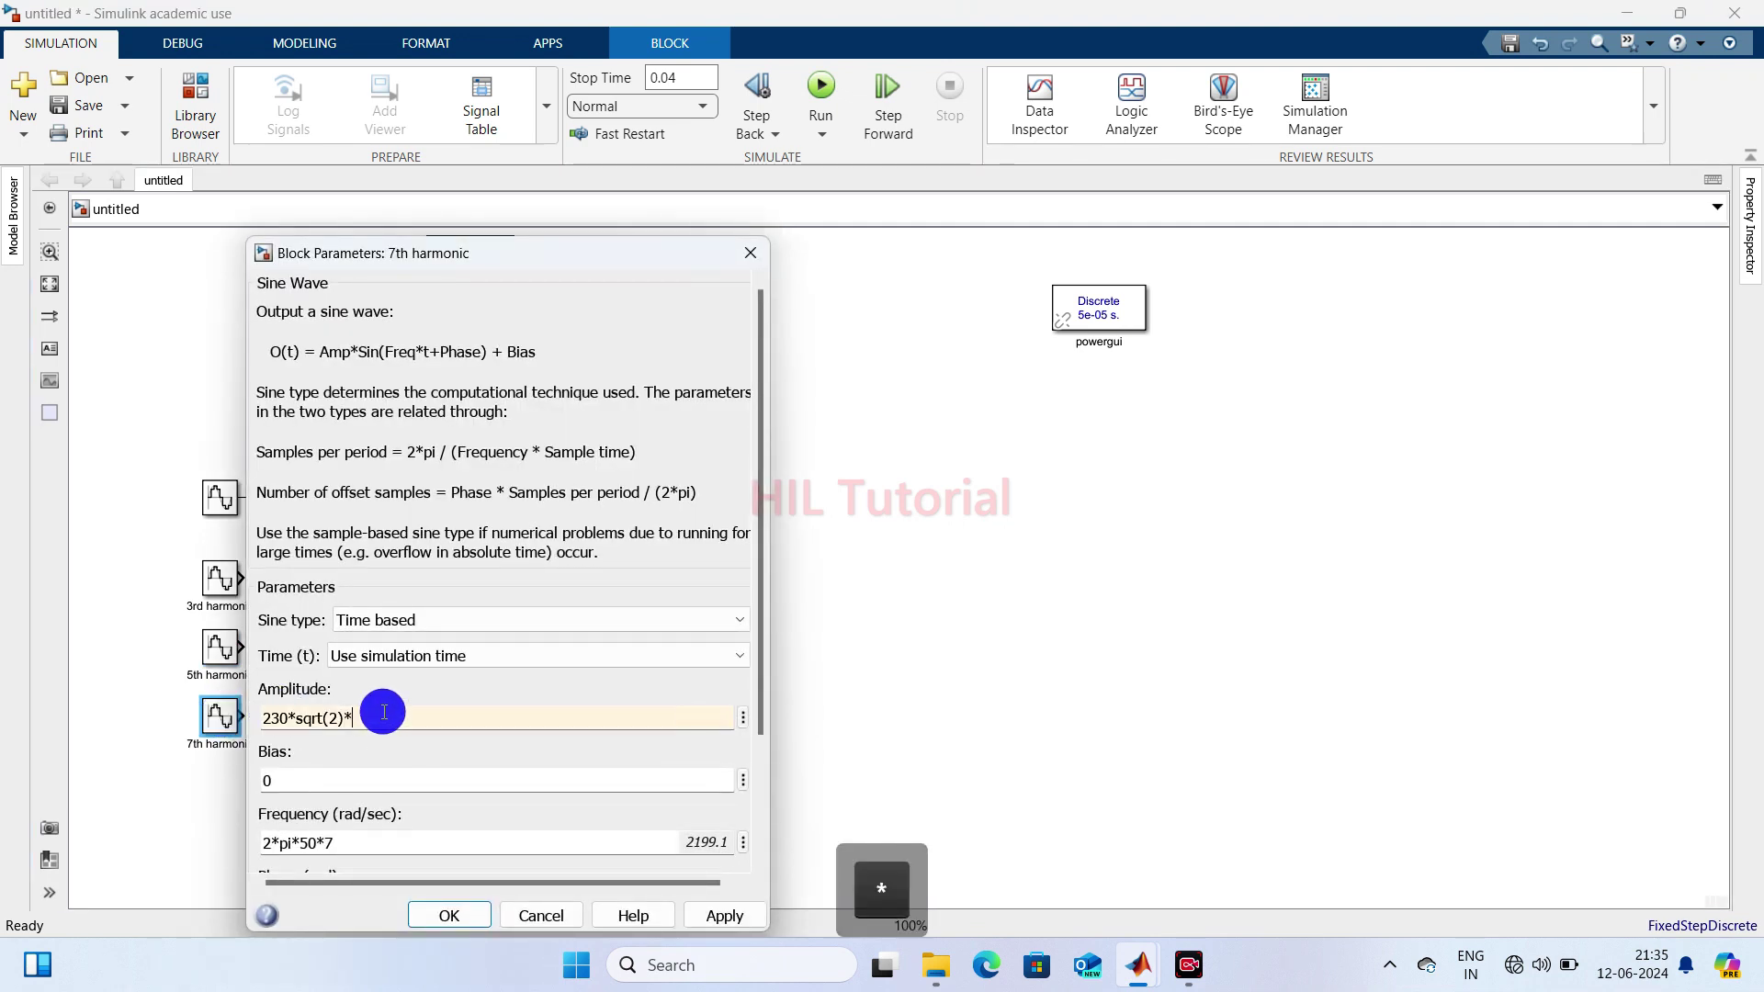
{"action": "type", "text": "(1"}
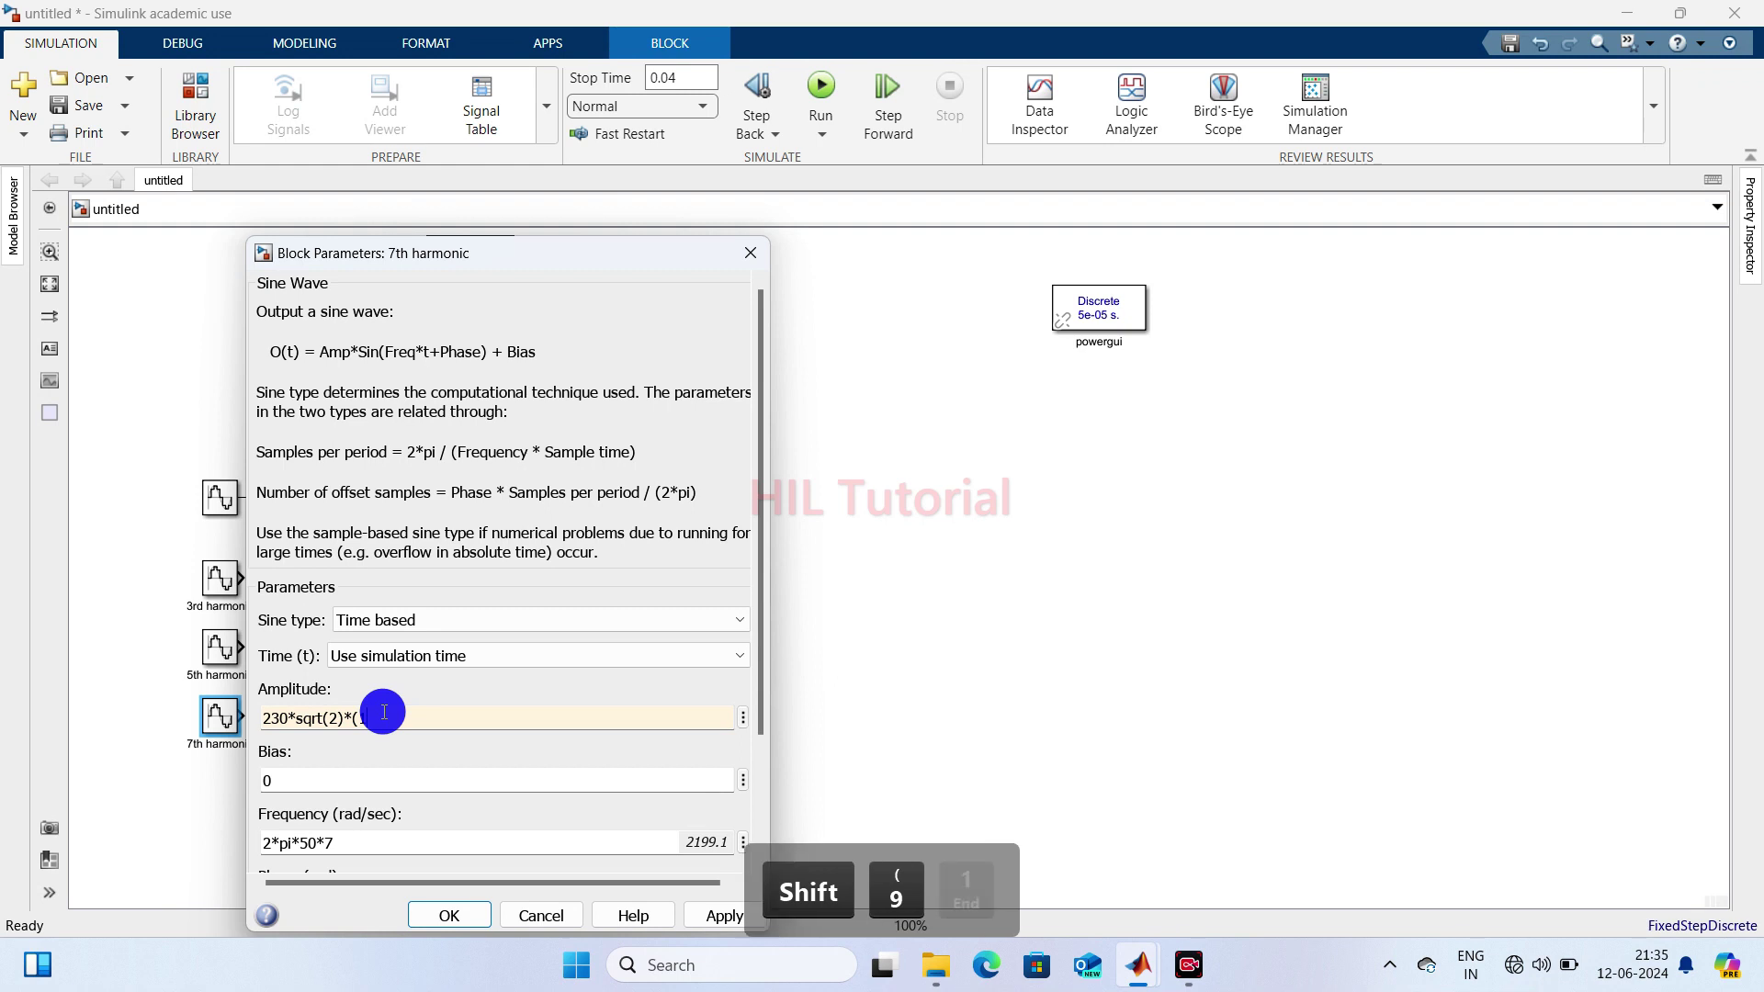
{"action": "type", "text": "/150"}
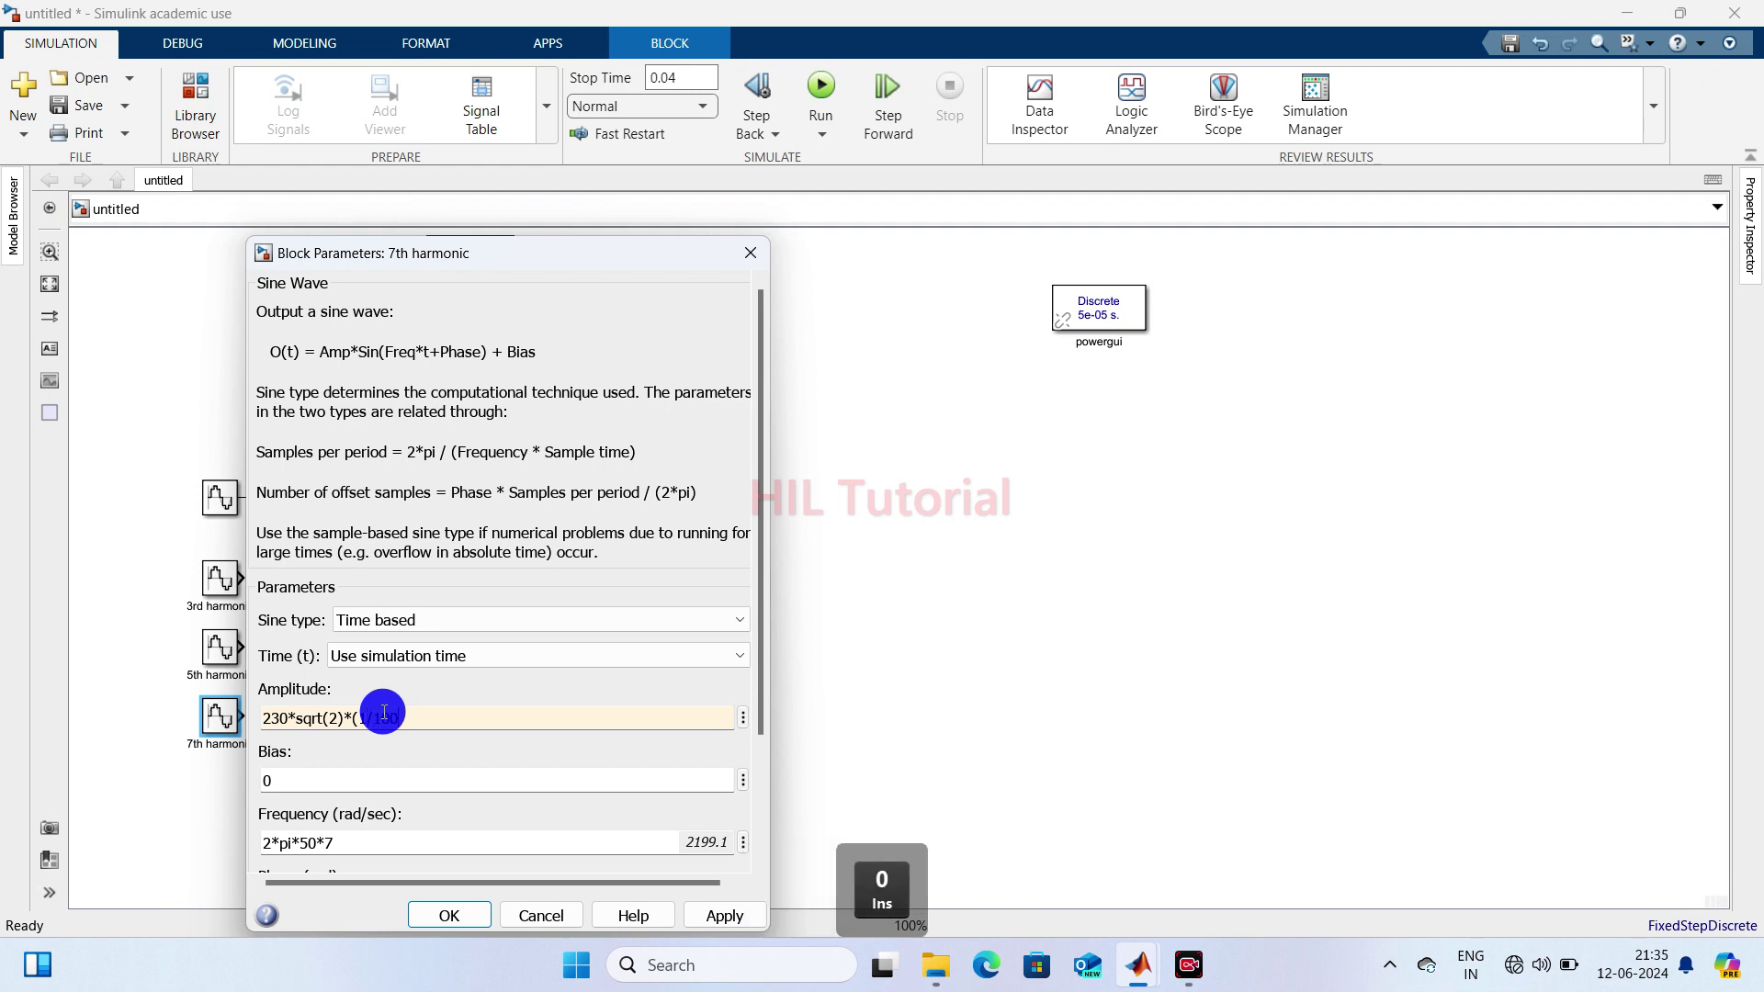
{"action": "key", "text": "shift"}
{"action": "type", "text": "100"}
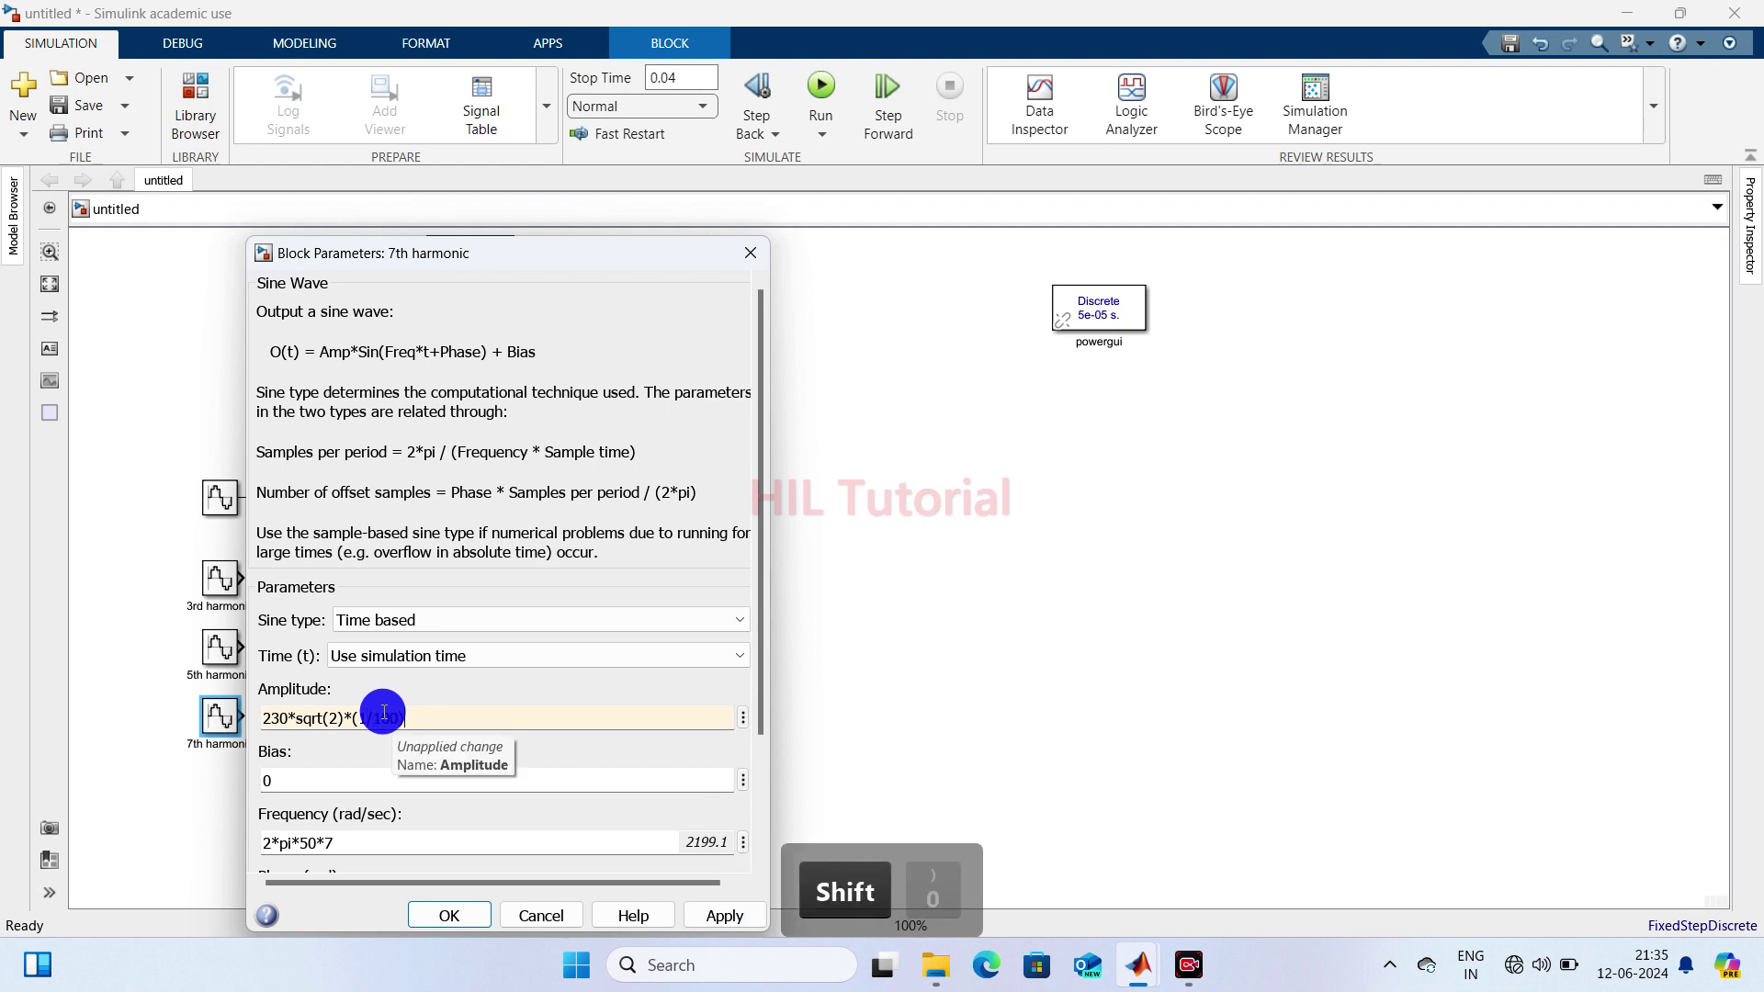
{"action": "type", "text": ")"}
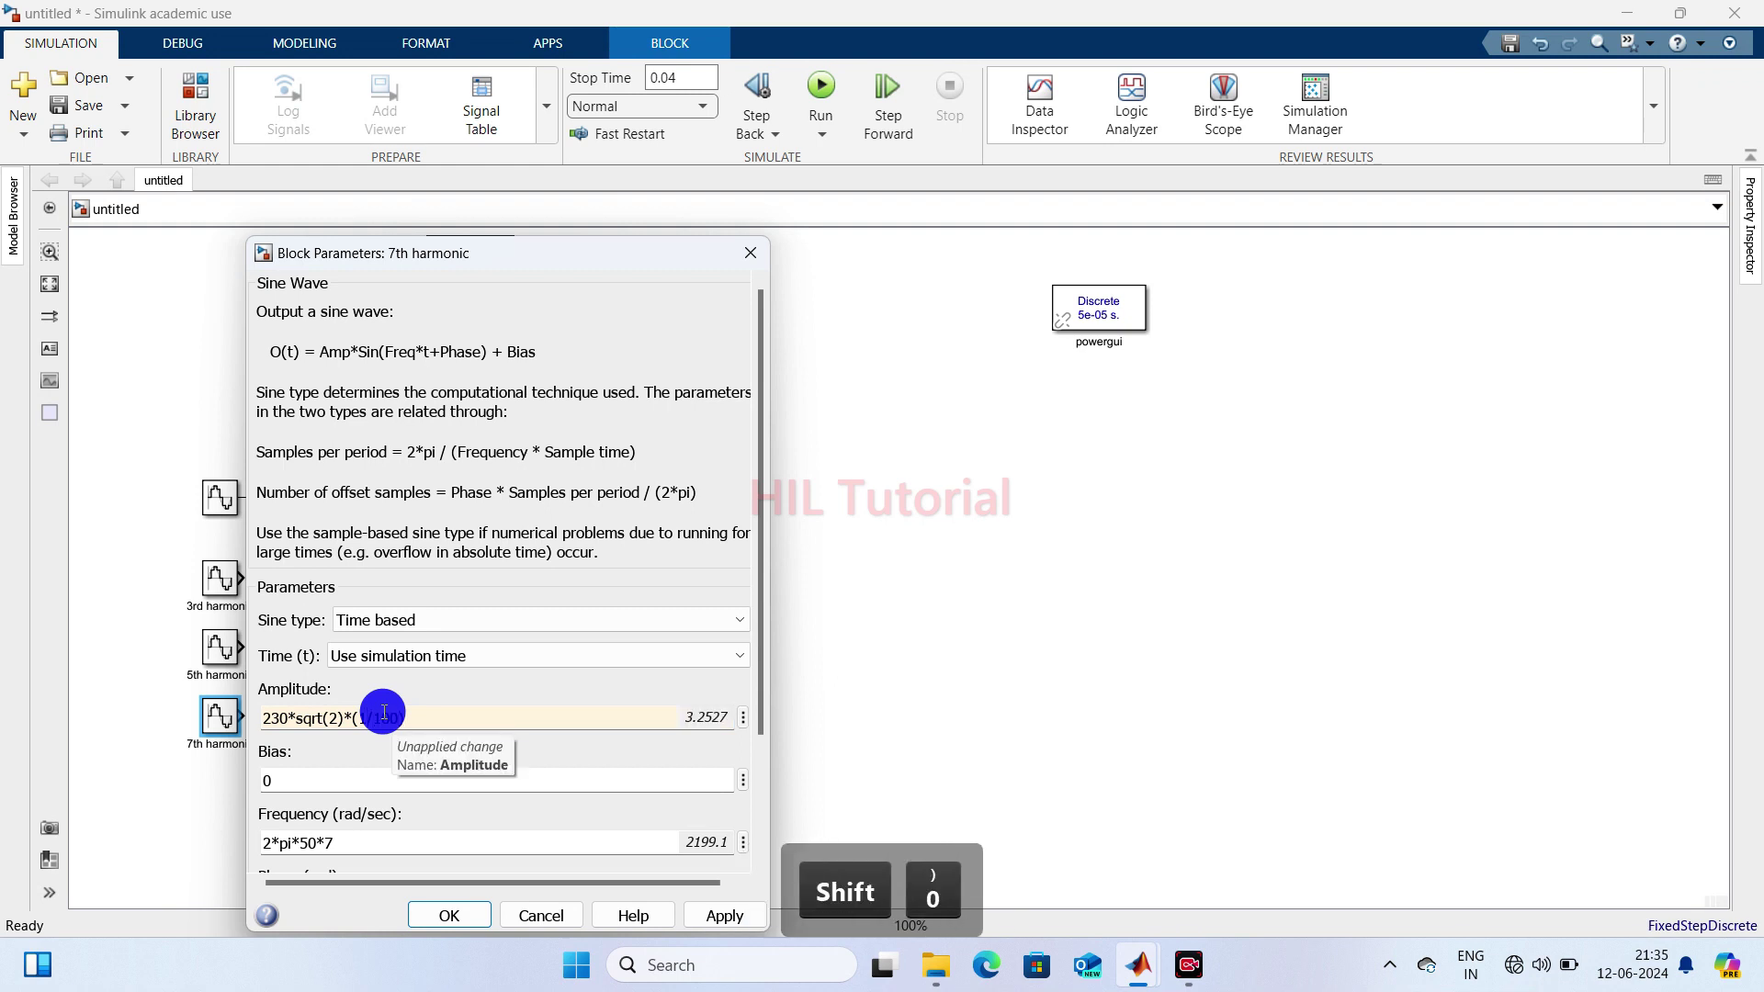
{"action": "left_click", "coordinate": [458, 914]}
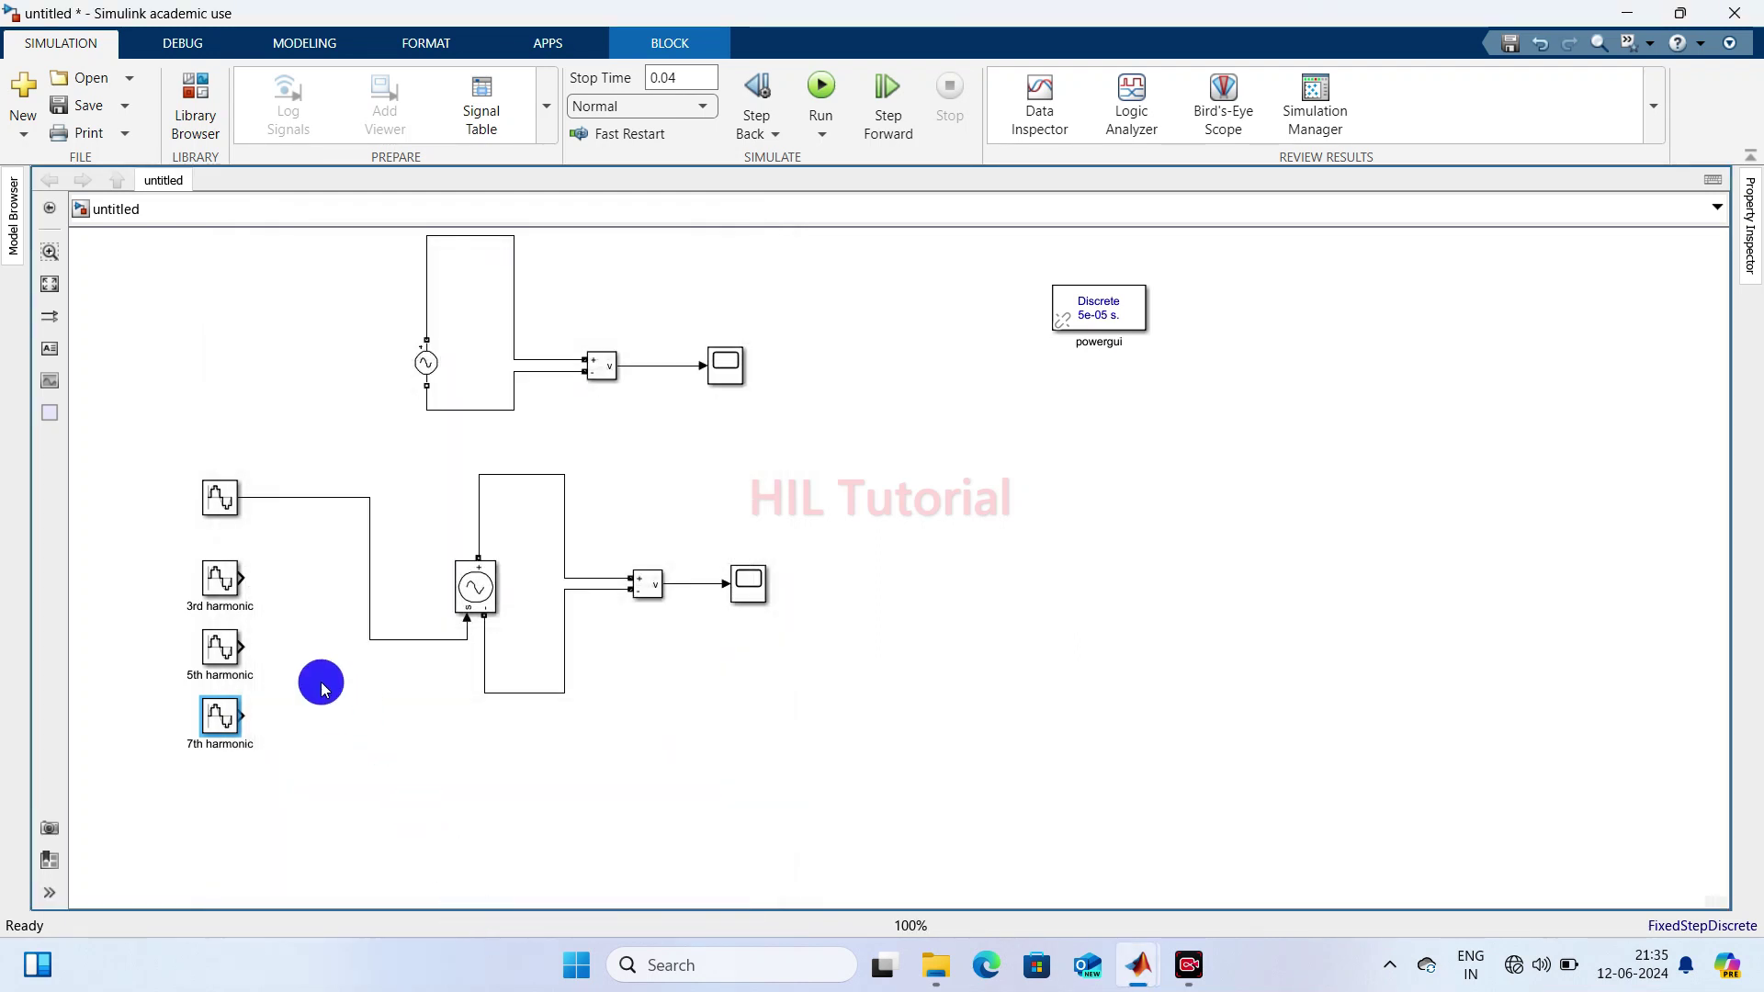
- Insert a taller Add block with signs +++ and wire the 3rd, 5th and 7th harmonic outputs into it
{"action": "double_click", "coordinate": [321, 680]}
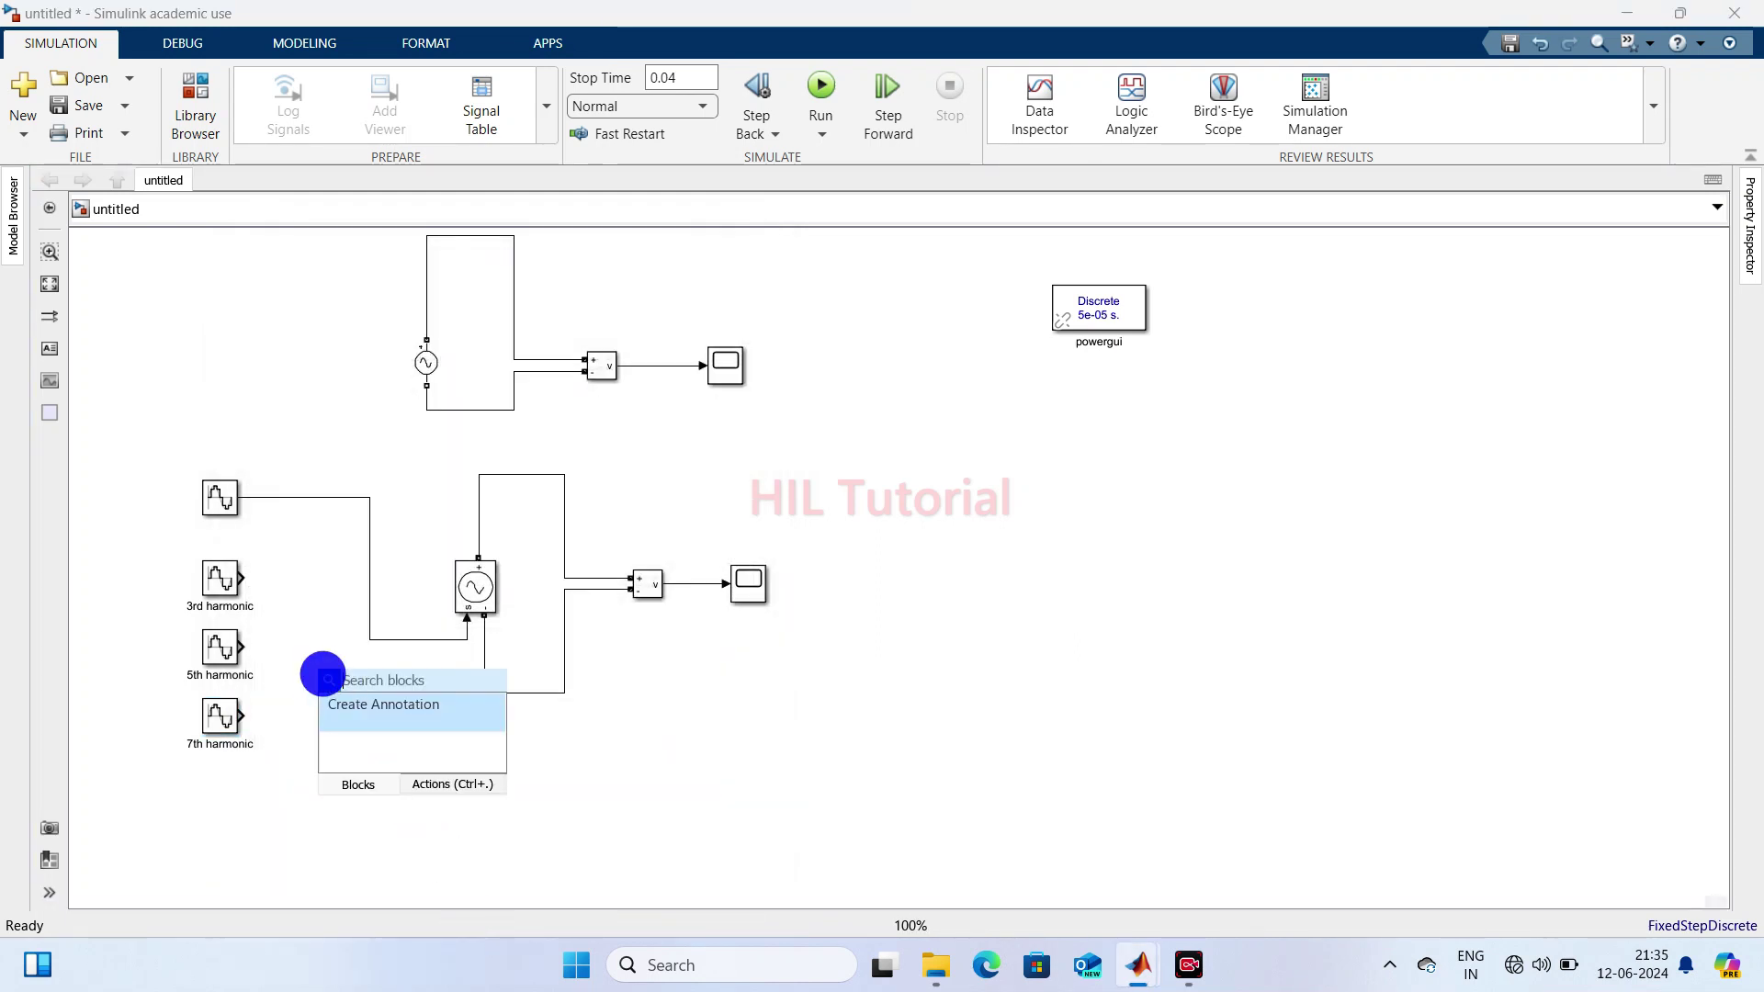
{"action": "type", "text": "add"}
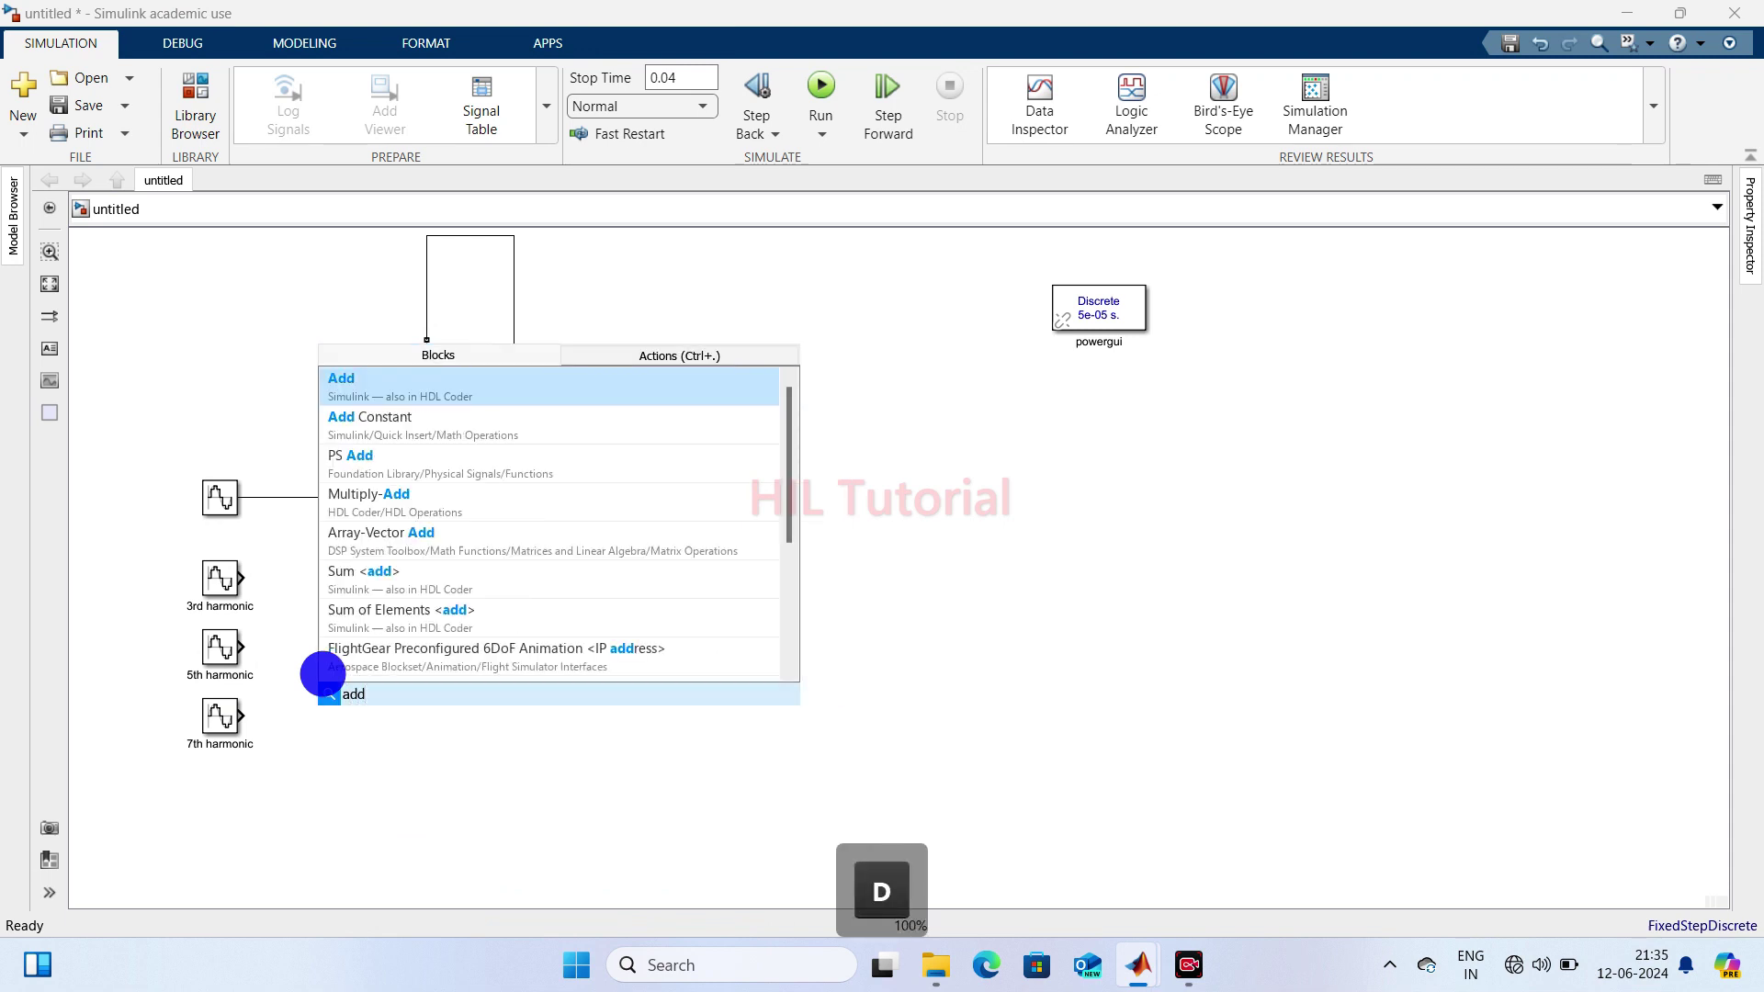
{"action": "key", "text": "Return"}
{"action": "left_click_drag", "start_coordinate": [350, 696], "coordinate": [291, 708]}
{"action": "double_click", "coordinate": [290, 693]}
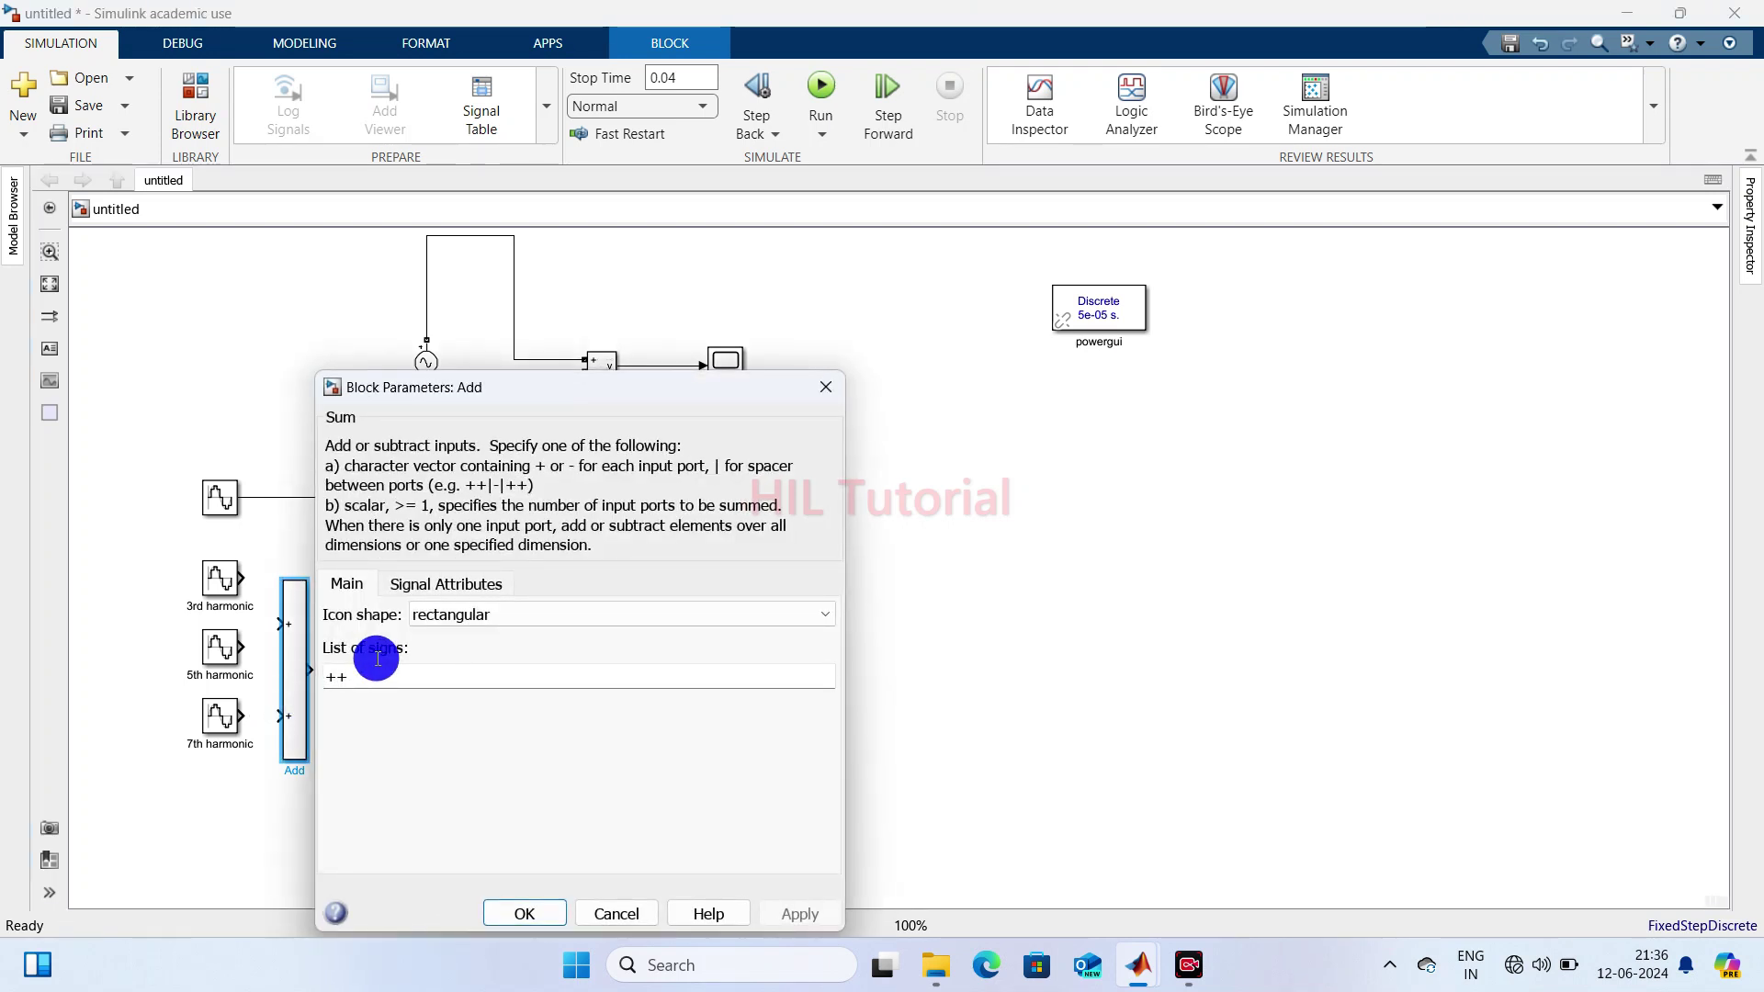
{"action": "type", "text": "+"}
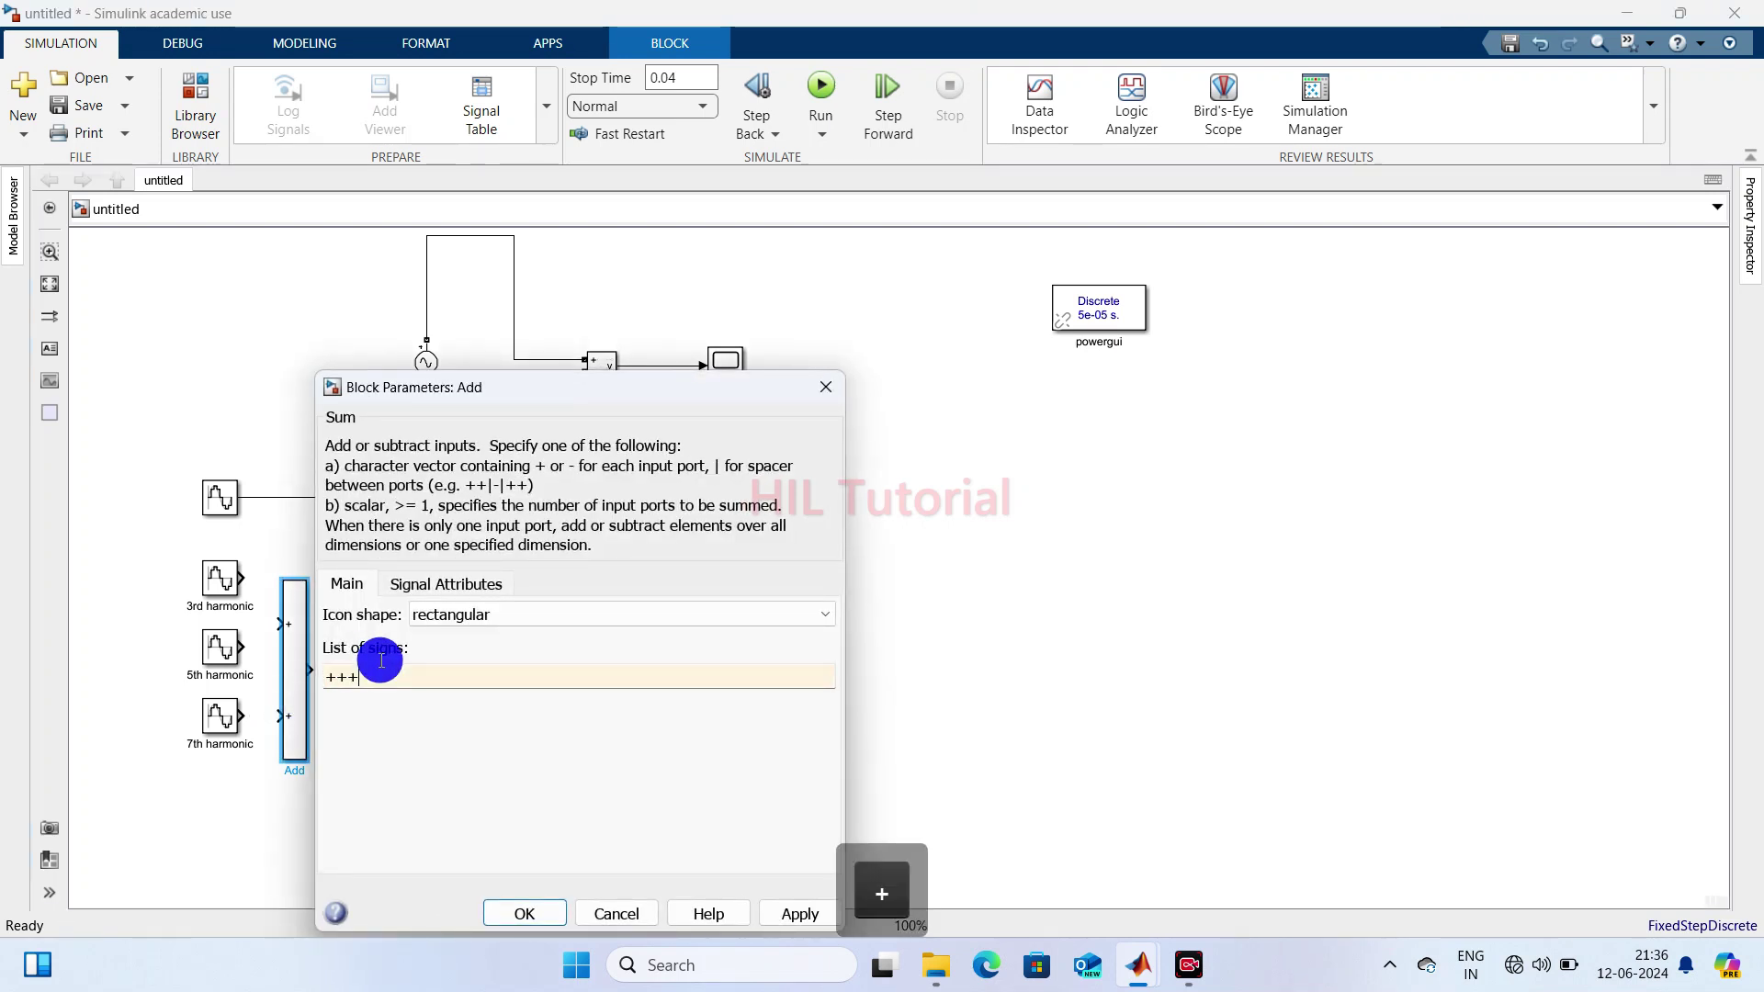
{"action": "key", "text": "Return"}
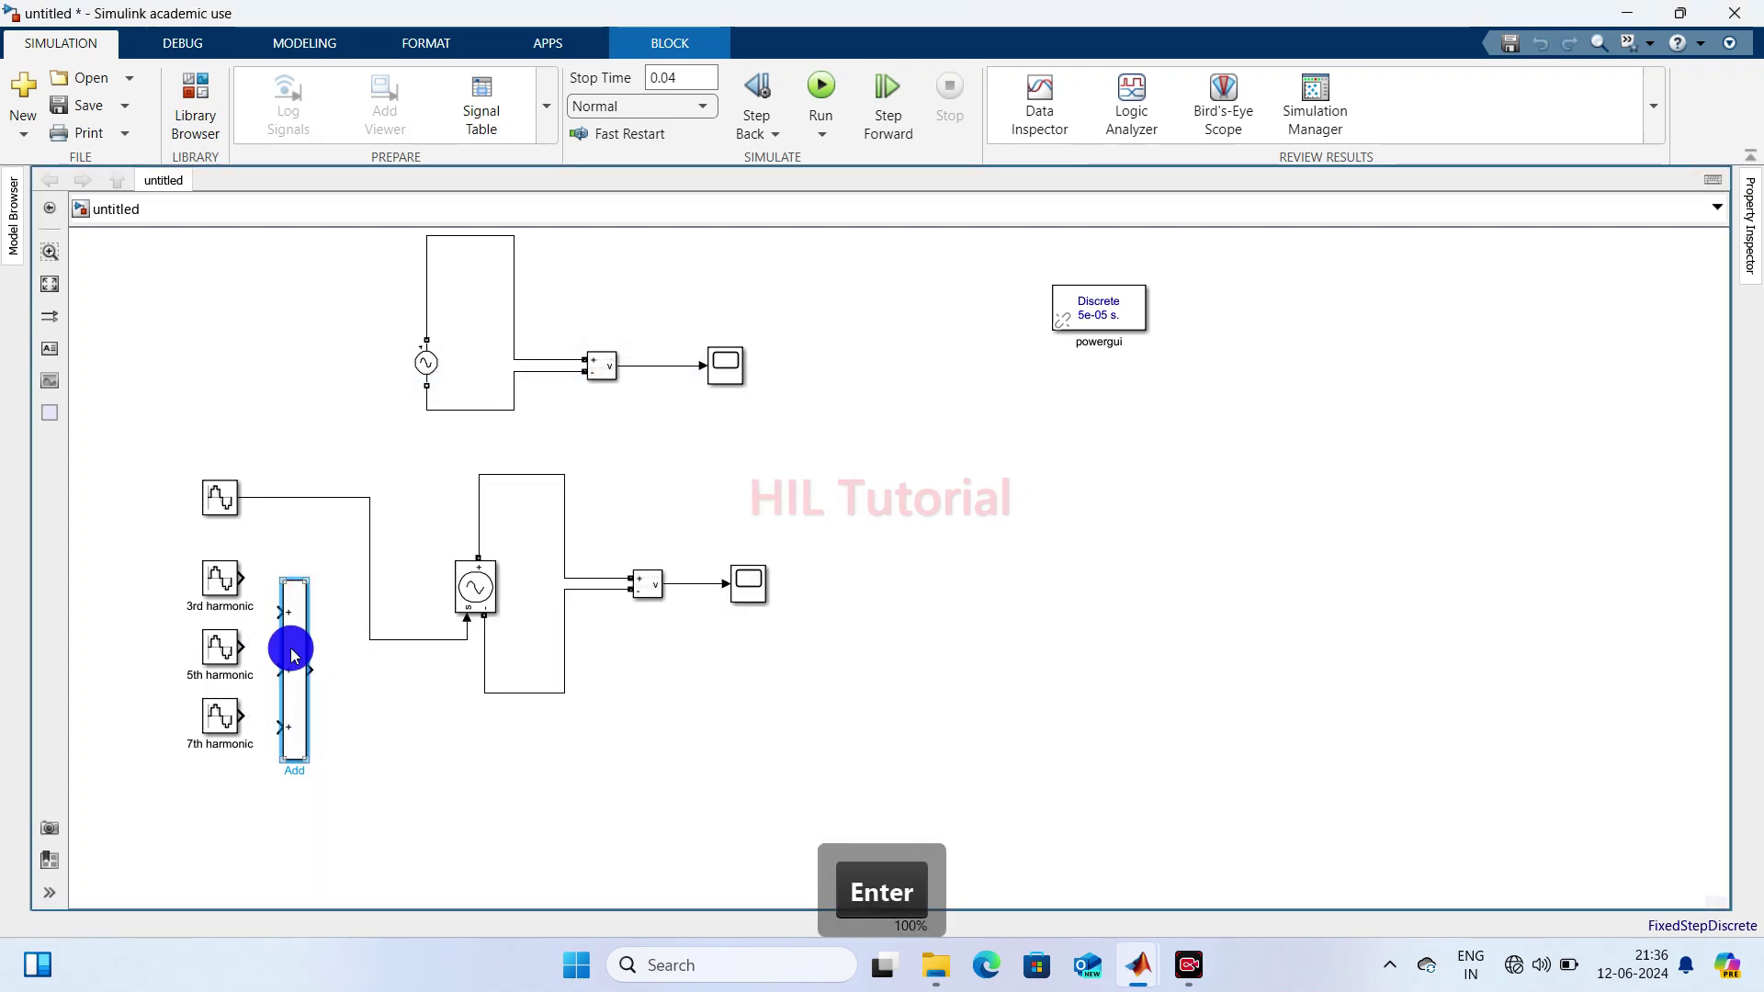
{"action": "left_click_drag", "start_coordinate": [296, 630], "coordinate": [272, 615]}
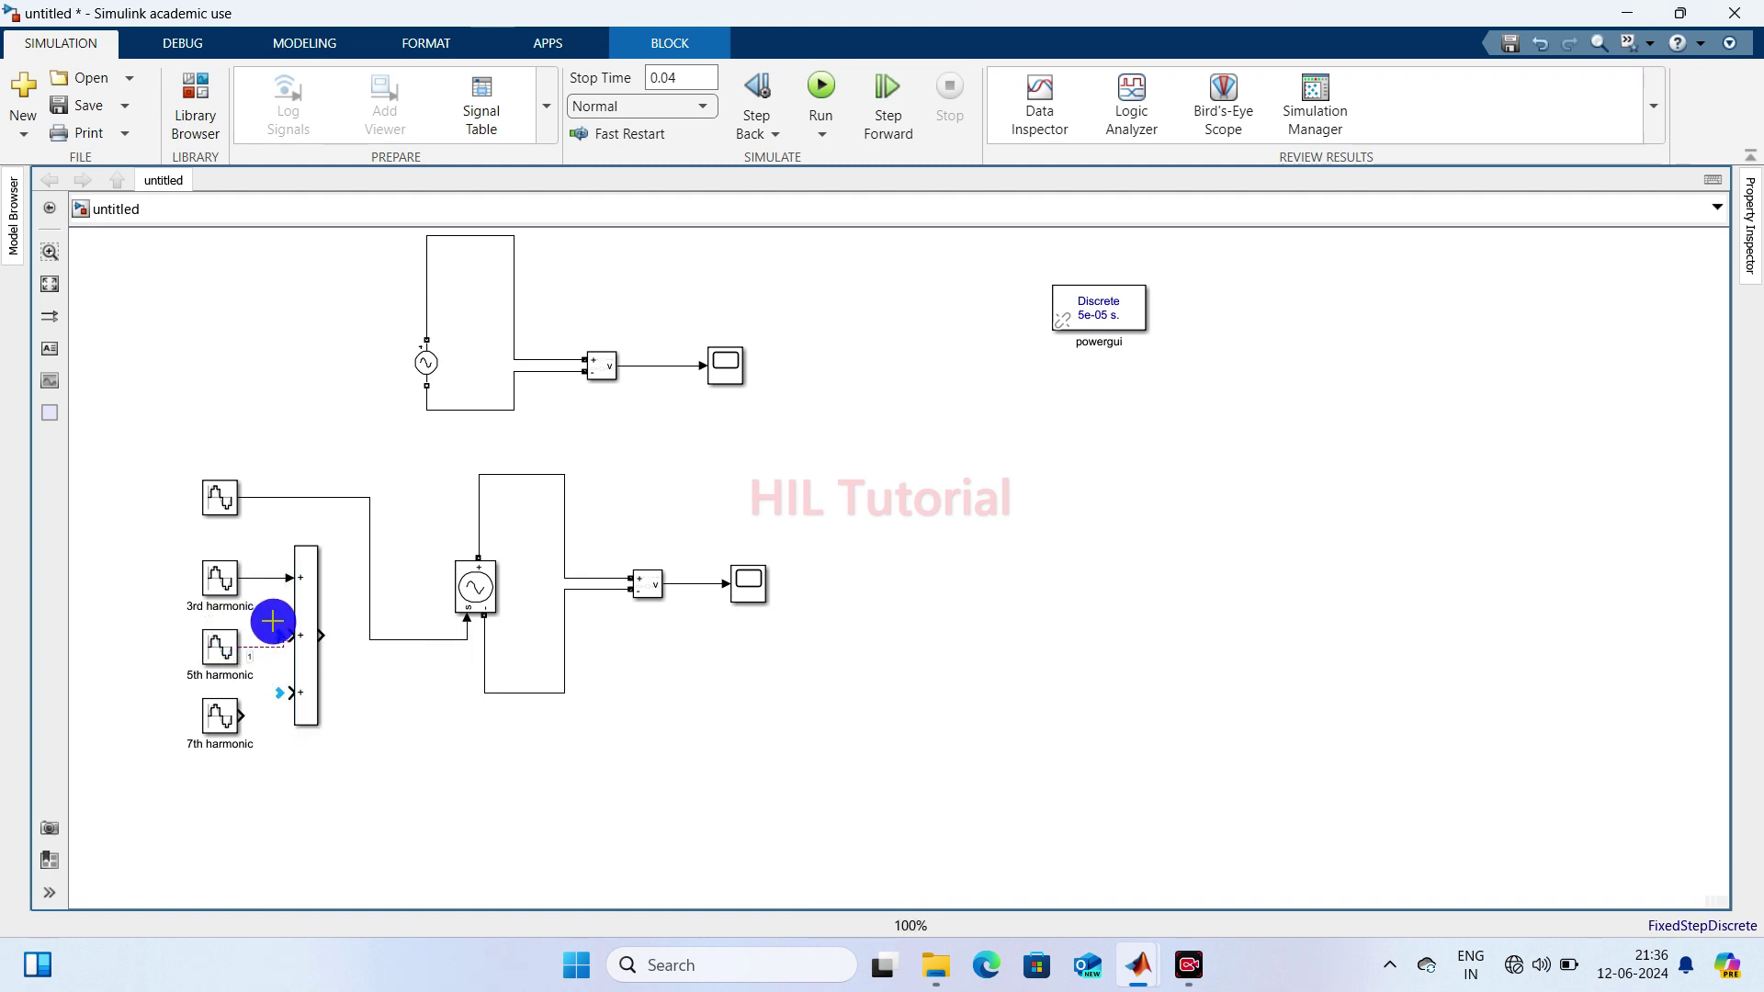
{"action": "left_click_drag", "start_coordinate": [239, 715], "coordinate": [307, 694]}
{"action": "left_click", "coordinate": [312, 683]}
- Insert a second Add block, shift the source, measurement and scope group right, and place Add1 beside the harmonic sum
{"action": "double_click", "coordinate": [797, 735]}
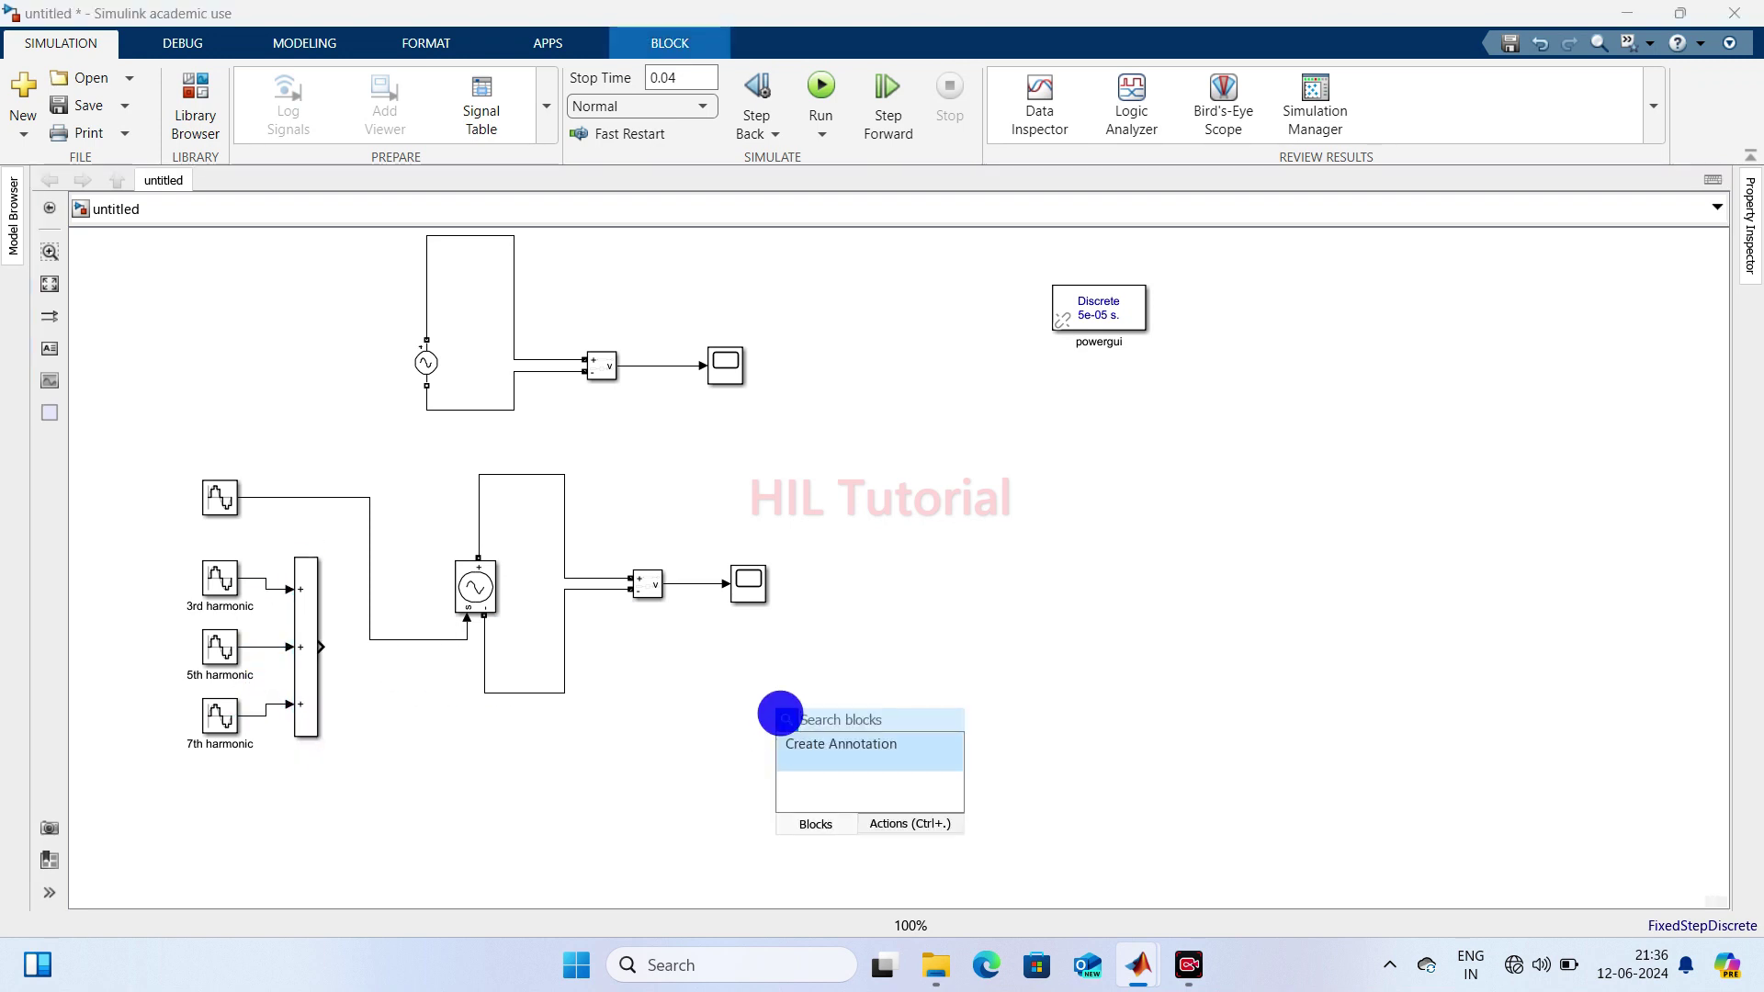
{"action": "type", "text": "add"}
{"action": "key", "text": "Return"}
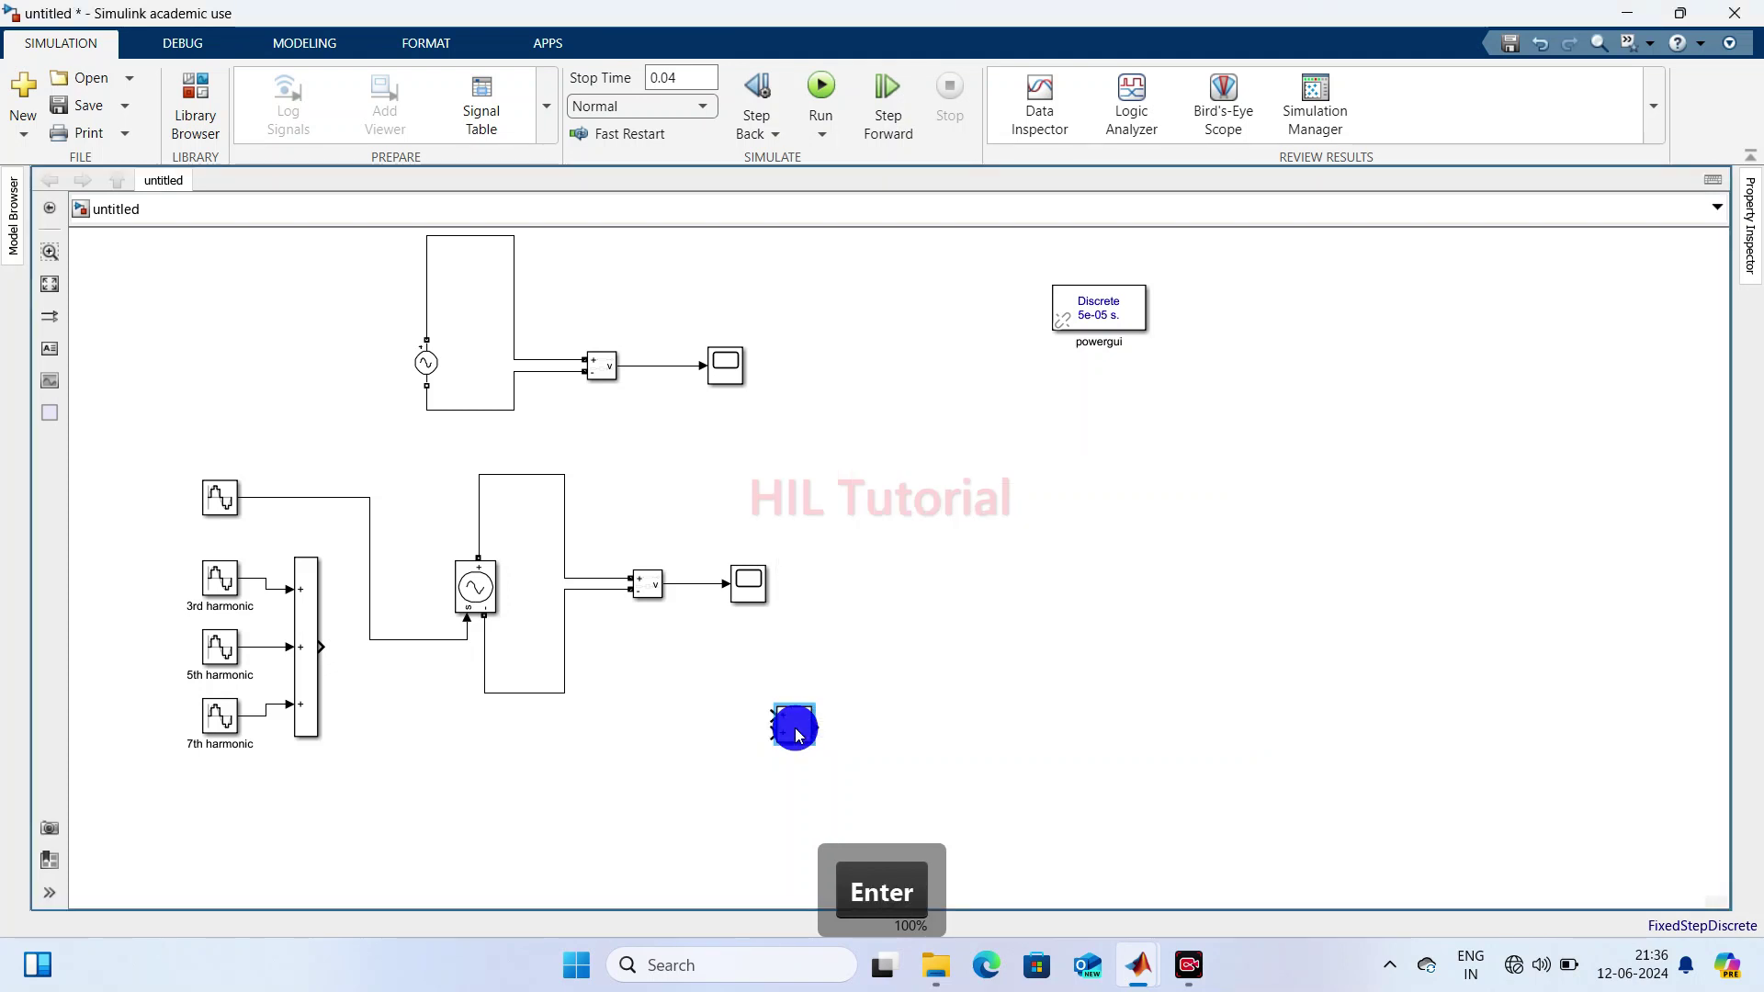
{"action": "left_click_drag", "start_coordinate": [357, 467], "coordinate": [776, 693]}
{"action": "left_click_drag", "start_coordinate": [470, 581], "coordinate": [665, 581]}
{"action": "left_click", "coordinate": [795, 725]}
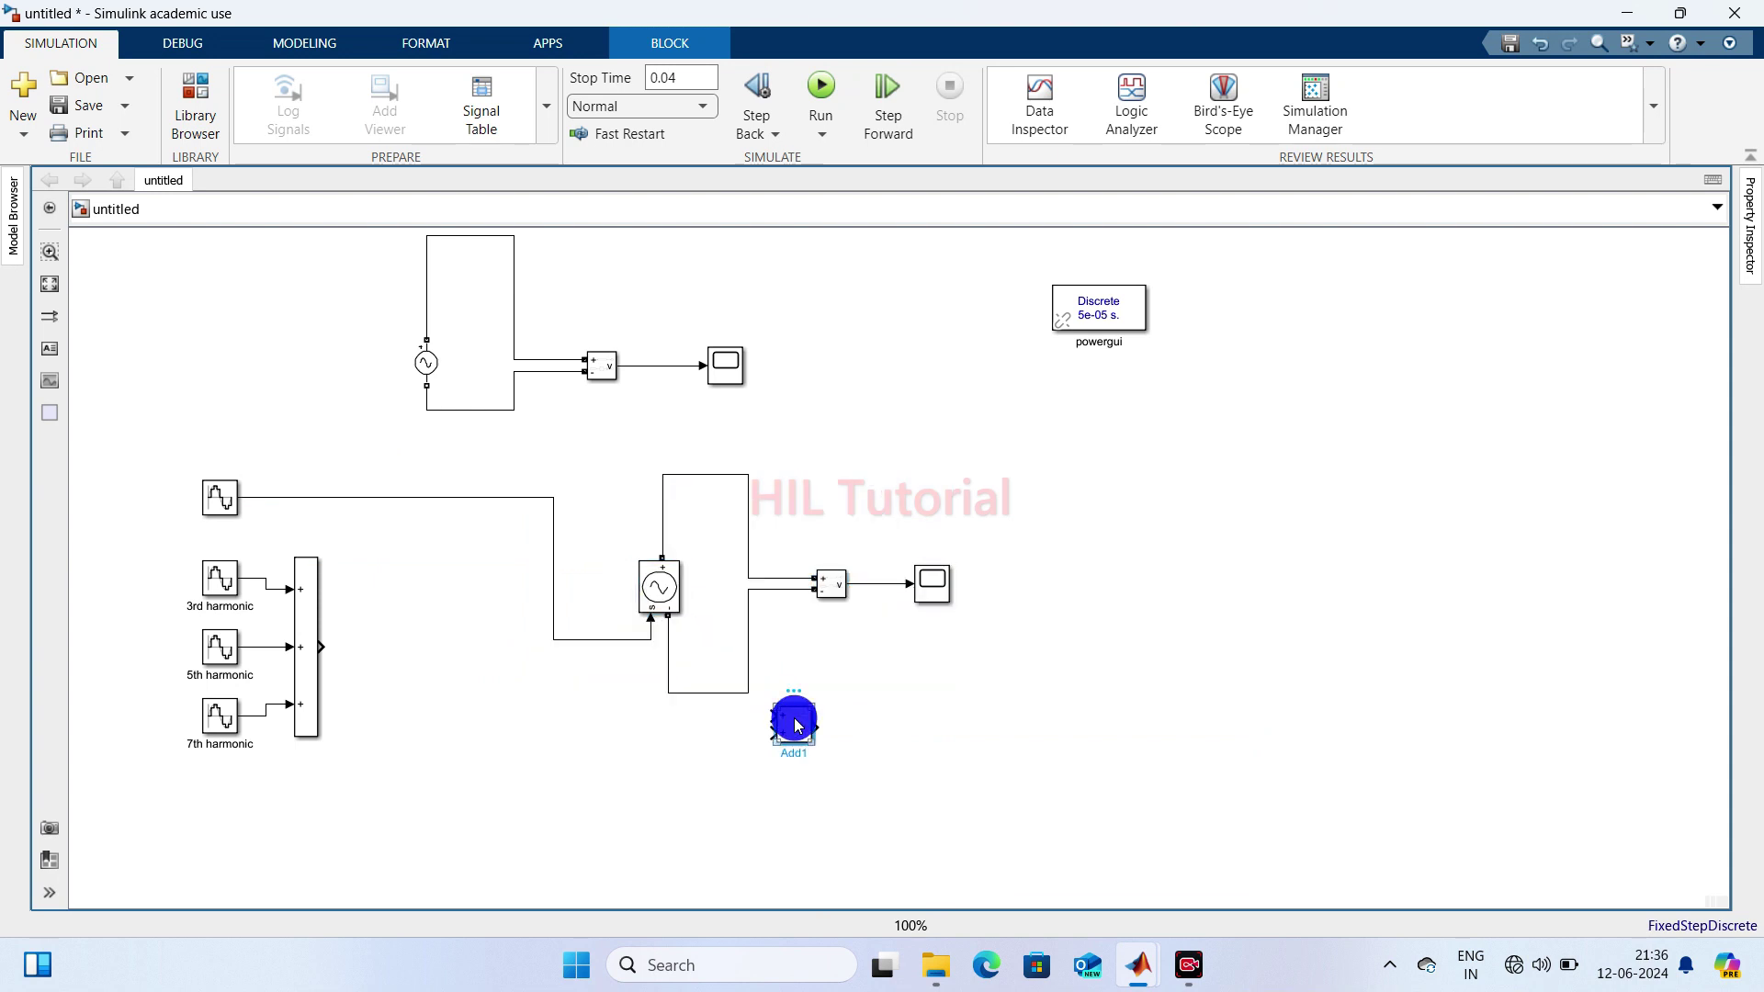
{"action": "left_click_drag", "start_coordinate": [795, 726], "coordinate": [469, 609]}
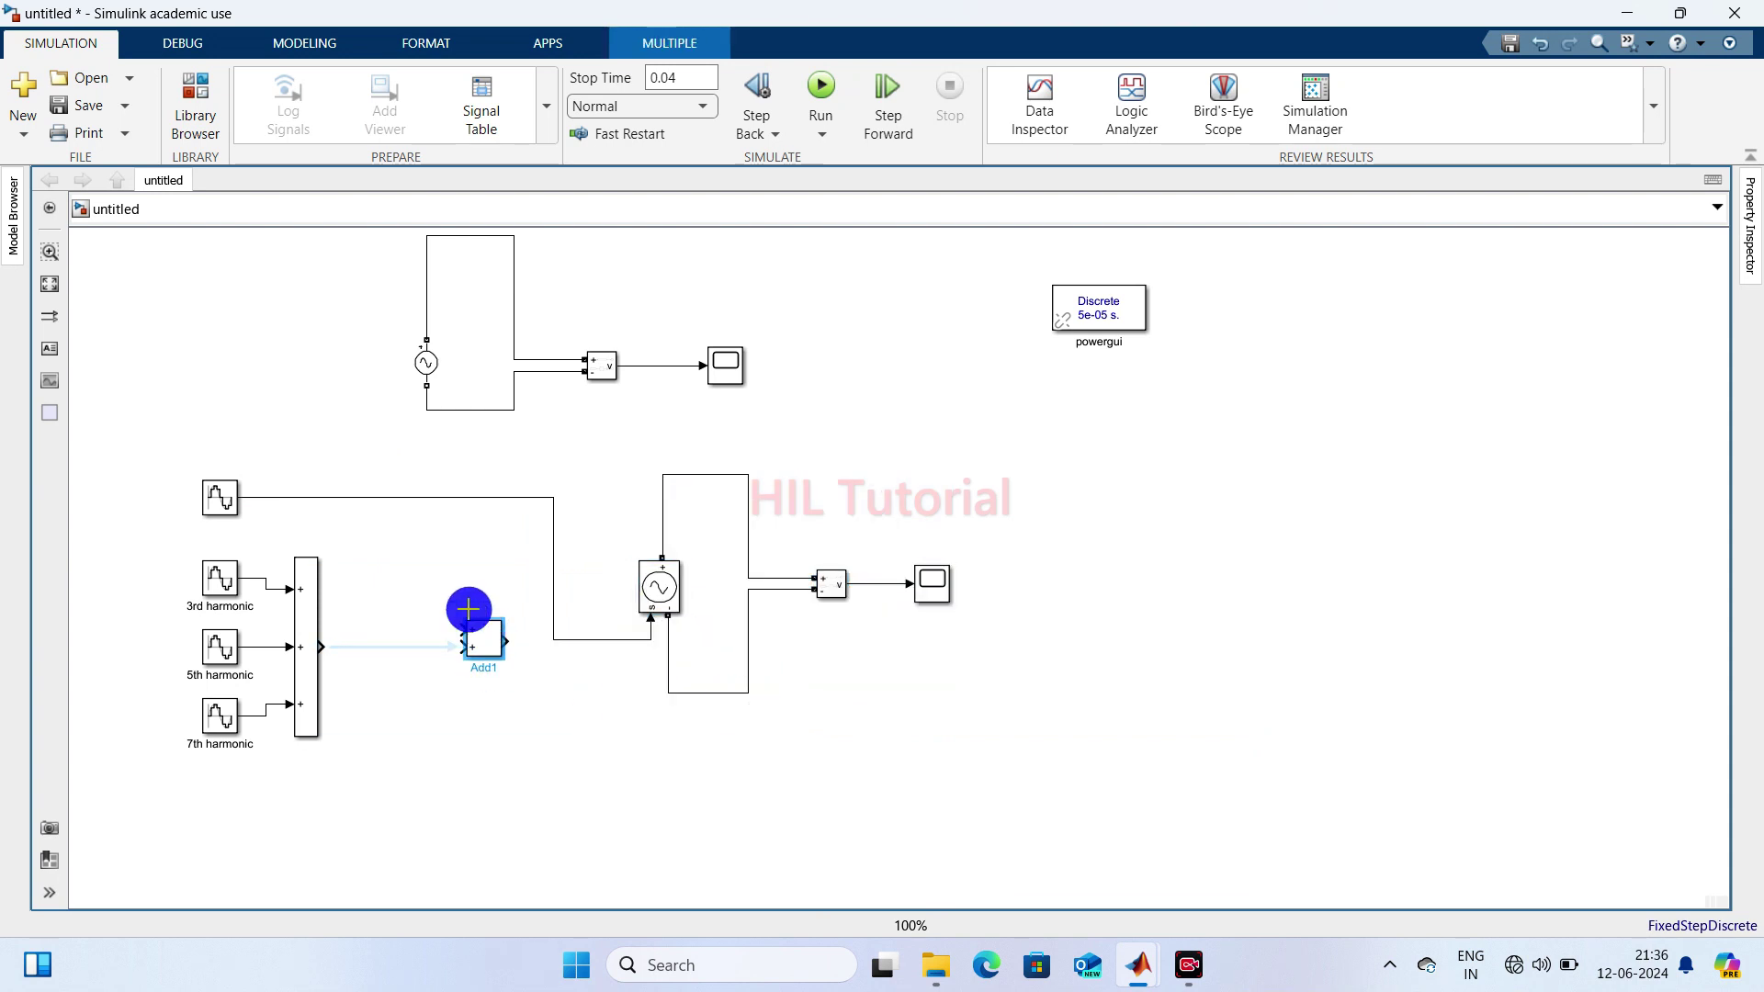
- Replace the sine-to-source line with Sine Wave → Add1 → Controlled Voltage Source wiring
{"action": "left_click", "coordinate": [570, 637]}
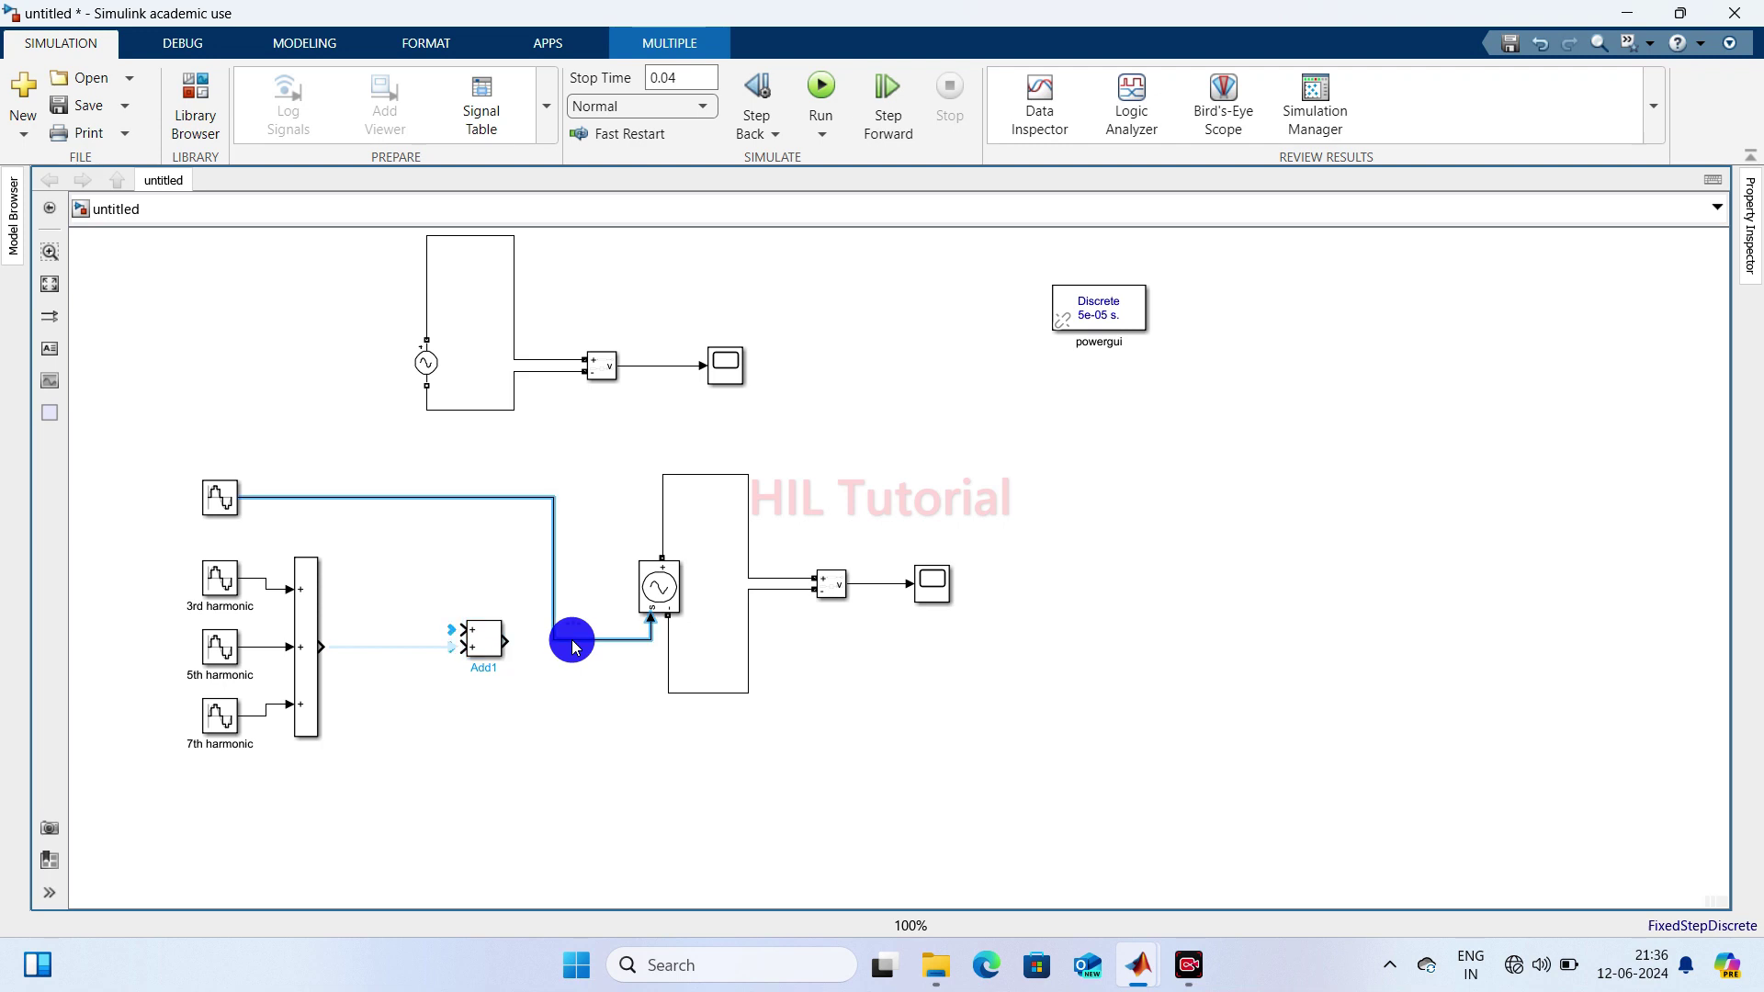
{"action": "key", "text": "Delete"}
{"action": "left_click_drag", "start_coordinate": [461, 630], "coordinate": [221, 474]}
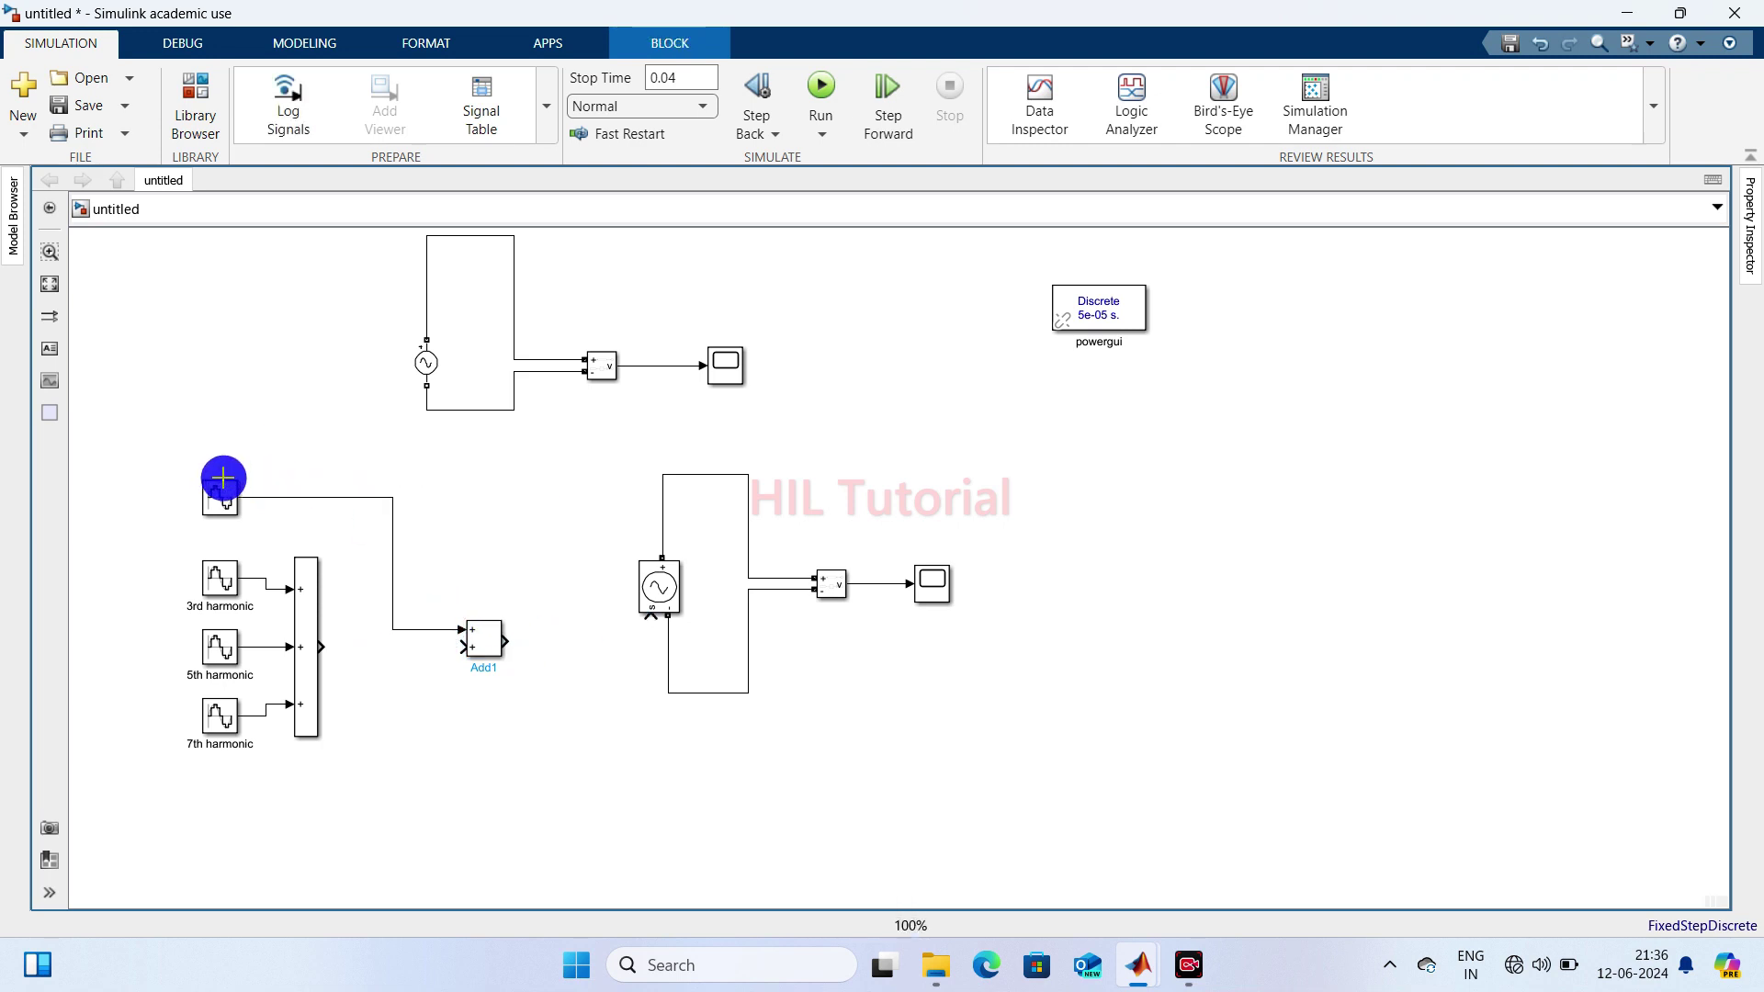
{"action": "left_click", "coordinate": [493, 628]}
{"action": "left_click_drag", "start_coordinate": [504, 639], "coordinate": [637, 602]}
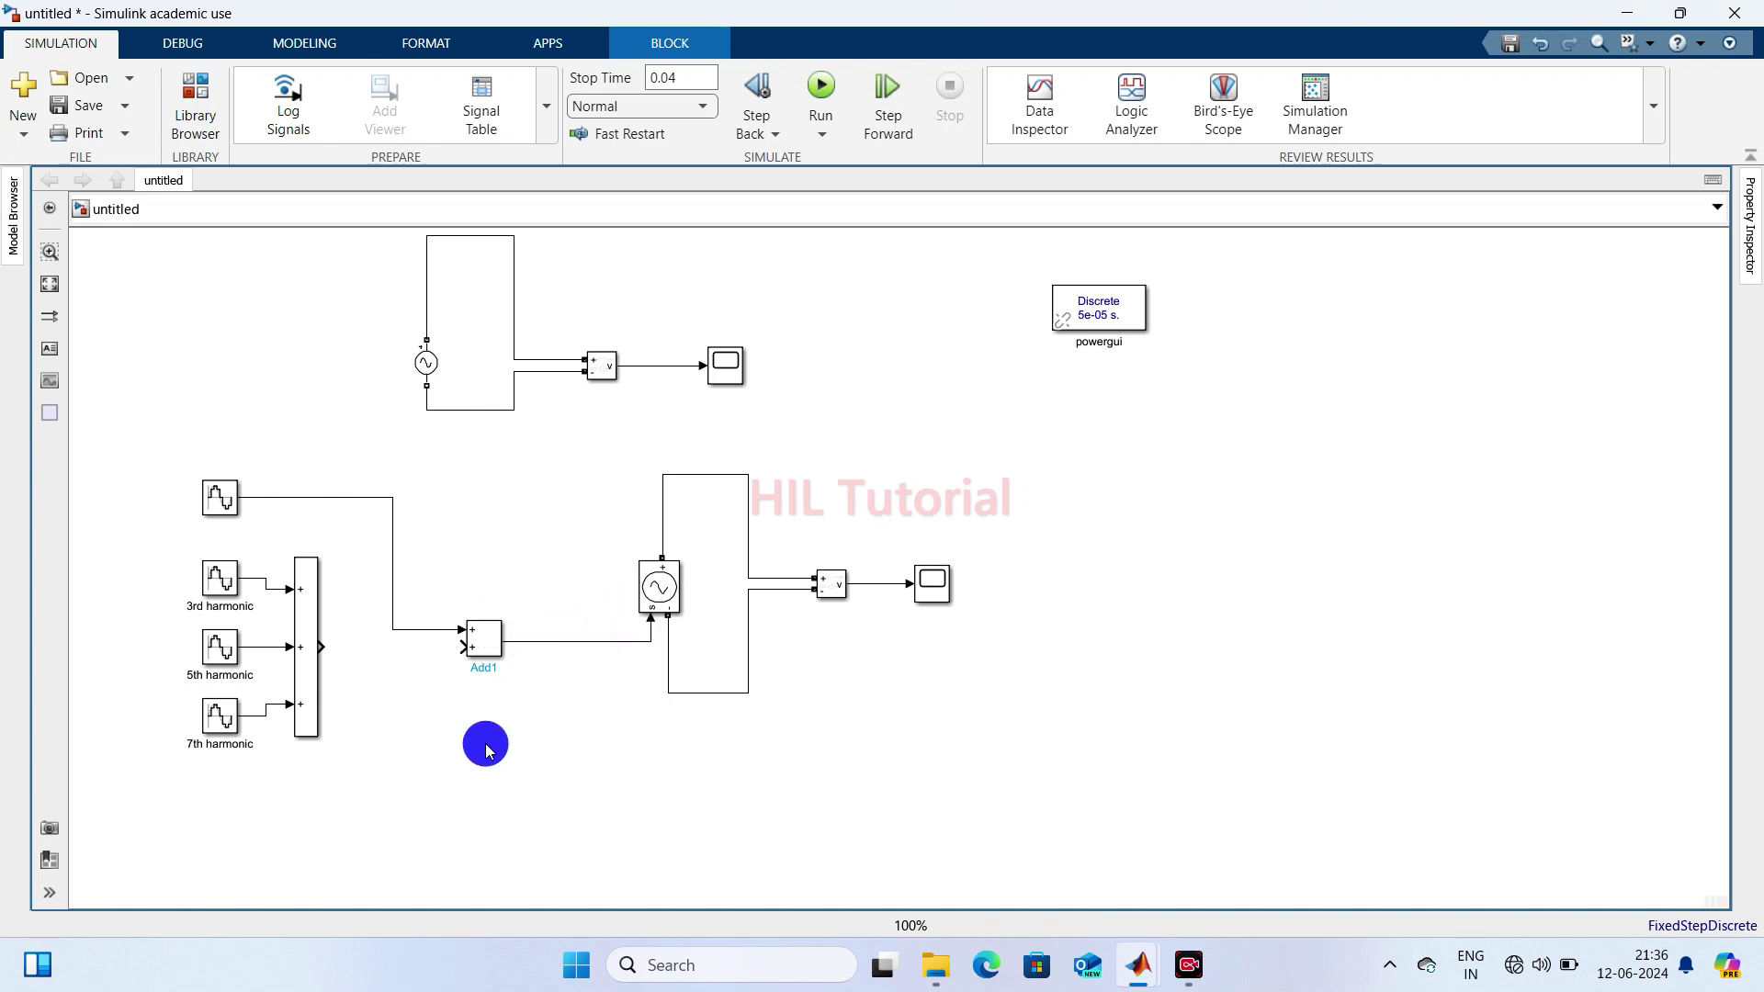
- Insert a Switch block feeding Add1's second input and position it below Add1
{"action": "double_click", "coordinate": [405, 736]}
{"action": "type", "text": "switch"}
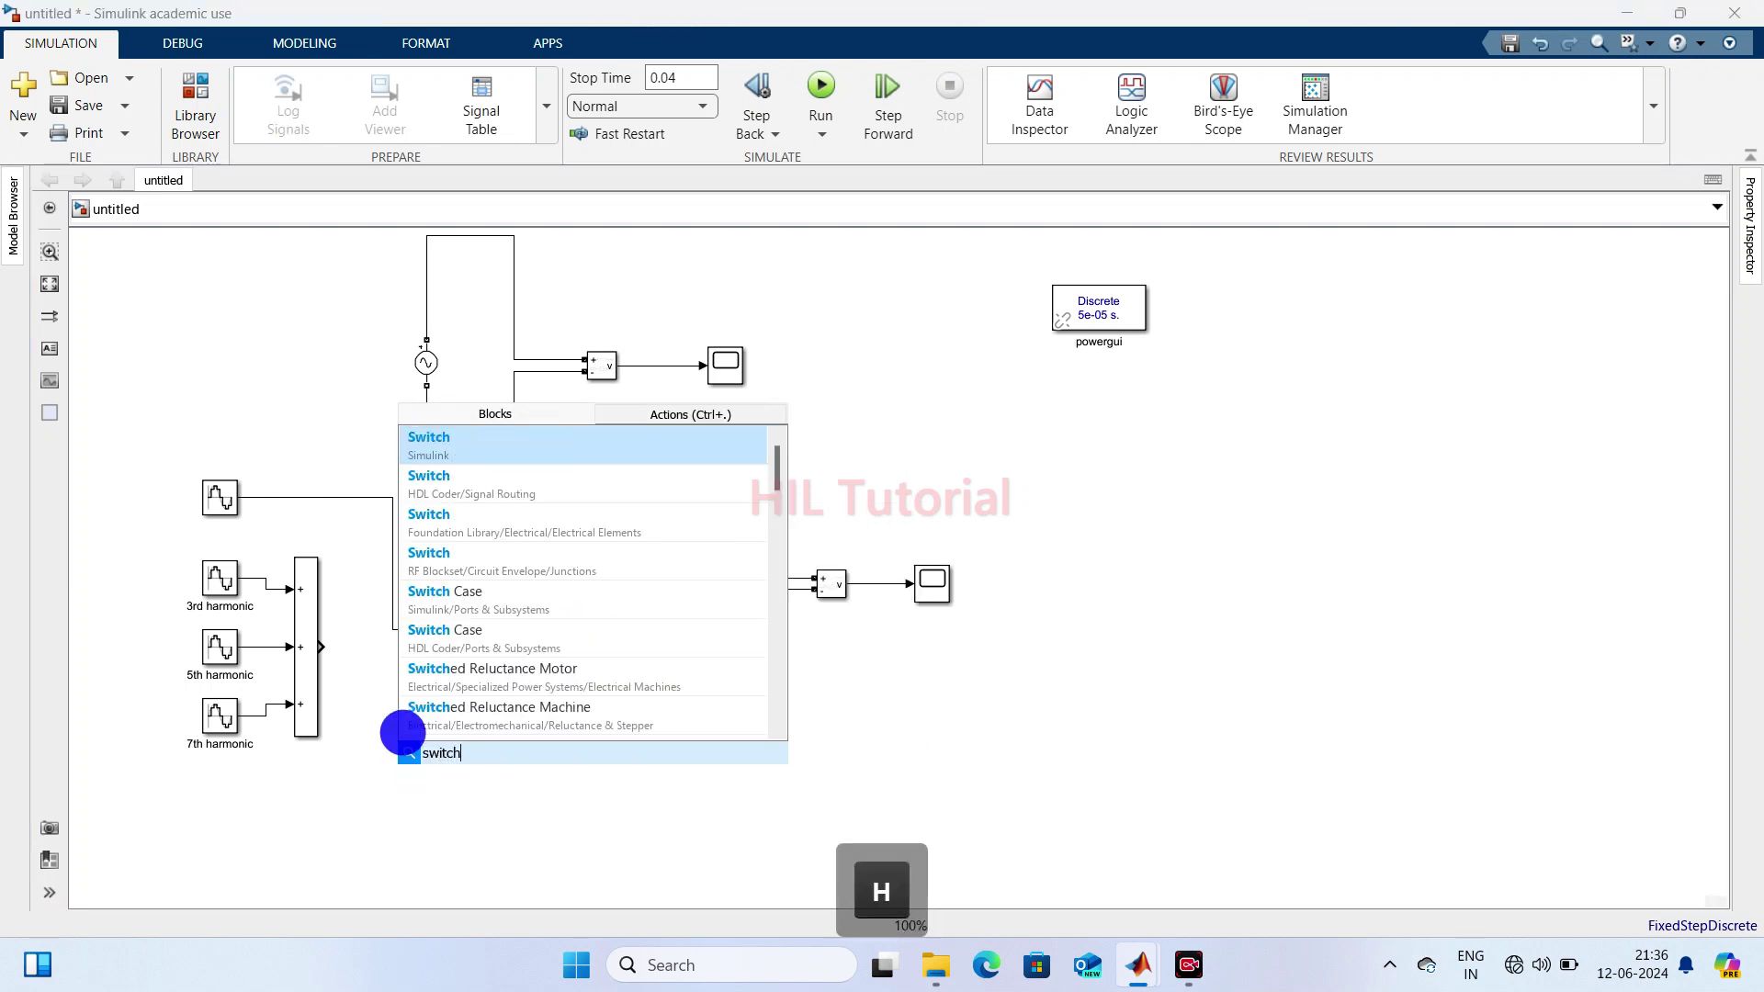
{"action": "key", "text": "Return"}
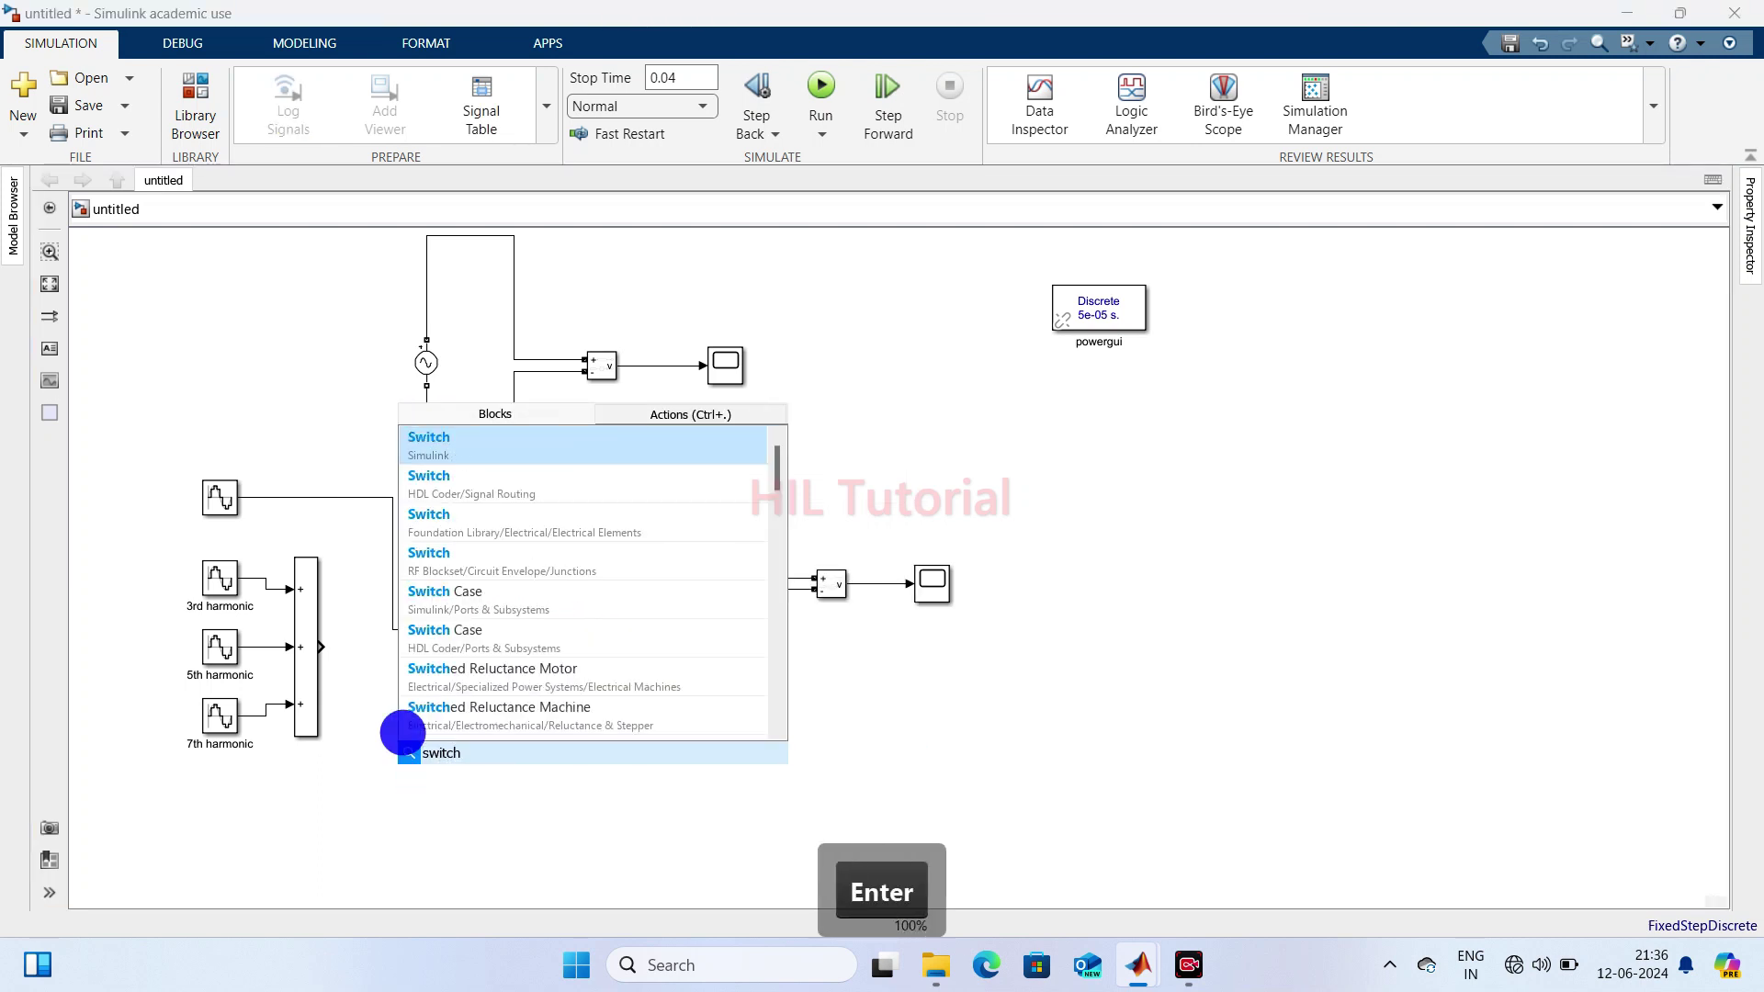
{"action": "left_click_drag", "start_coordinate": [447, 744], "coordinate": [449, 633]}
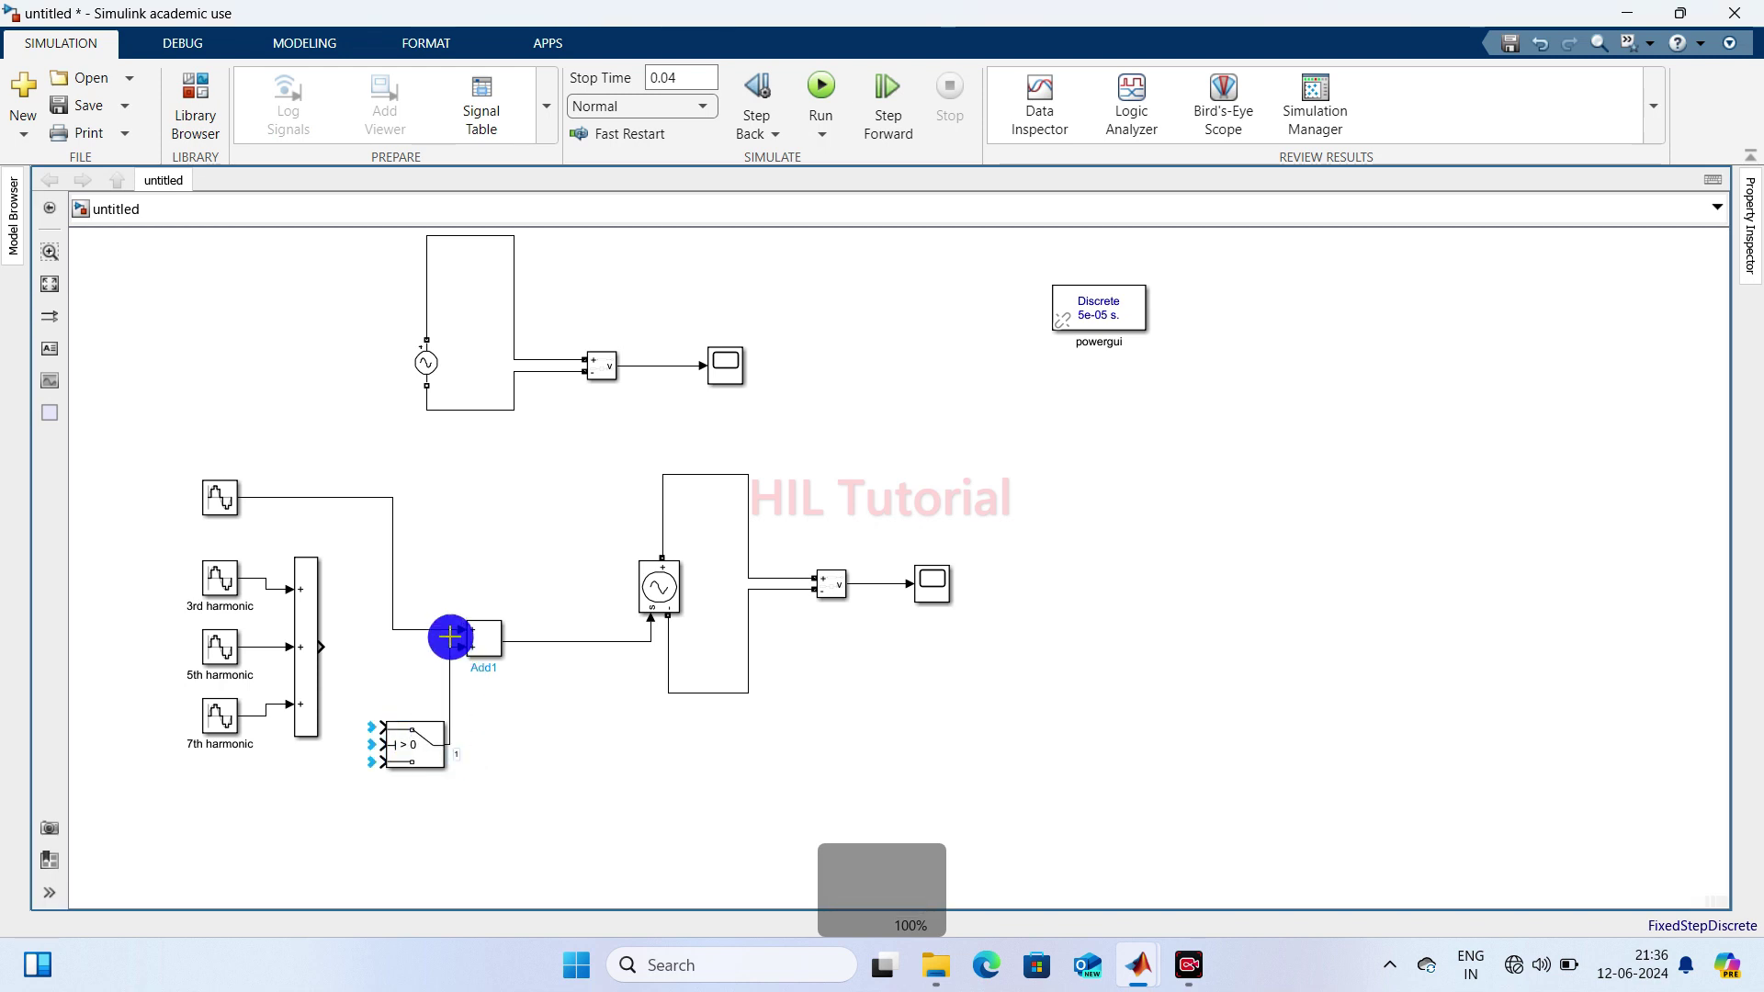
{"action": "mouse_move", "coordinate": [410, 736]}
{"action": "left_mouse_down"}
{"action": "mouse_move", "coordinate": [399, 819]}
{"action": "mouse_move", "coordinate": [313, 632]}
{"action": "left_mouse_up"}
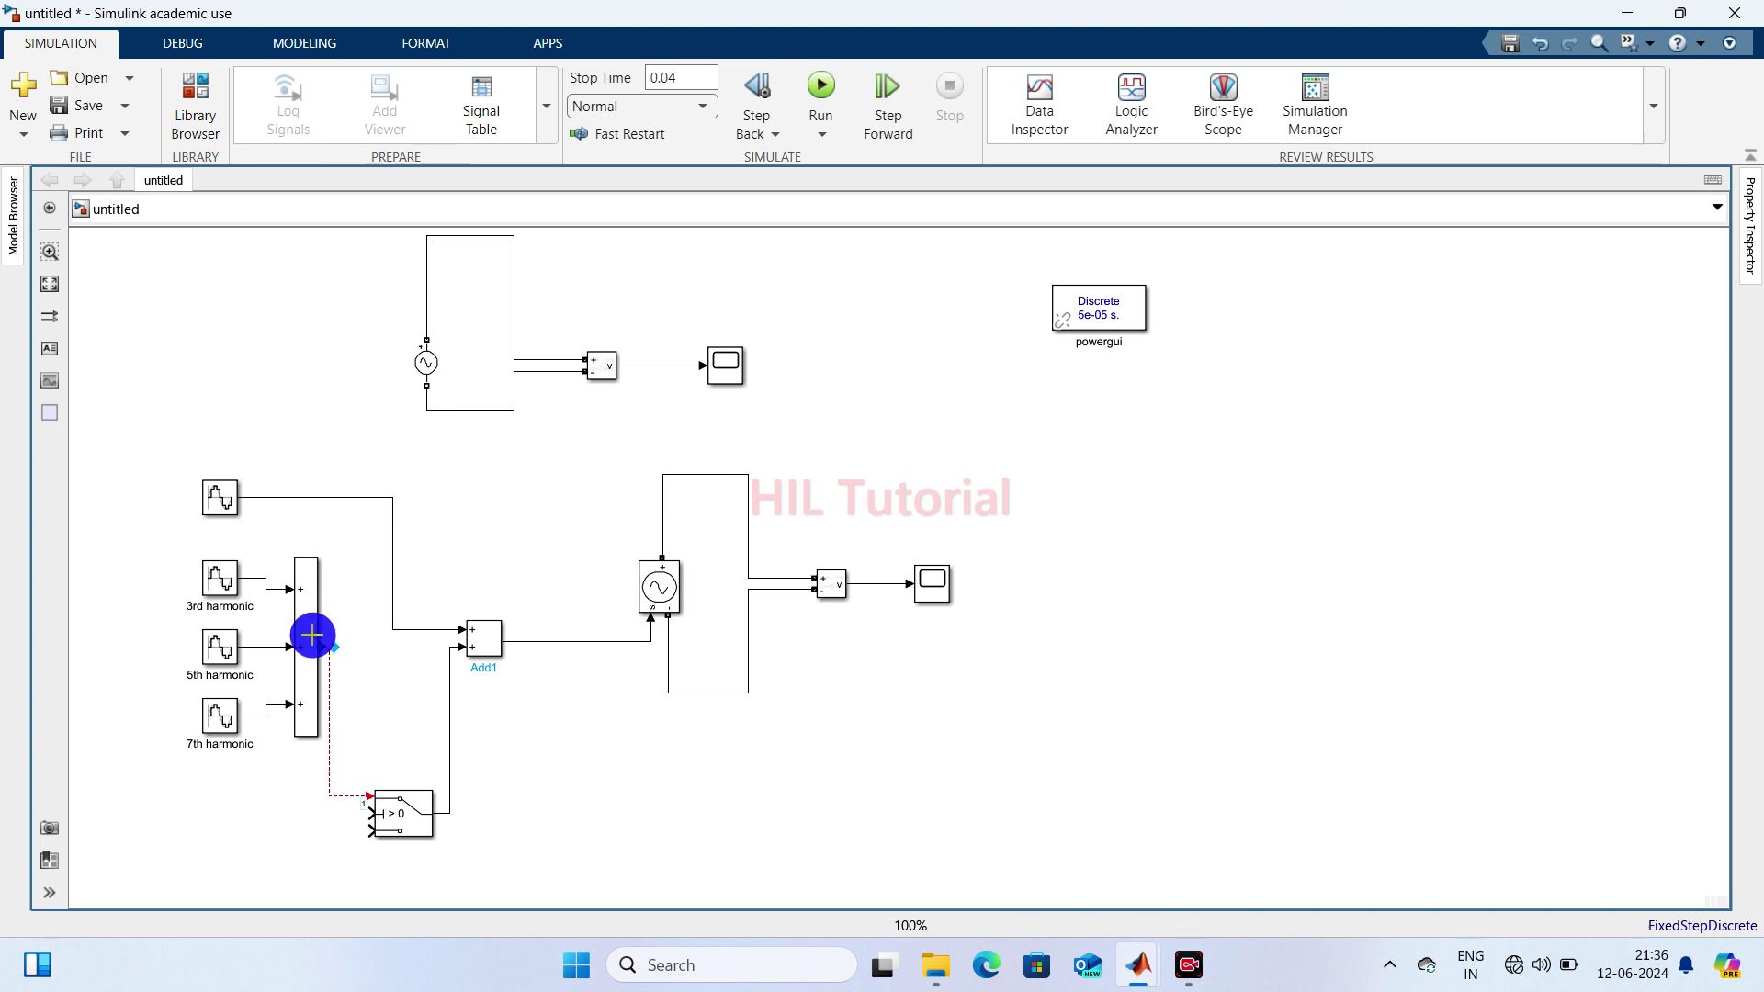
- Add a Step block with step time 0.02 driving the Switch's control input
{"action": "double_click", "coordinate": [286, 821]}
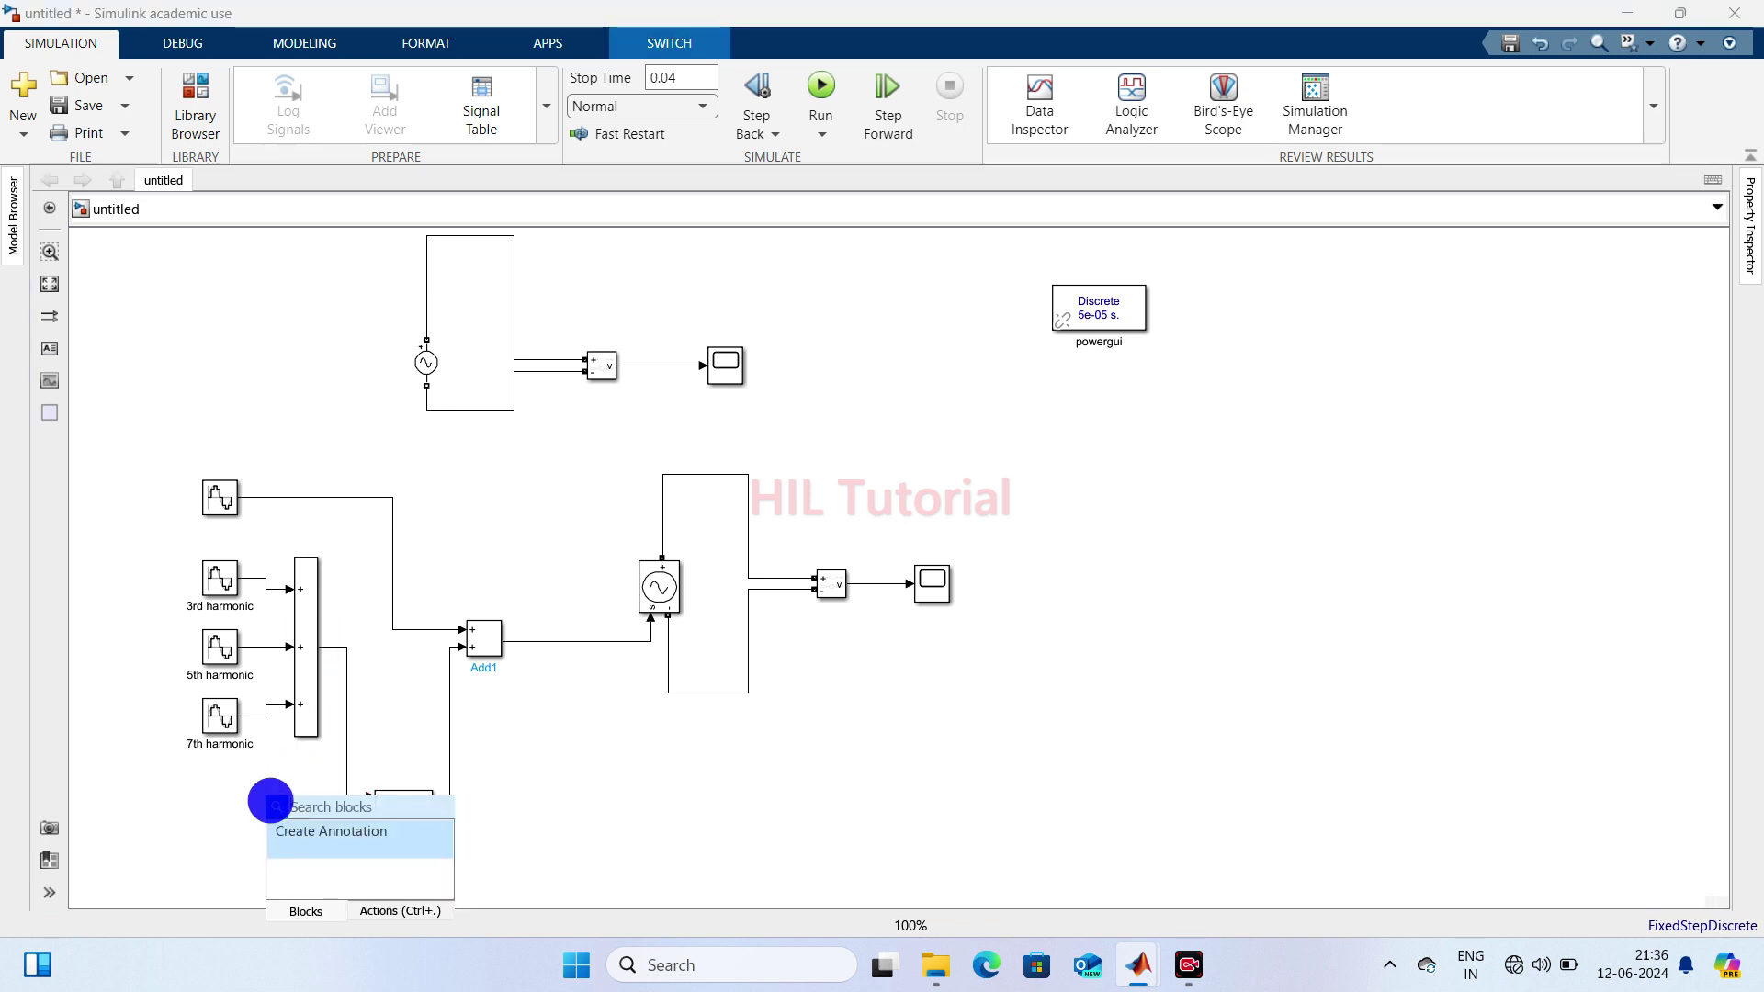
{"action": "type", "text": "step"}
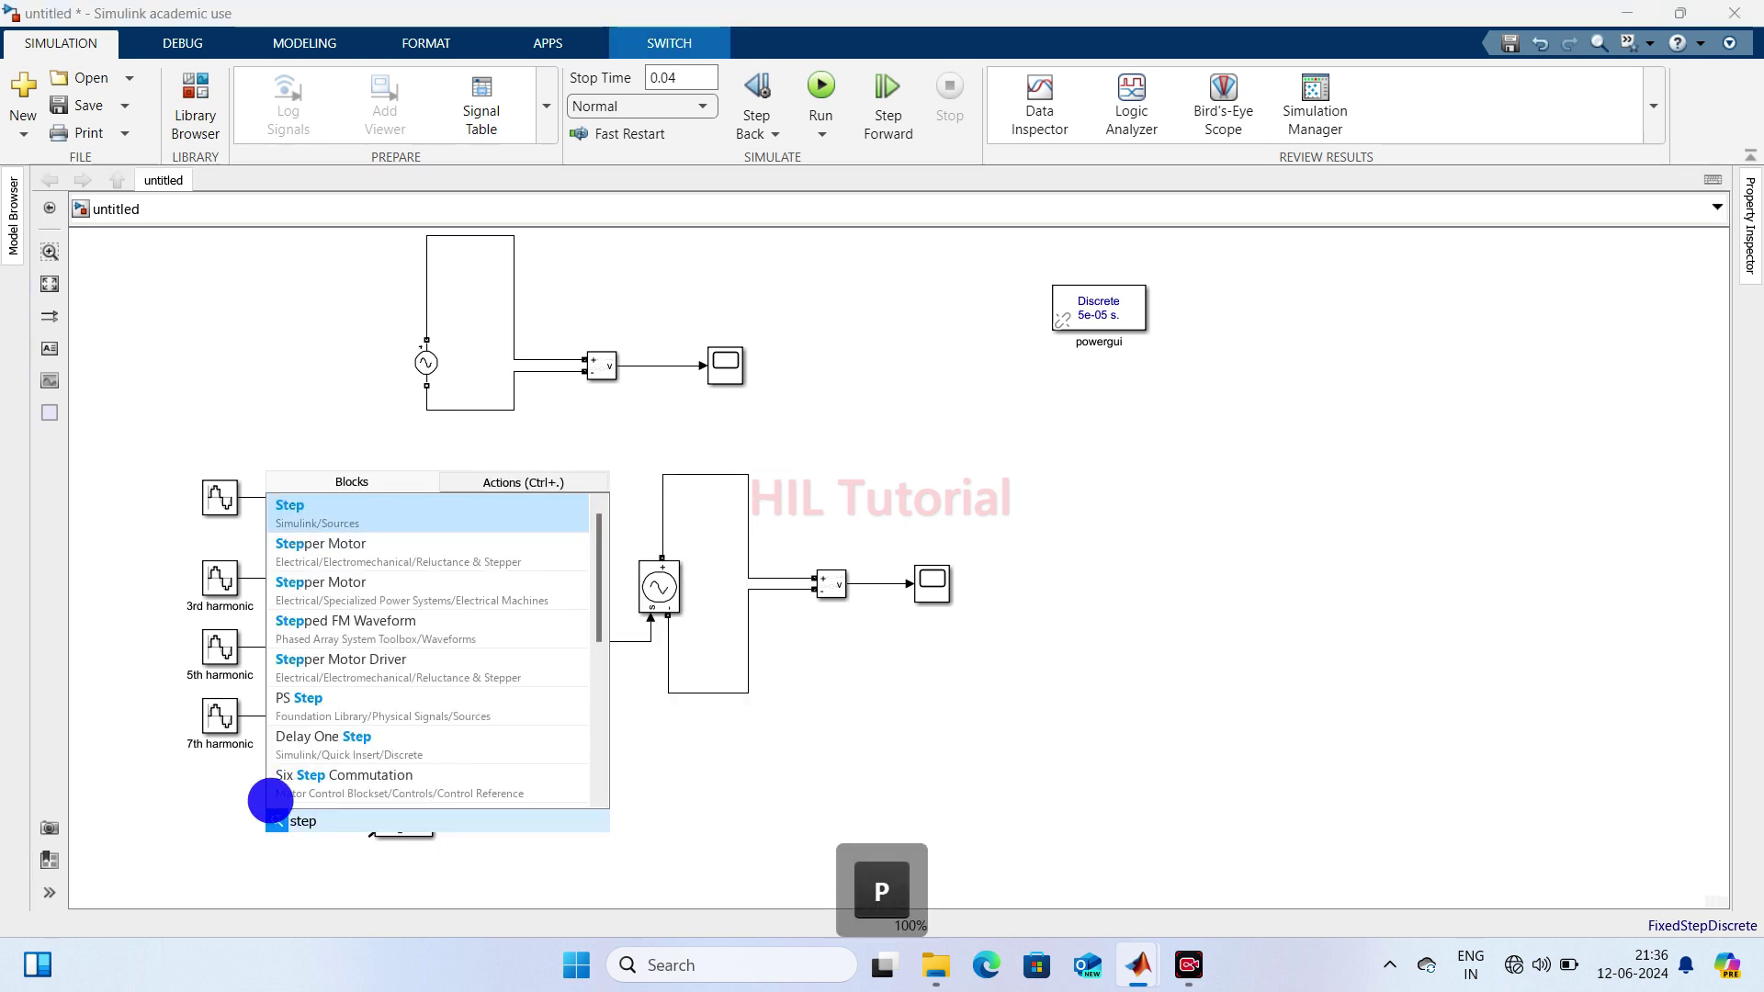
{"action": "key", "text": "Return"}
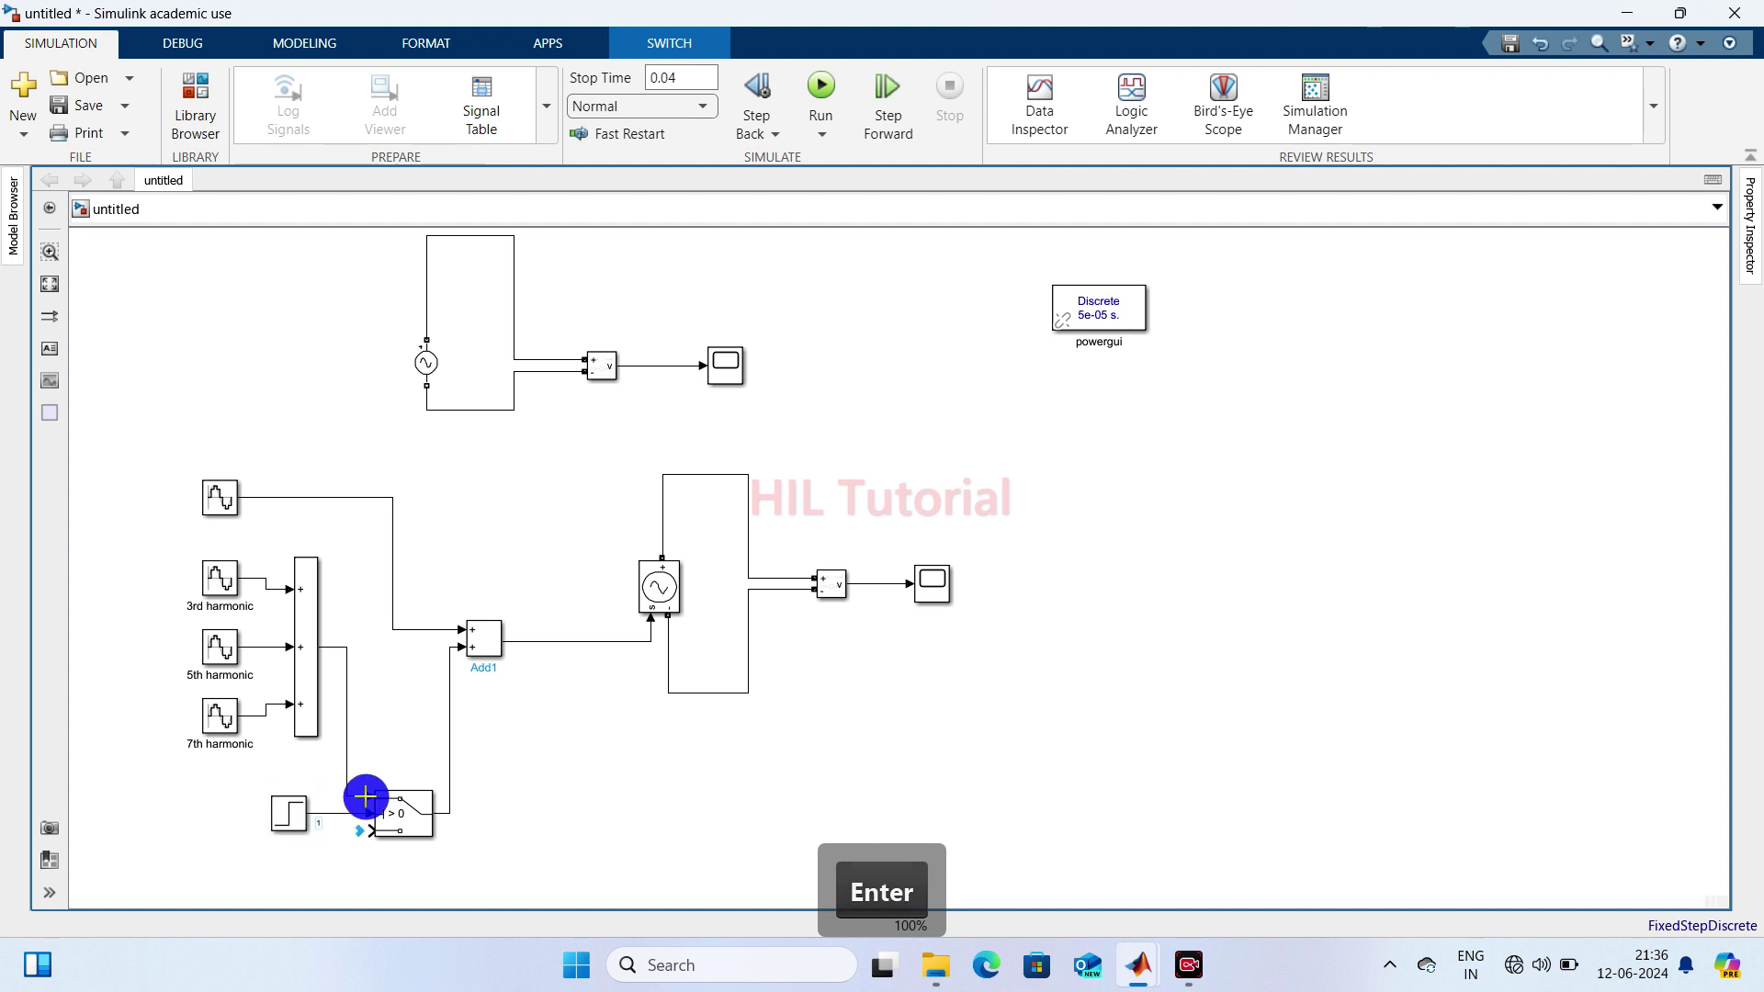
{"action": "left_click_drag", "start_coordinate": [366, 796], "coordinate": [289, 818]}
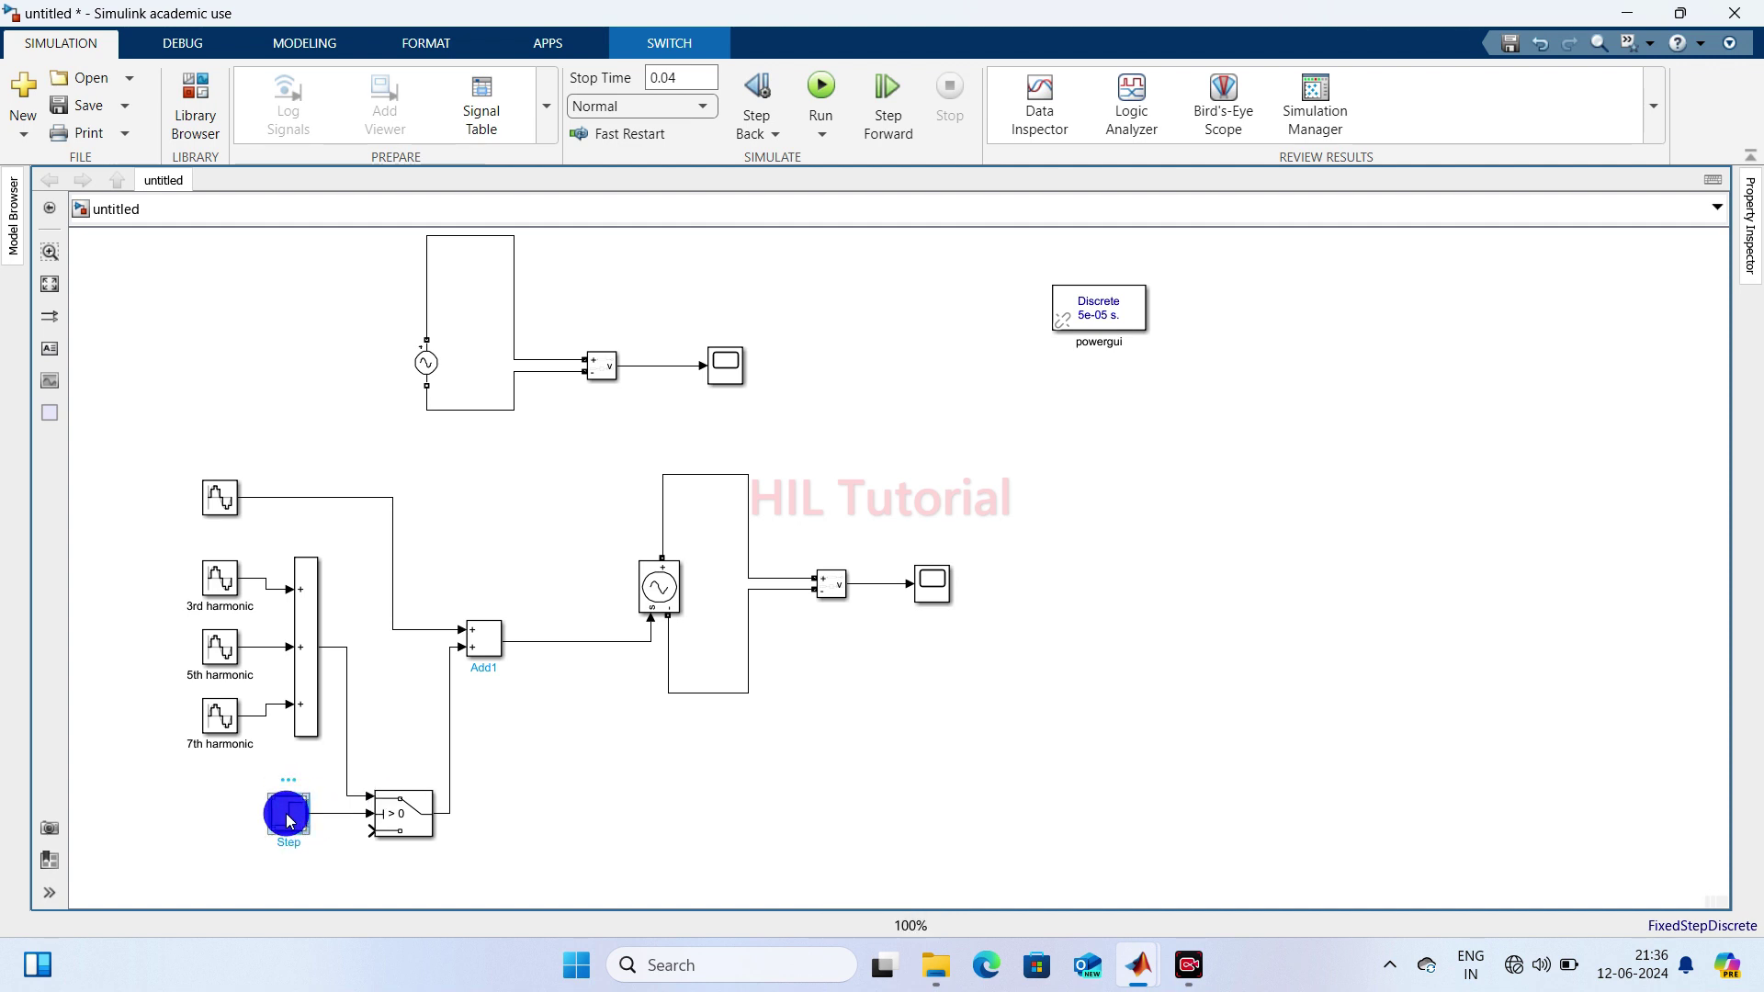
{"action": "double_click", "coordinate": [287, 820]}
{"action": "left_click", "coordinate": [350, 589]}
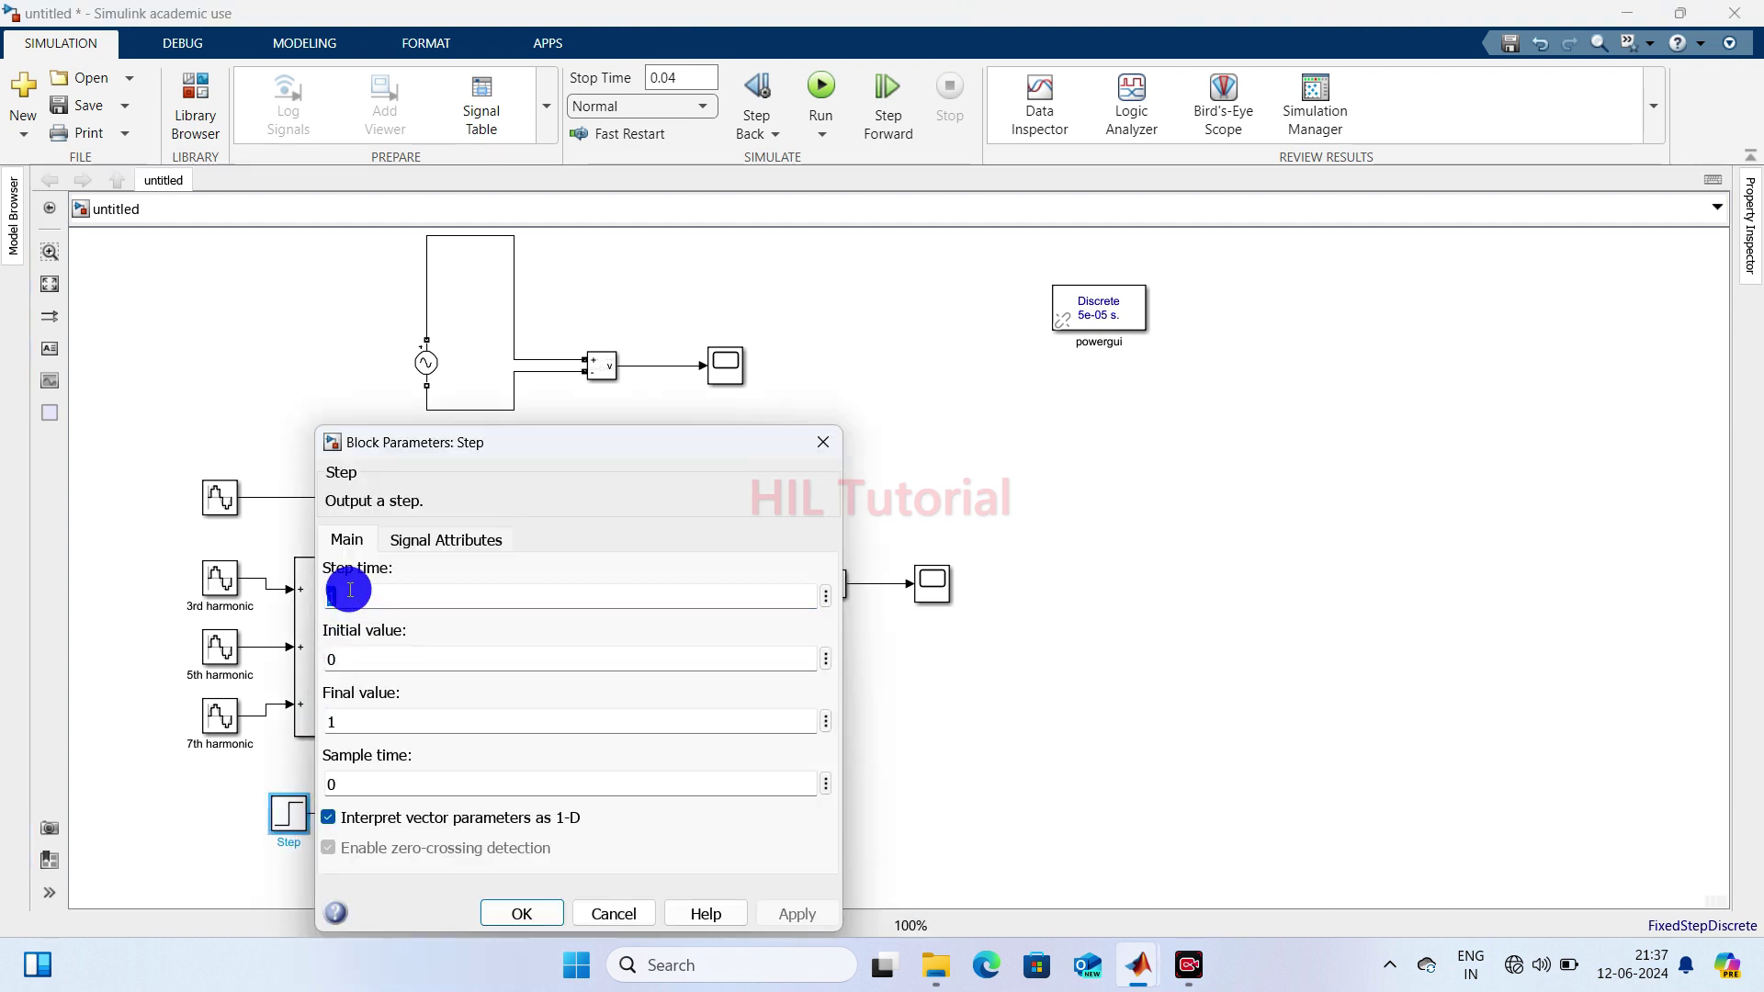
{"action": "type", "text": "0.02"}
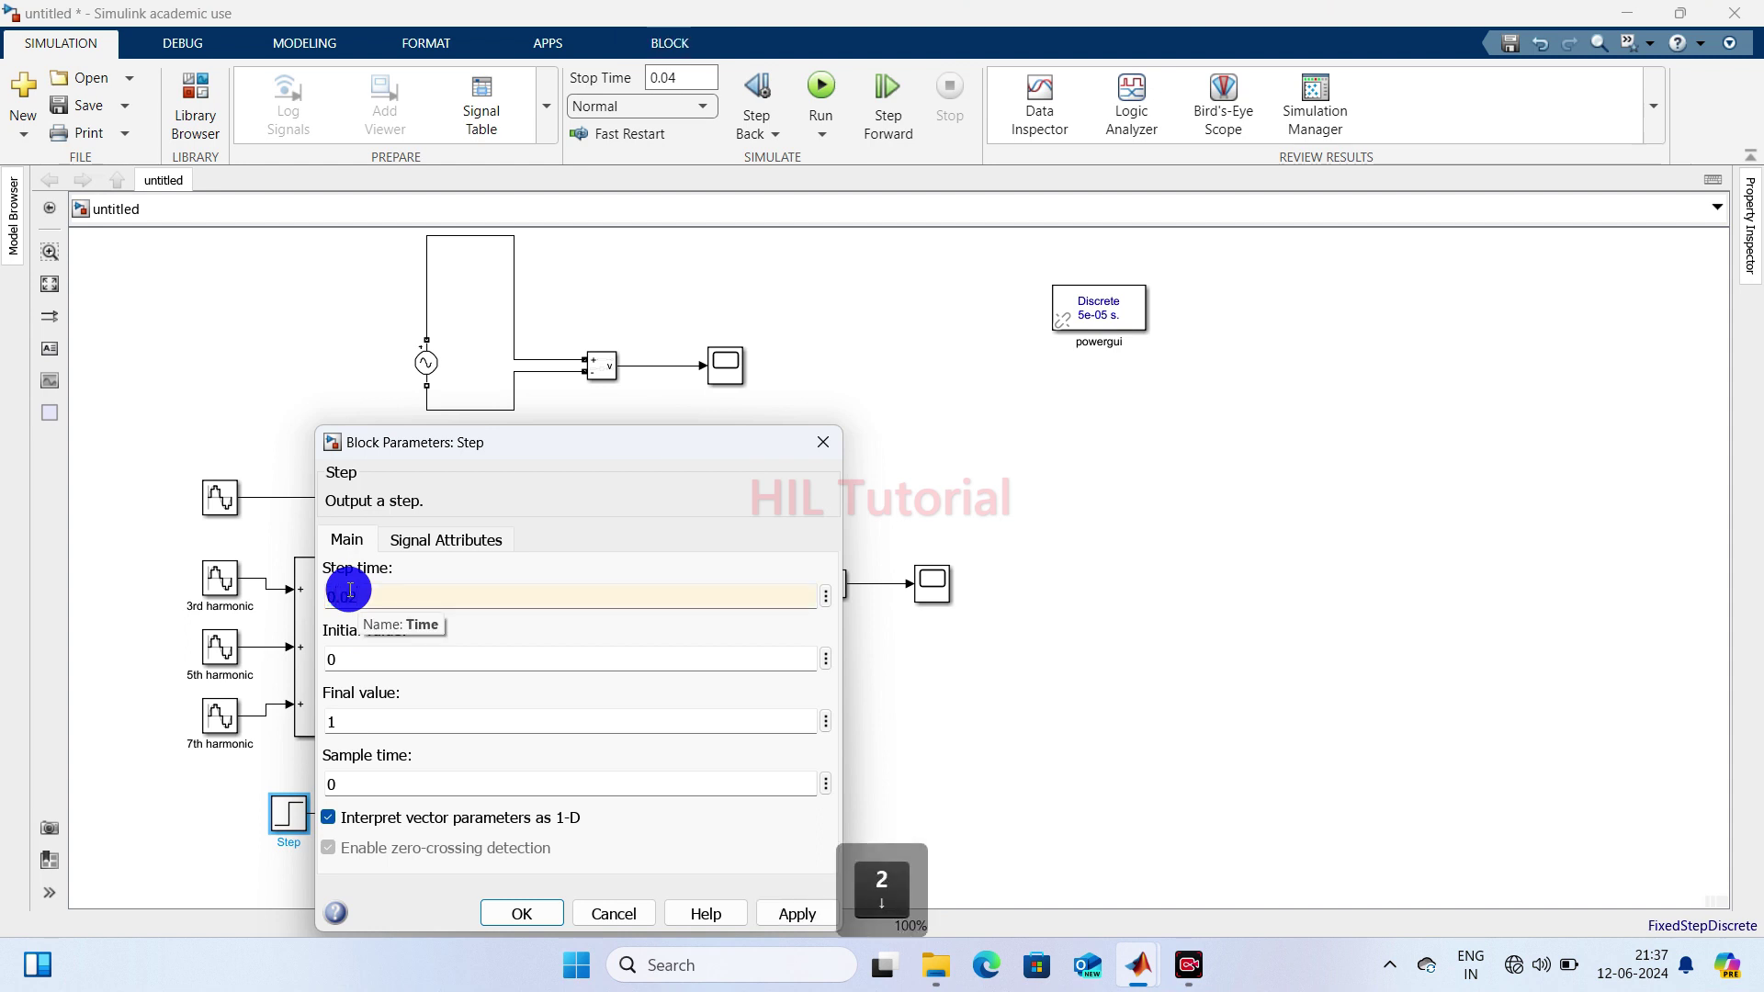
{"action": "key", "text": "Return"}
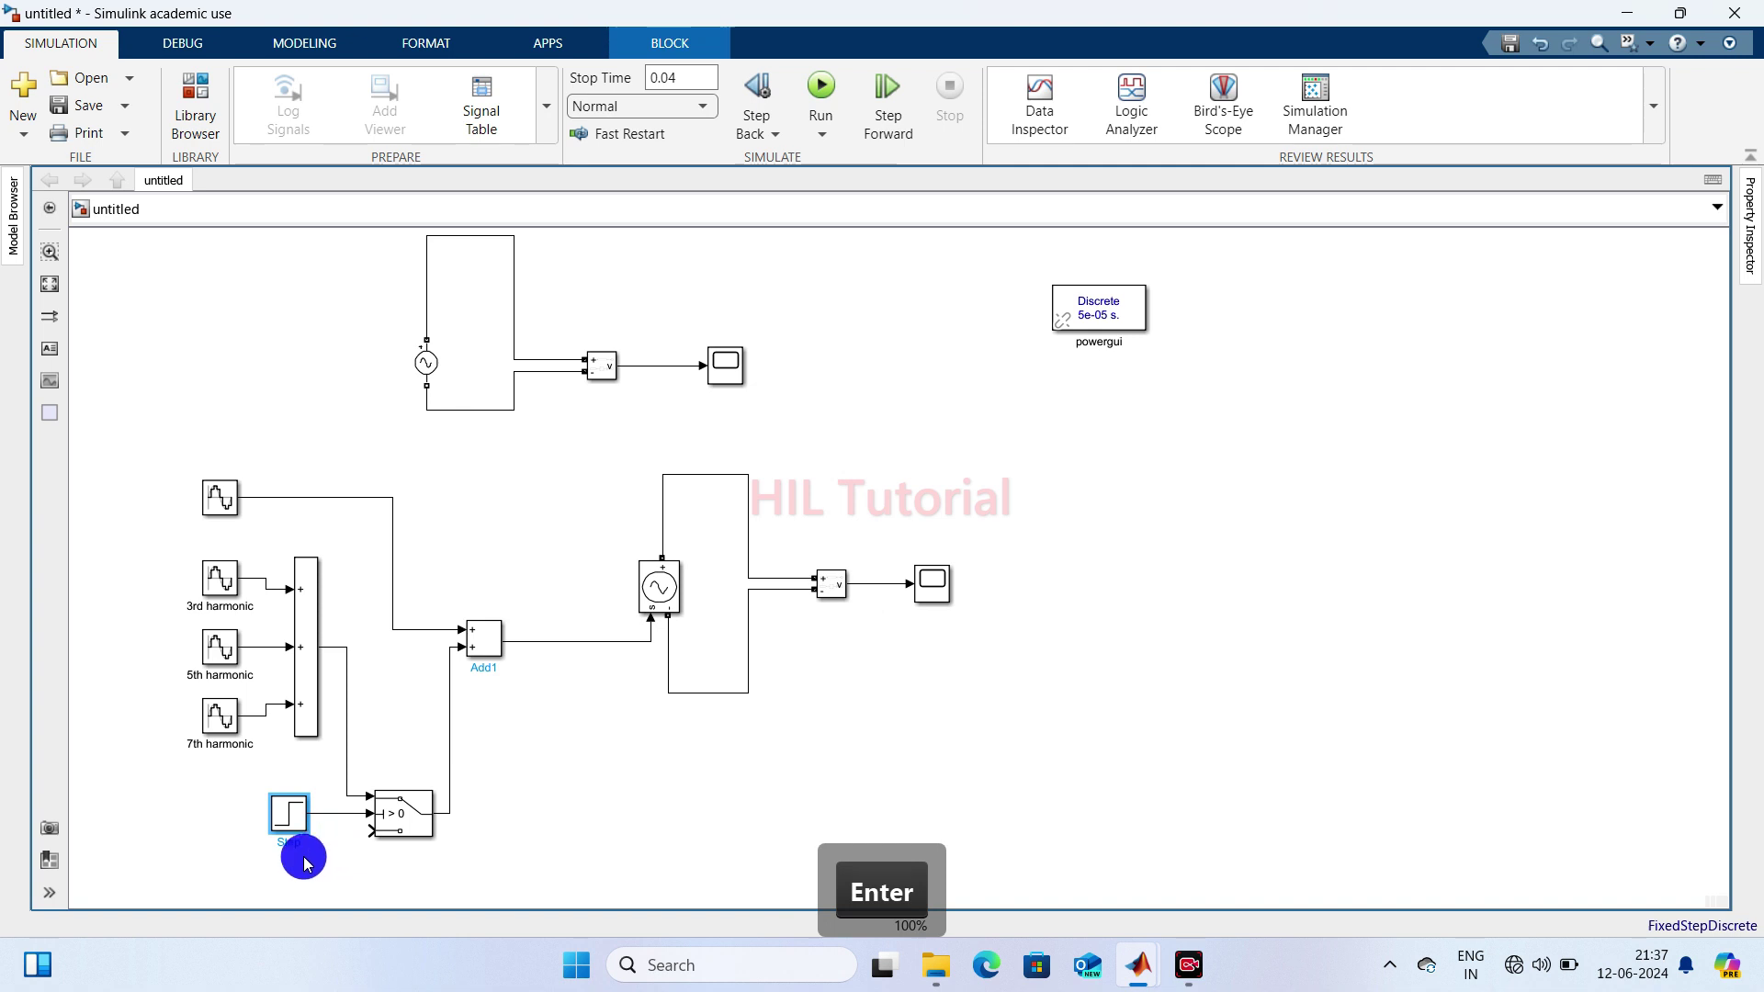
- Insert a Constant block with value 0 wired to the Switch's third input
{"action": "double_click", "coordinate": [273, 865]}
{"action": "type", "text": "con"}
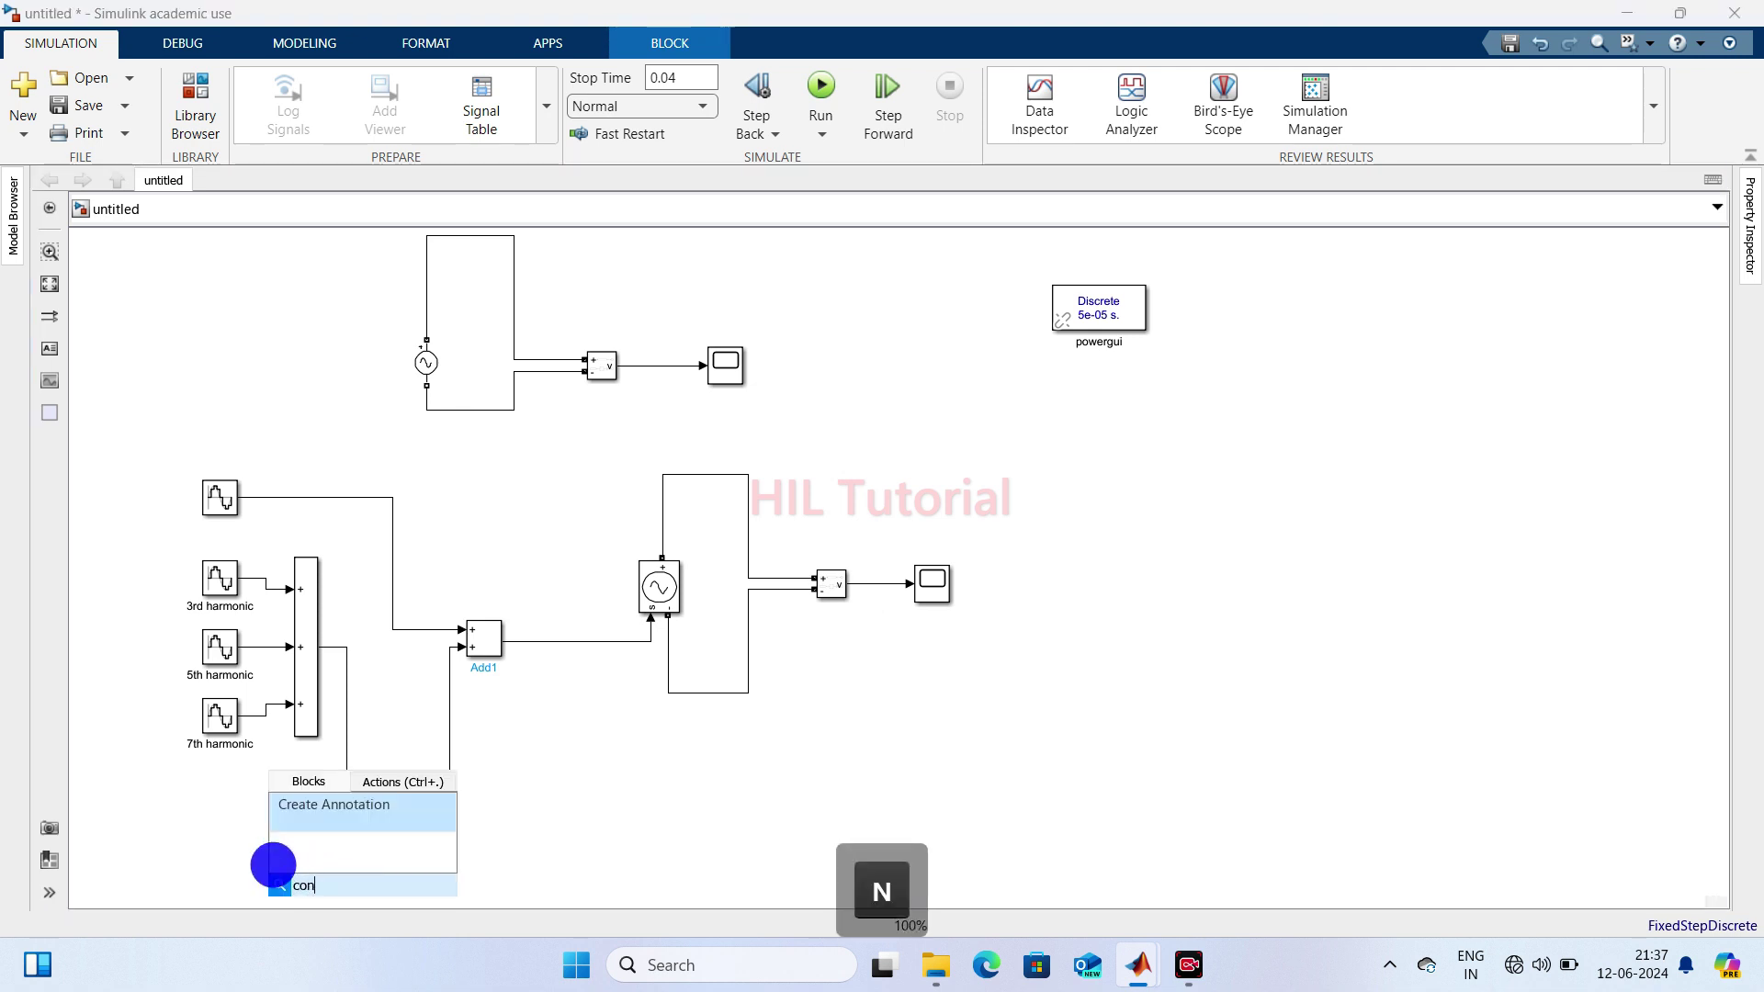
{"action": "type", "text": "st"}
{"action": "key", "text": "Return"}
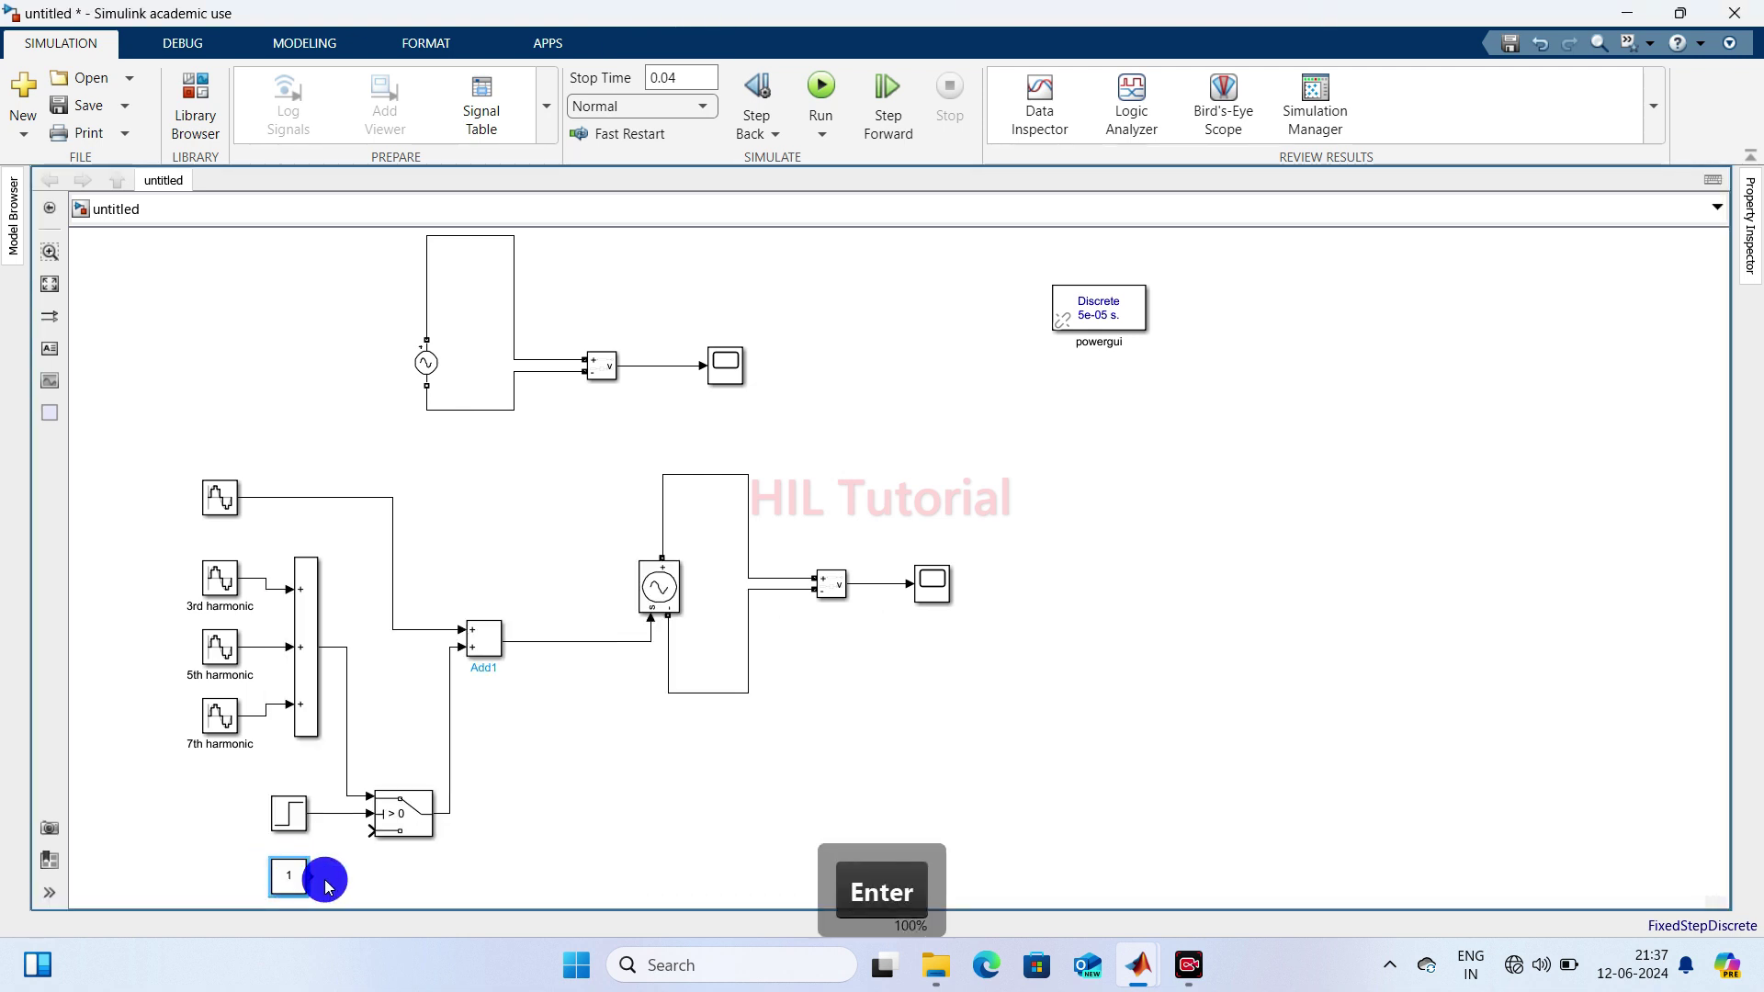
{"action": "left_click_drag", "start_coordinate": [310, 876], "coordinate": [358, 811]}
{"action": "left_click", "coordinate": [288, 877]}
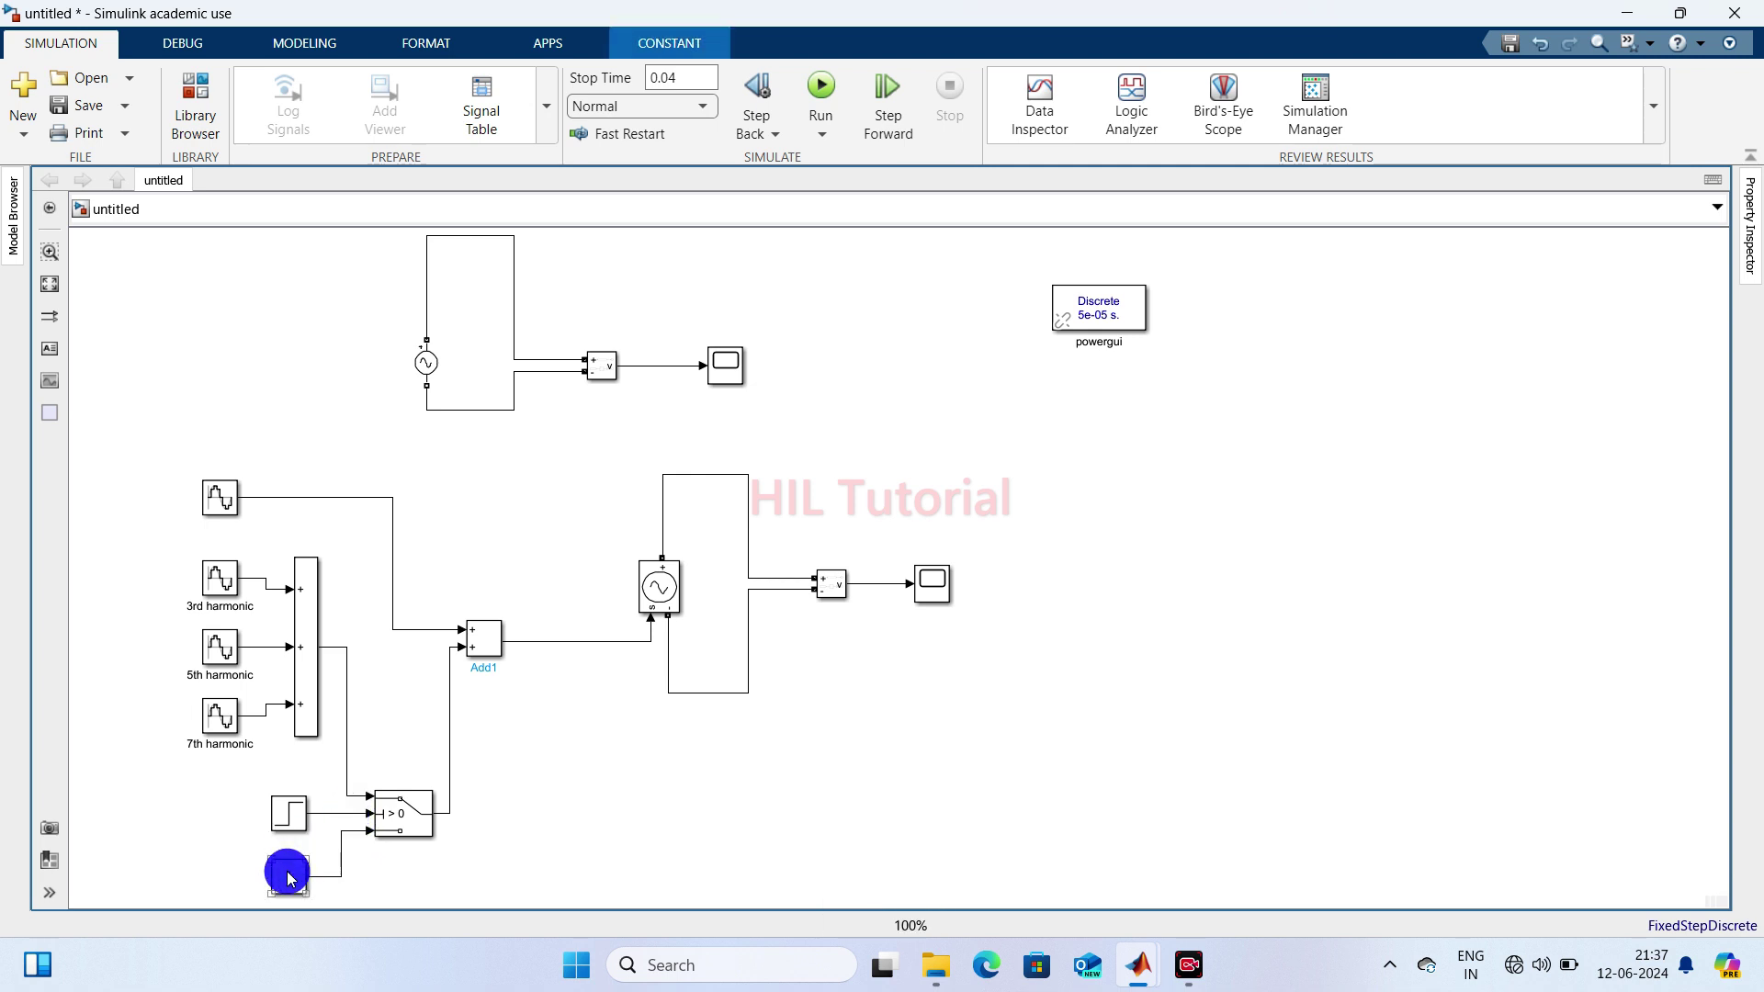
{"action": "double_click", "coordinate": [289, 877]}
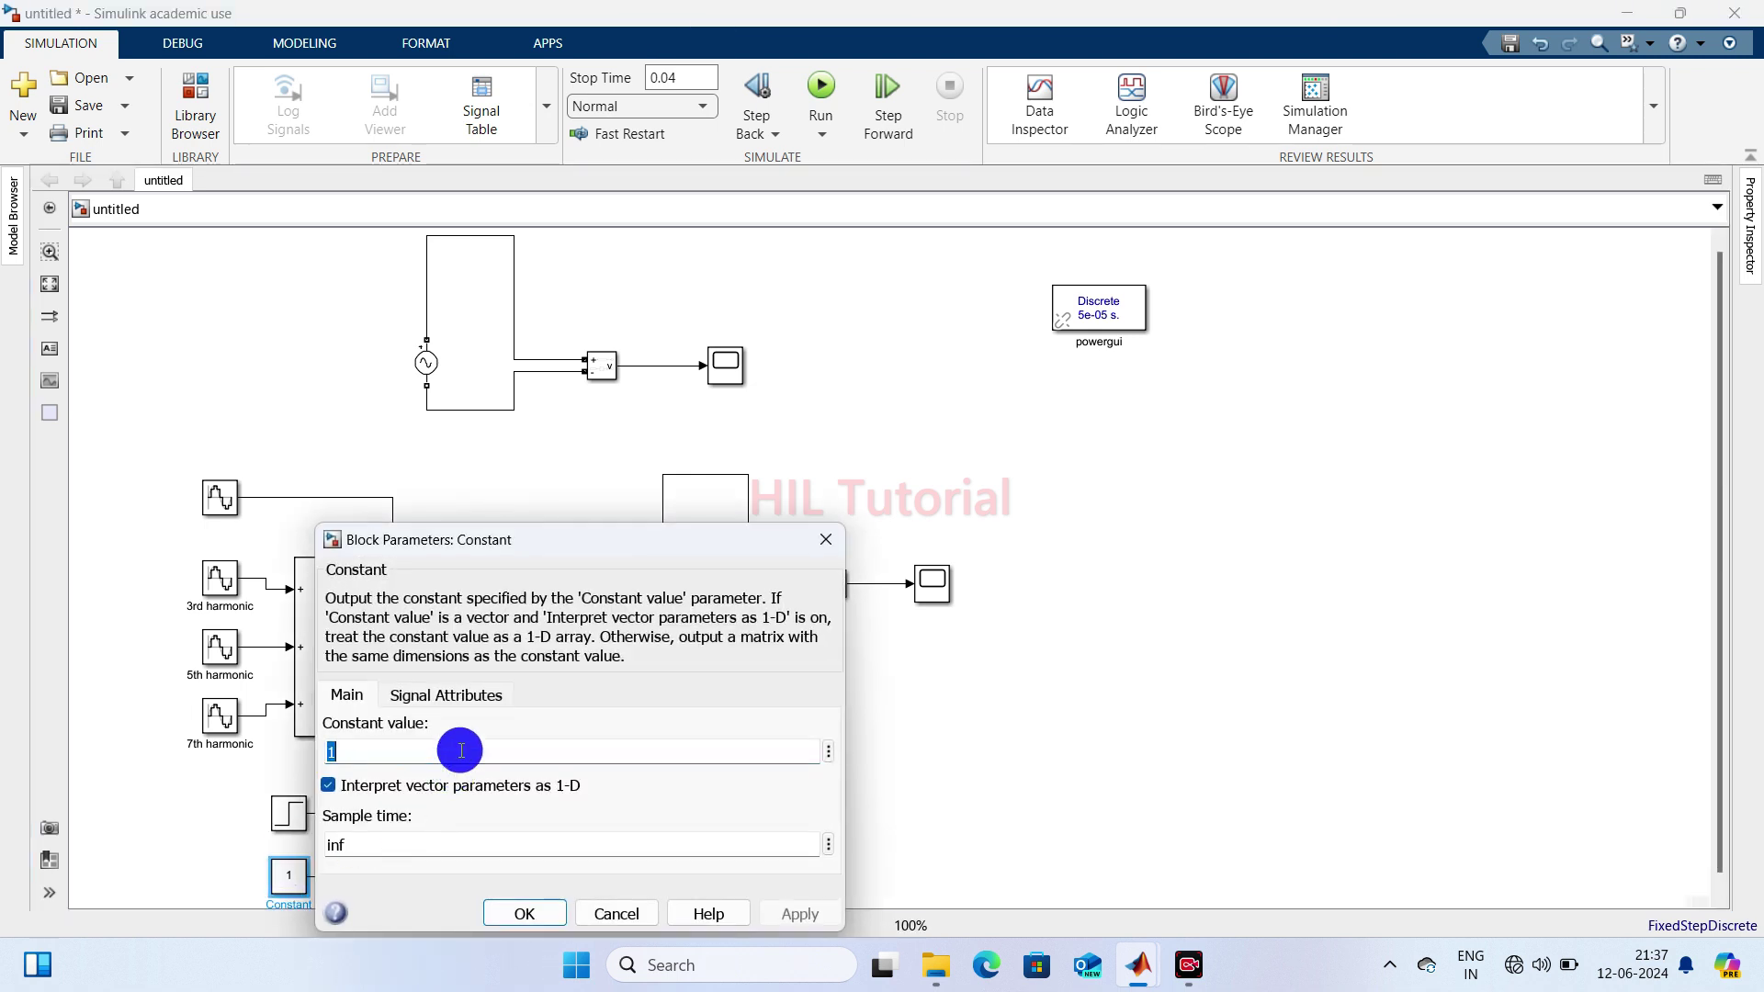
{"action": "type", "text": "0"}
{"action": "key", "text": "Return"}
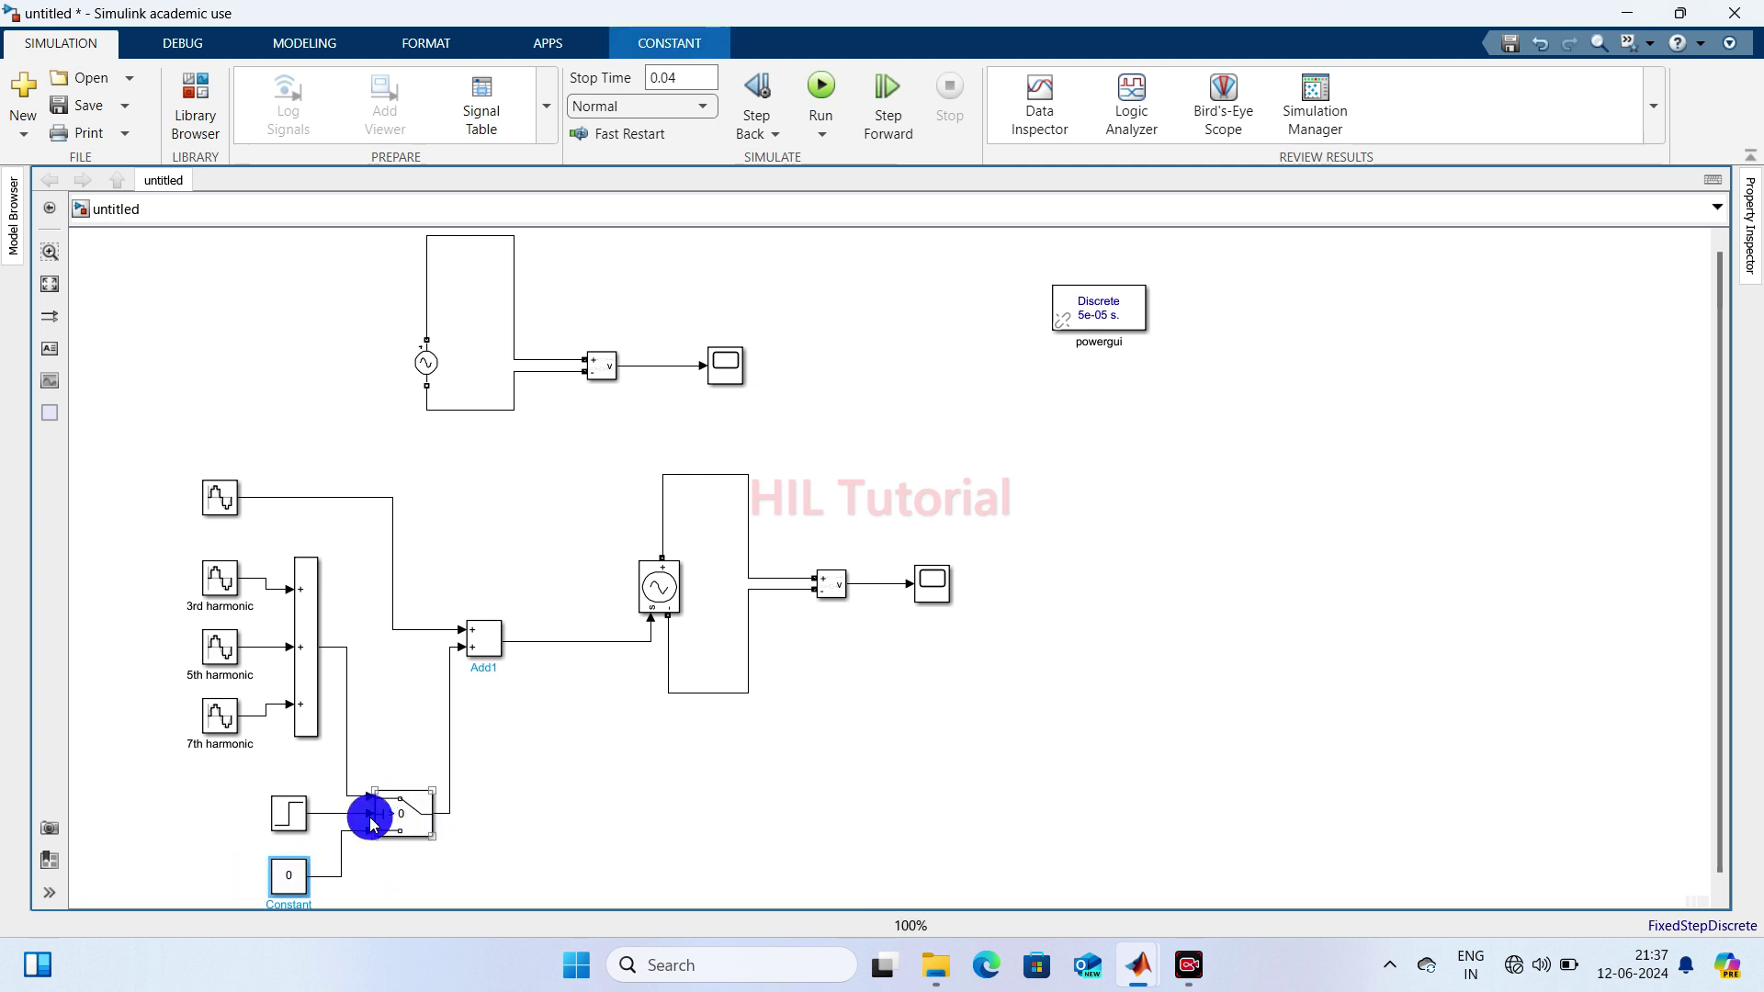
- Select the Step, Switch and Constant blocks in turn
{"action": "left_click", "coordinate": [289, 812]}
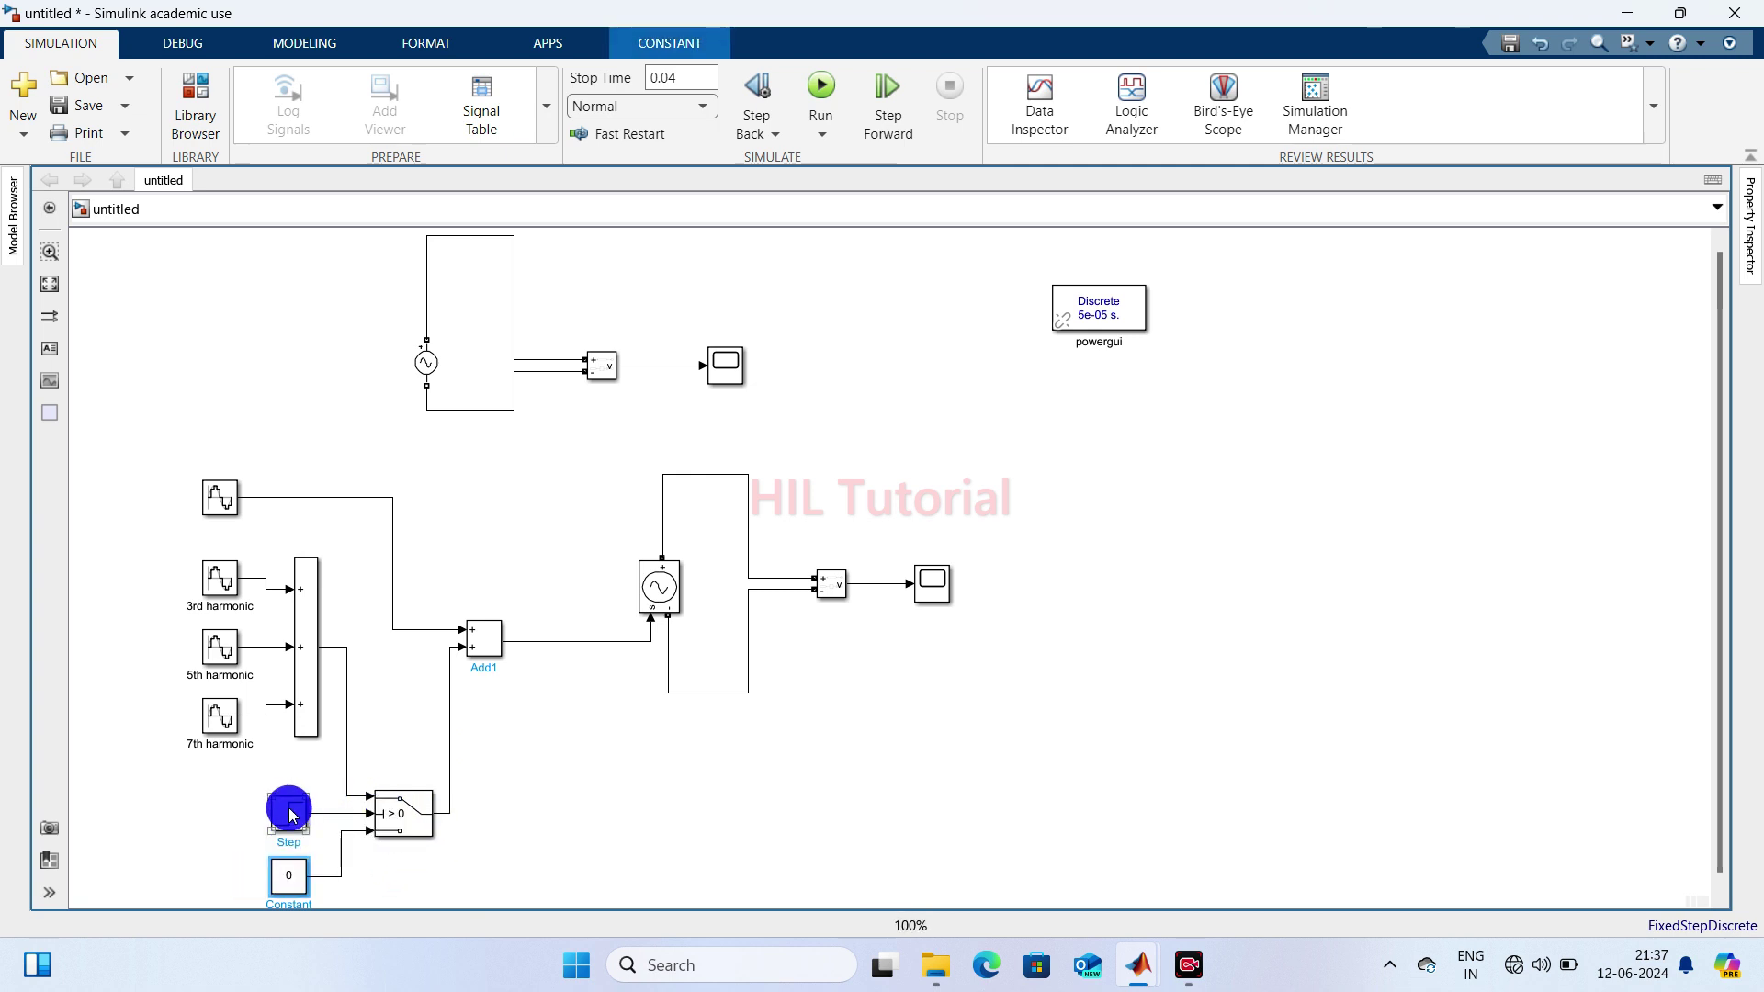
{"action": "left_click", "coordinate": [400, 820]}
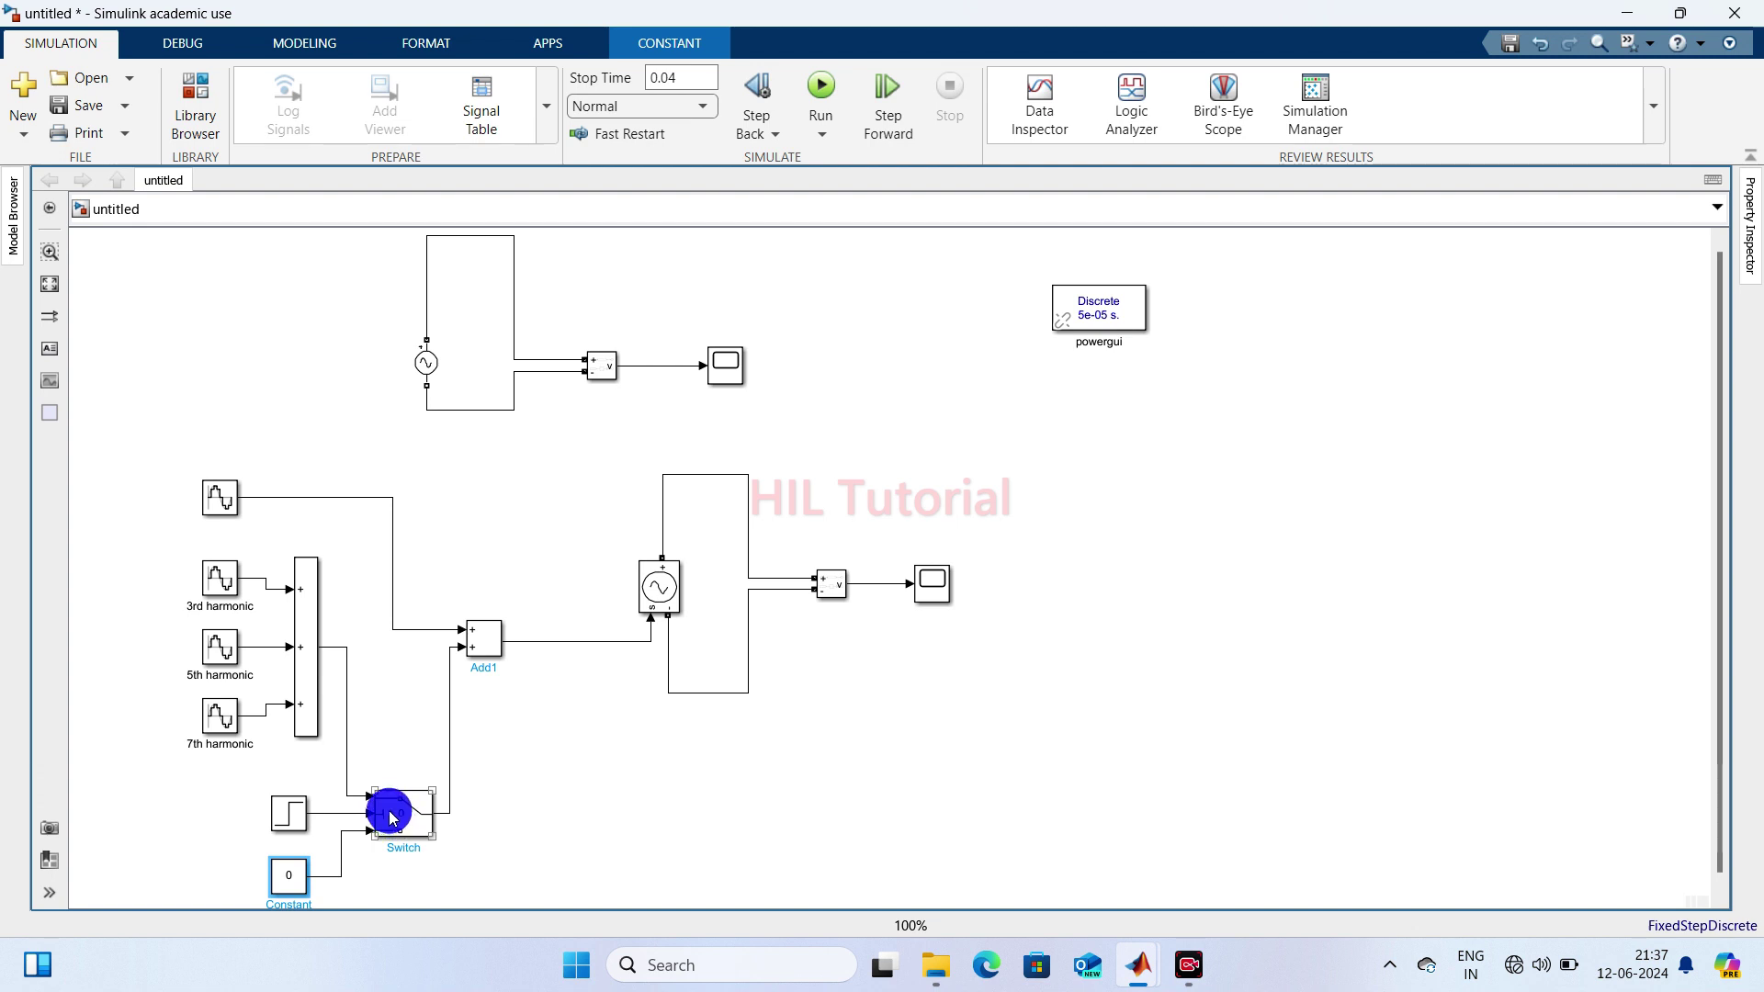
{"action": "left_click", "coordinate": [276, 882]}
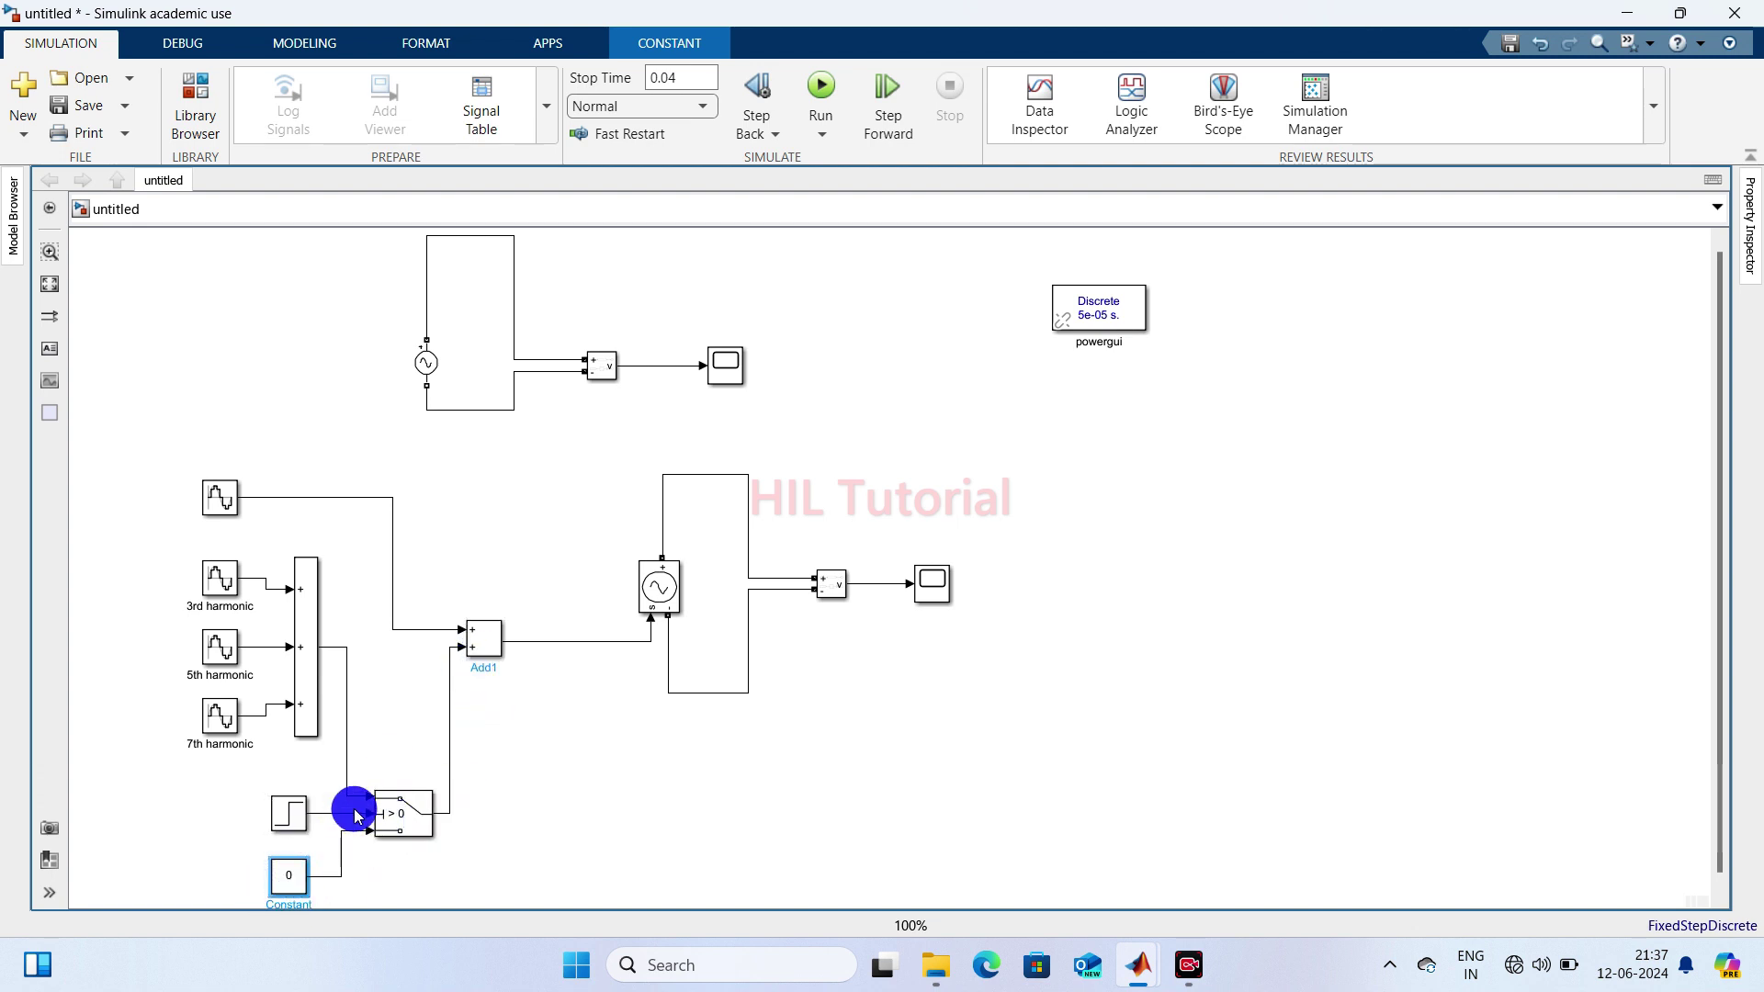
{"action": "left_click", "coordinate": [385, 797]}
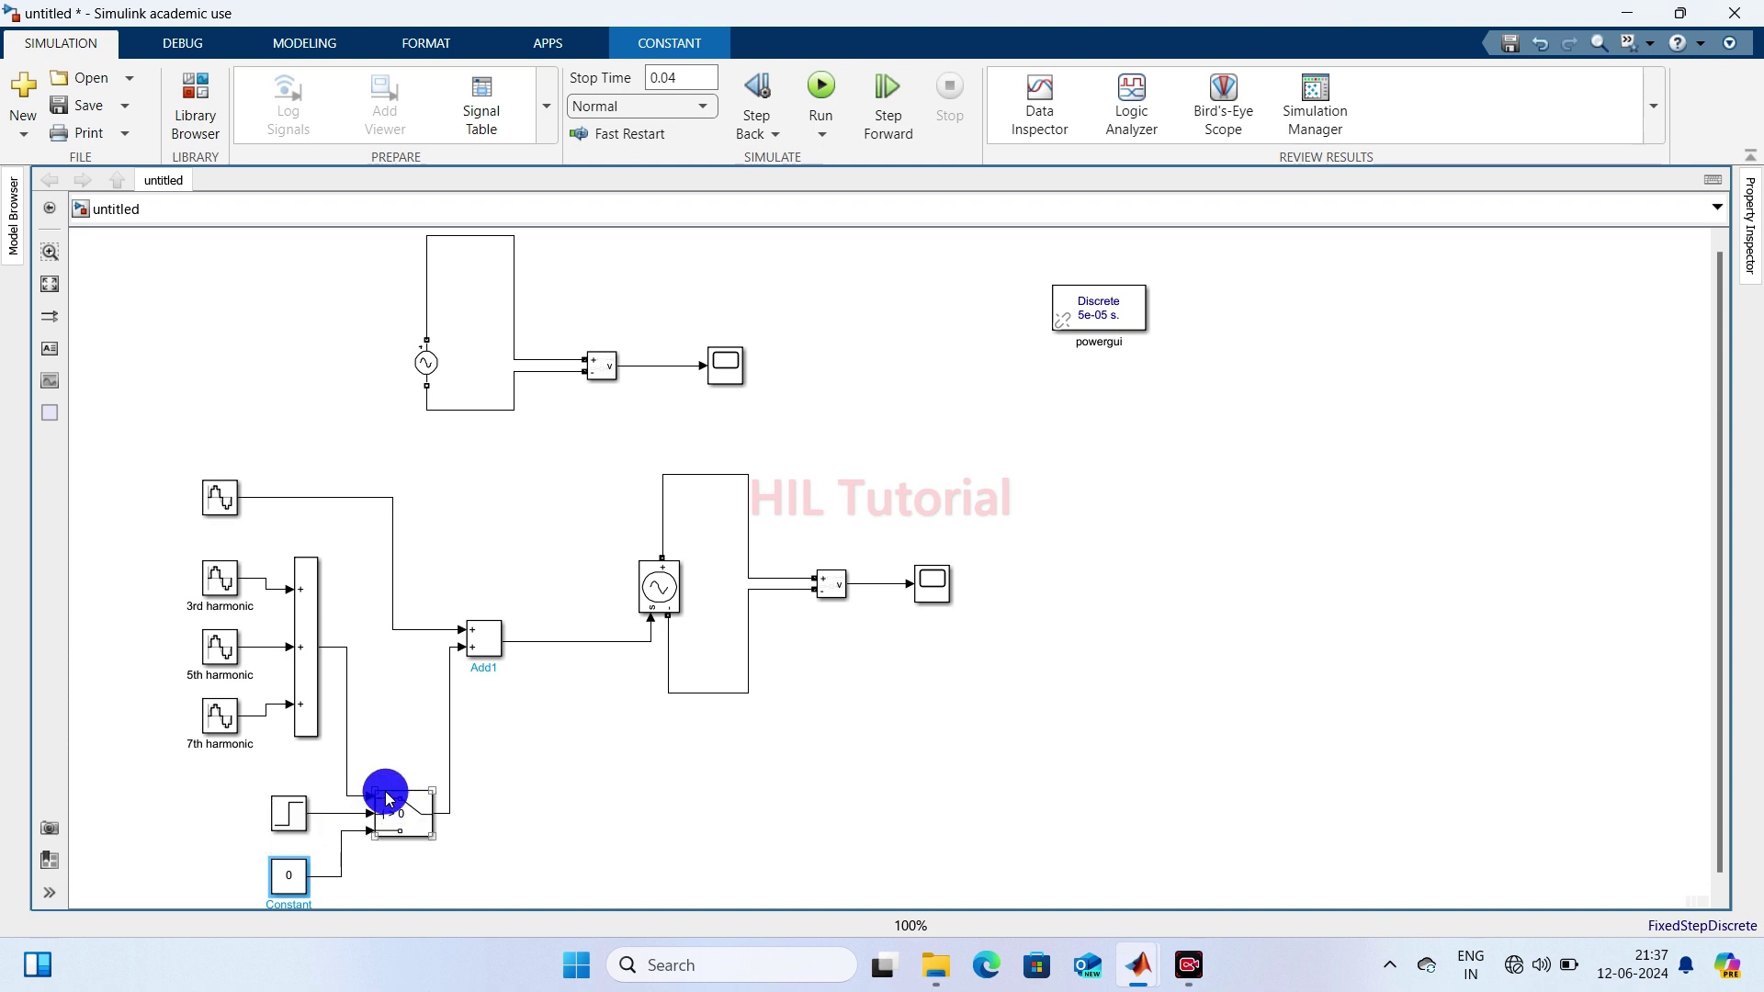
{"action": "left_click", "coordinate": [286, 813]}
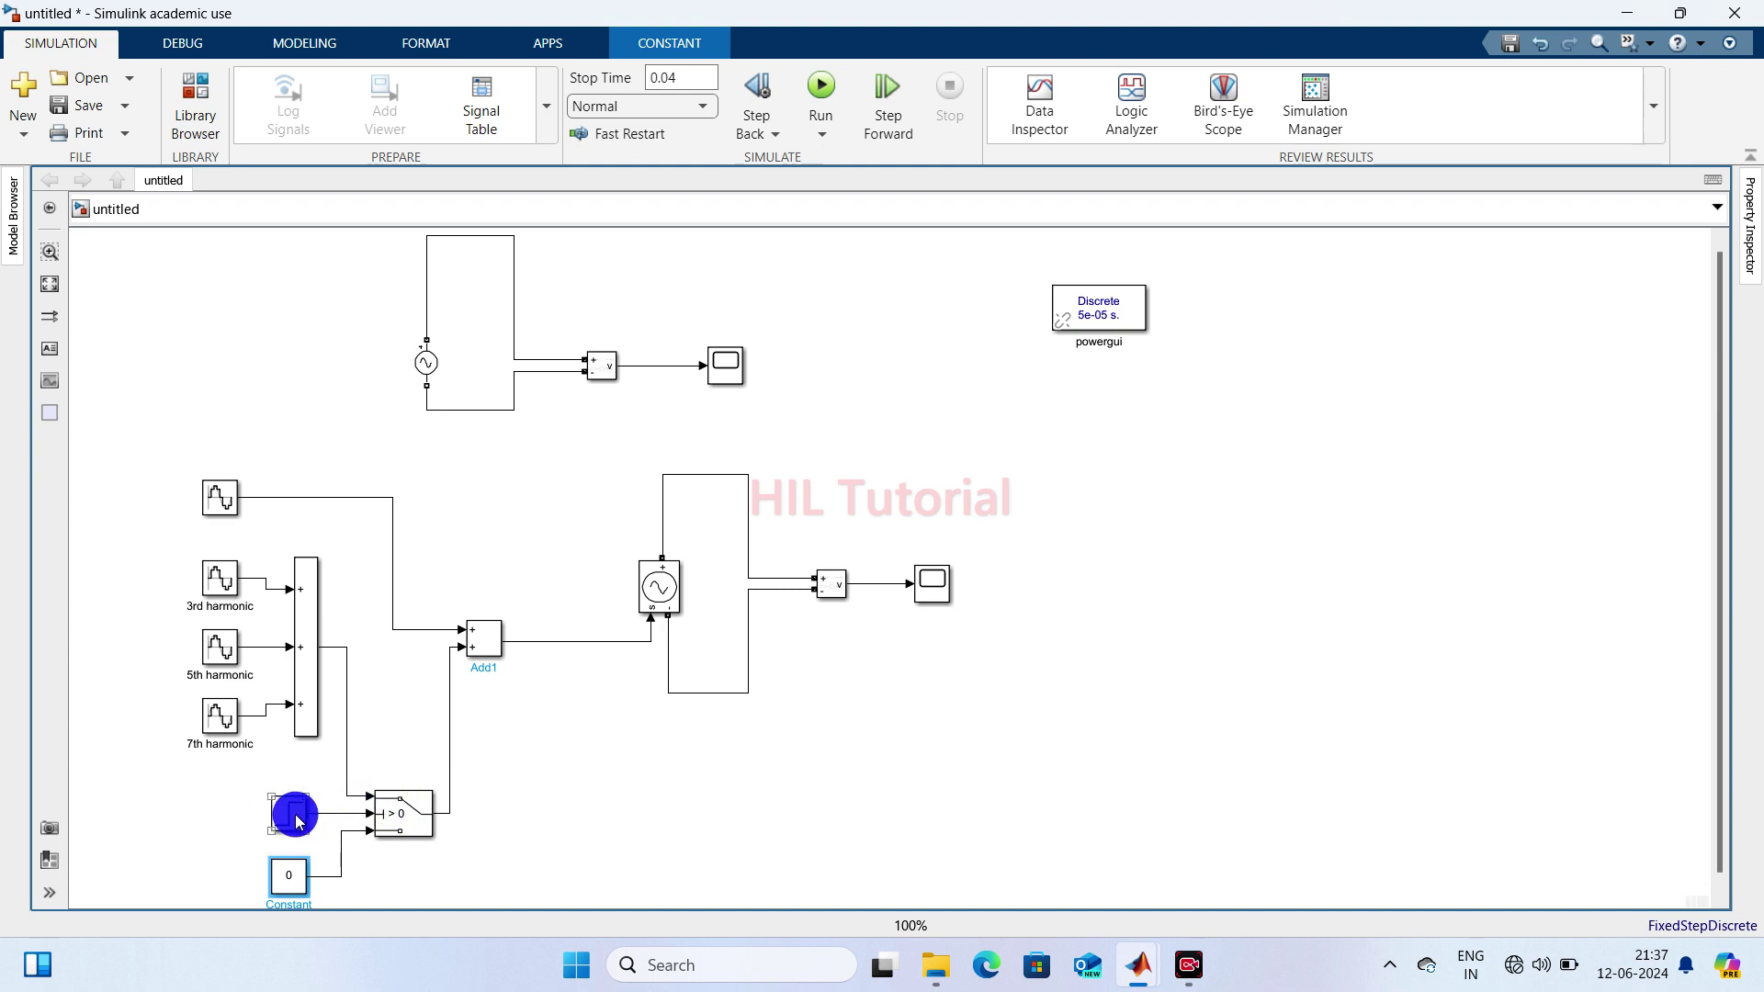
{"action": "double_click", "coordinate": [295, 815]}
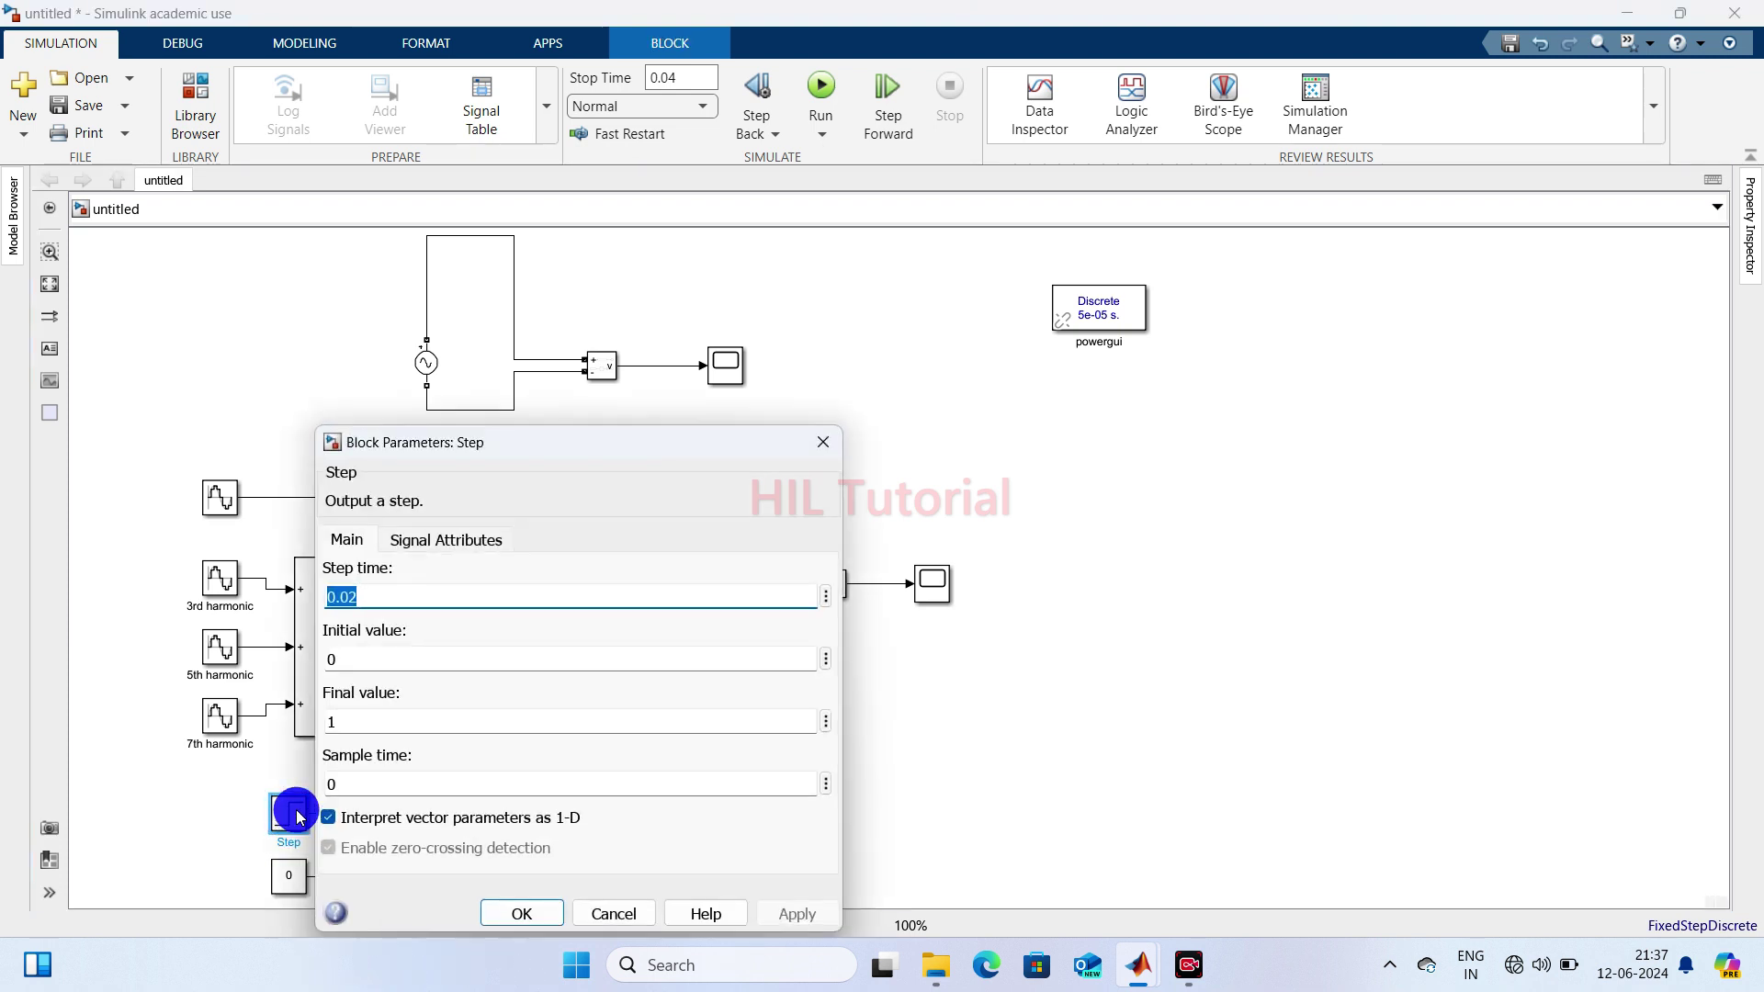
{"action": "left_click", "coordinate": [345, 596]}
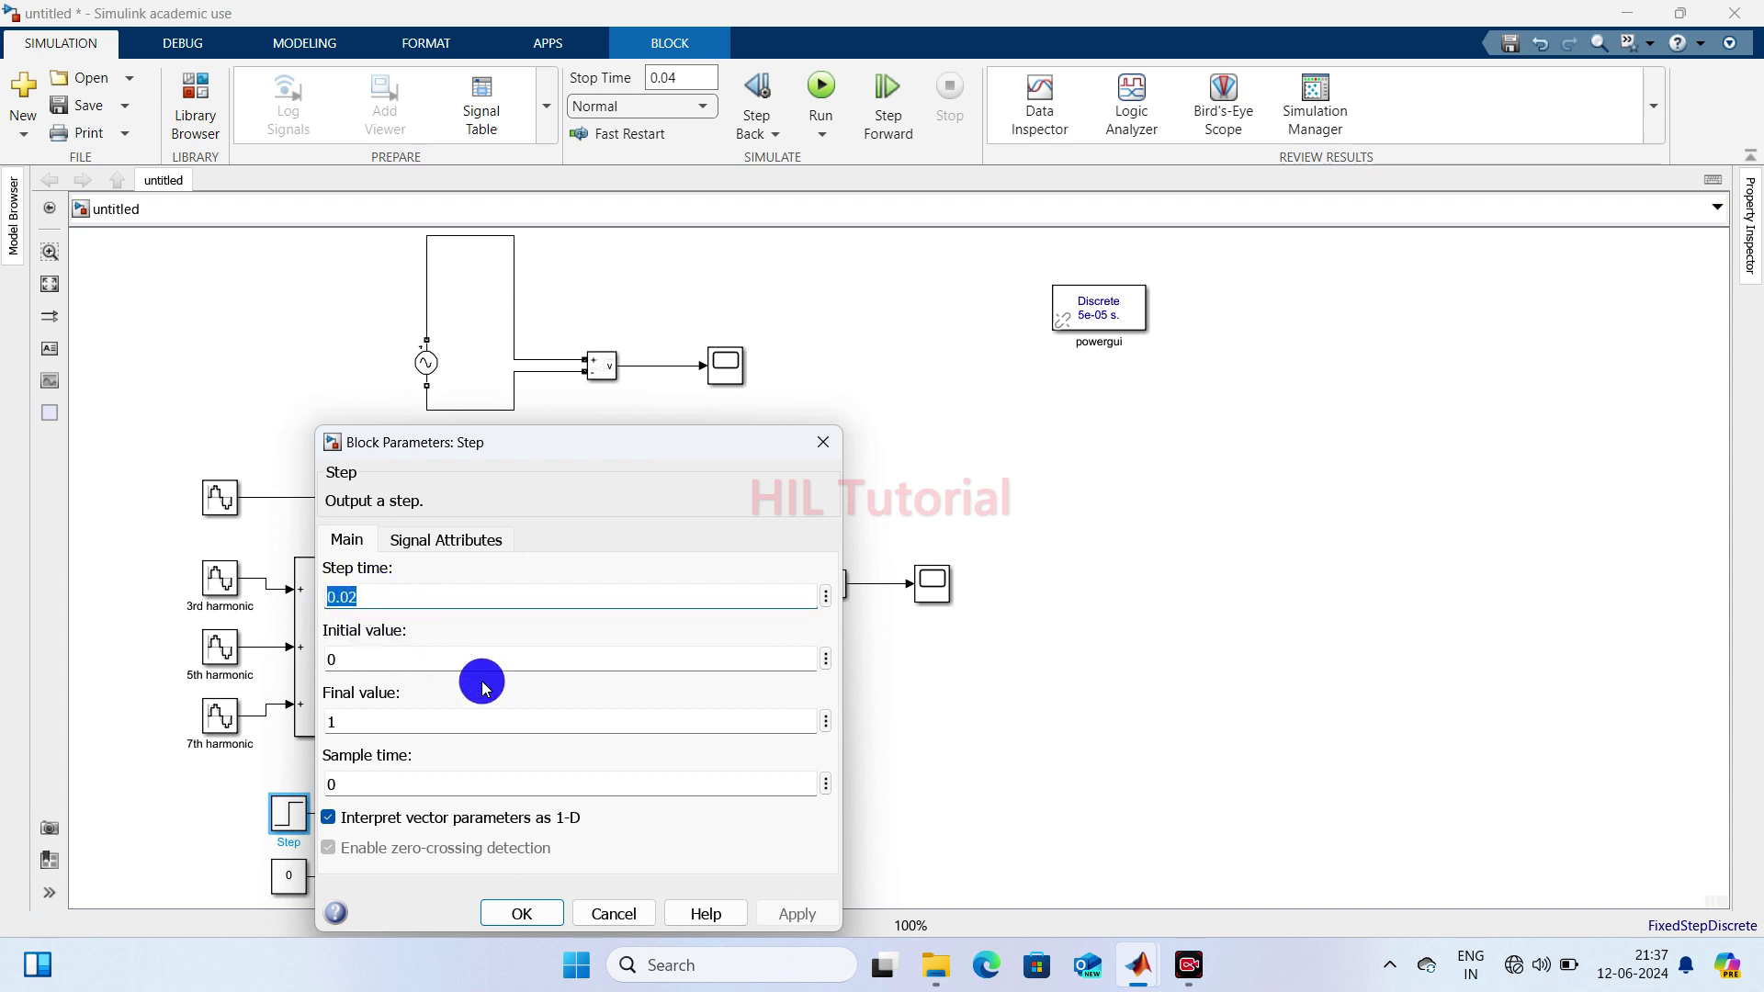
{"action": "left_click", "coordinate": [522, 913]}
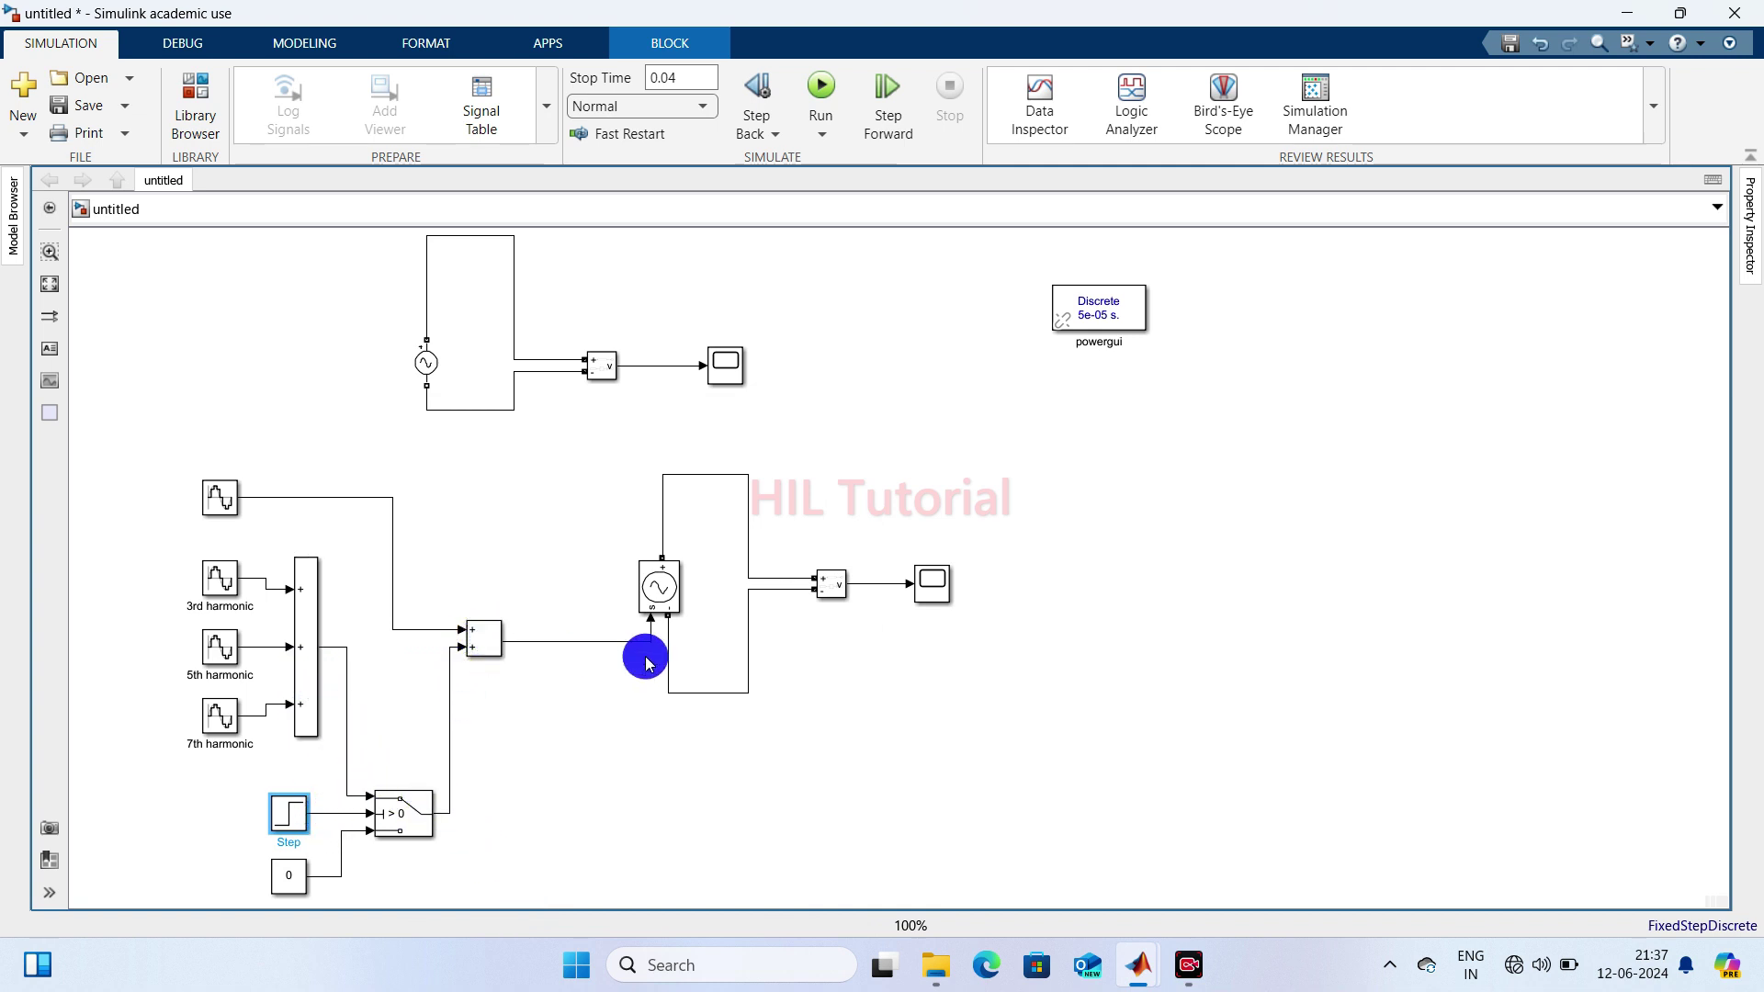
{"action": "left_click", "coordinate": [570, 756]}
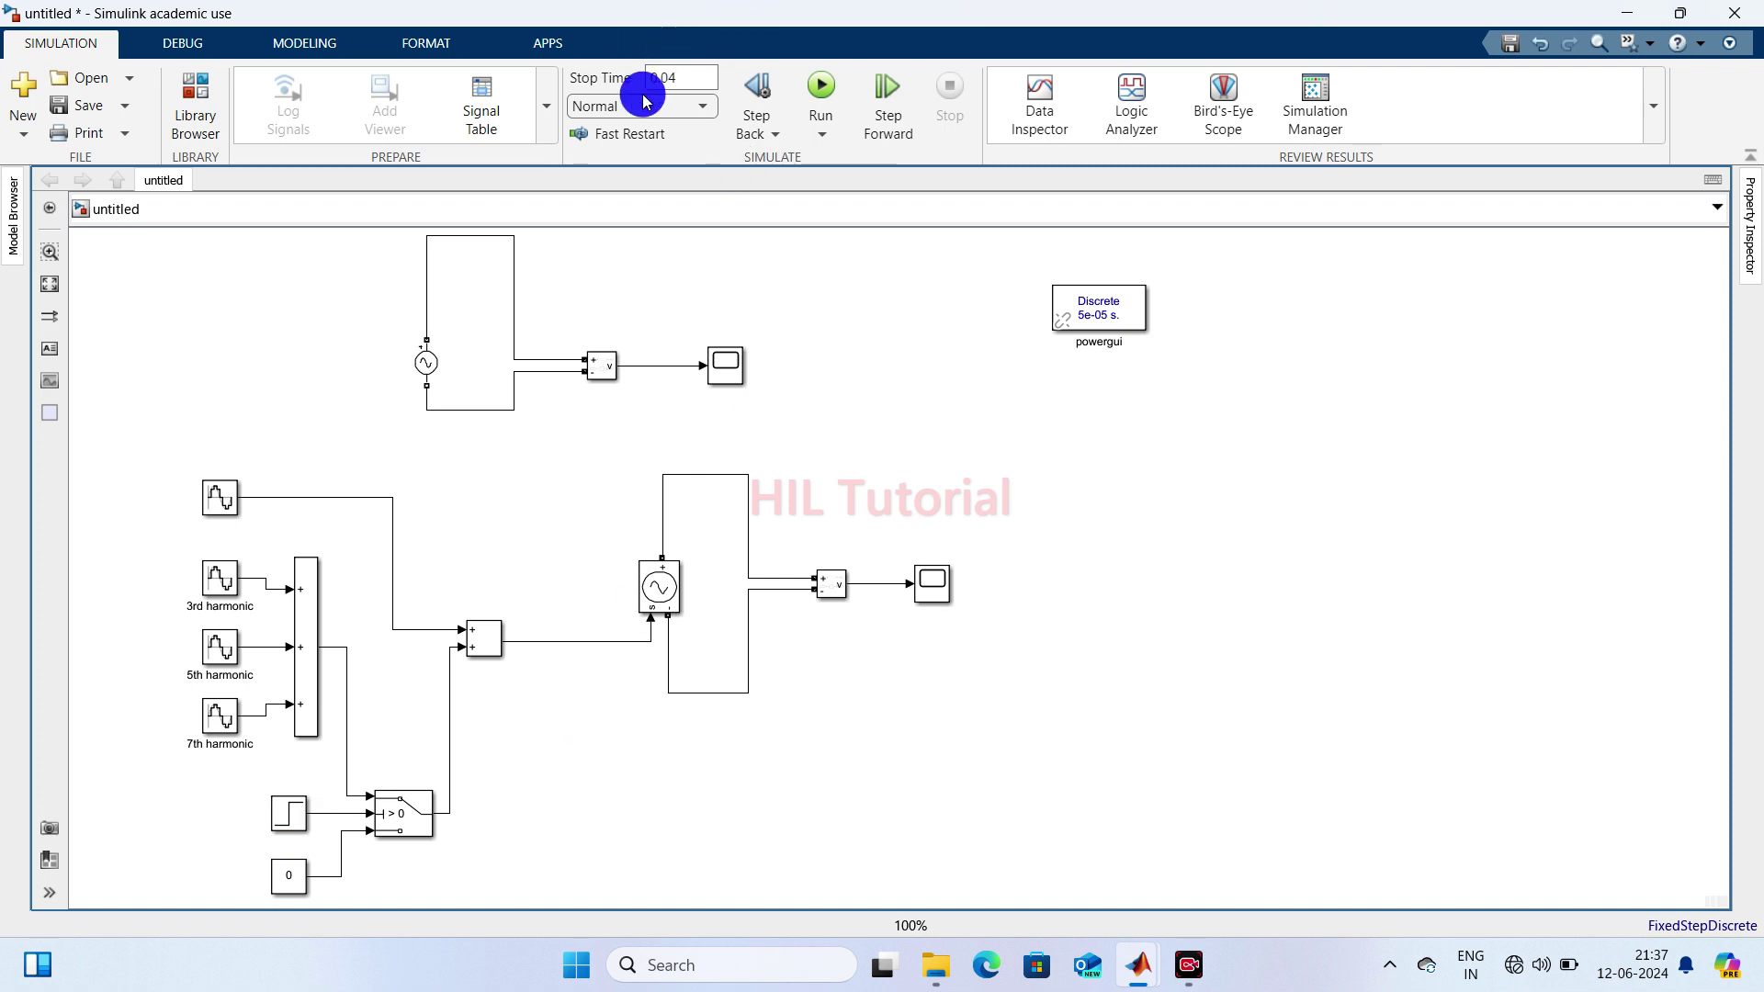
- Set the simulation stop time to 0.04 s and run it
{"action": "left_click", "coordinate": [673, 74]}
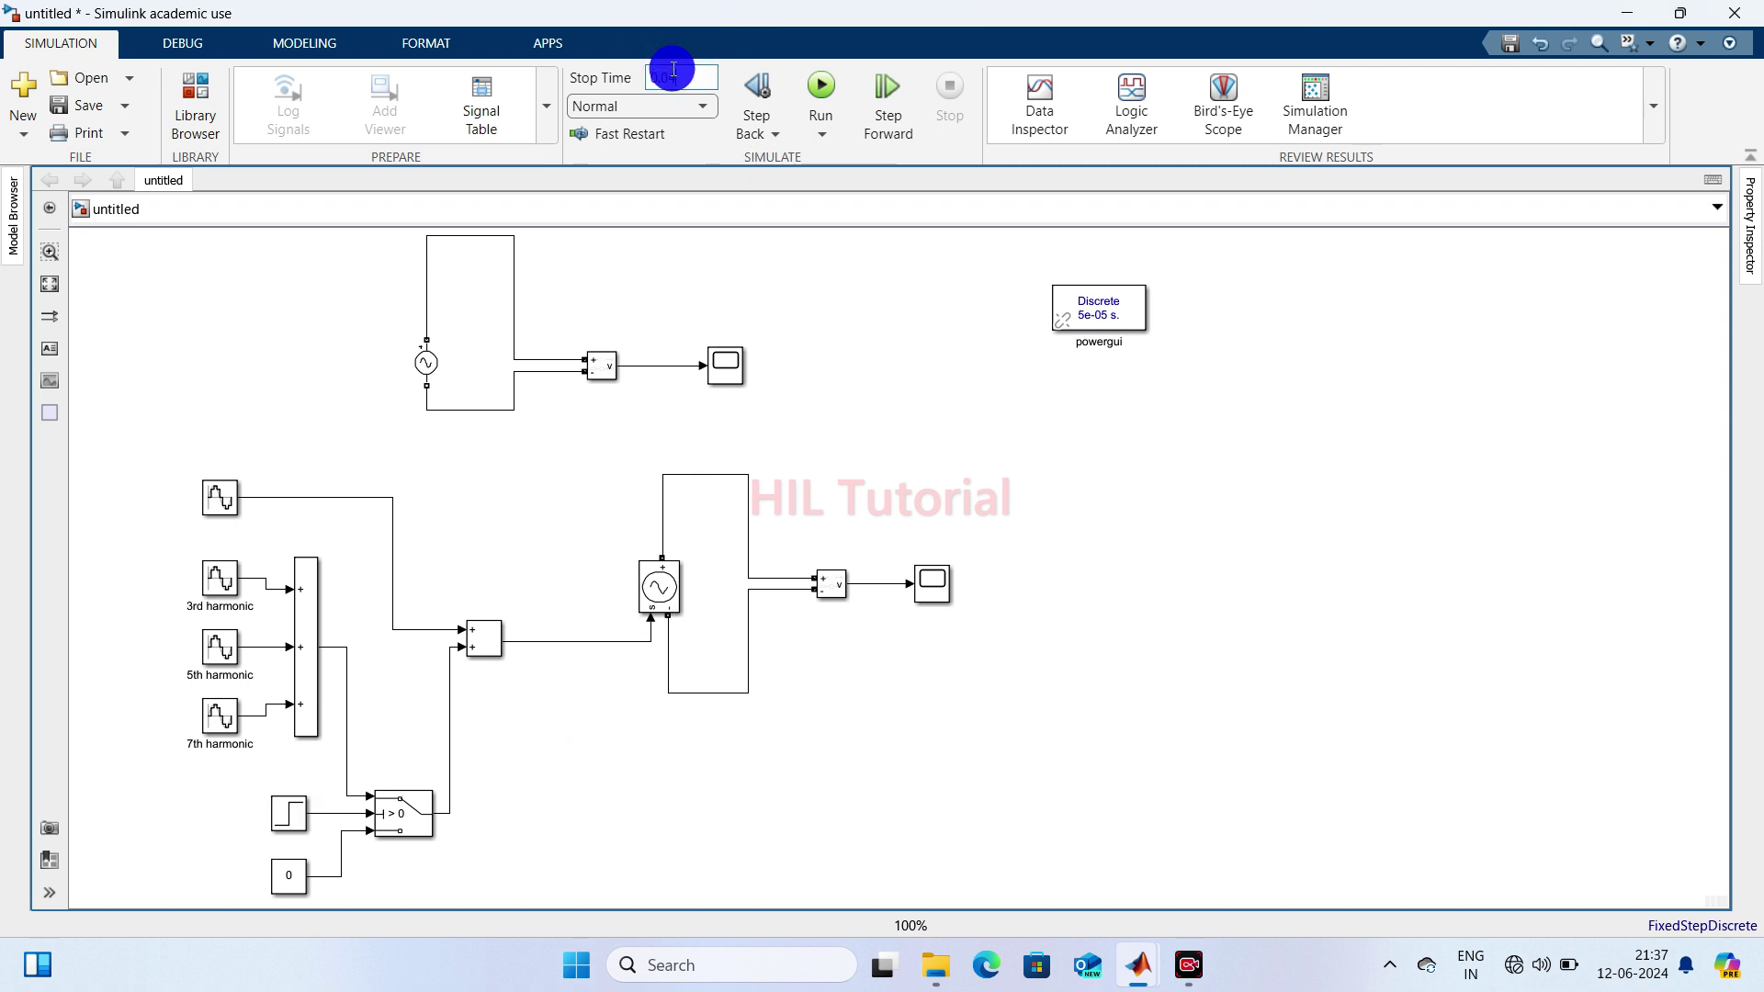
{"action": "type", "text": "0.04"}
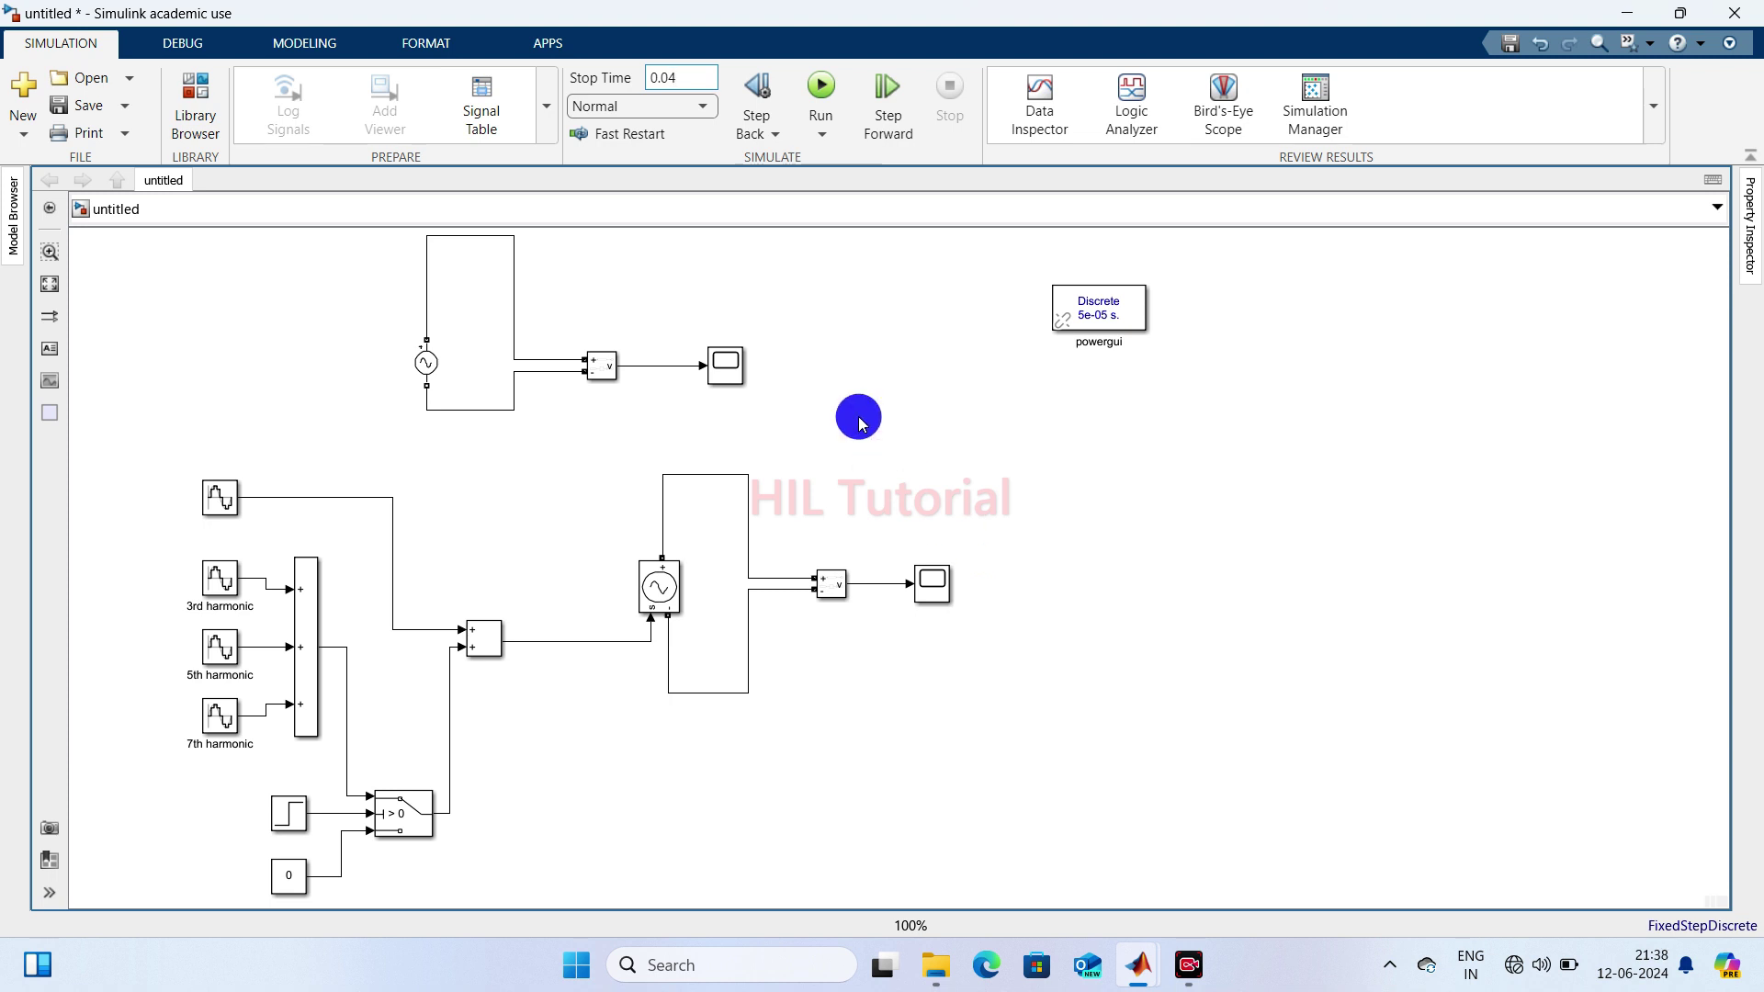
{"action": "left_click", "coordinate": [821, 87]}
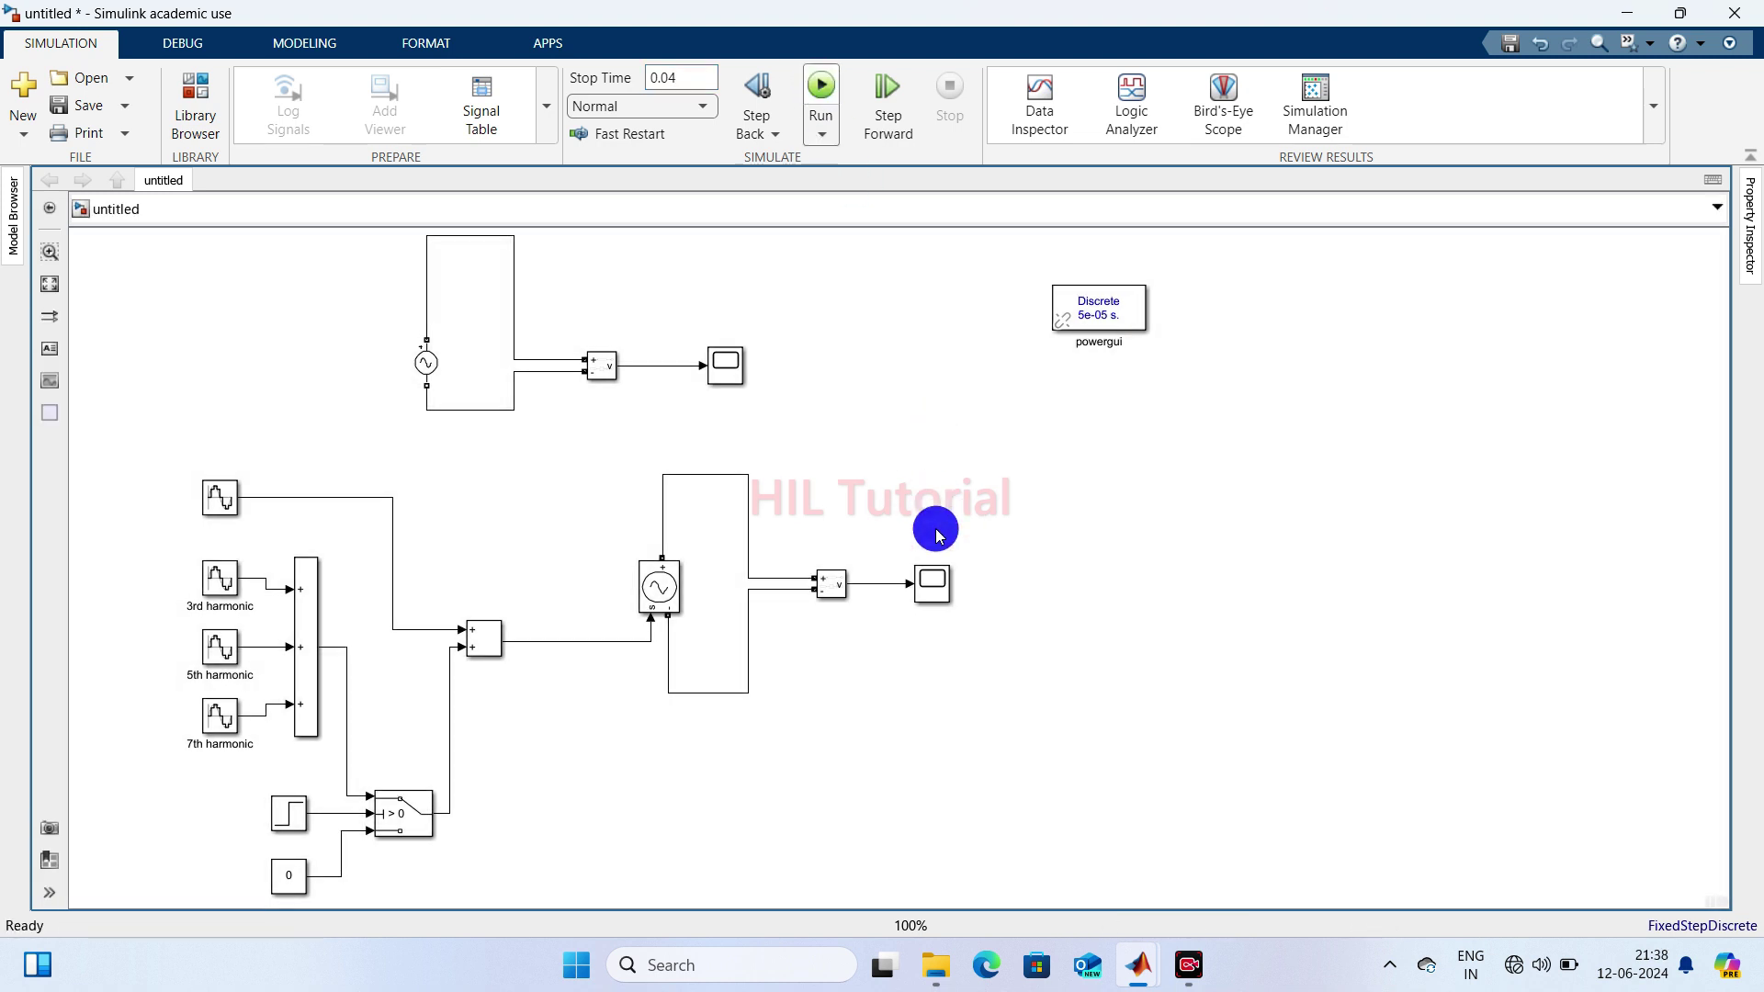
- View Scope1 with axes fitted to the waveform, then close it
{"action": "double_click", "coordinate": [932, 584]}
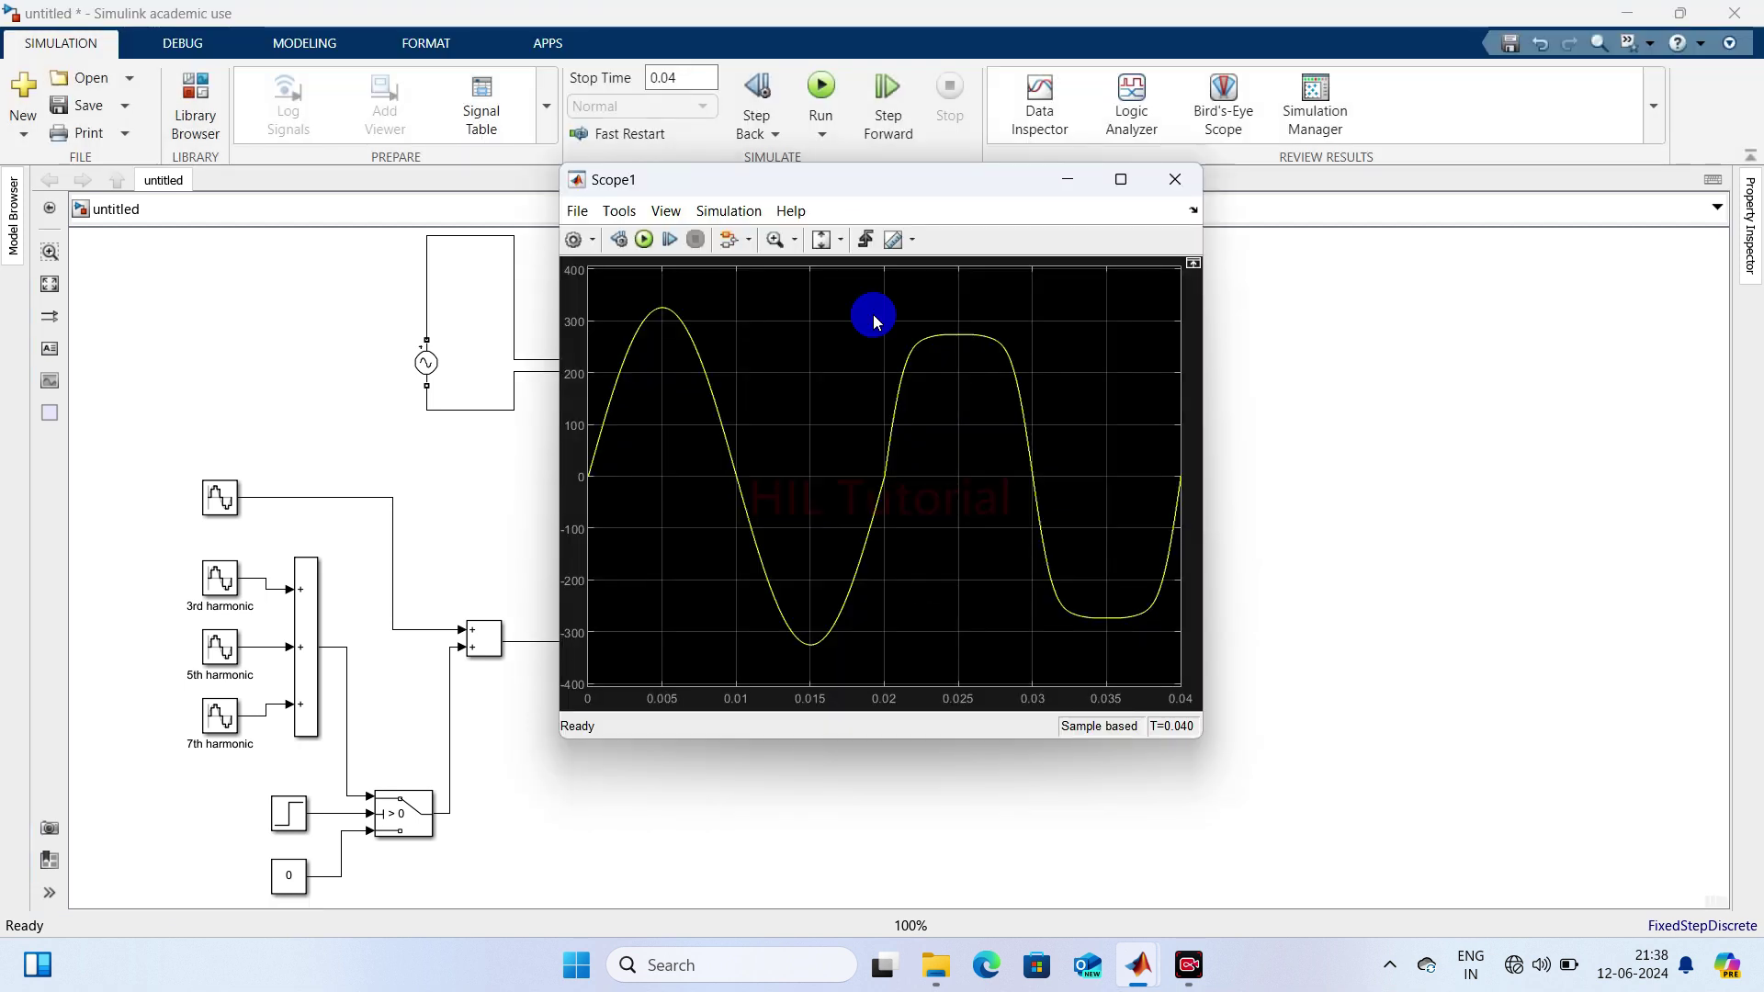
{"action": "left_click", "coordinate": [840, 240]}
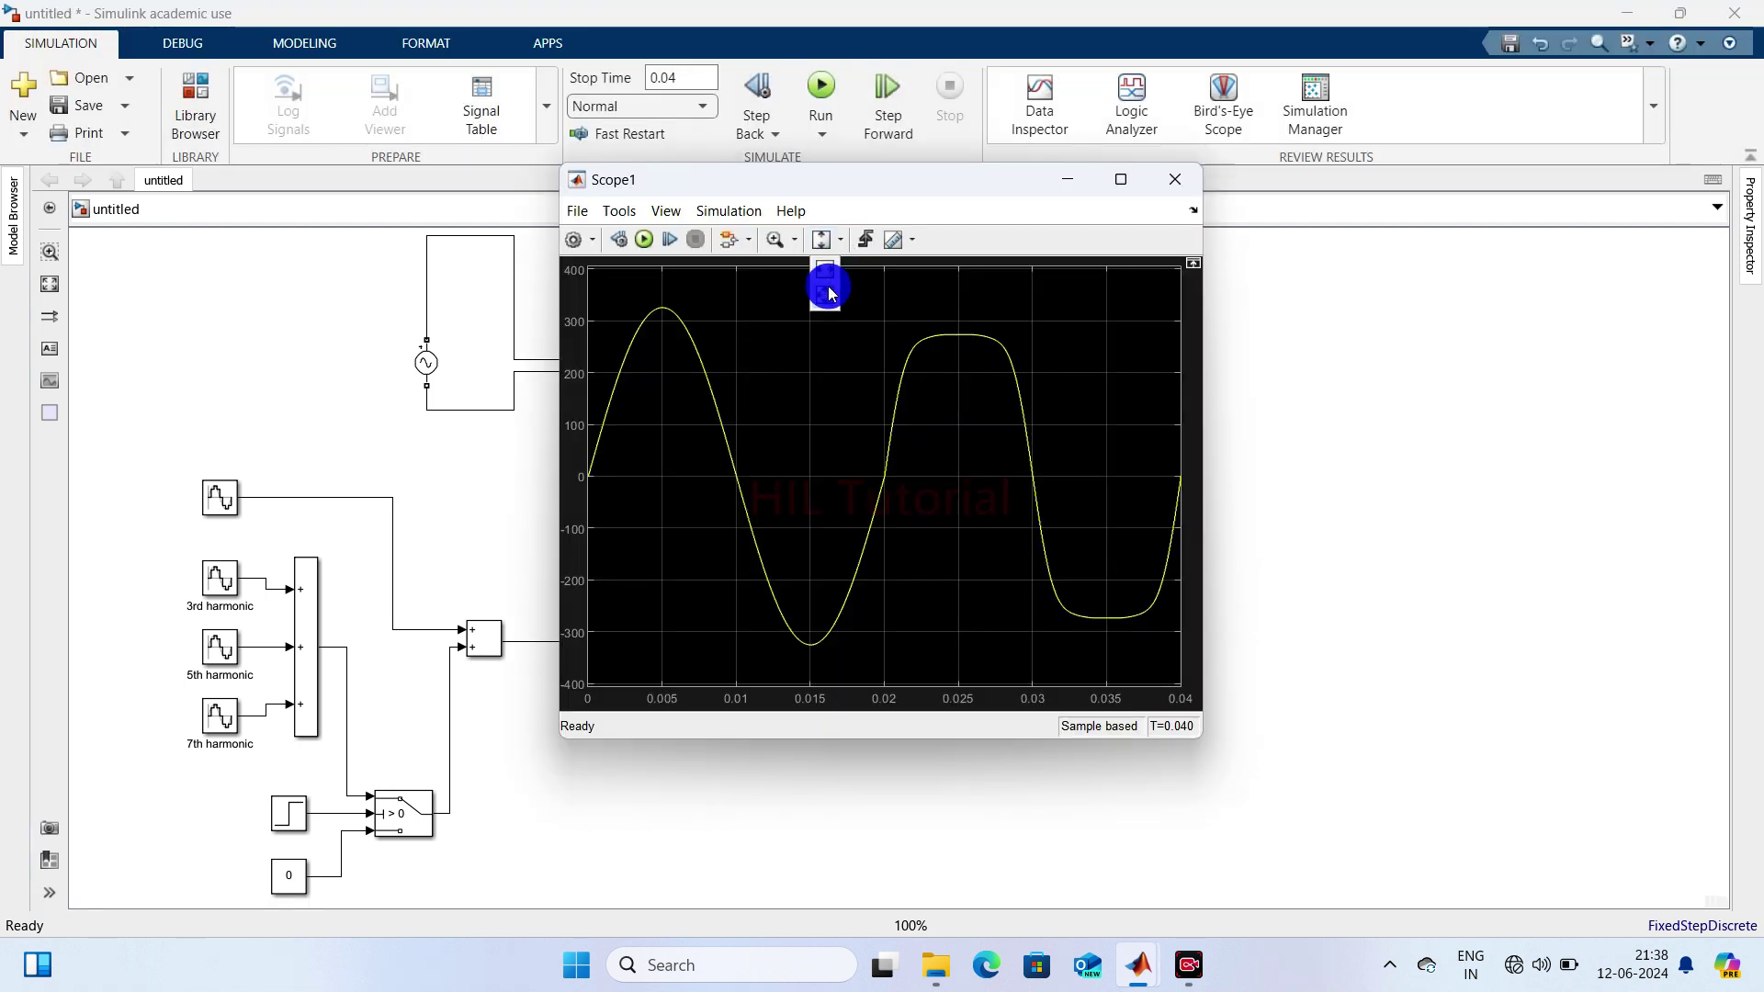
{"action": "left_click", "coordinate": [828, 292]}
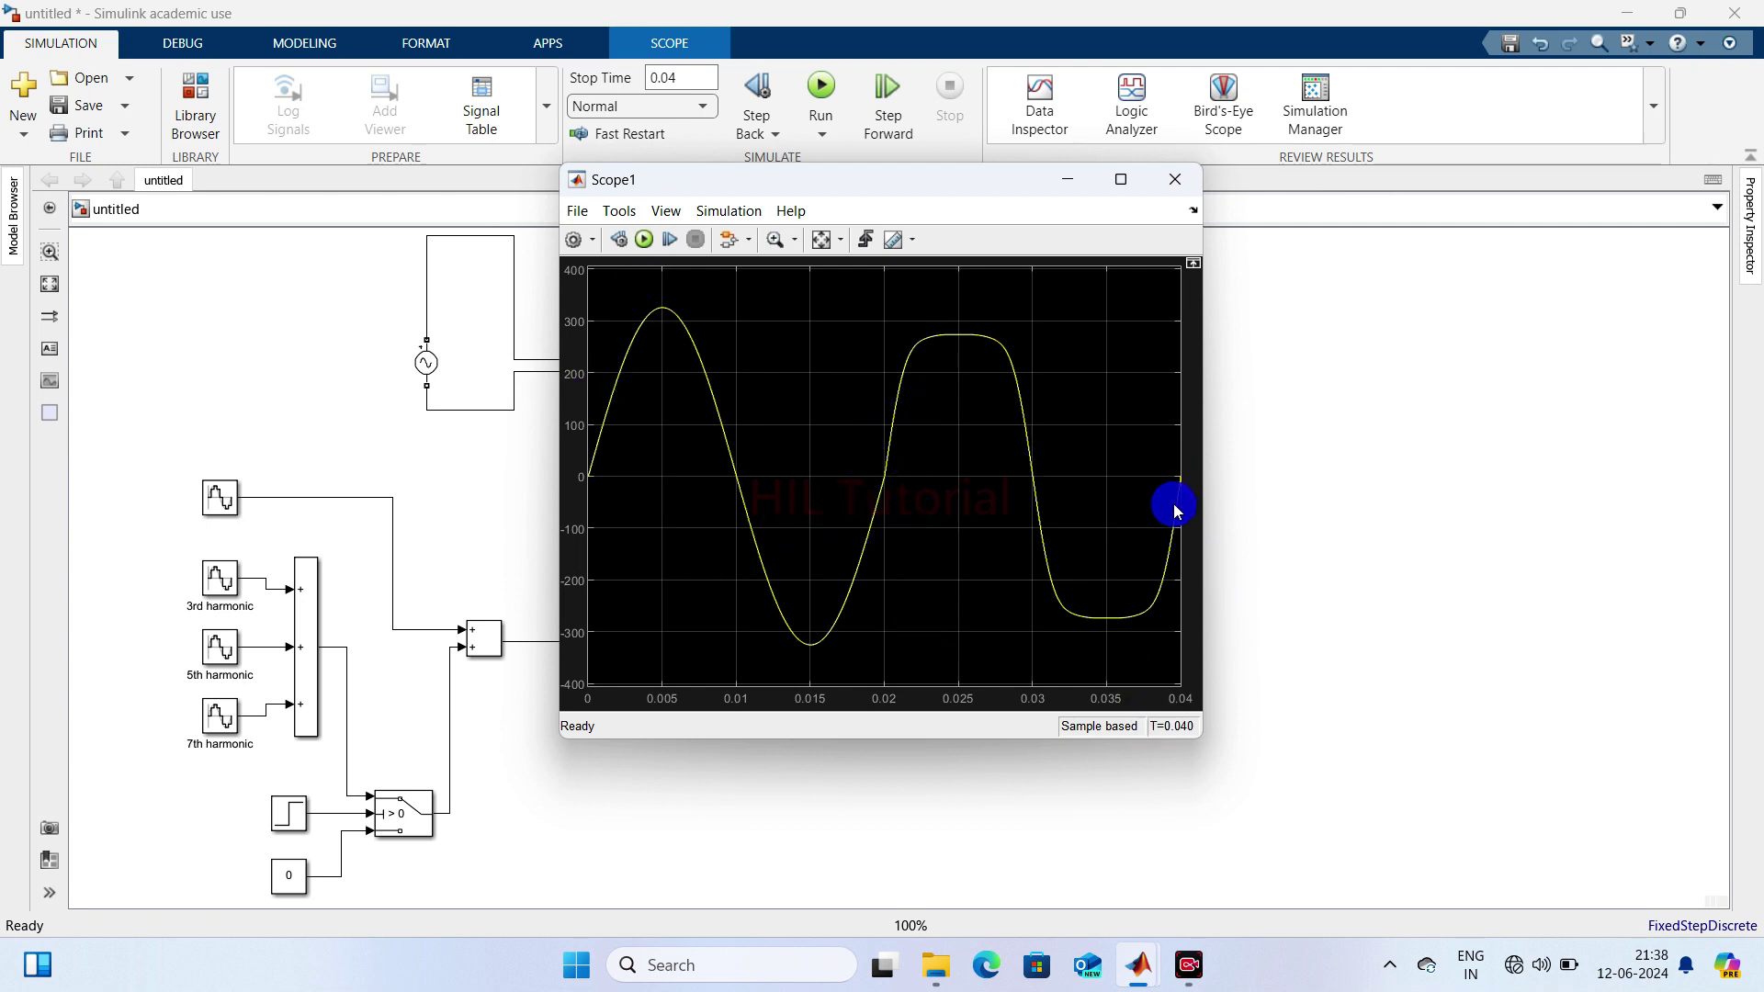
{"action": "left_click", "coordinate": [1175, 179]}
- Change the 5th harmonic amplitude to 230*sqrt(2)*(8/100)
{"action": "left_click", "coordinate": [218, 646]}
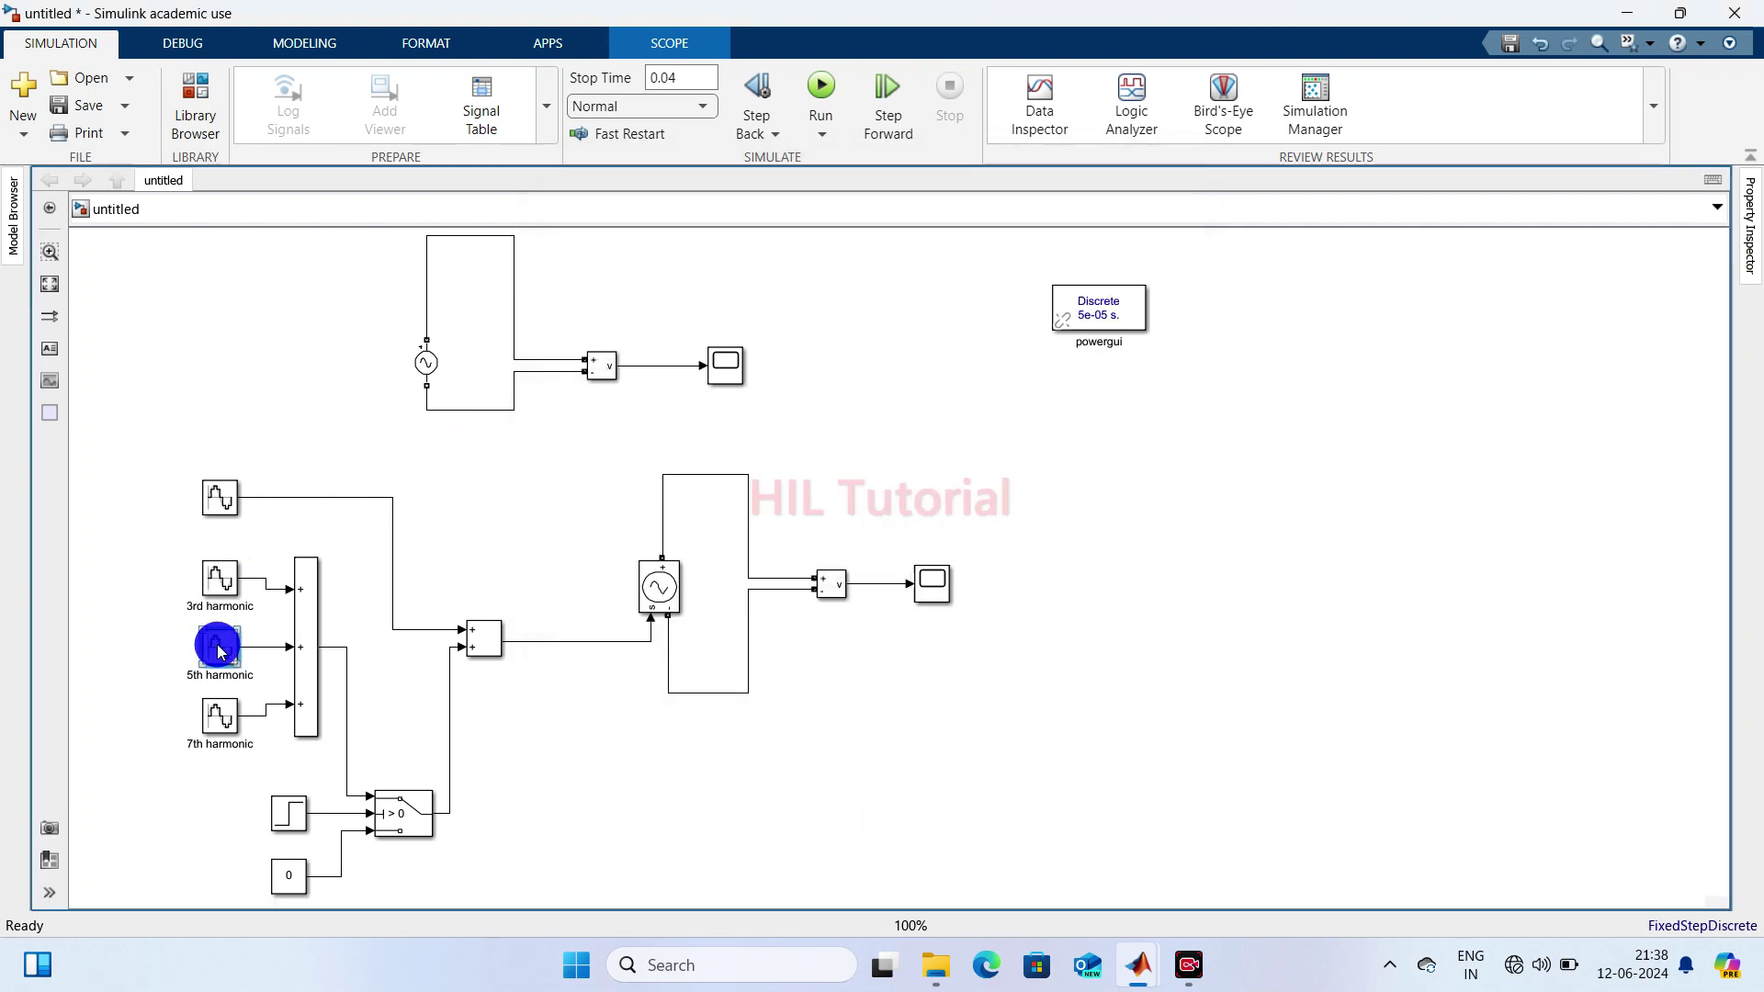
{"action": "double_click", "coordinate": [218, 650]}
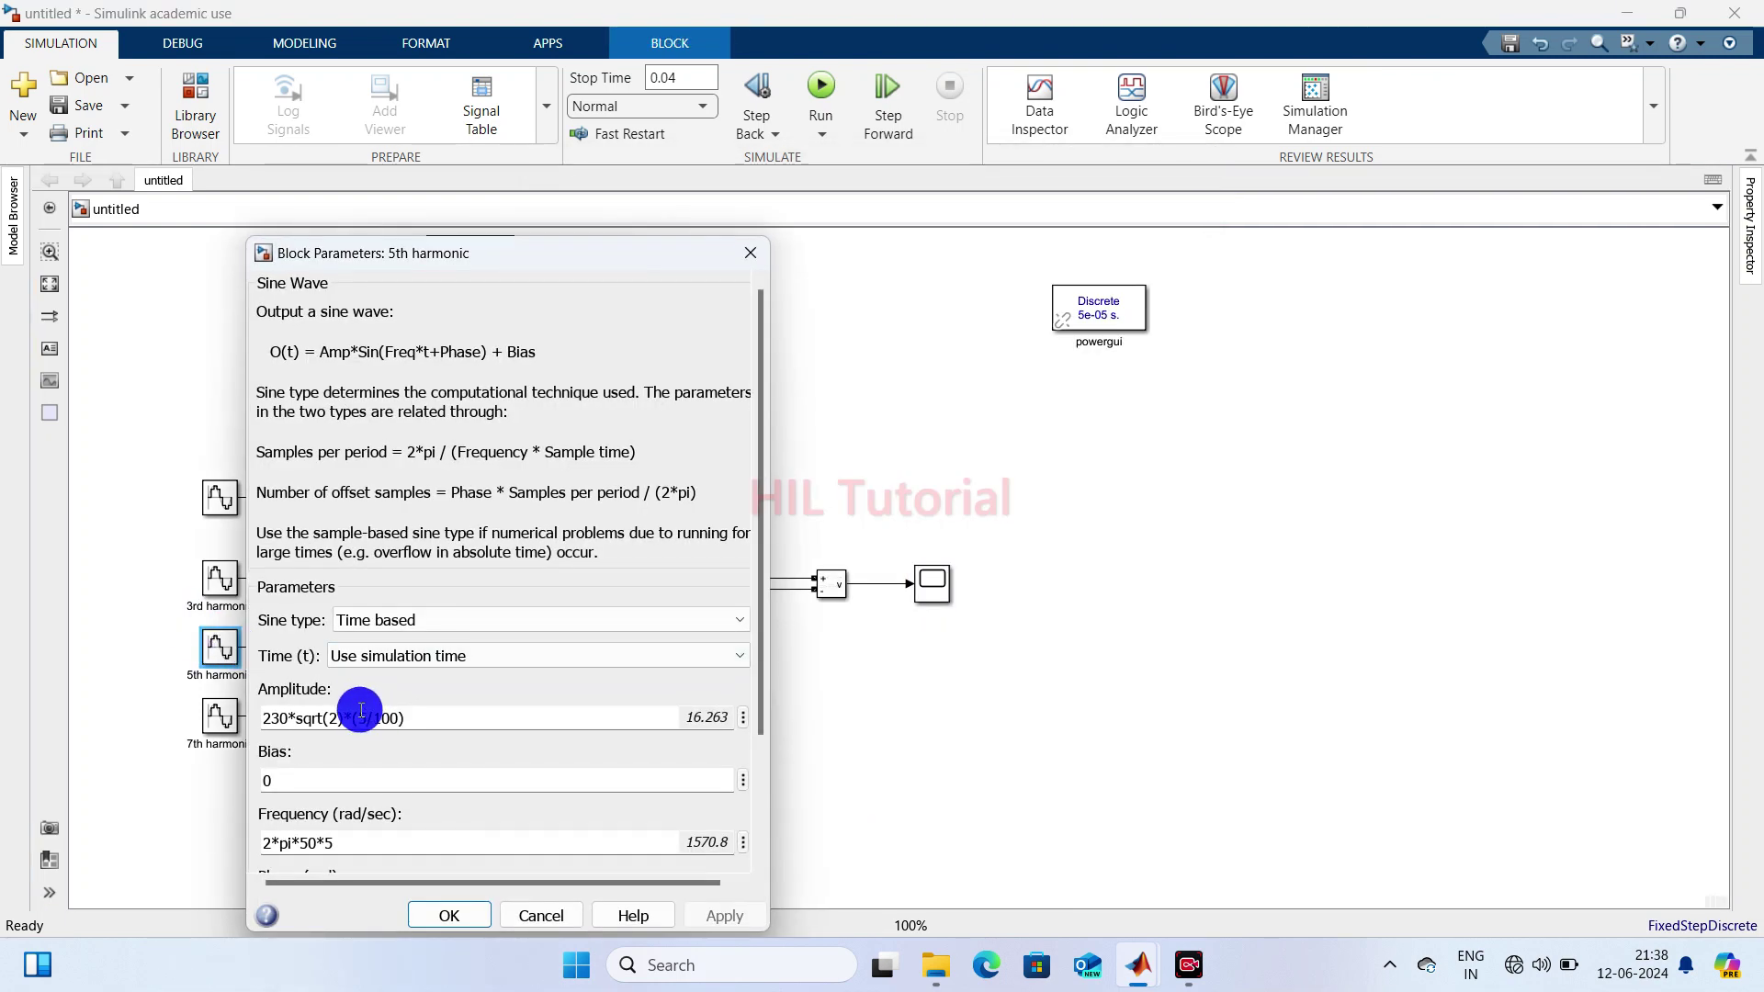
{"action": "triple_click", "coordinate": [361, 715]}
{"action": "left_click", "coordinate": [361, 714]}
{"action": "key", "text": "BackSpace"}
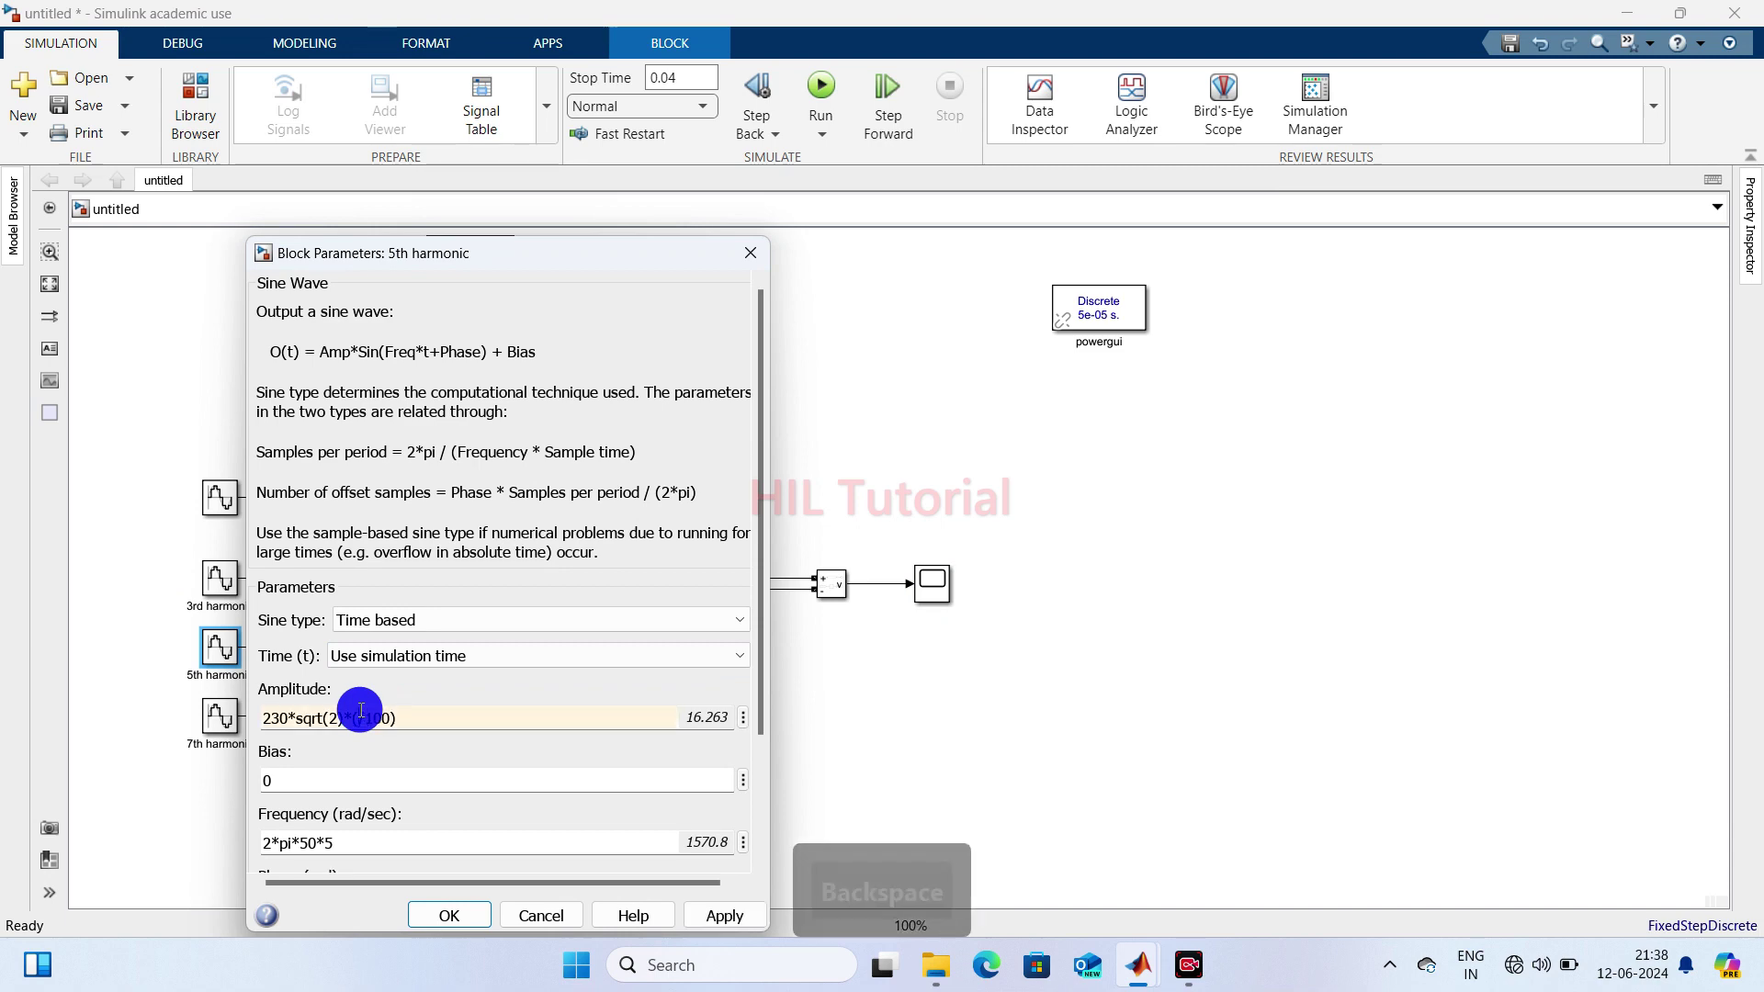
{"action": "type", "text": "8"}
{"action": "key", "text": "Return"}
- Change the 3rd harmonic amplitude to 230*sqrt(2)*(28/100)
{"action": "left_click", "coordinate": [219, 577]}
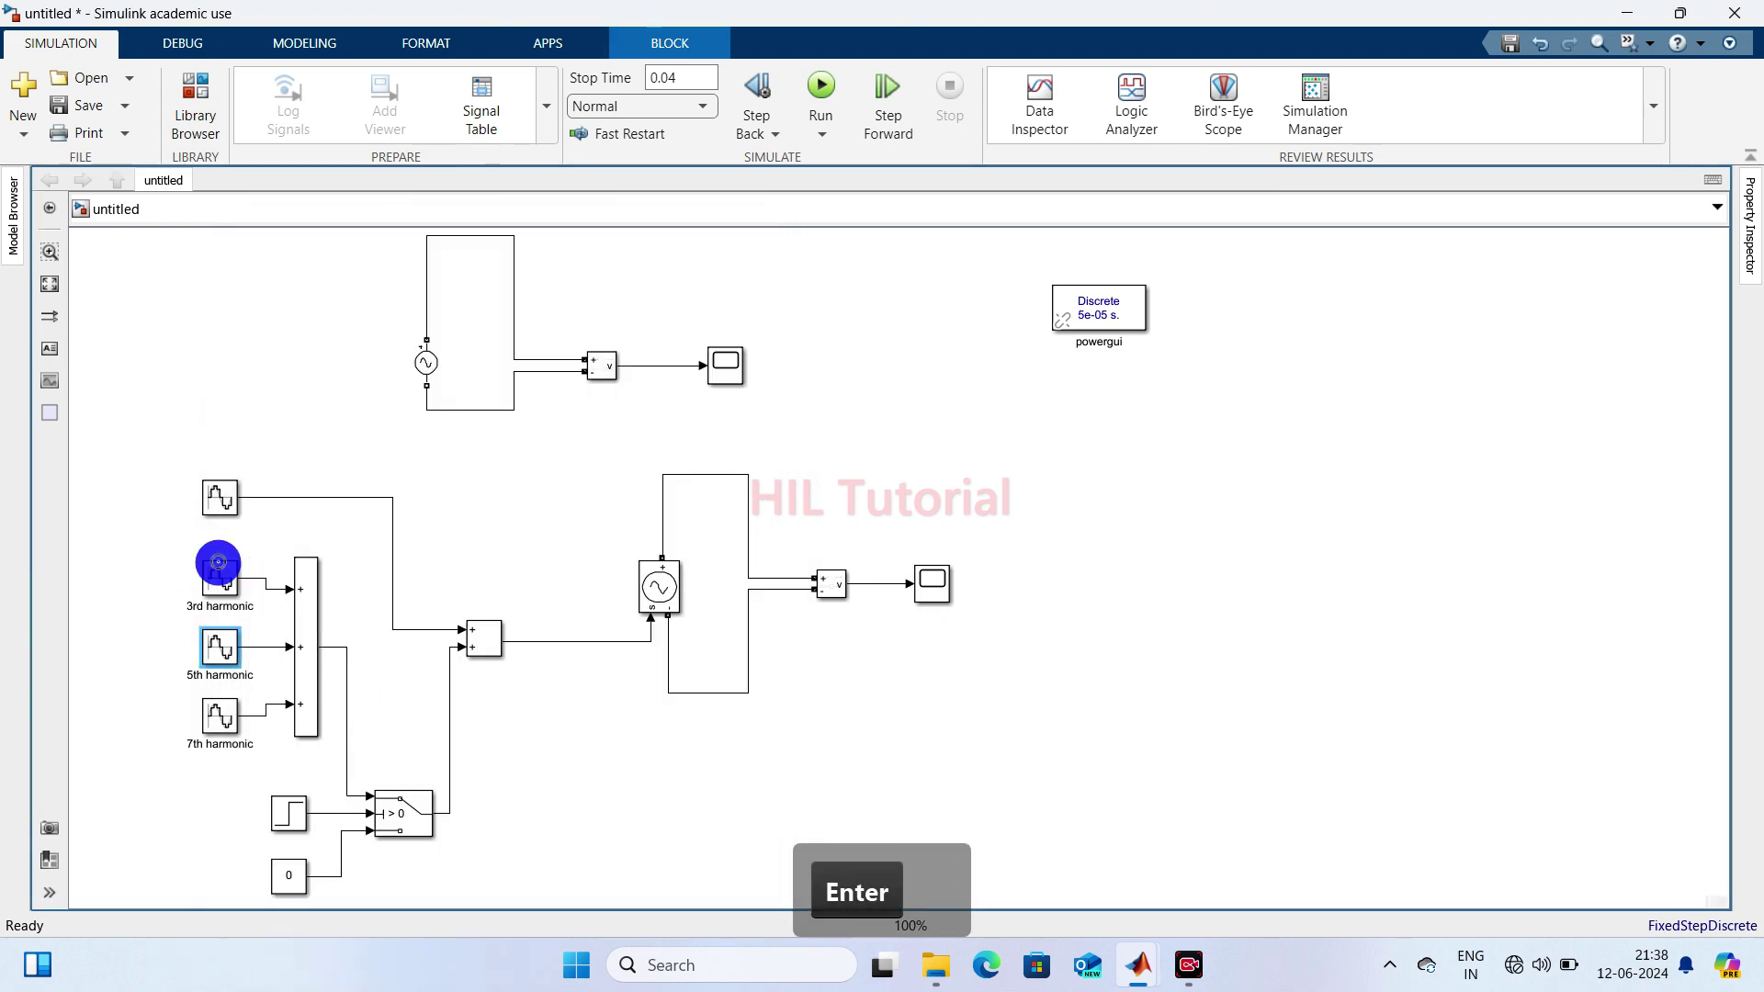
{"action": "double_click", "coordinate": [221, 579]}
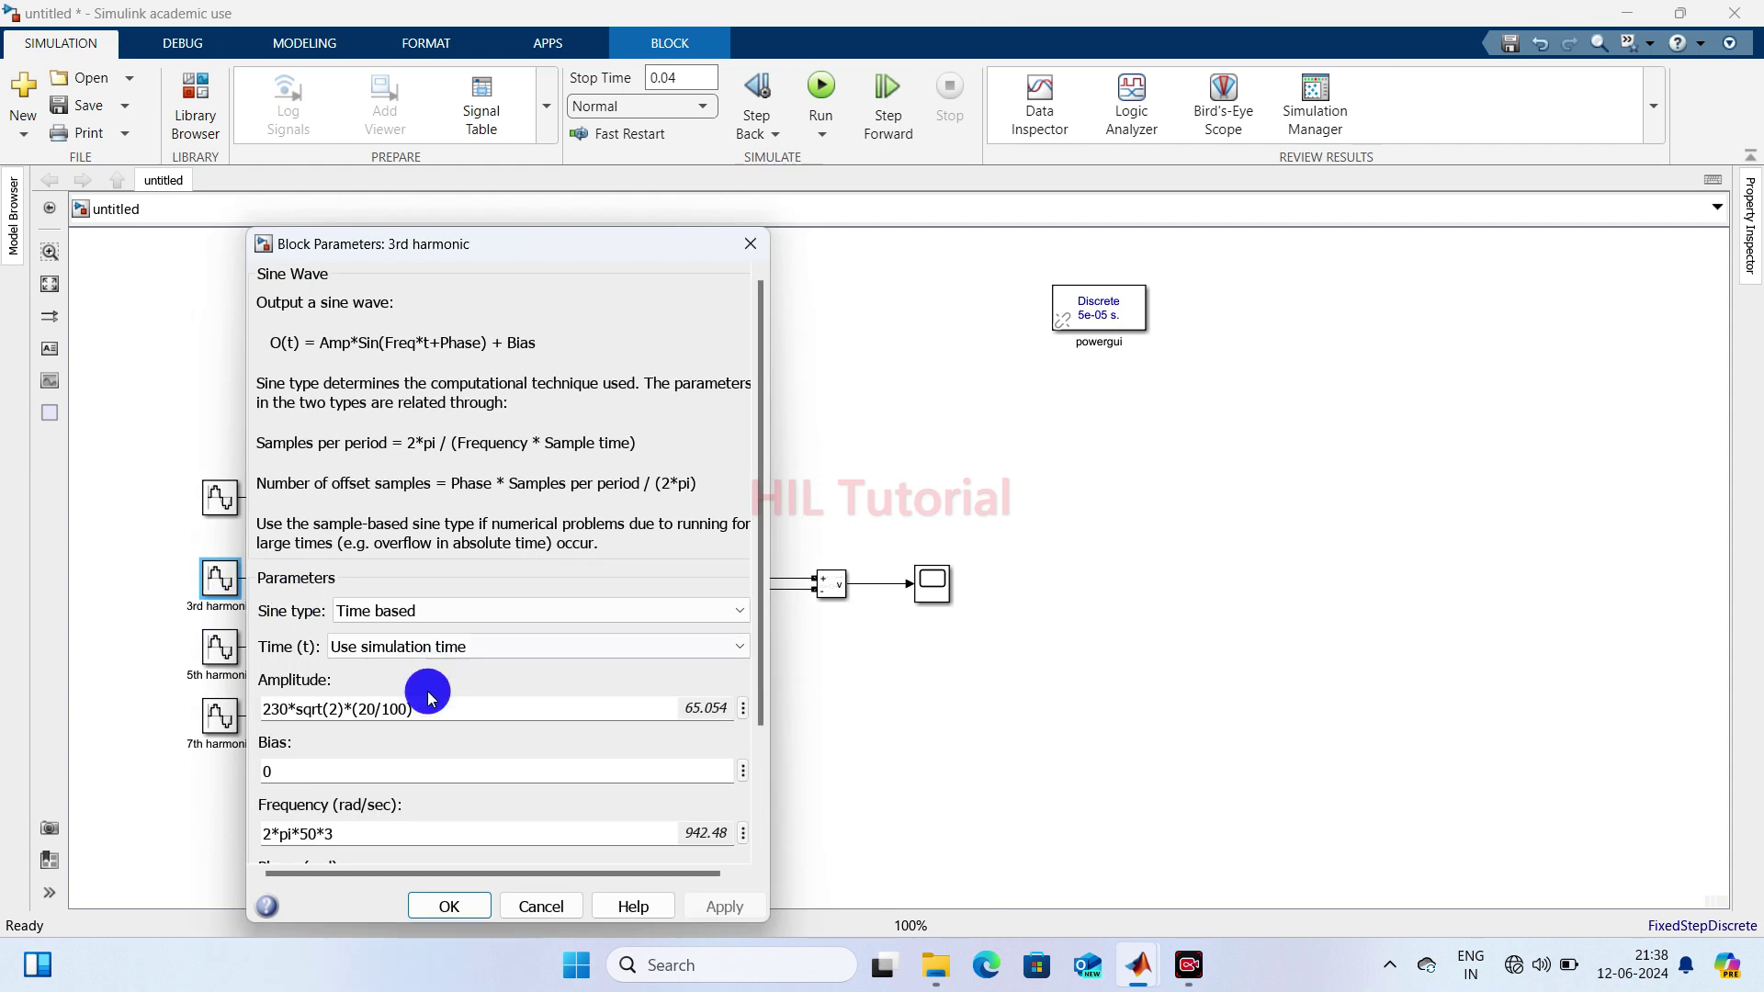
{"action": "triple_click", "coordinate": [367, 705]}
{"action": "left_click", "coordinate": [368, 705]}
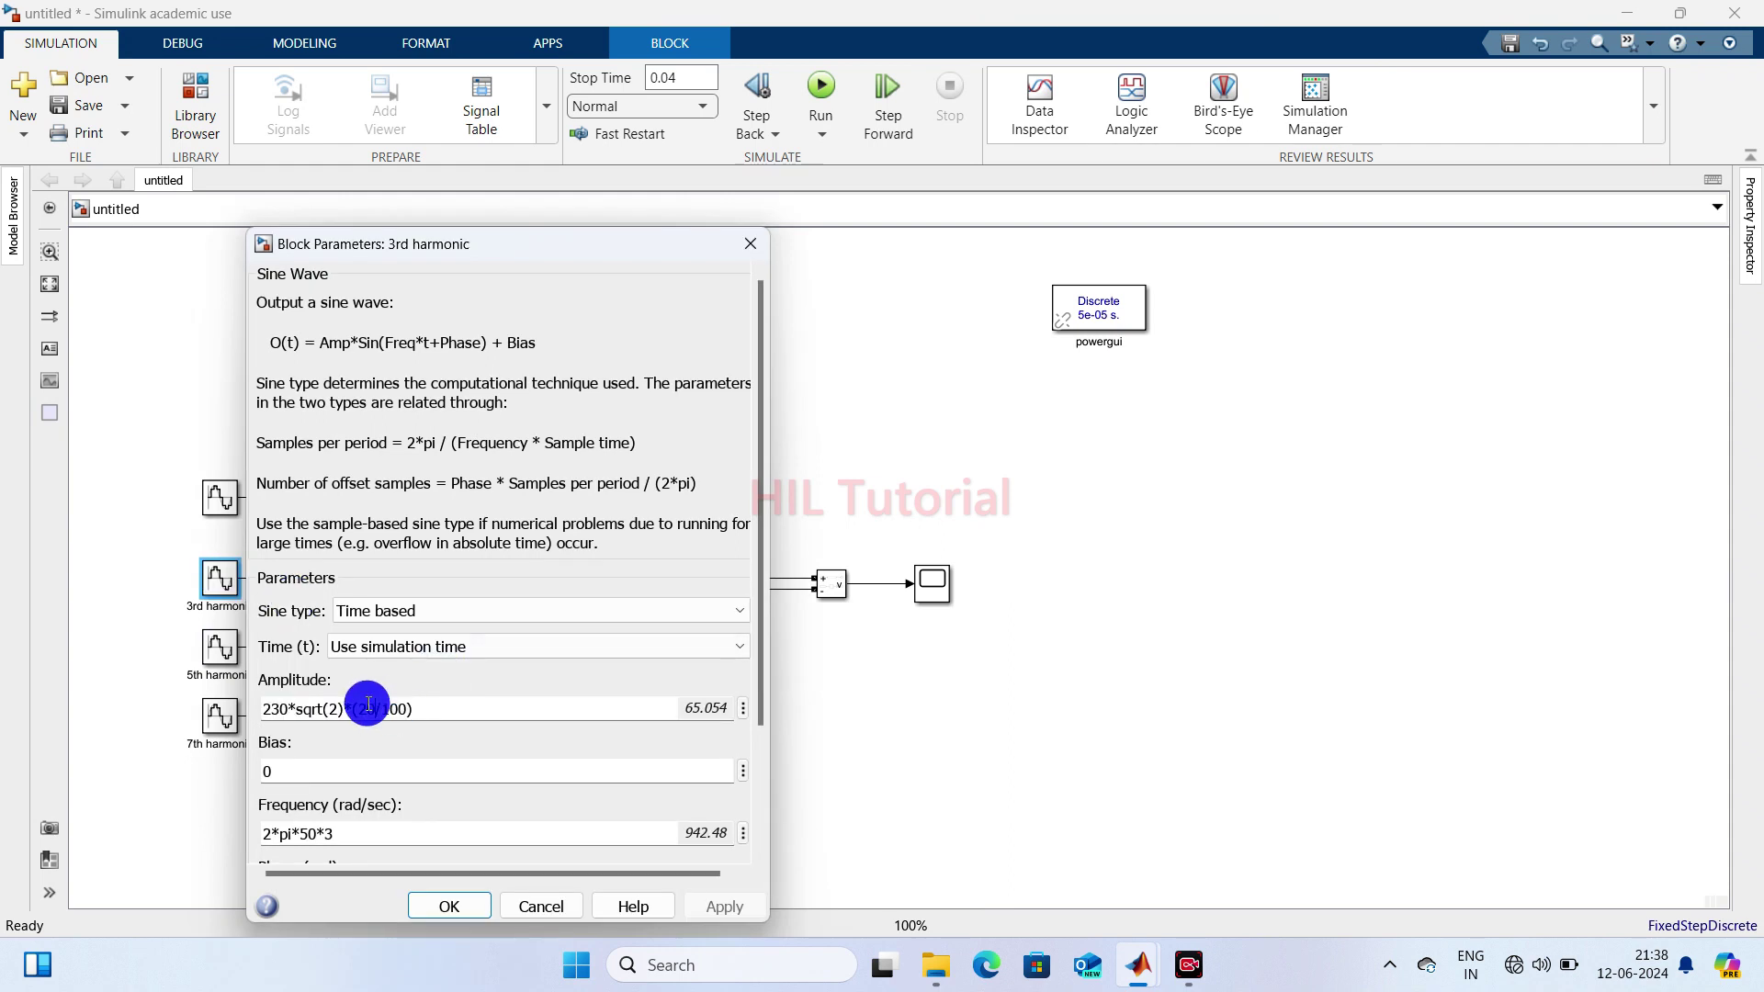
{"action": "key", "text": "BackSpace"}
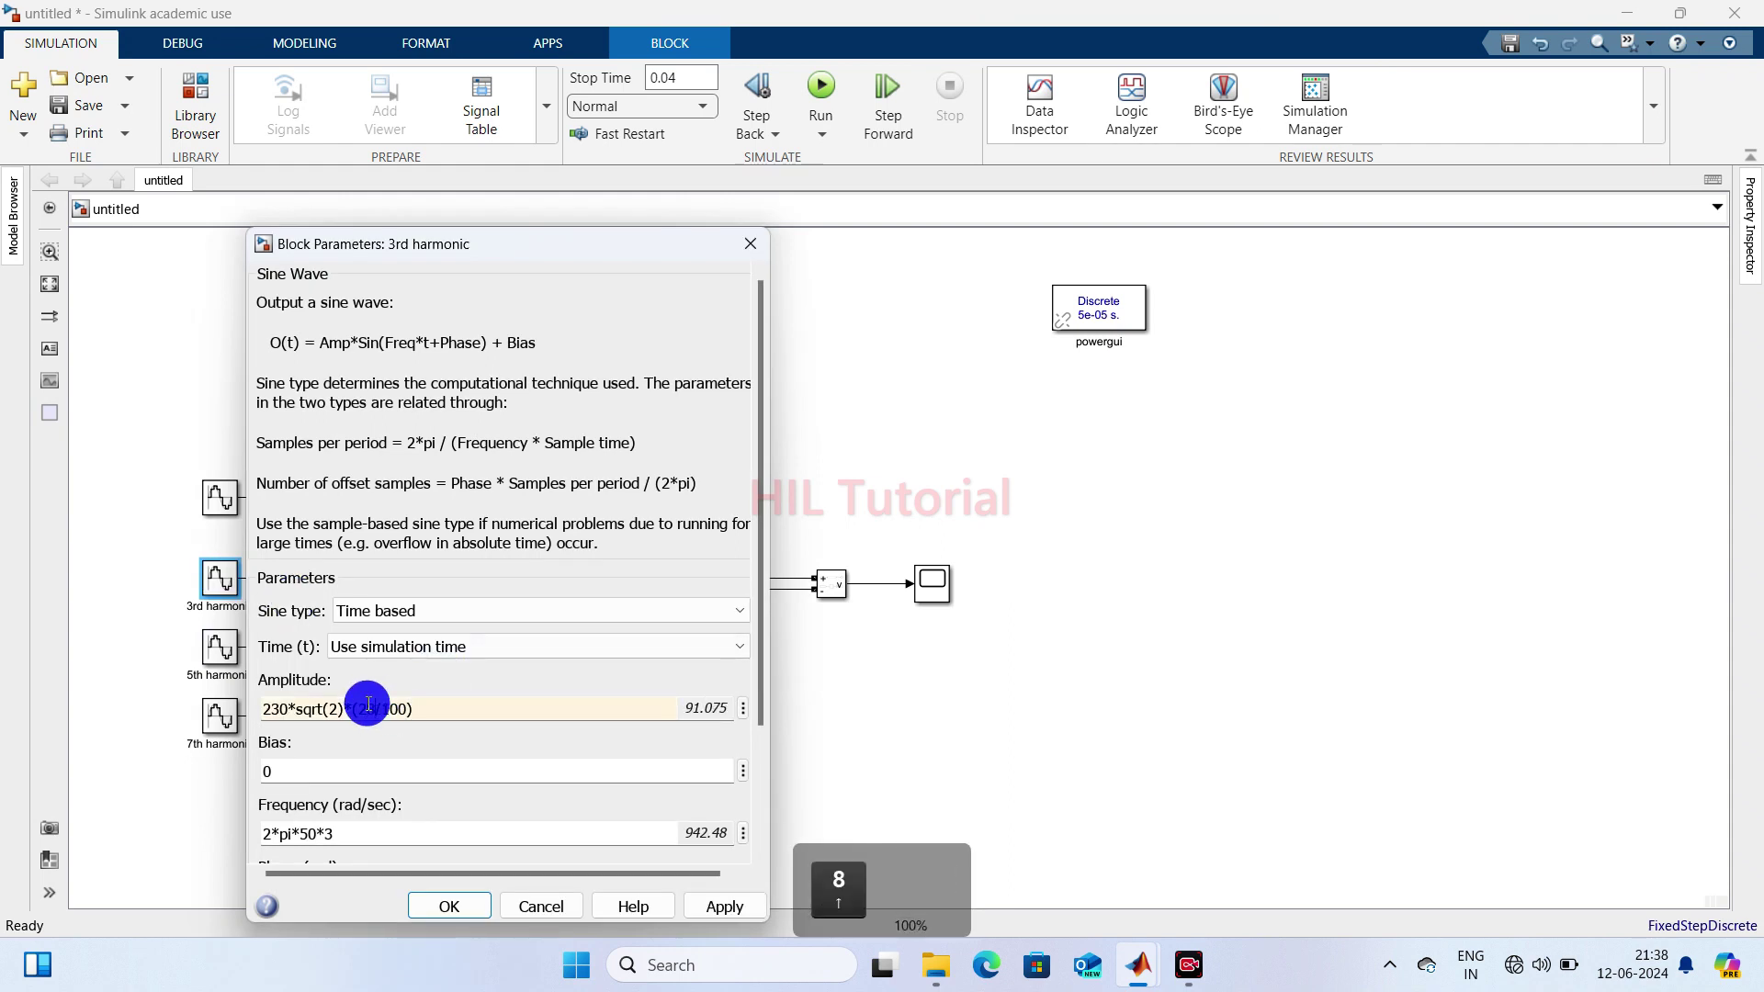
{"action": "key", "text": "Return"}
- Set the 3rd harmonic phase to (pi/180)*90
{"action": "double_click", "coordinate": [222, 558]}
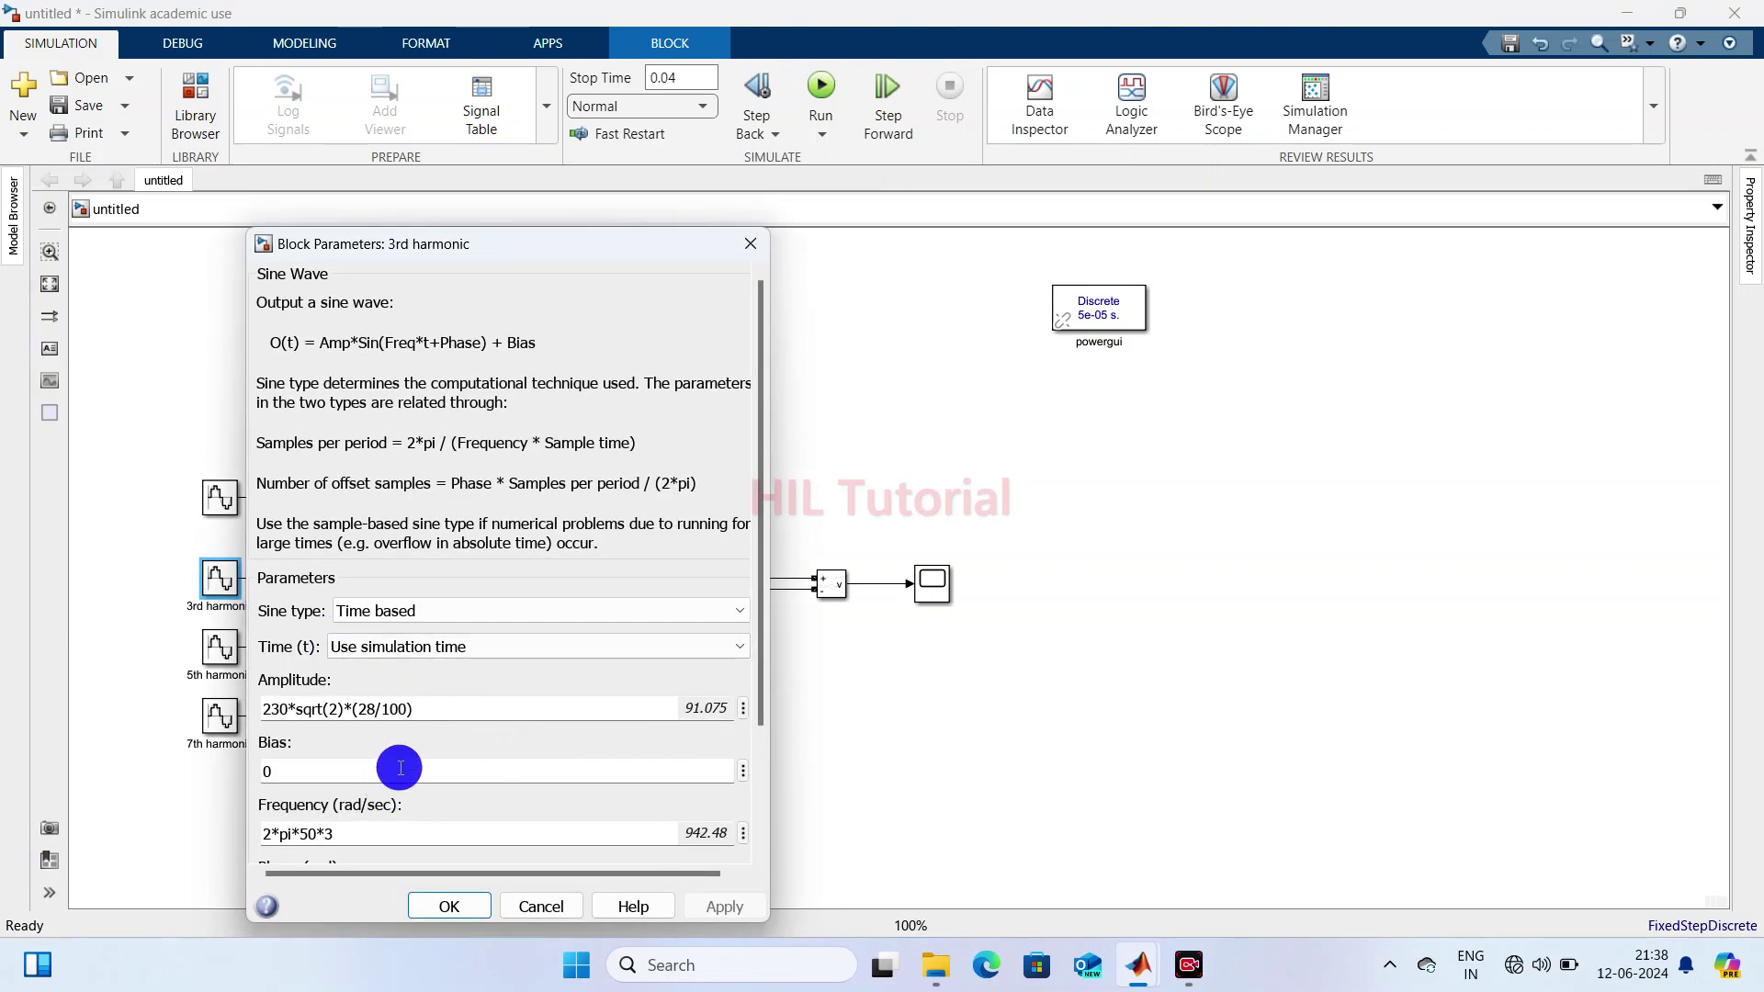
{"action": "left_click_drag", "start_coordinate": [761, 634], "coordinate": [768, 814]}
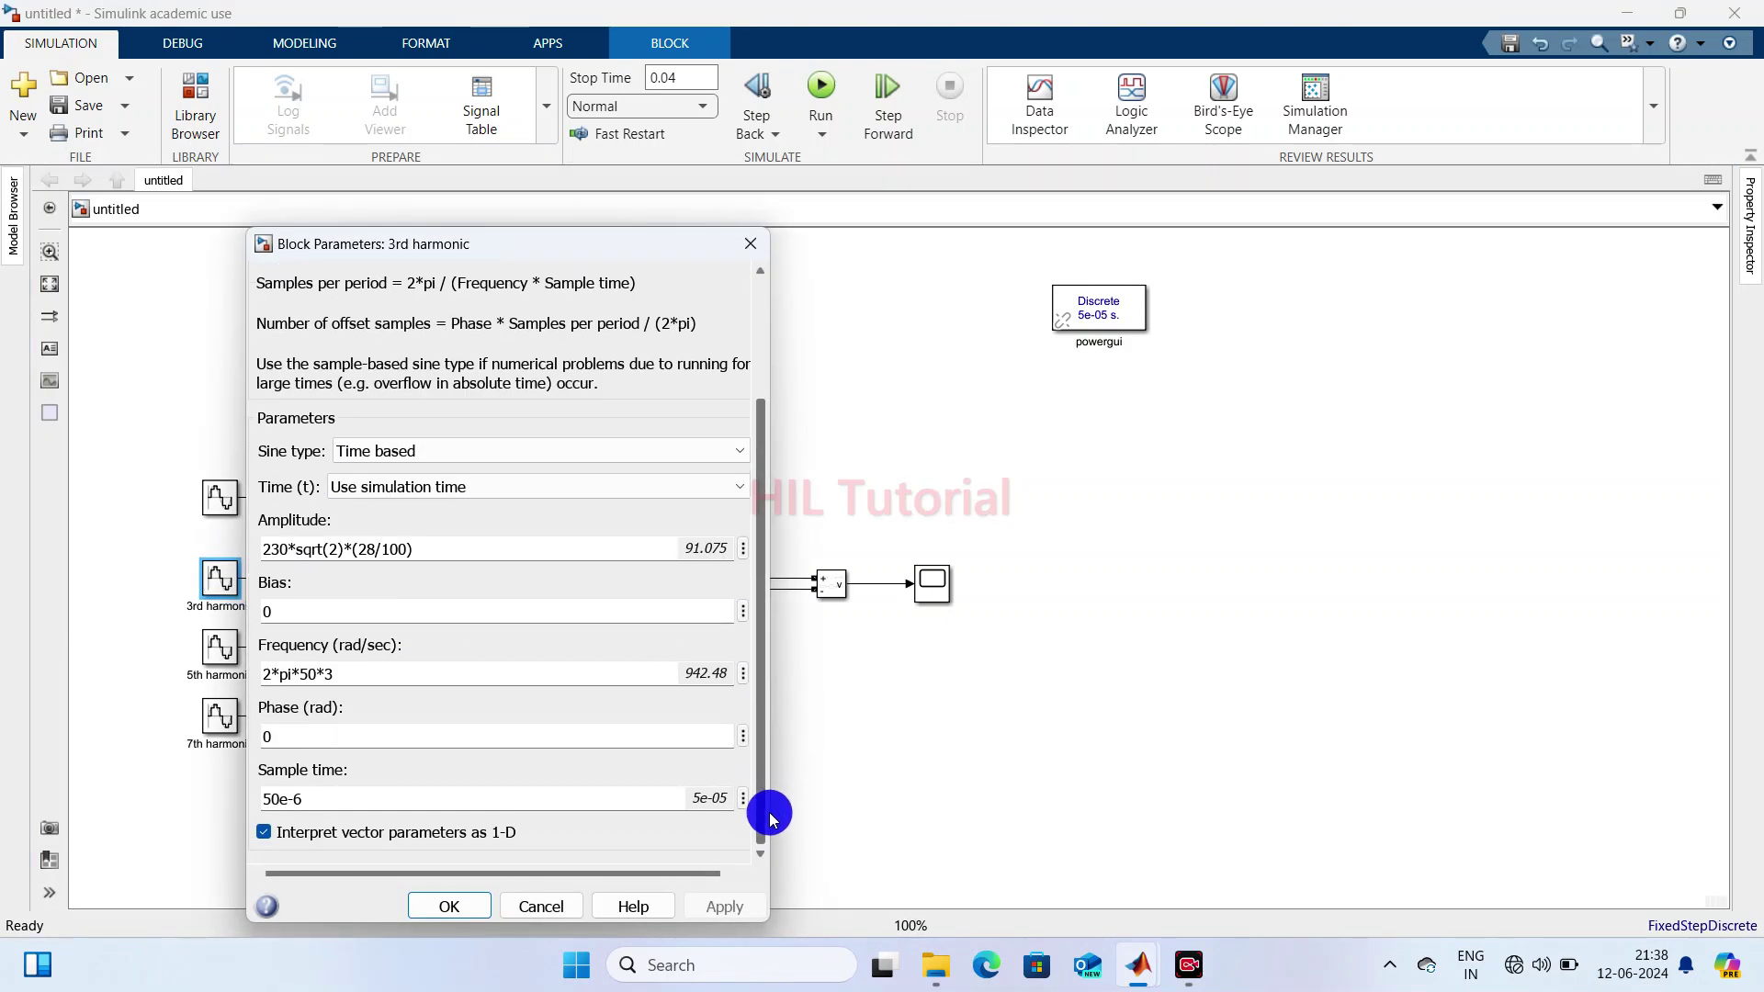
{"action": "type", "text": "90"}
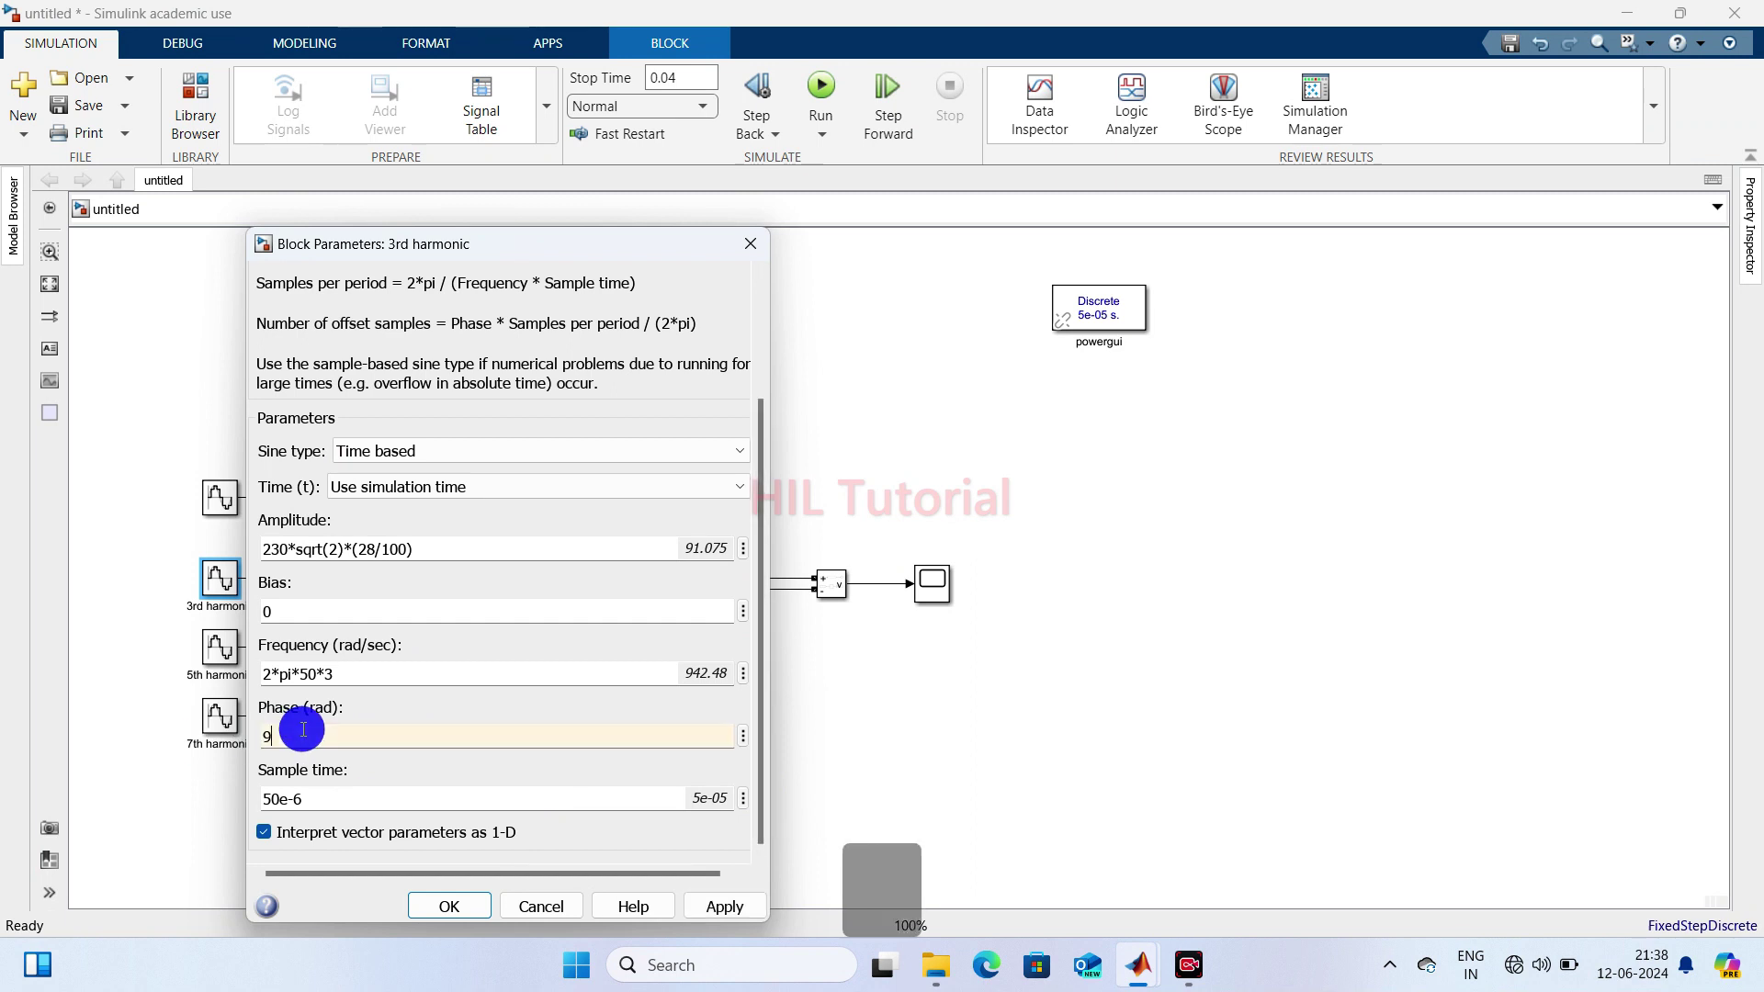
{"action": "key", "text": "BackSpace"}
{"action": "key", "text": "BackSpace"}
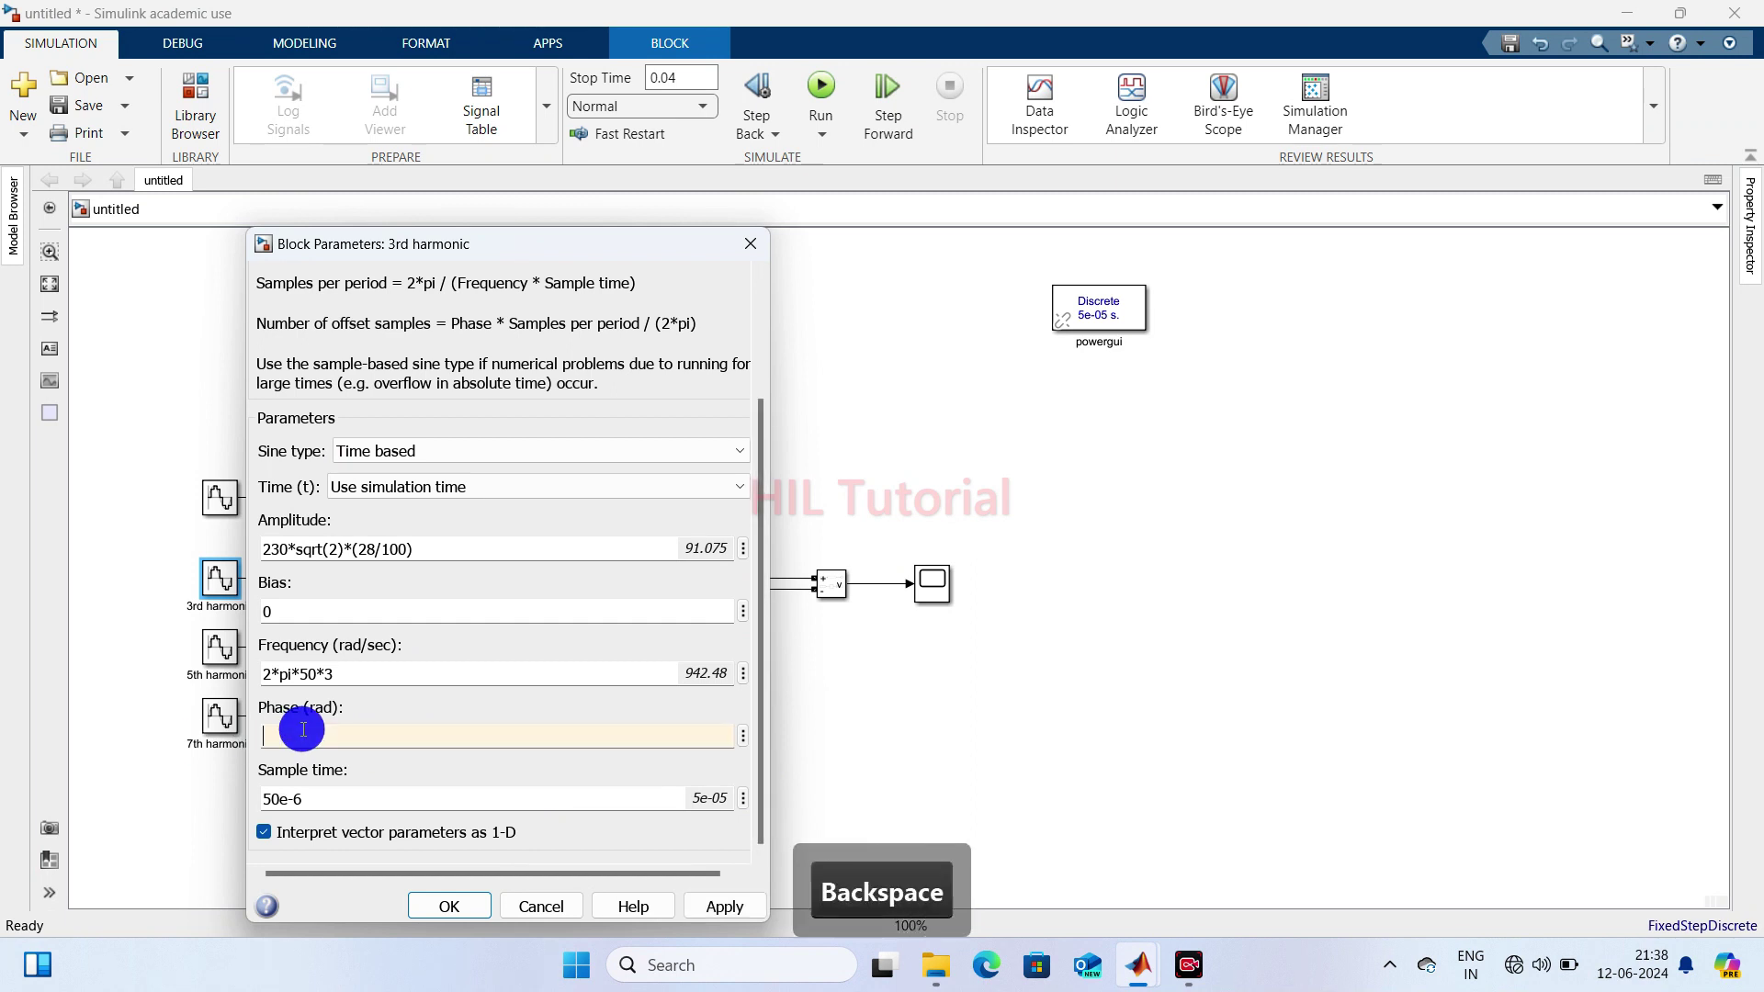
{"action": "type", "text": "("}
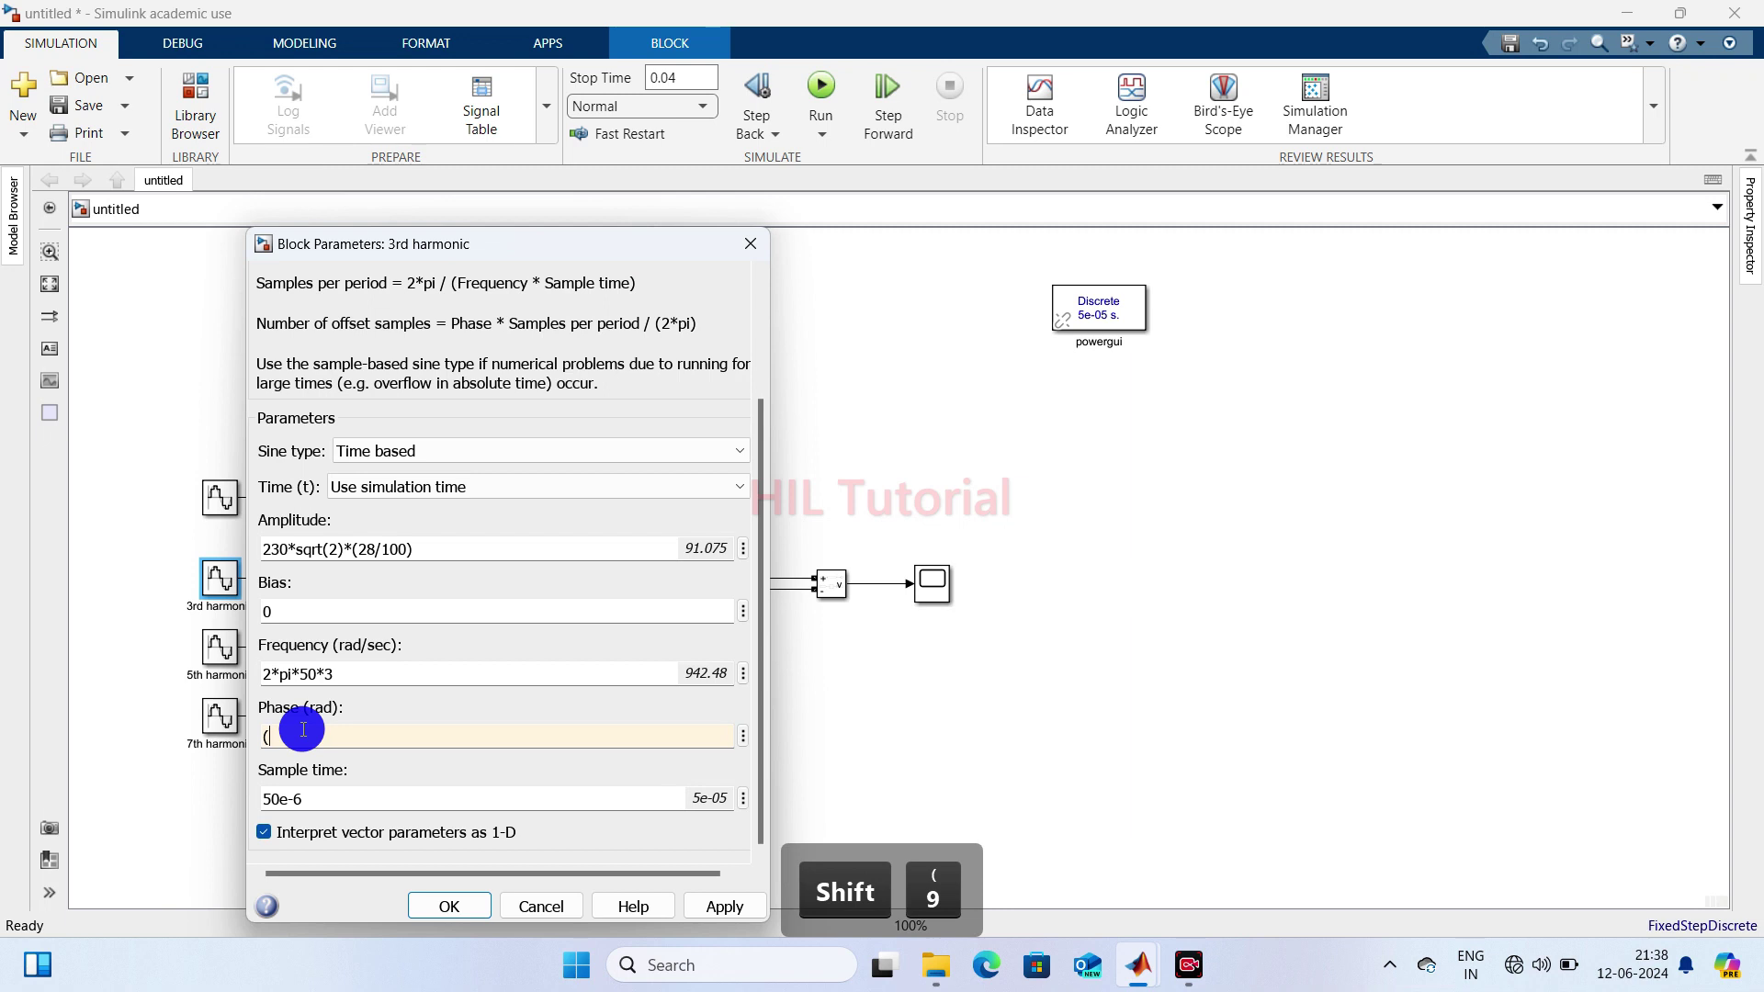
{"action": "type", "text": "pi"}
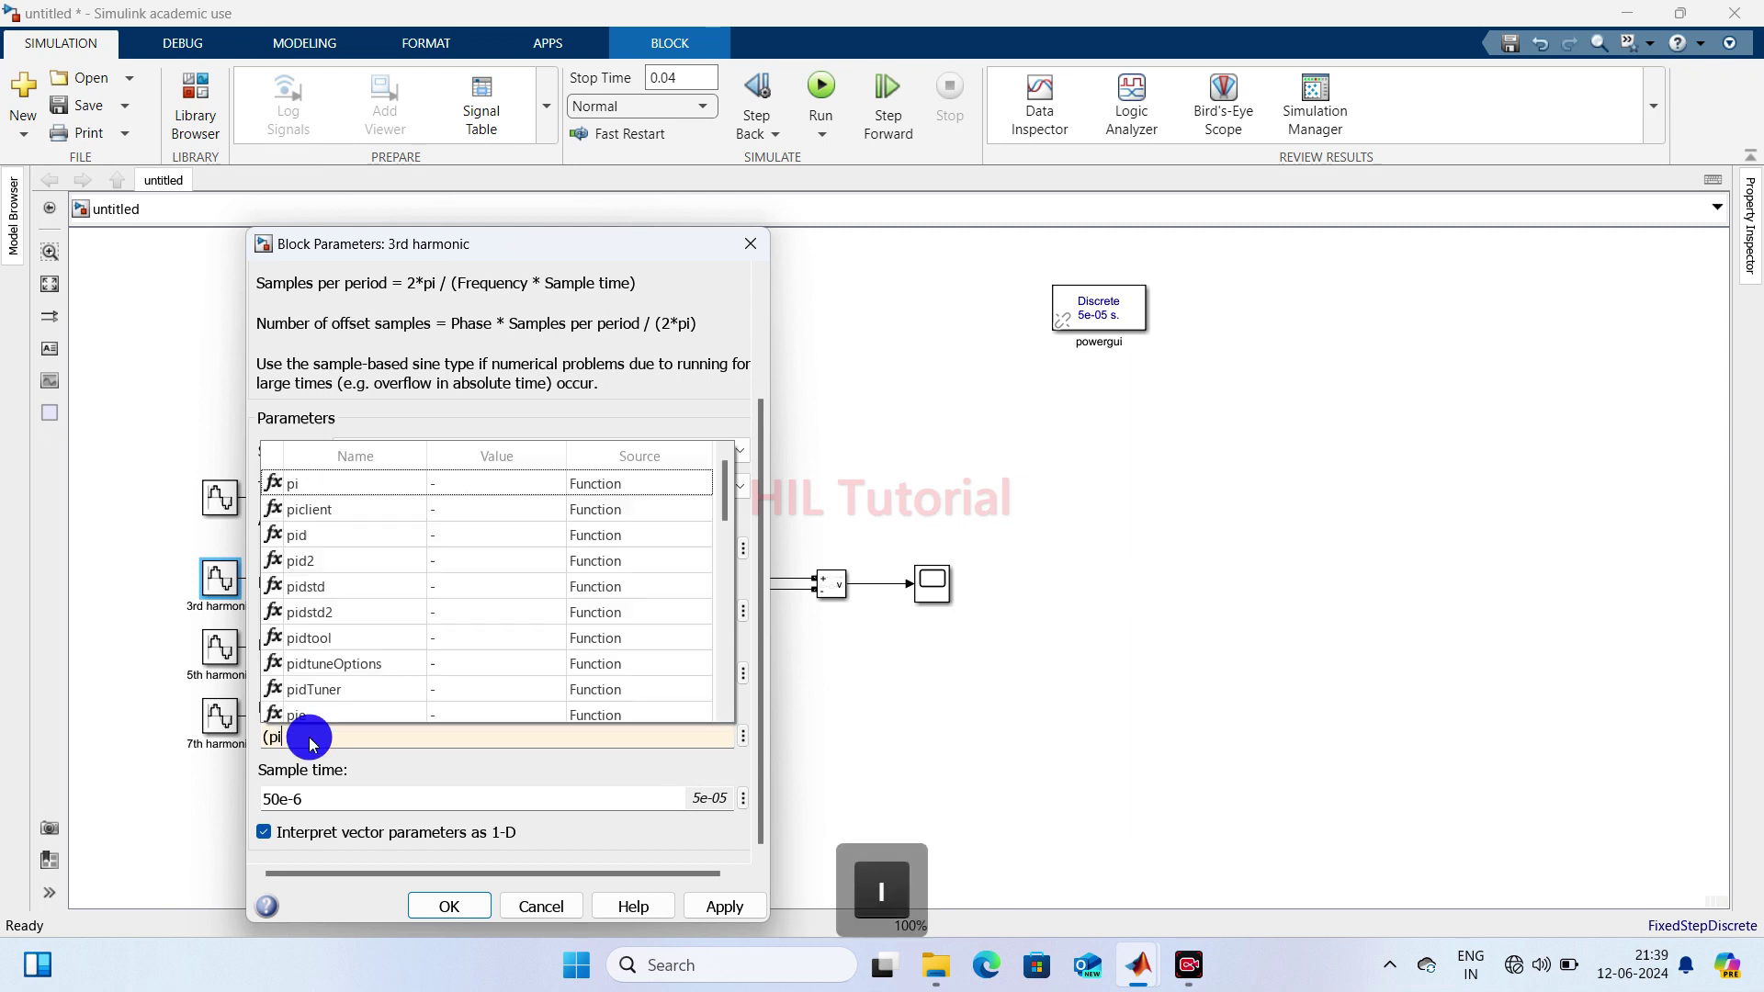
{"action": "type", "text": "/180"}
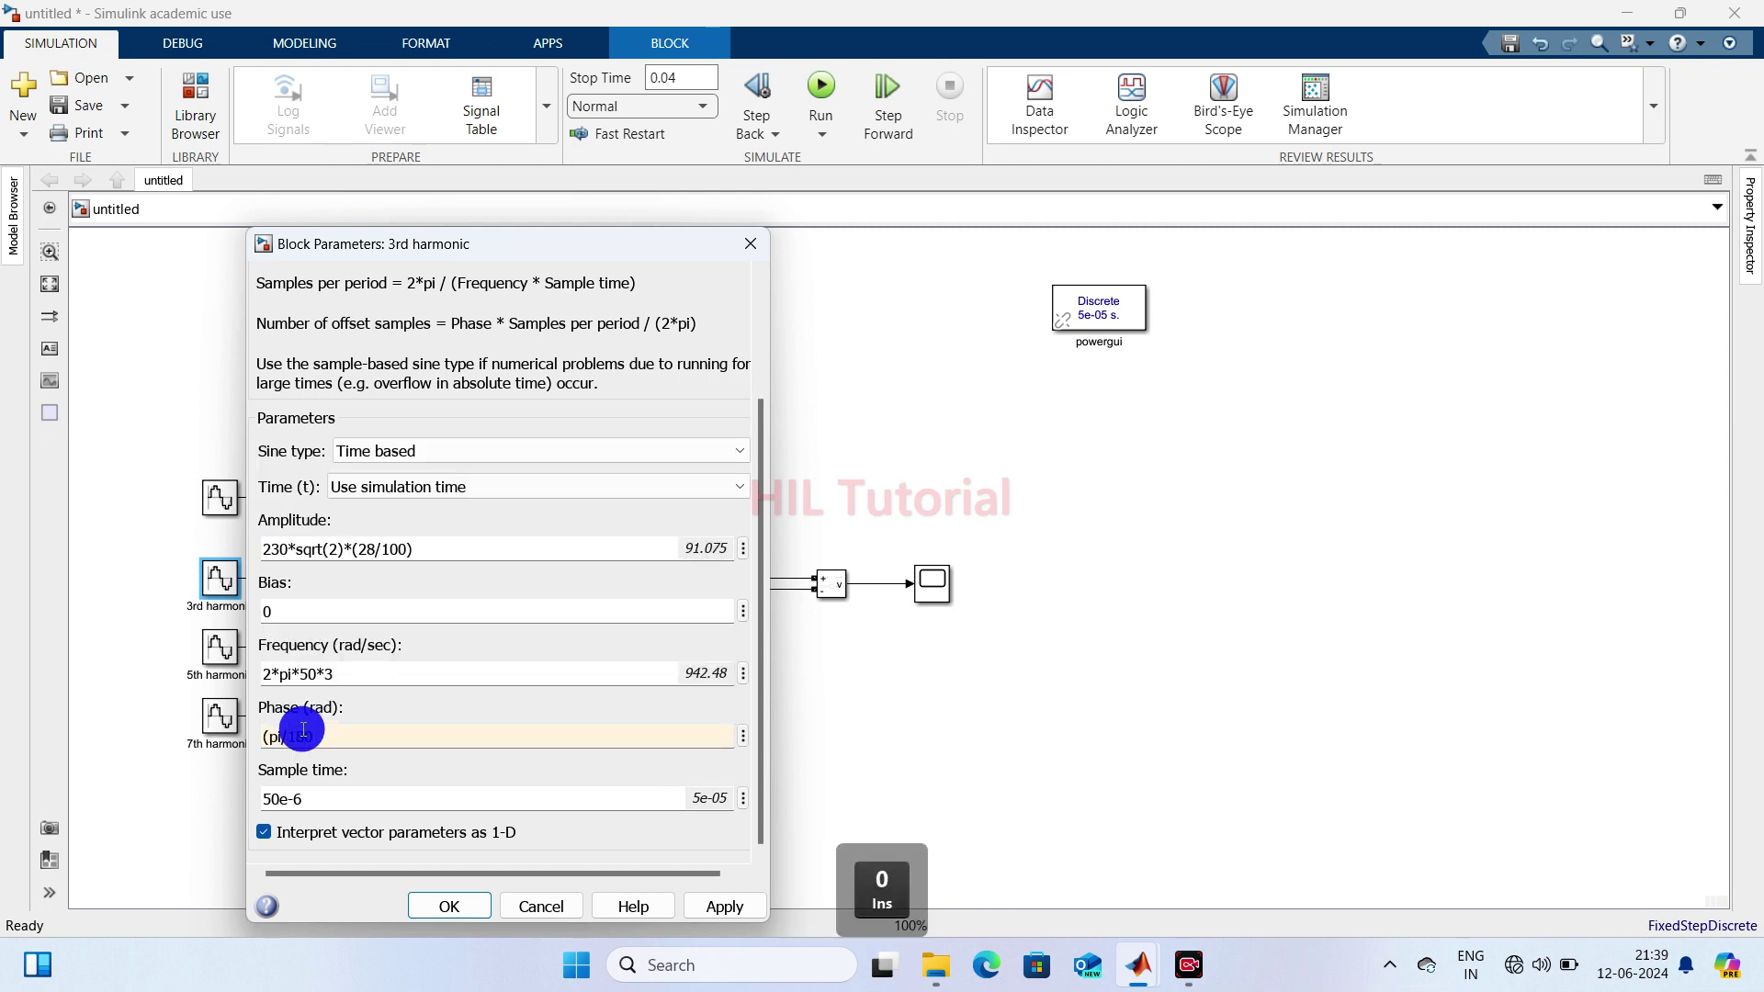
{"action": "type", "text": ")*"}
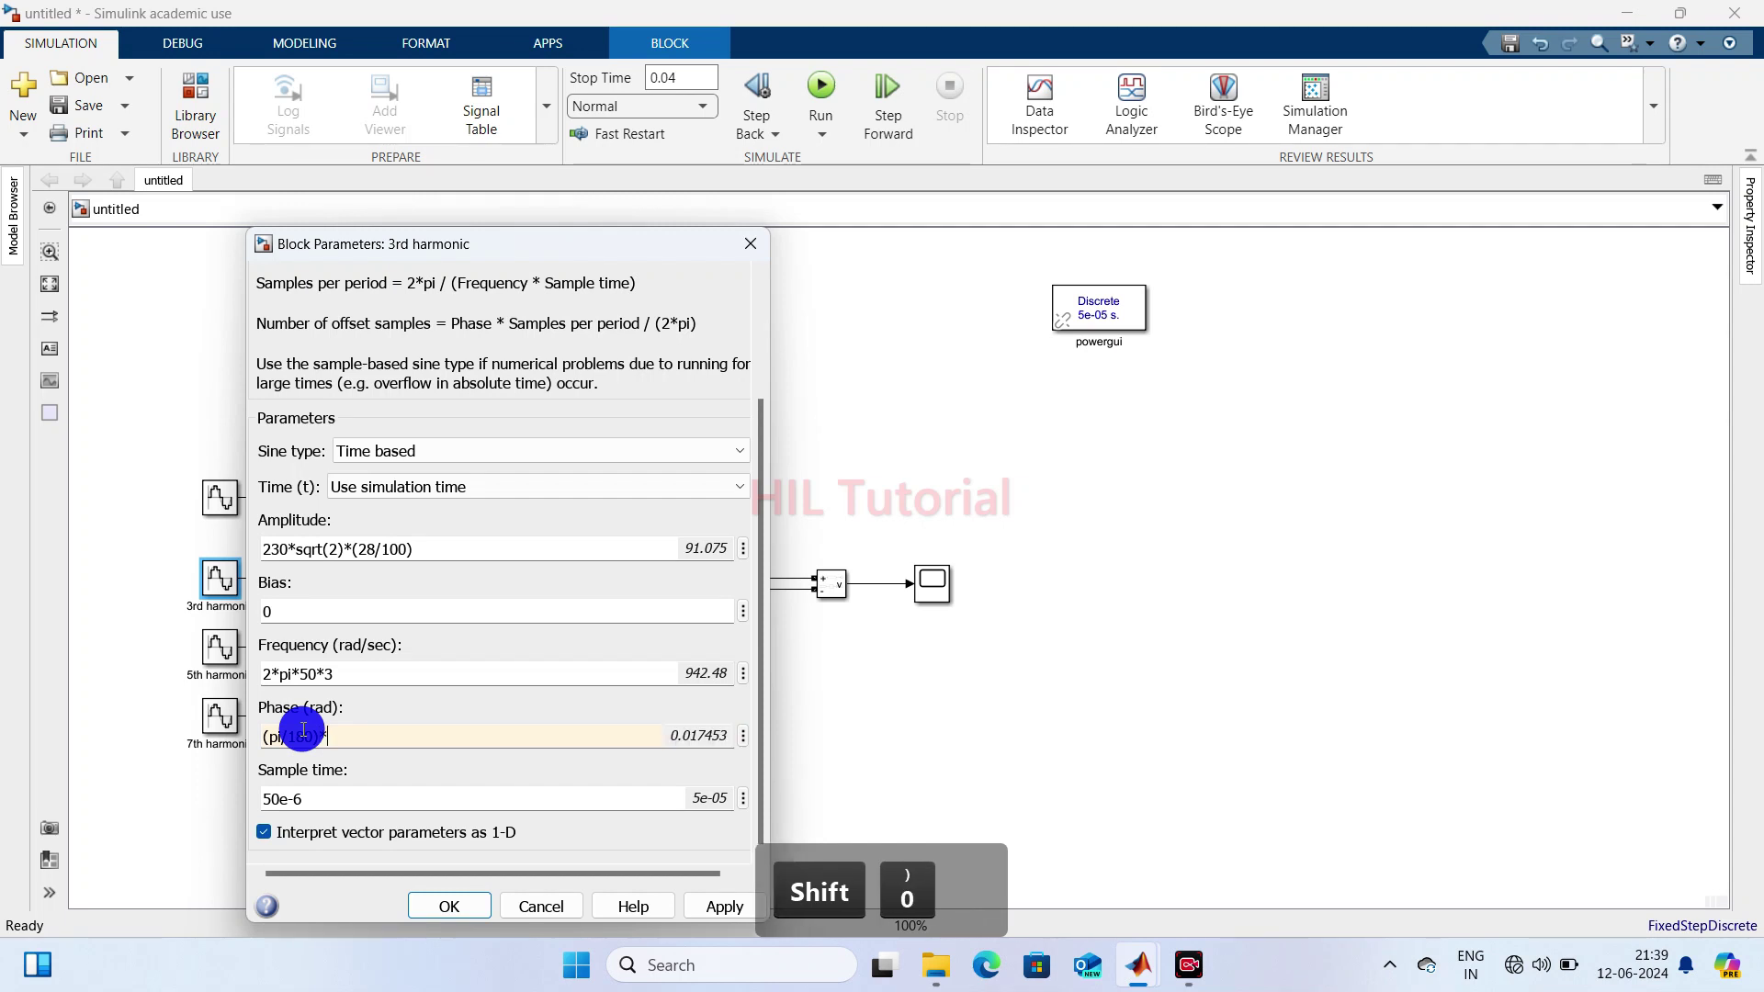
{"action": "type", "text": "90"}
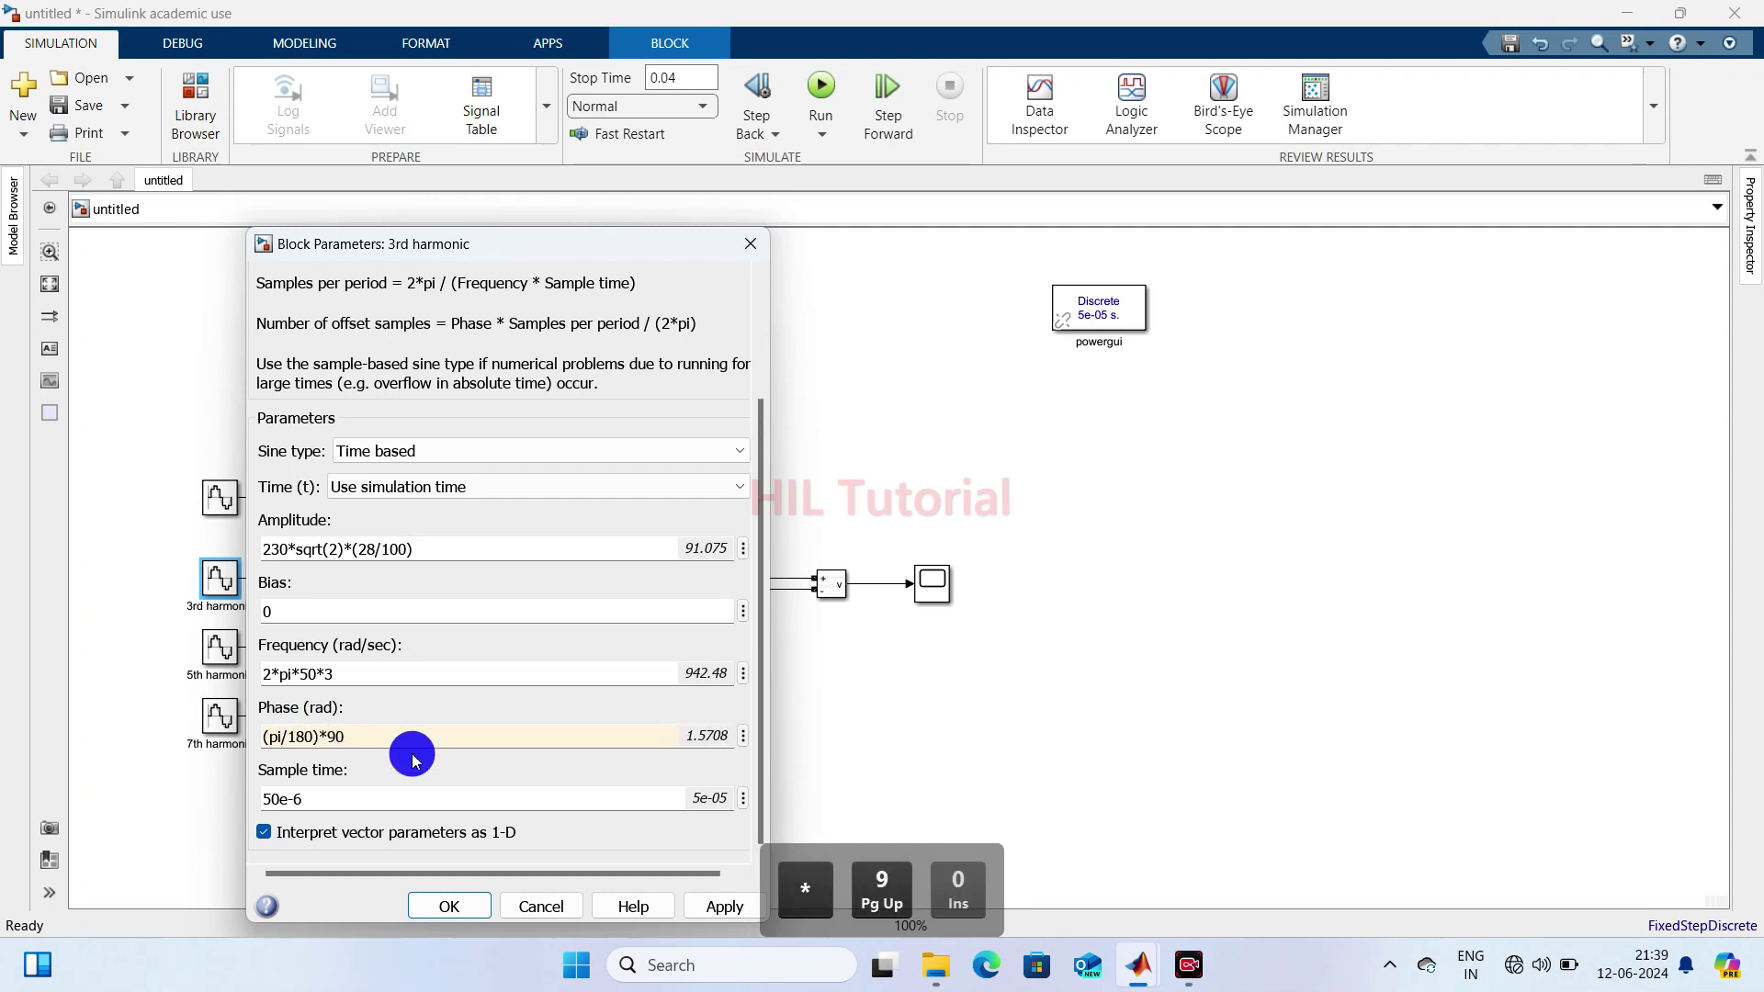
{"action": "left_click", "coordinate": [465, 907]}
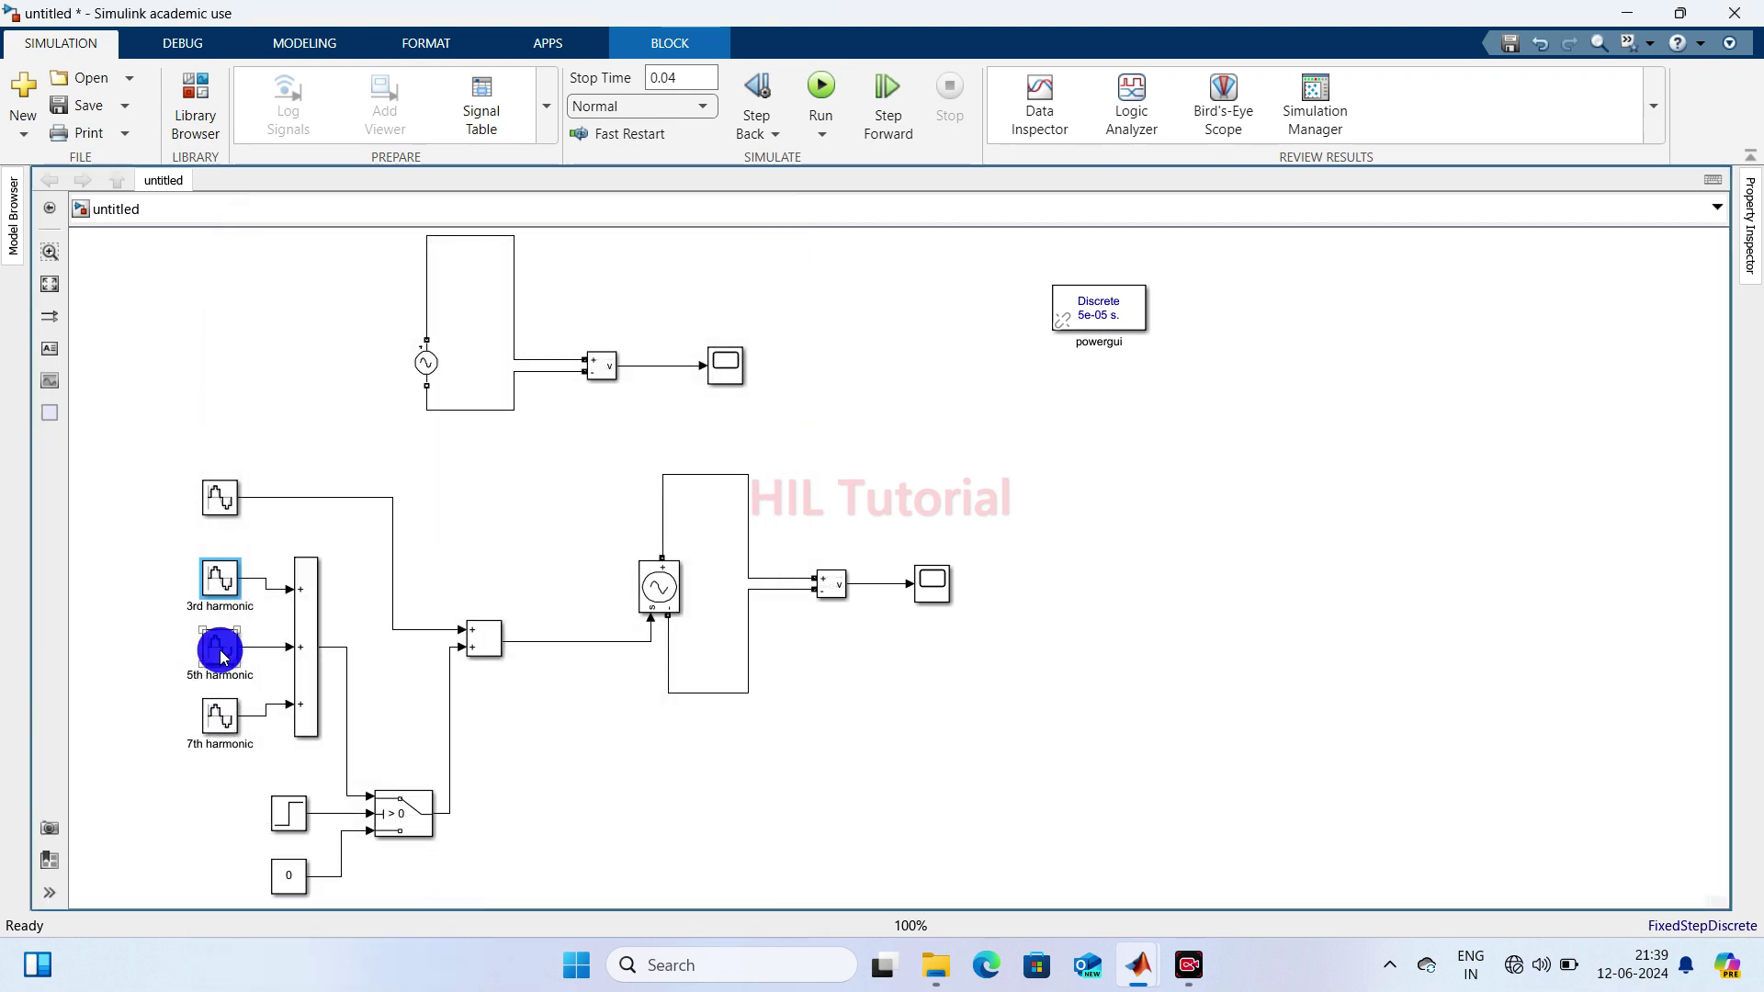
- Enter (pi/180)*270 as the 5th harmonic block's Phase (rad) value
{"action": "double_click", "coordinate": [220, 656]}
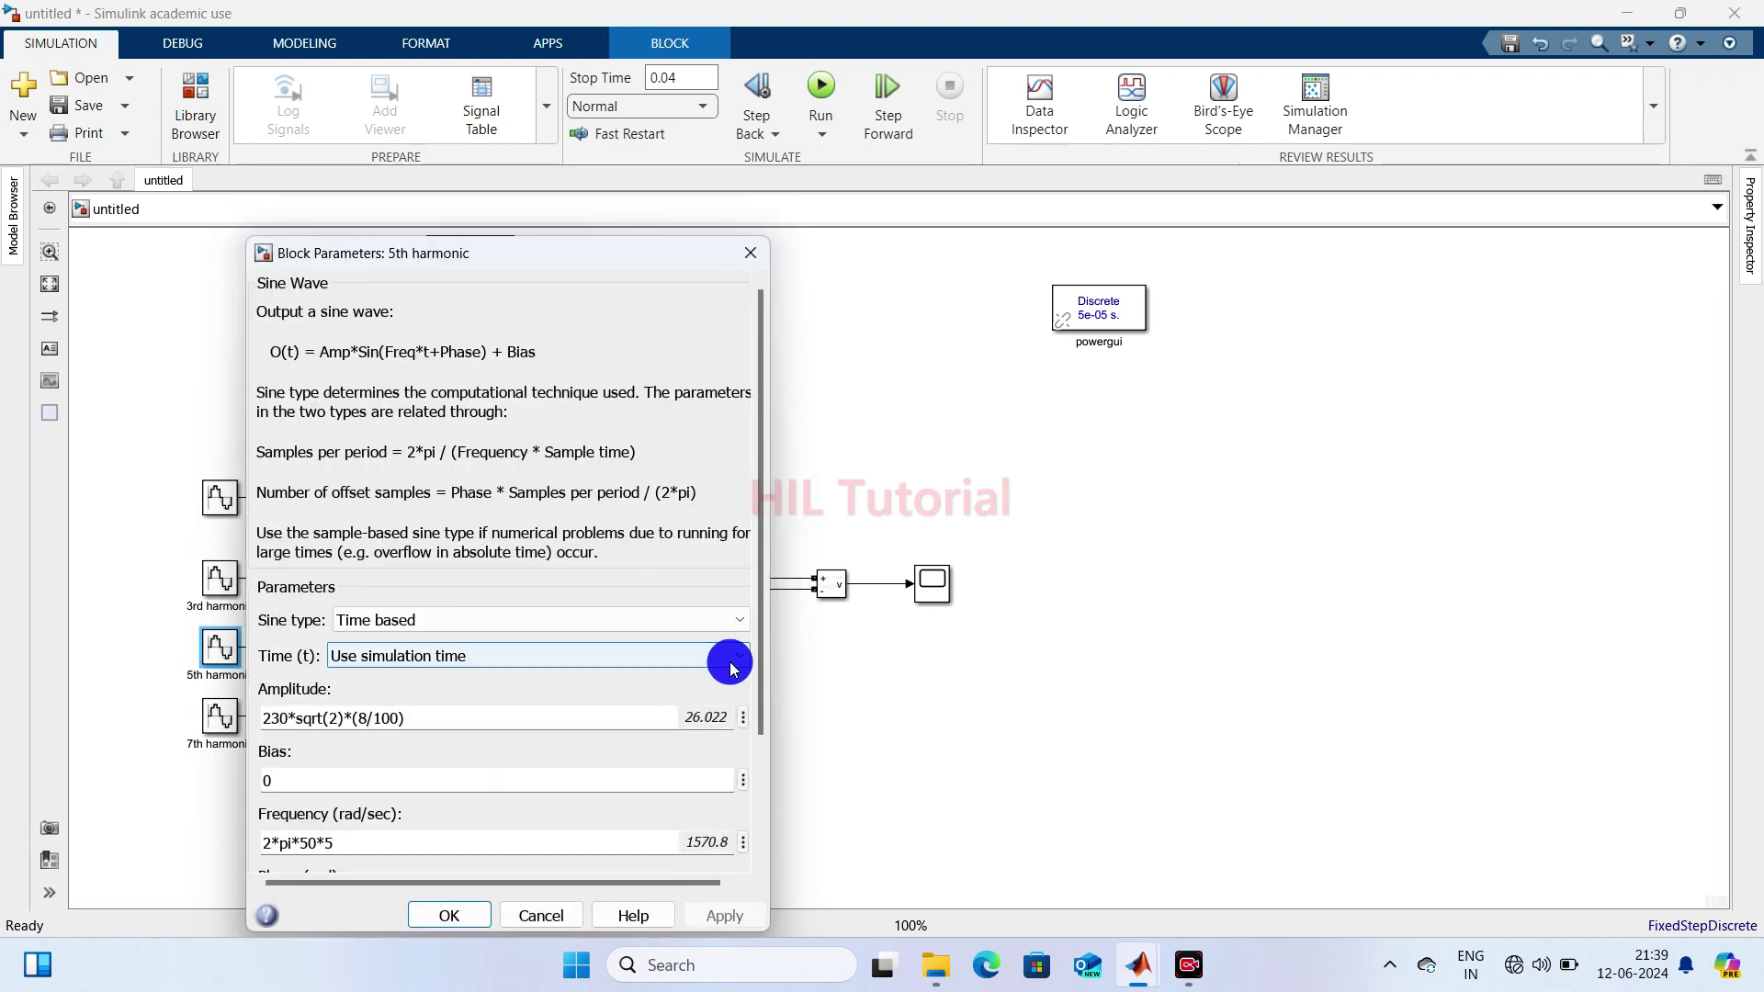
{"action": "left_click_drag", "start_coordinate": [756, 662], "coordinate": [768, 843]}
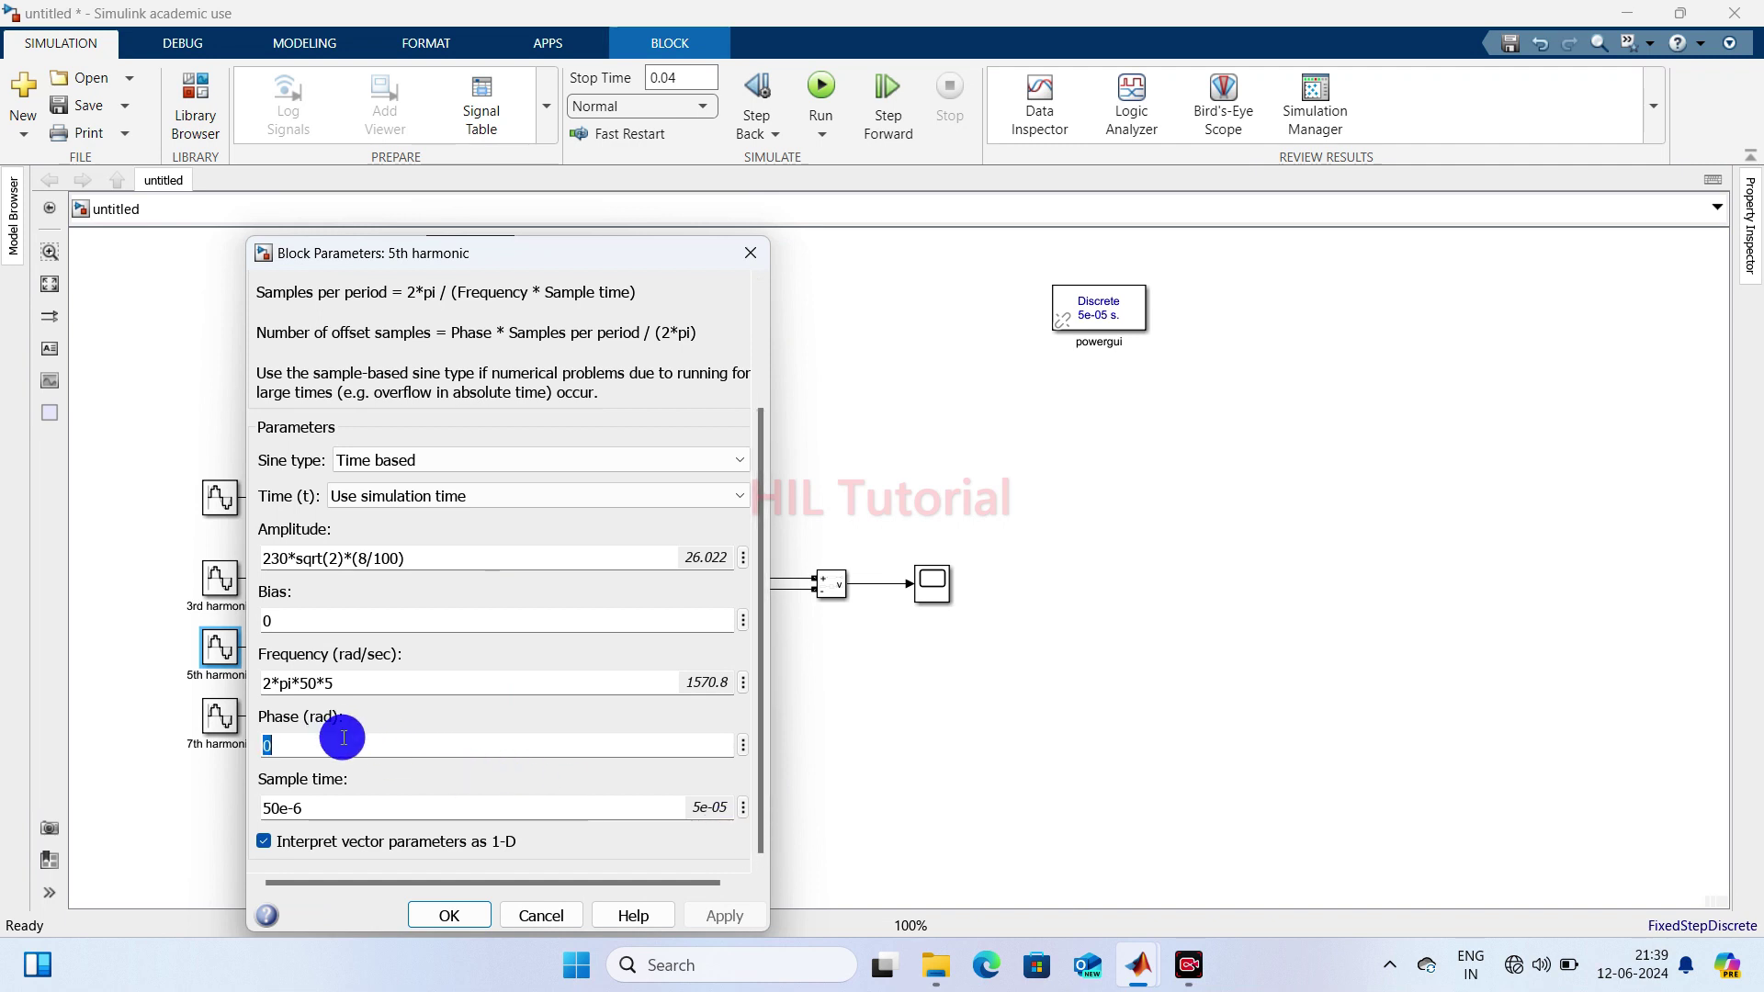
{"action": "type", "text": "("}
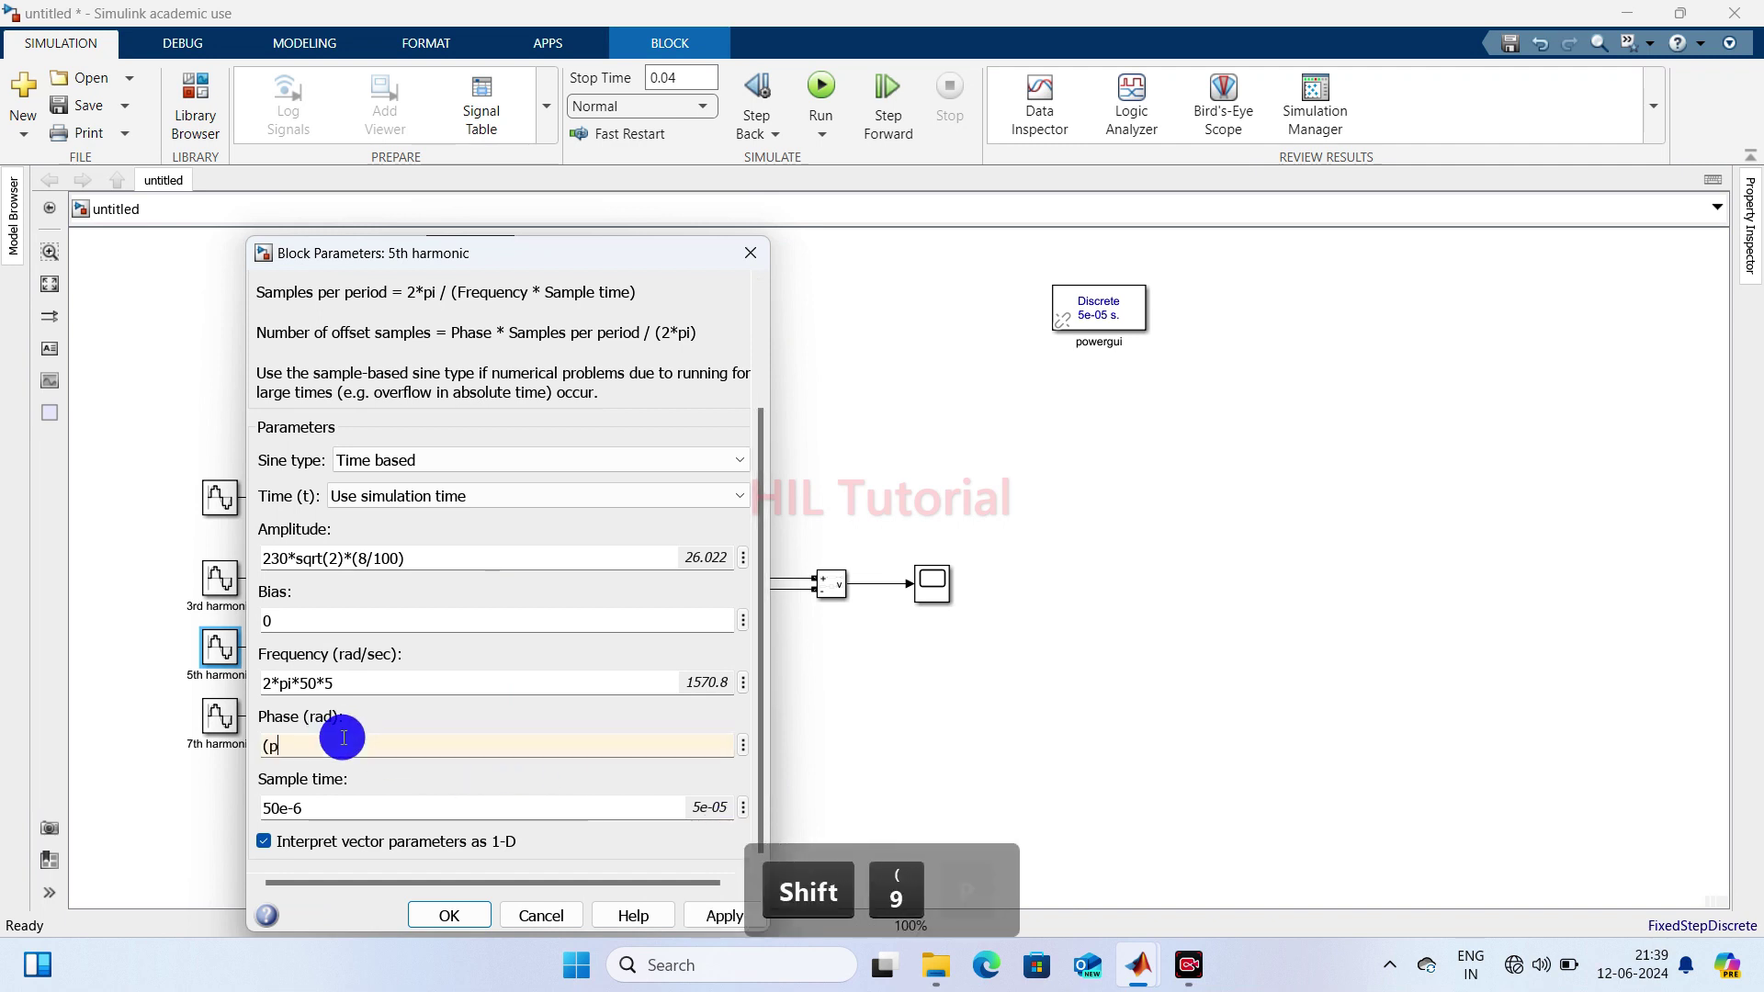
{"action": "type", "text": "pi/180)"}
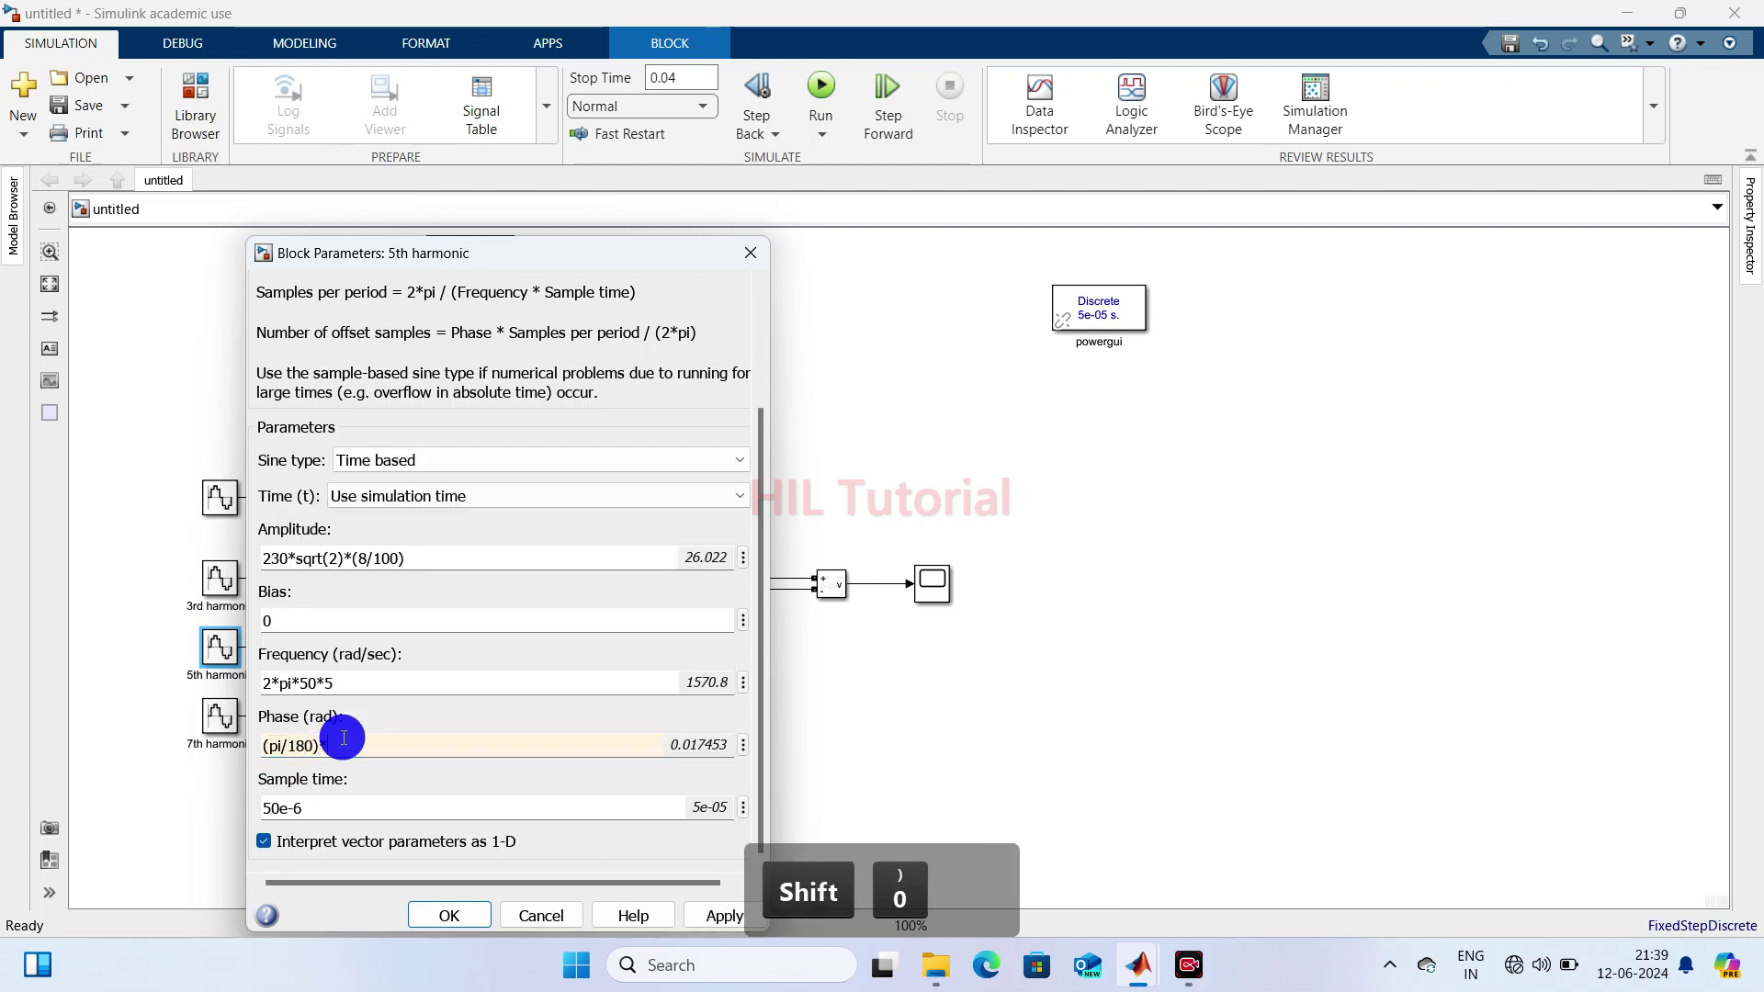
{"action": "type", "text": "*270"}
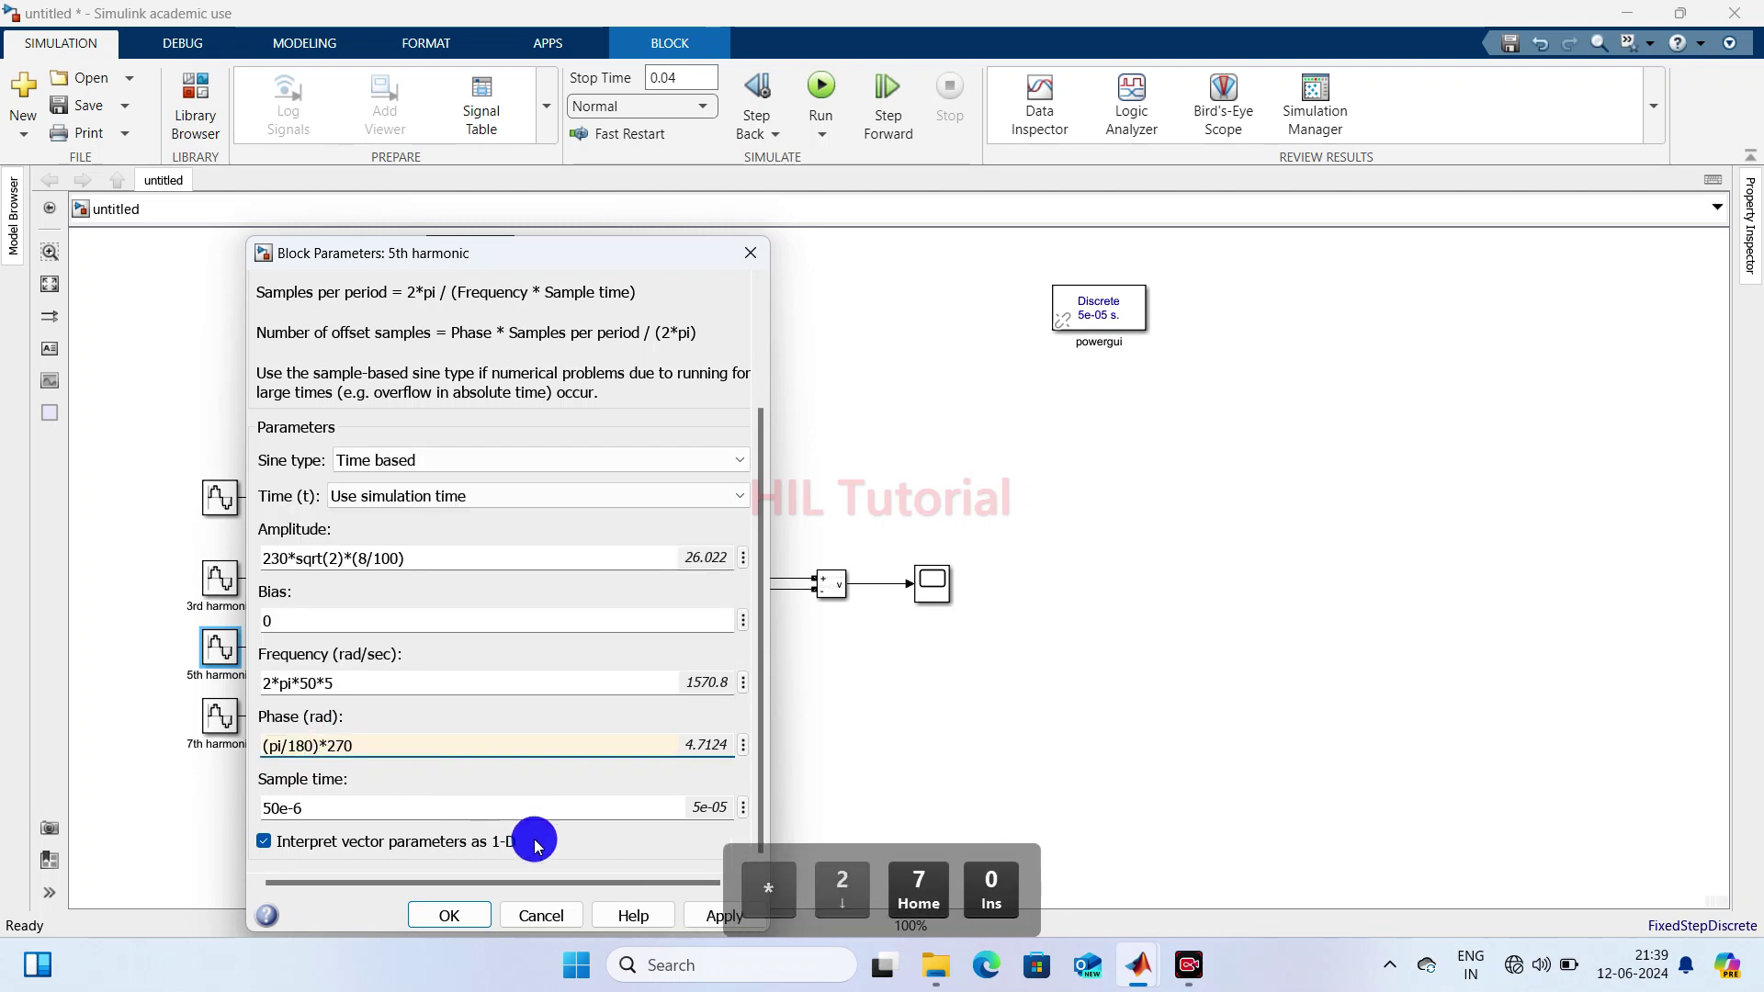
{"action": "left_click", "coordinate": [449, 915]}
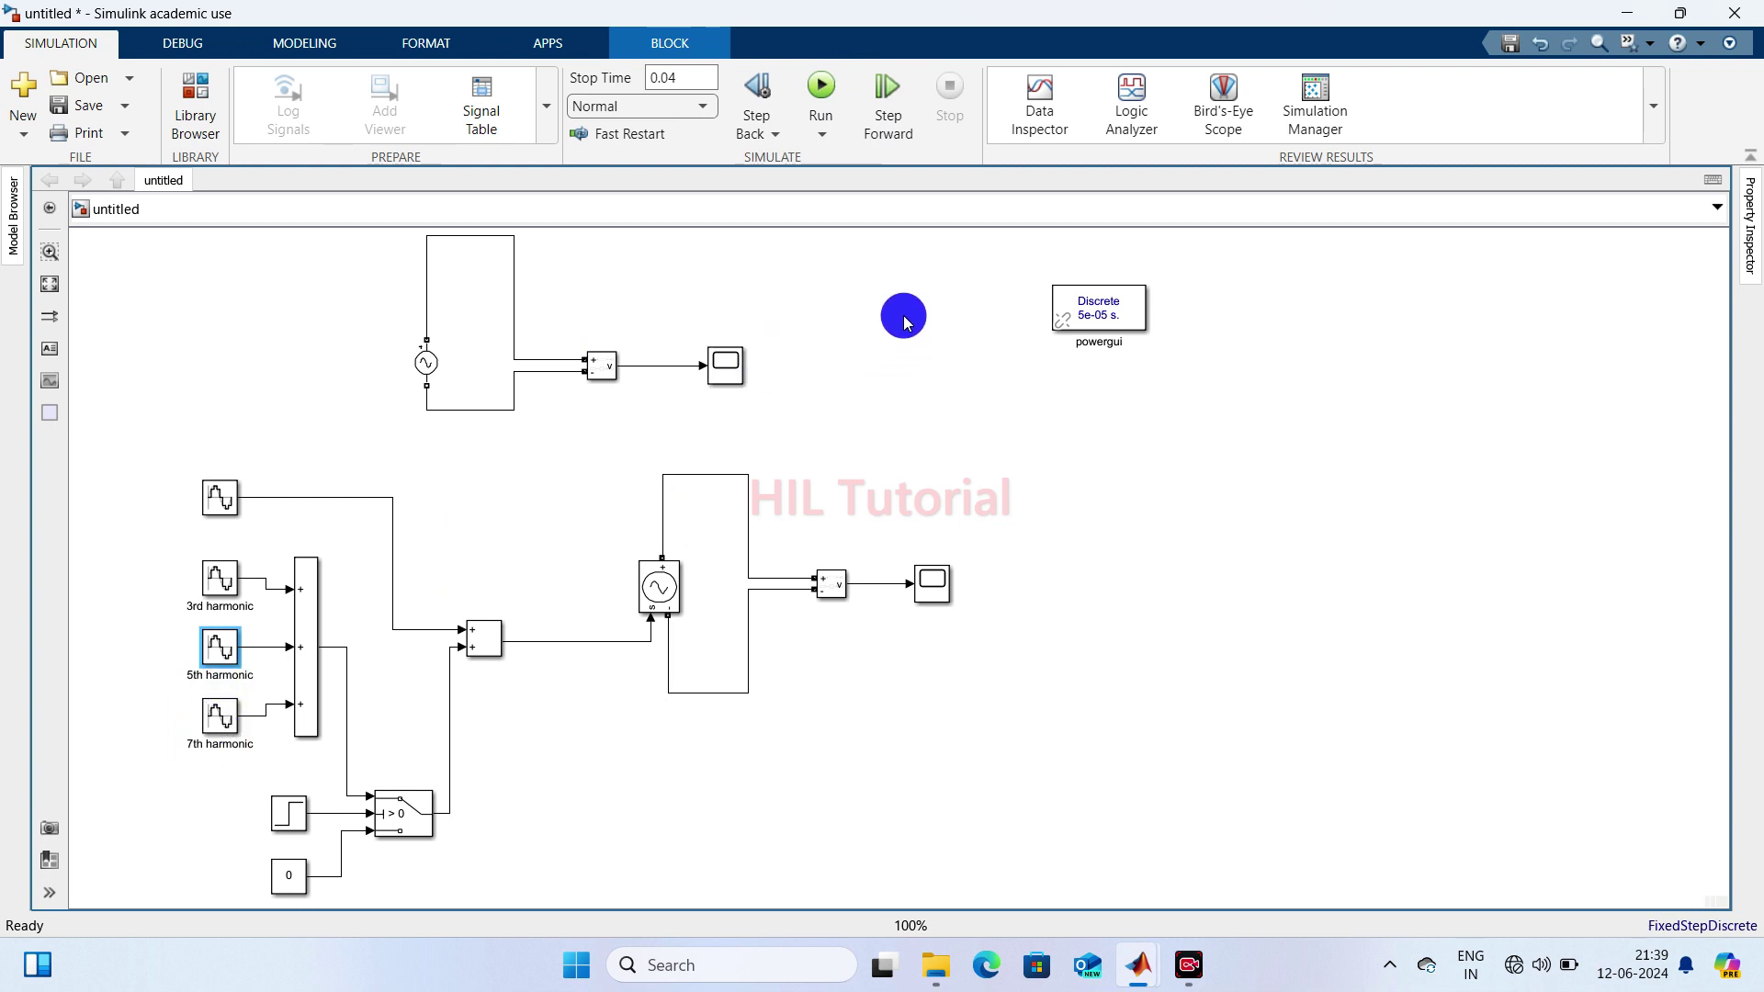
- Run the 0.04 s simulation and open Scope1 to view the sine becoming distorted after 0.02 s
{"action": "left_click", "coordinate": [825, 95]}
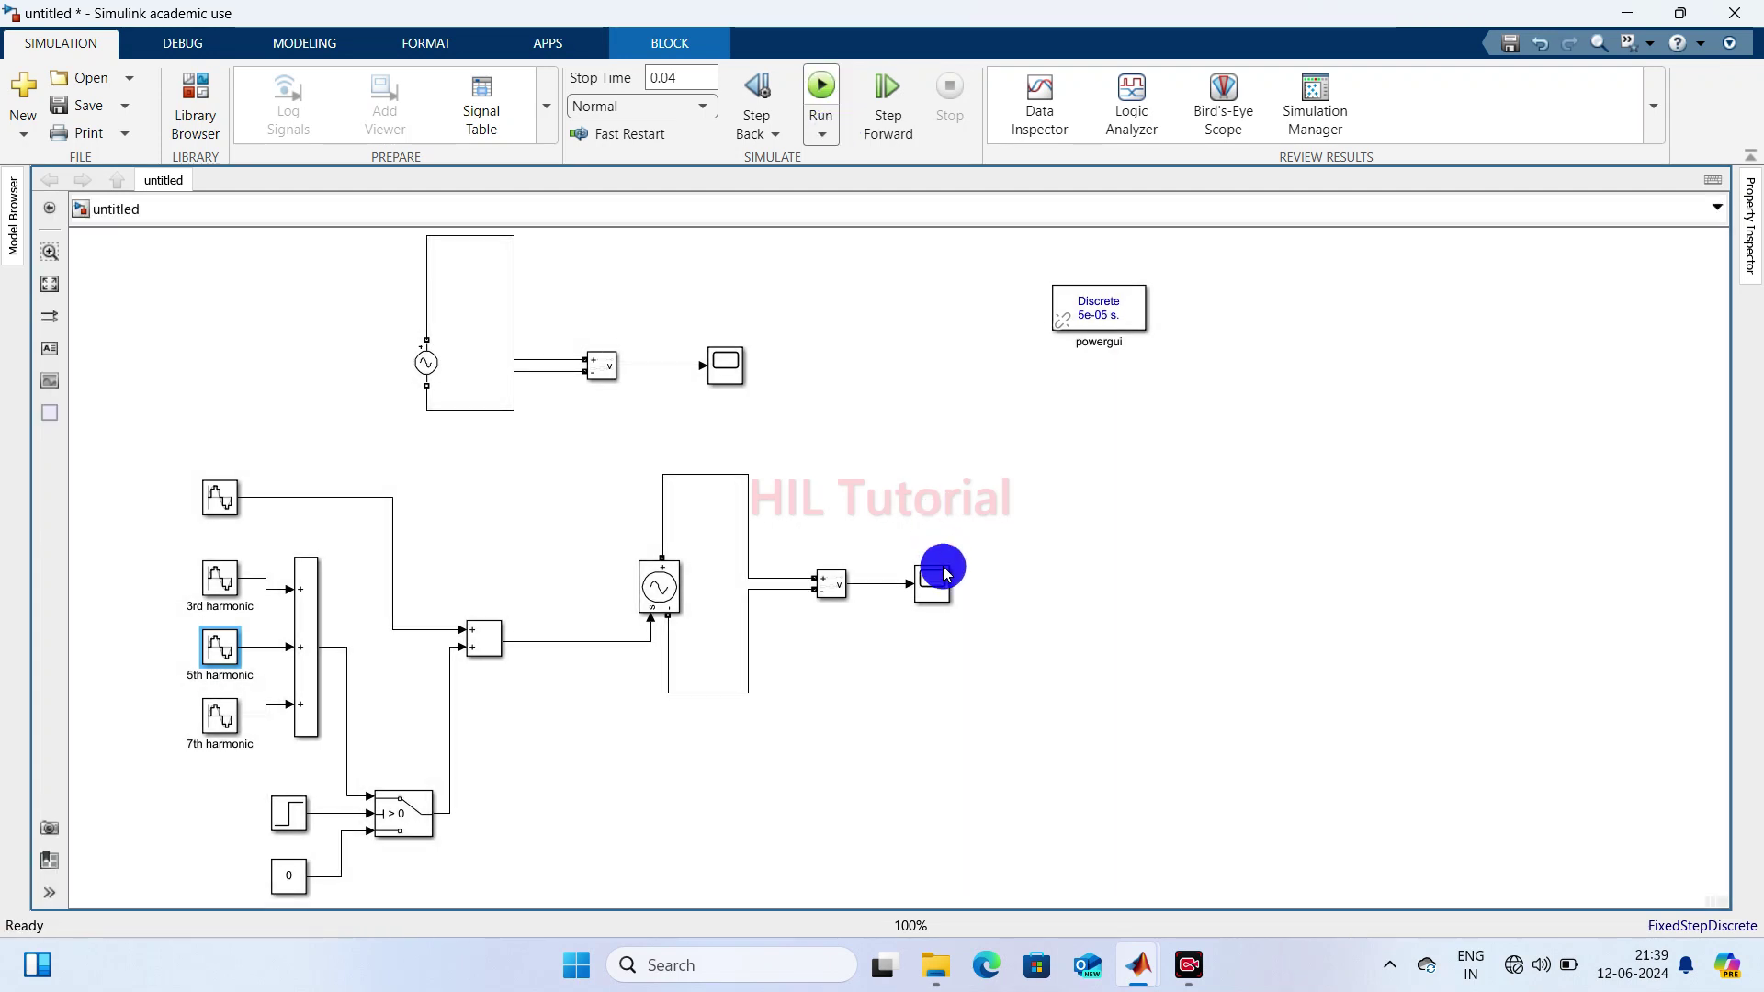
{"action": "double_click", "coordinate": [937, 584]}
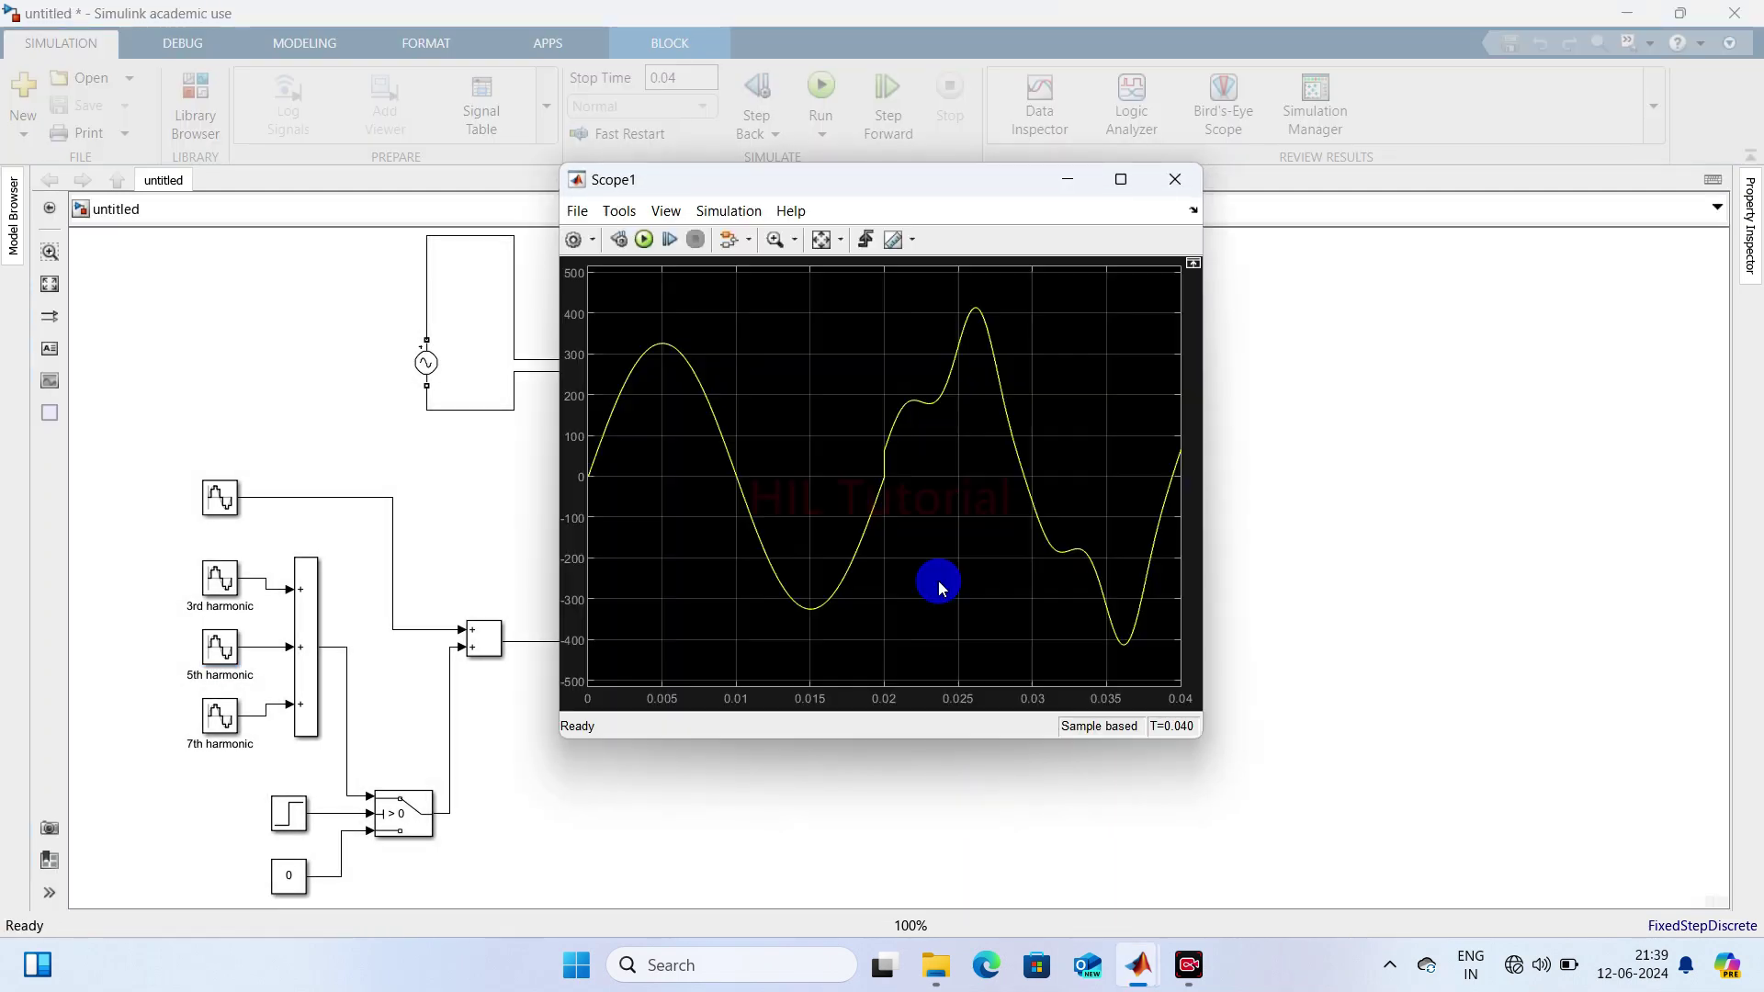